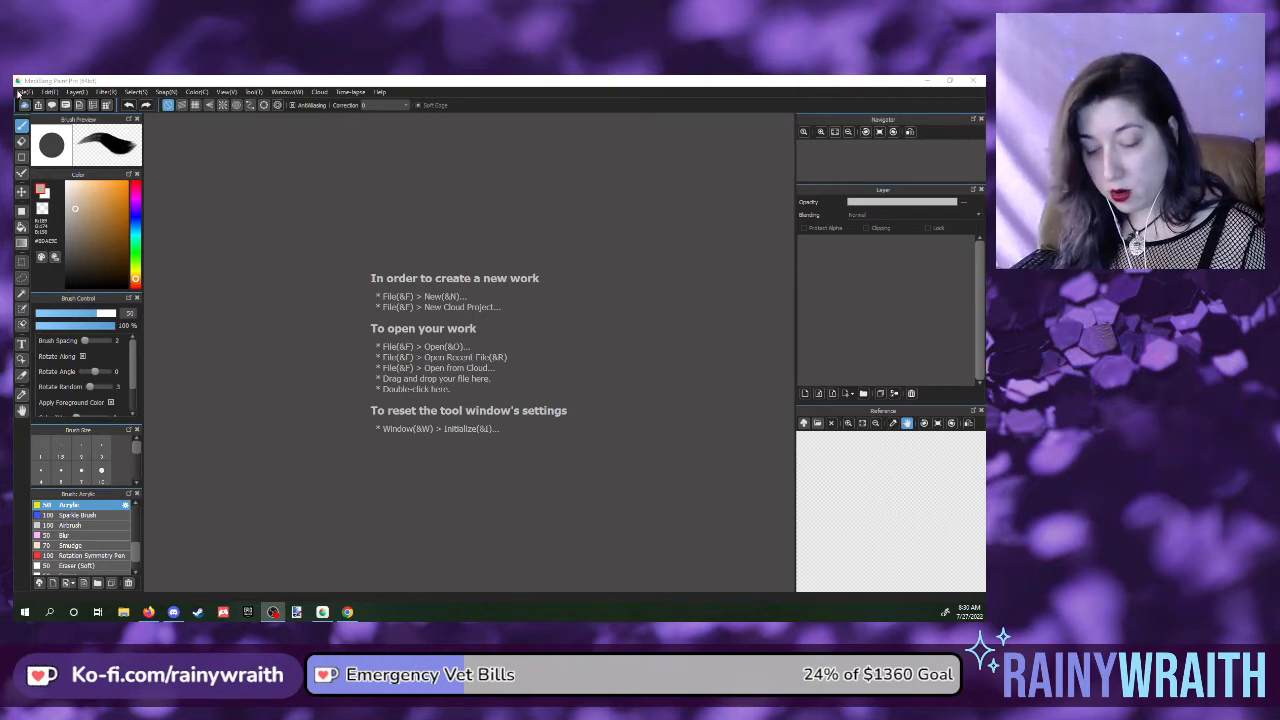
- Open the corgi portrait MaxForChatty.mdp from the WIPs folder
click(22, 91)
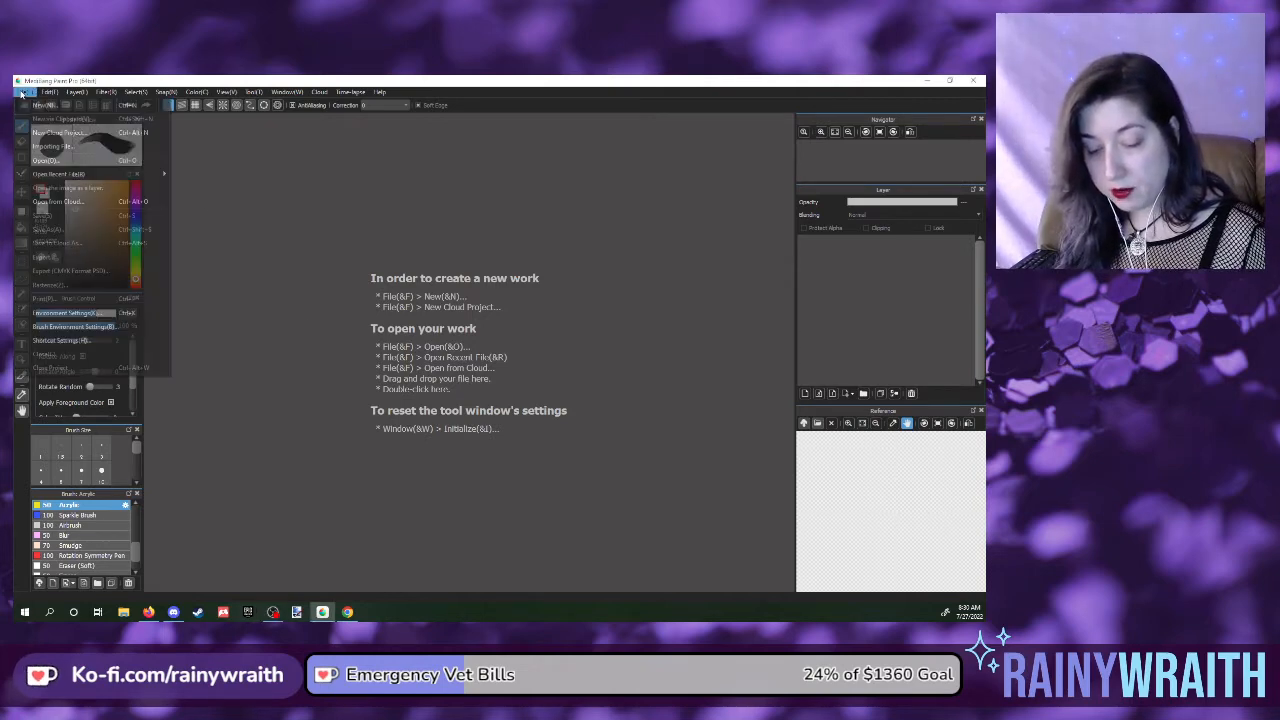
click(63, 168)
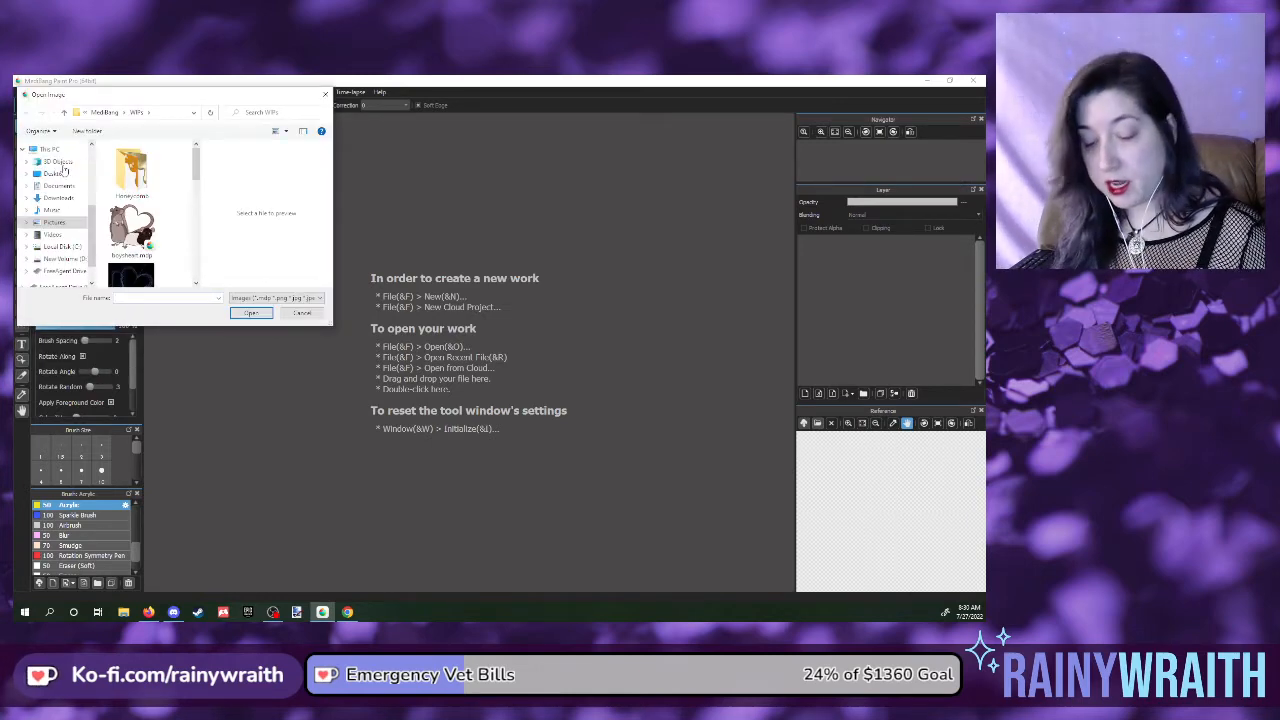
scroll(166, 195, down, 2)
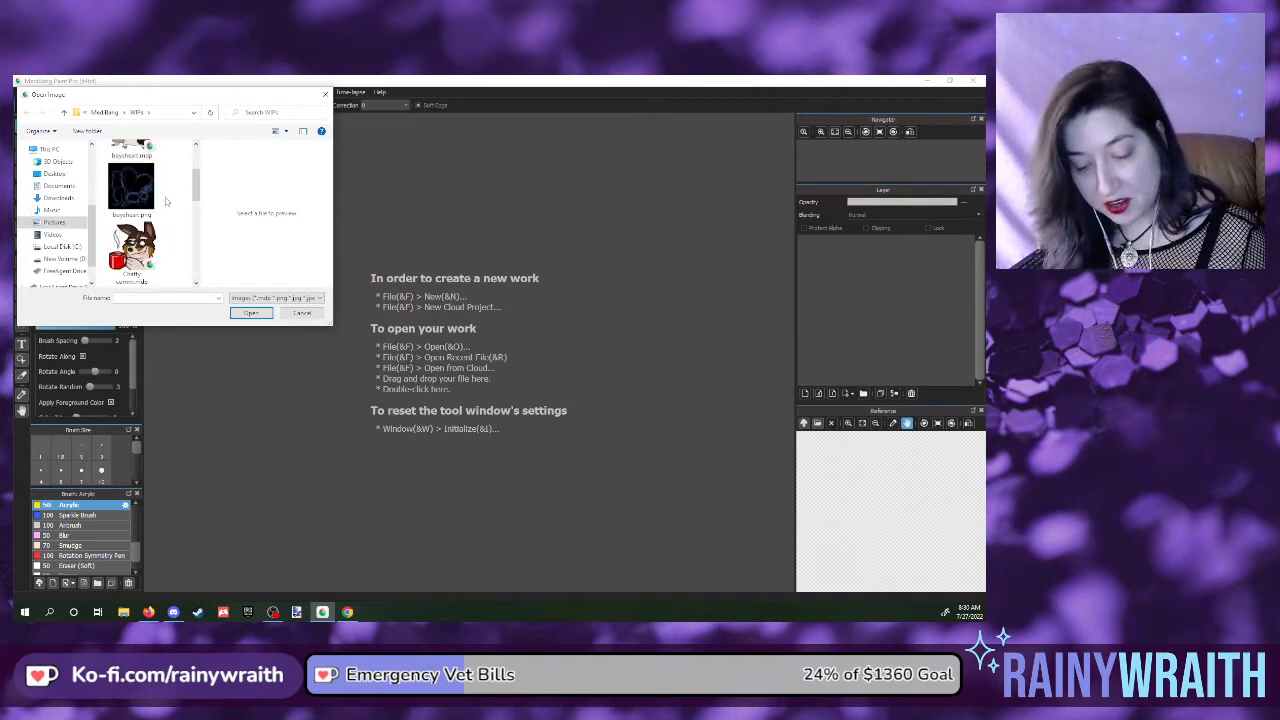
scroll(166, 202, down, 4)
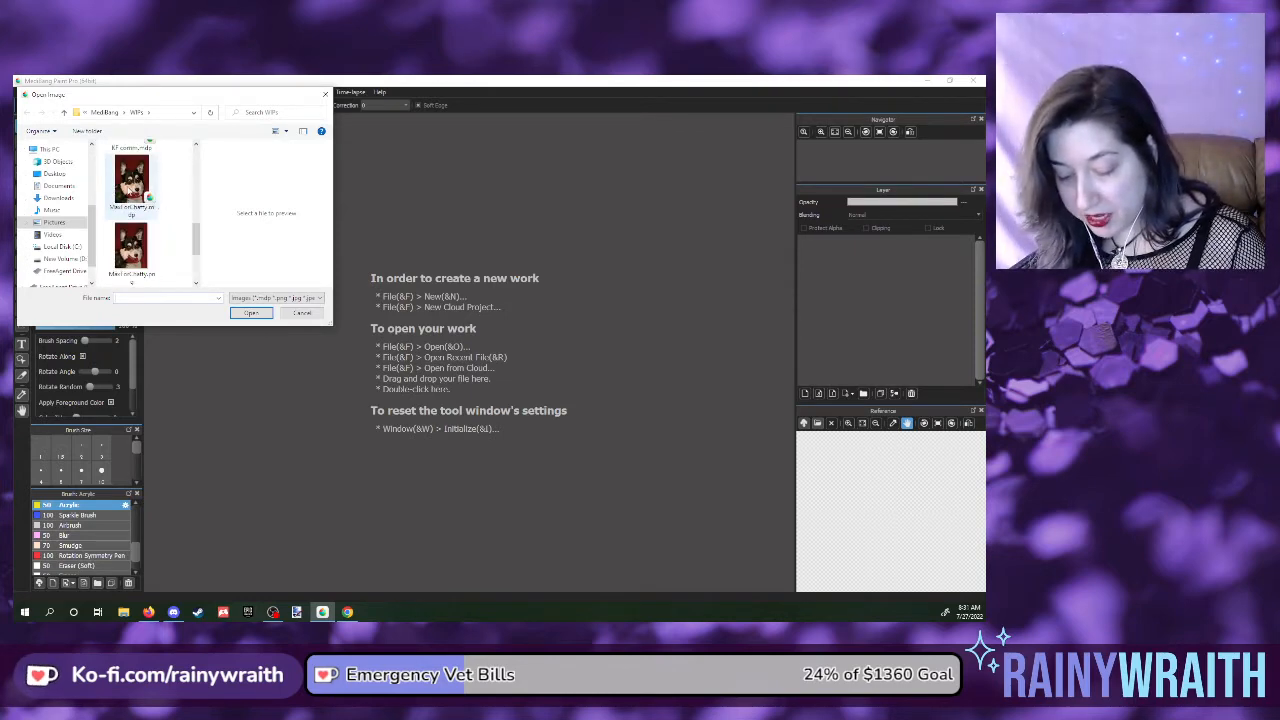
click(131, 180)
click(251, 313)
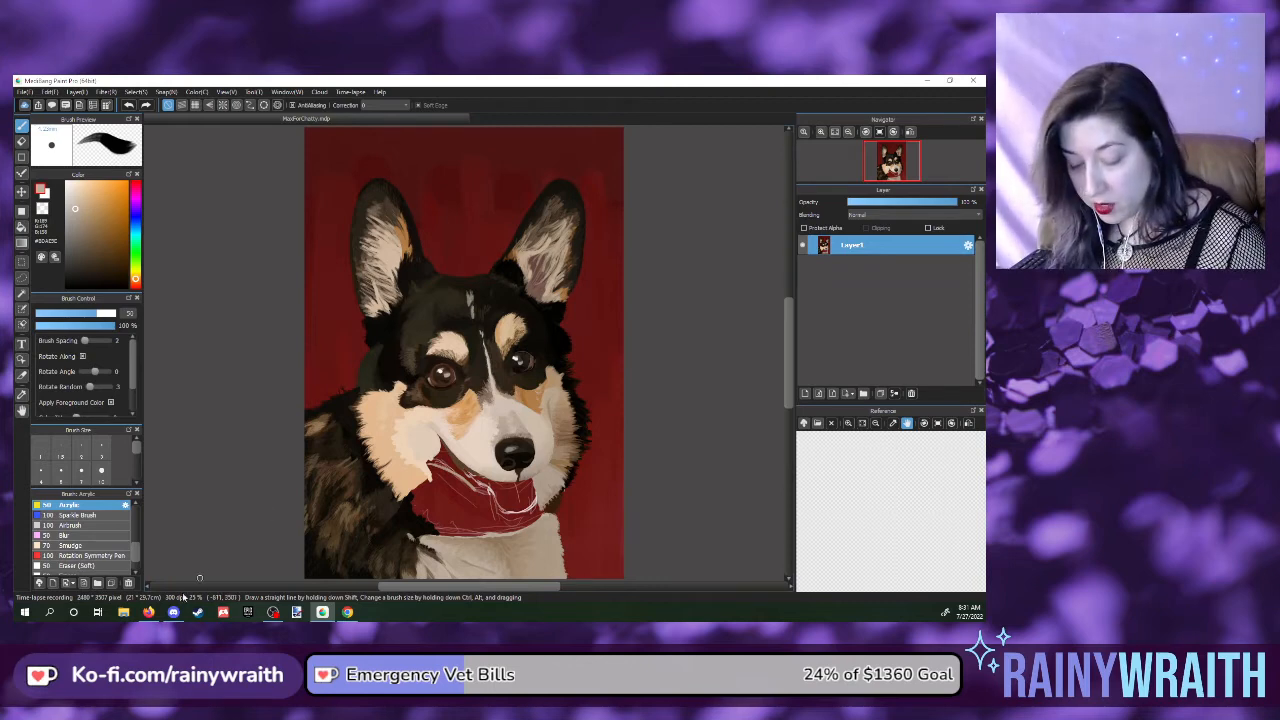
- Load the corgi photo from the browser as the reference image and enlarge it around the dog's face
click(152, 612)
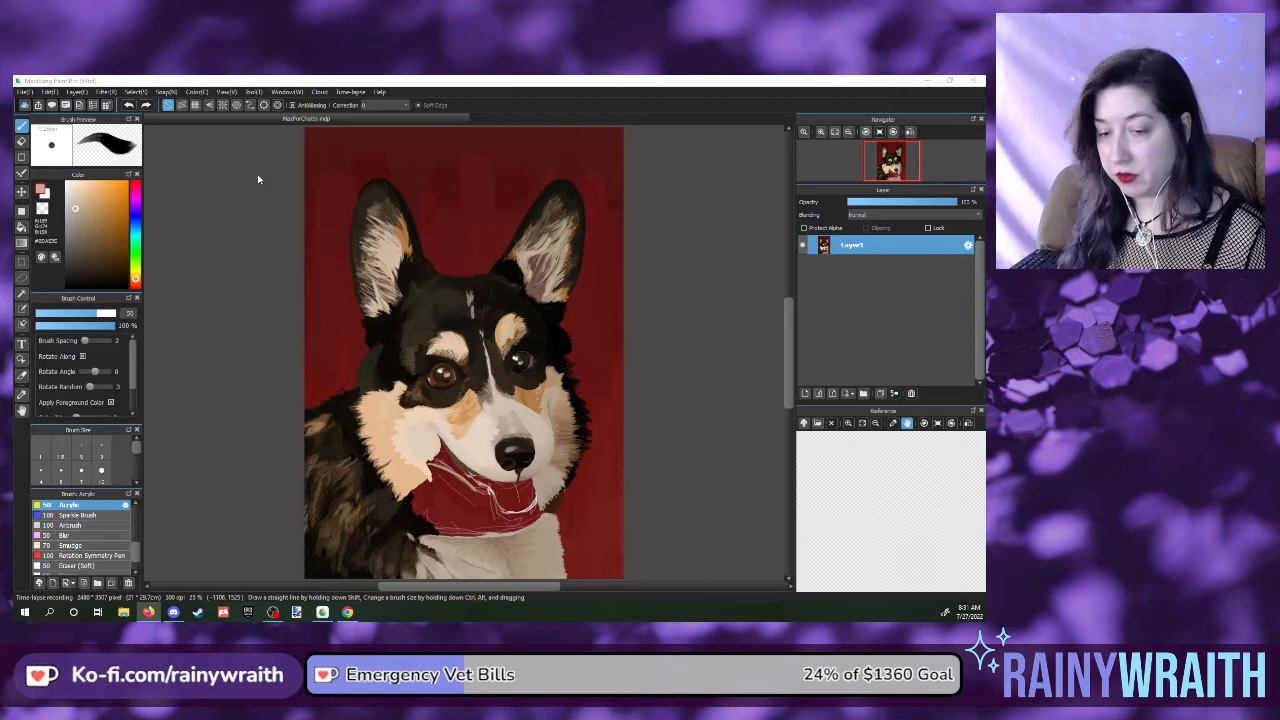
drag(257, 177, 907, 506)
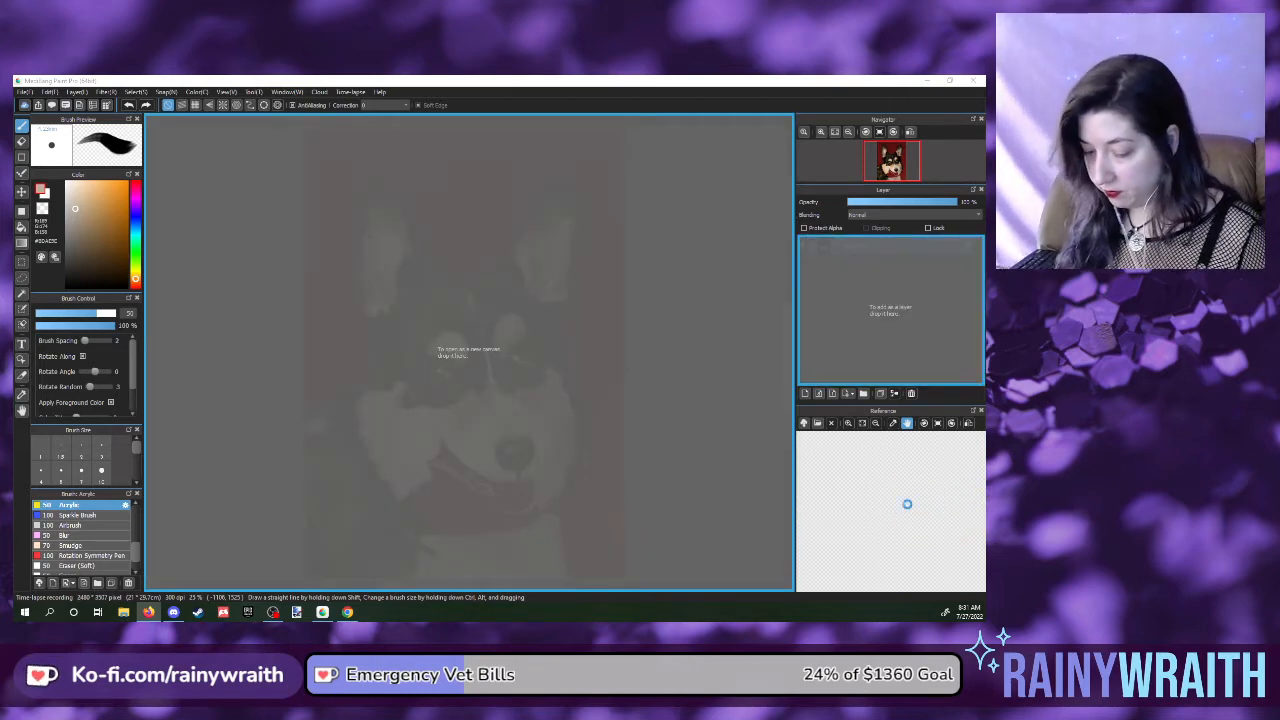
click(848, 423)
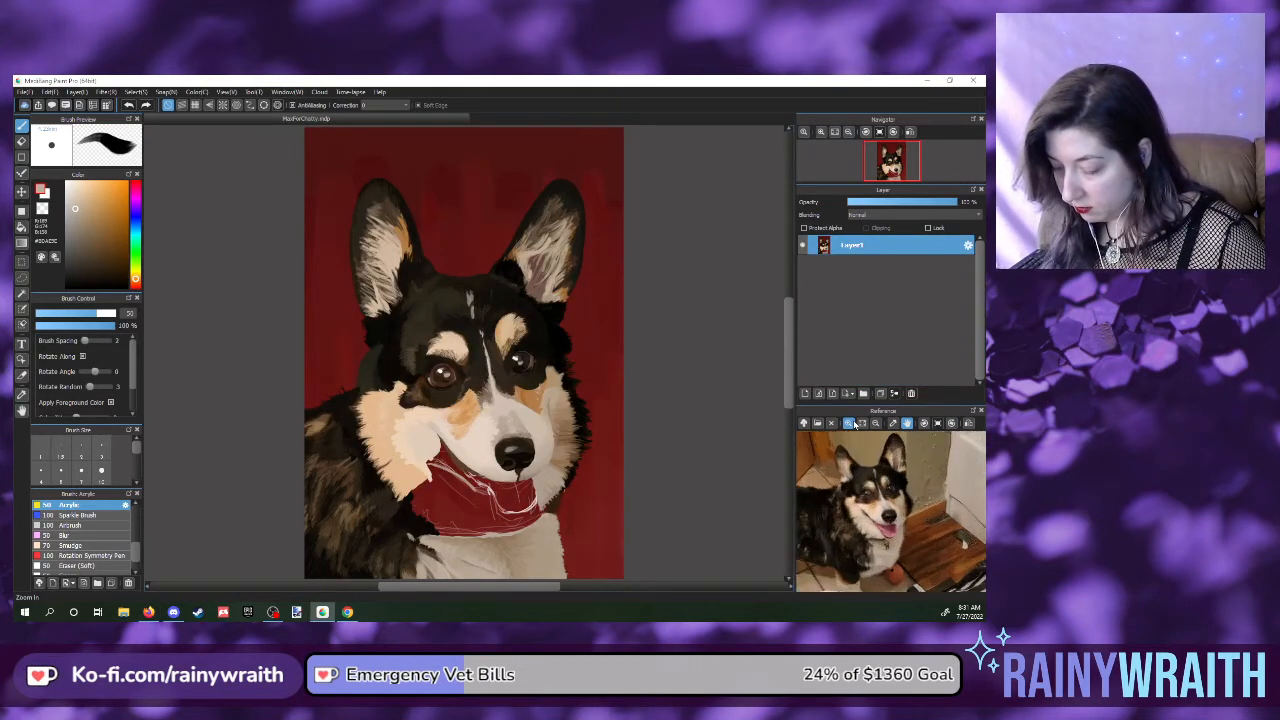
click(848, 423)
drag(870, 493, 888, 515)
scroll(913, 519, up, 2)
click(848, 423)
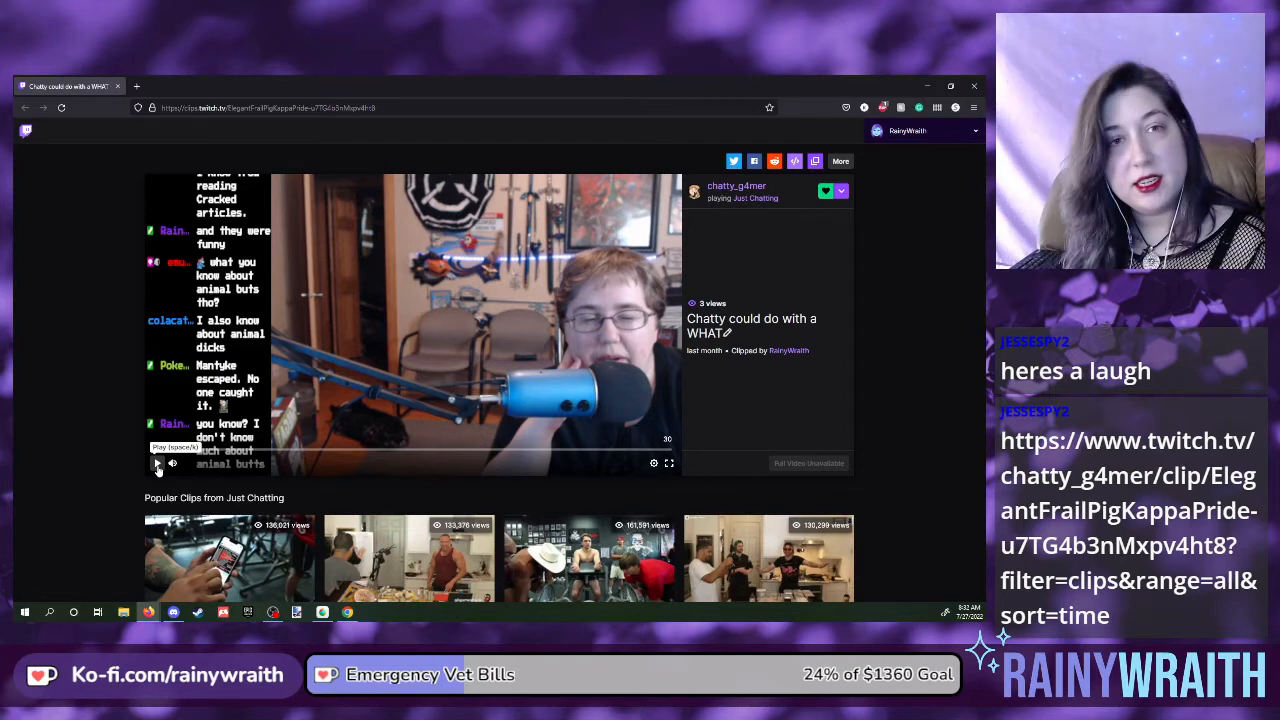
- Play the Twitch clip open in the browser, close it, and return to the painting
click(157, 465)
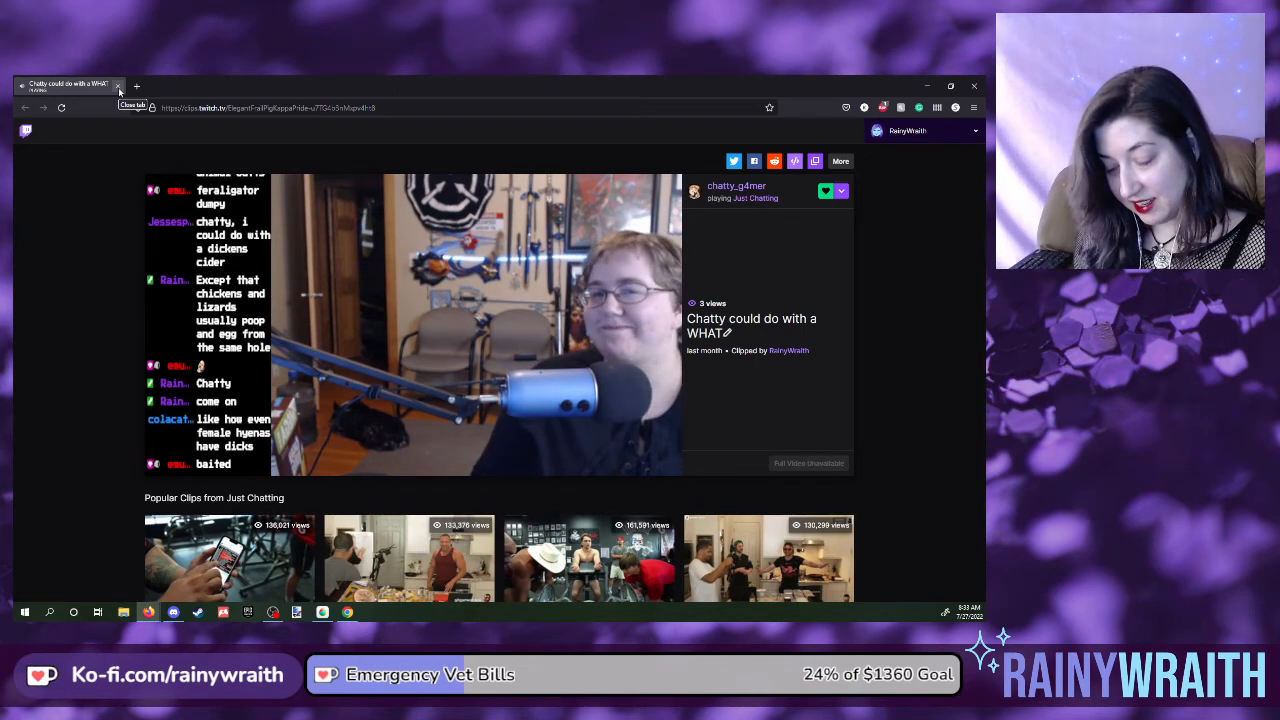
click(118, 89)
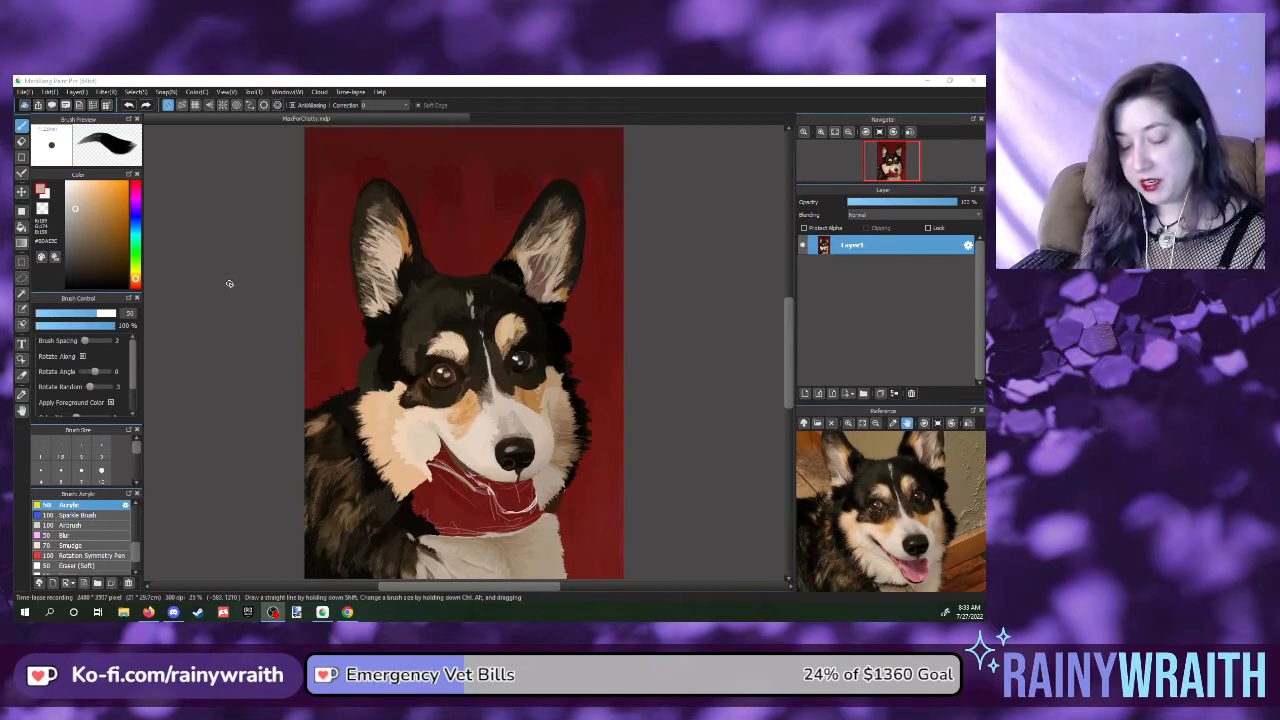
click(148, 615)
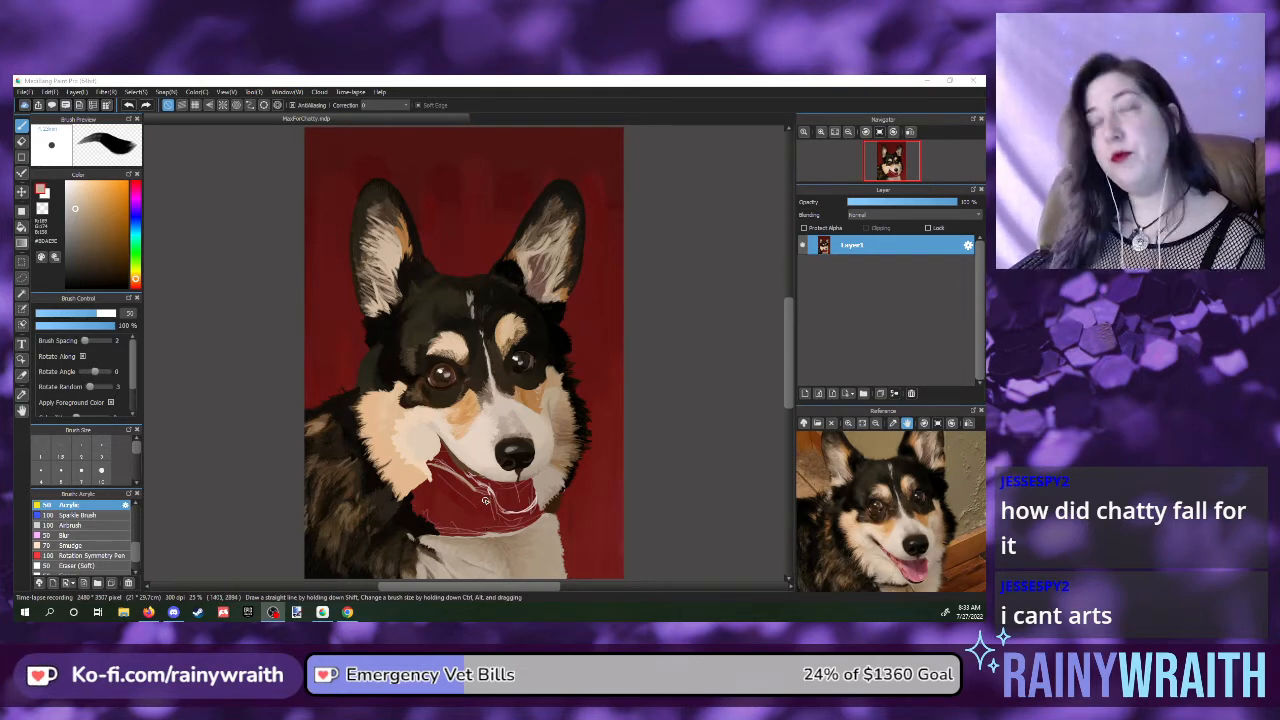
- Examine the unfinished red area below the corgi's muzzle and compare it with the mouth and cheek fur in the reference photo
scroll(485, 500, up, 2)
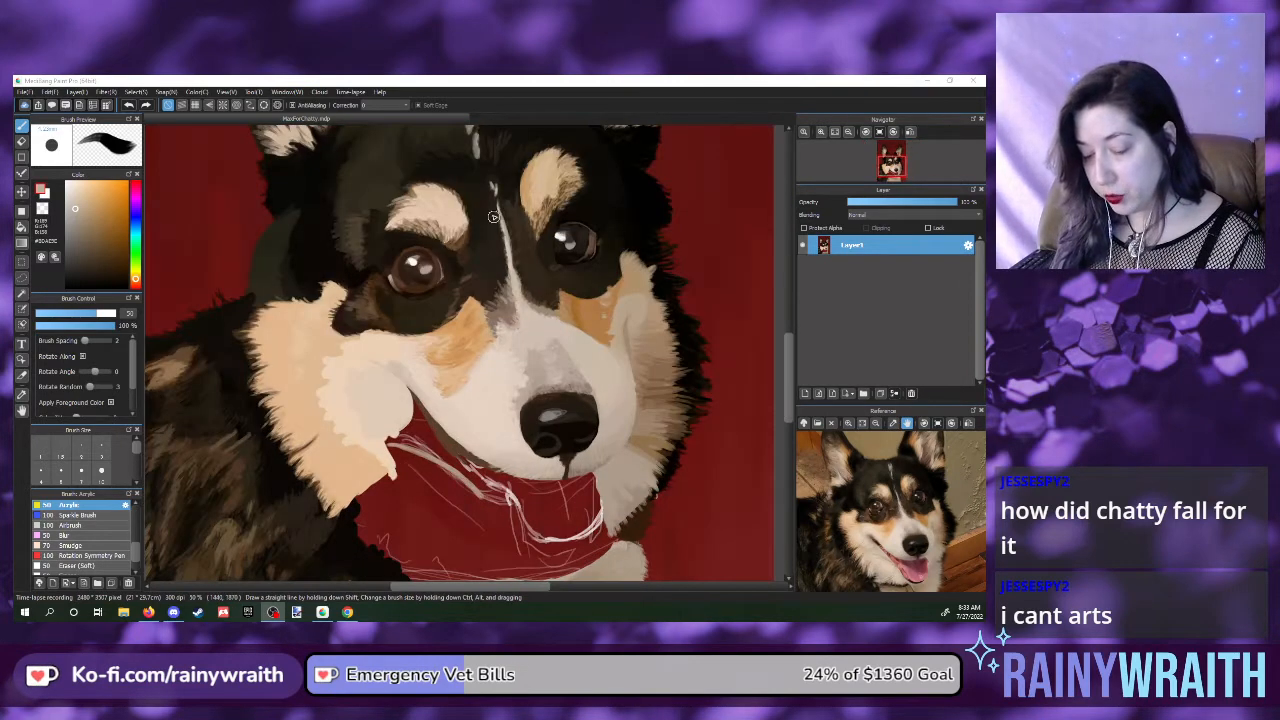
scroll(488, 212, down, 2)
scroll(497, 367, up, 1)
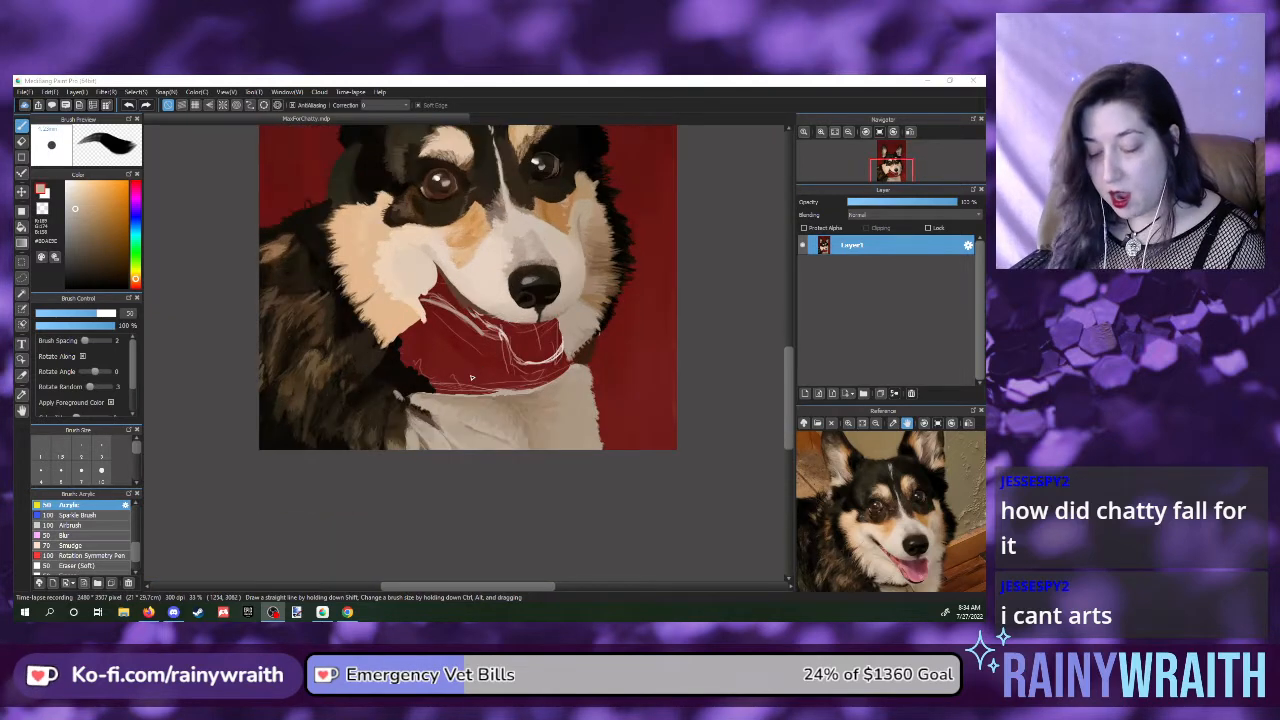
scroll(499, 340, up, 1)
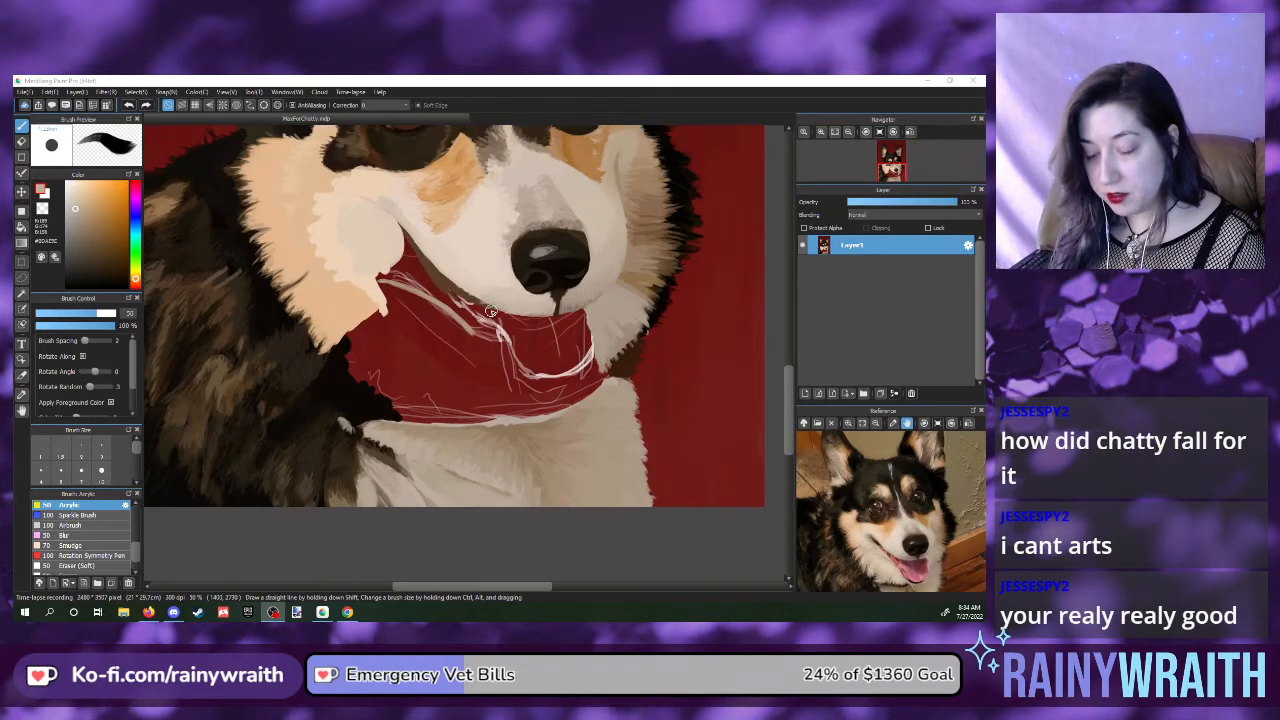
scroll(490, 311, up, 1)
scroll(474, 239, up, 1)
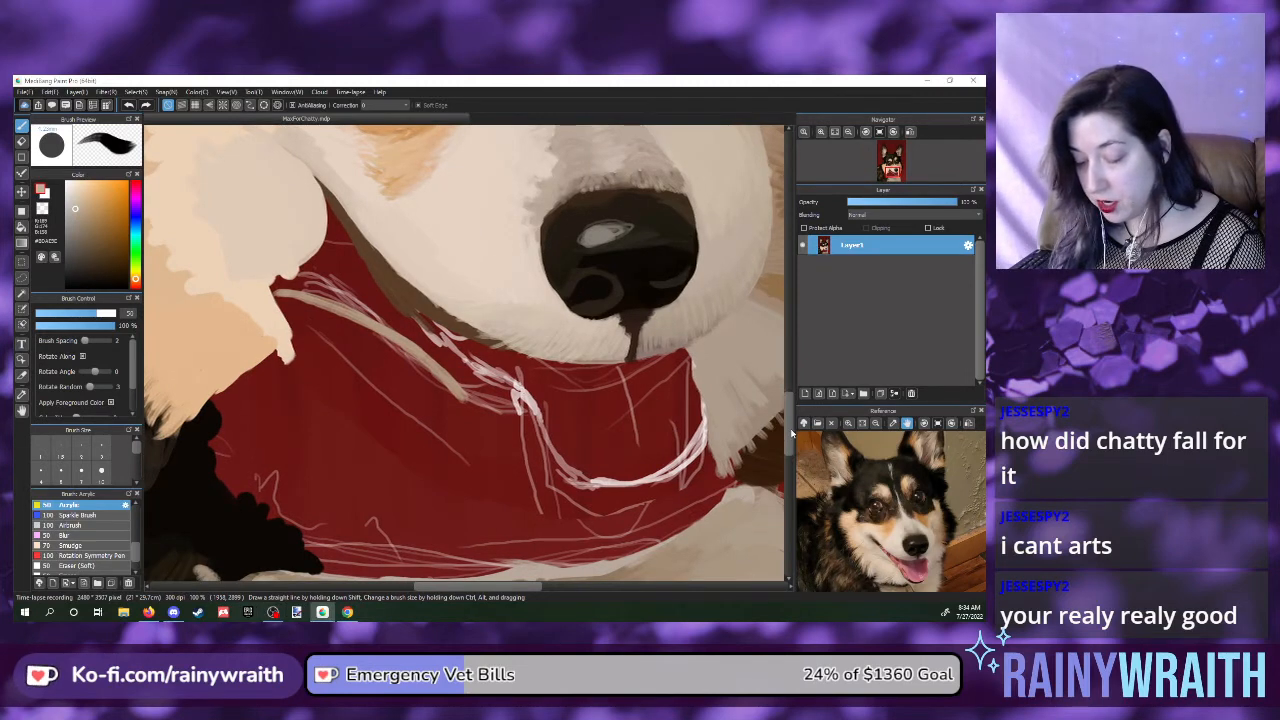
scroll(790, 433, down, 1)
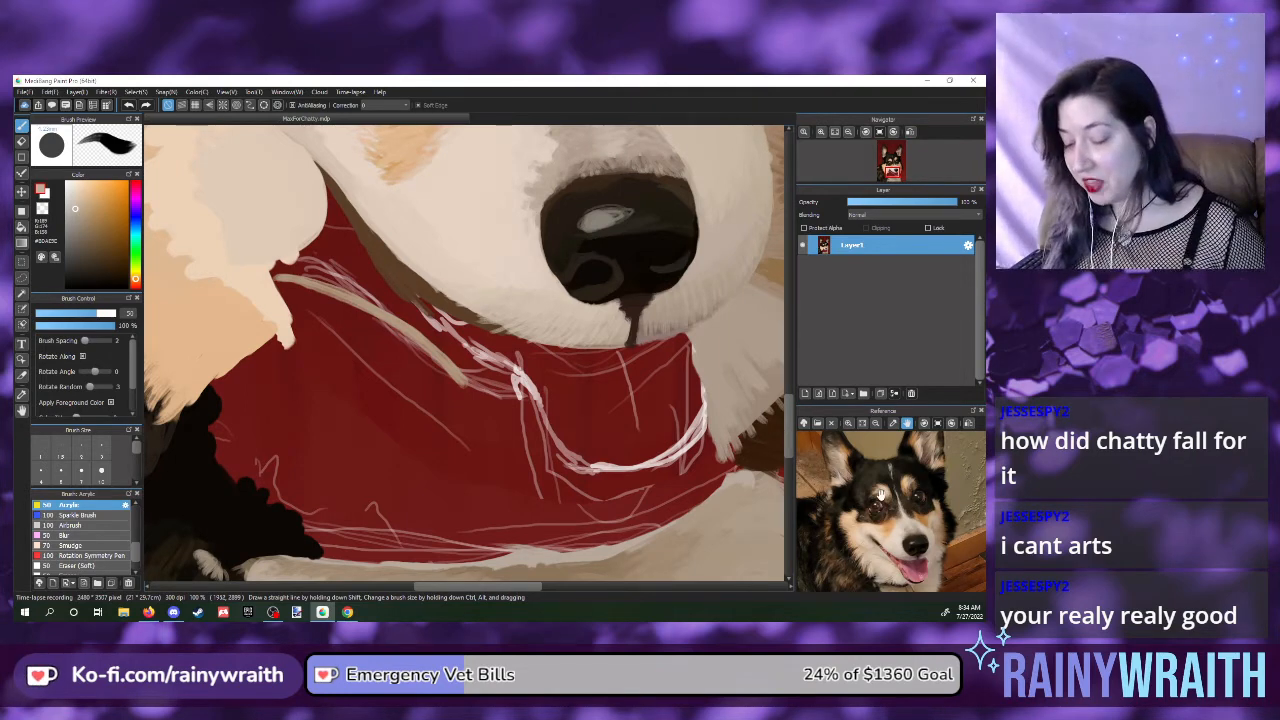
drag(899, 540, 901, 529)
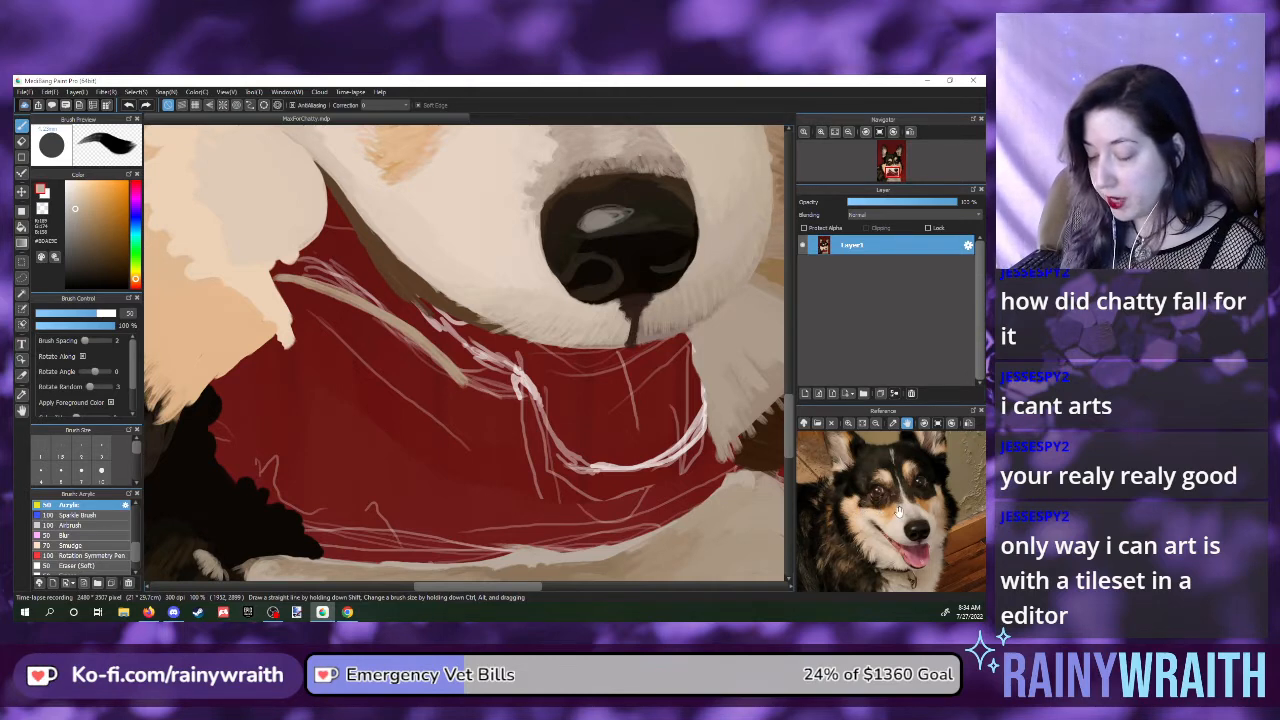
scroll(898, 512, down, 2)
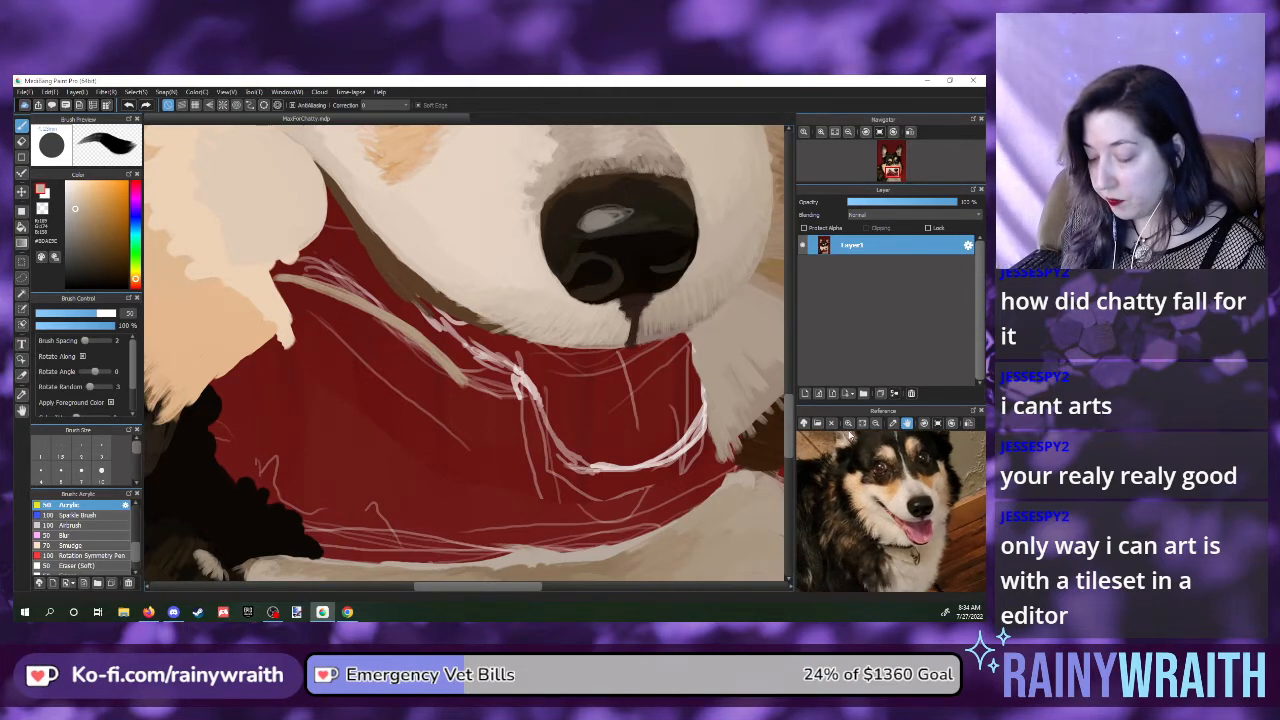
scroll(870, 480, up, 3)
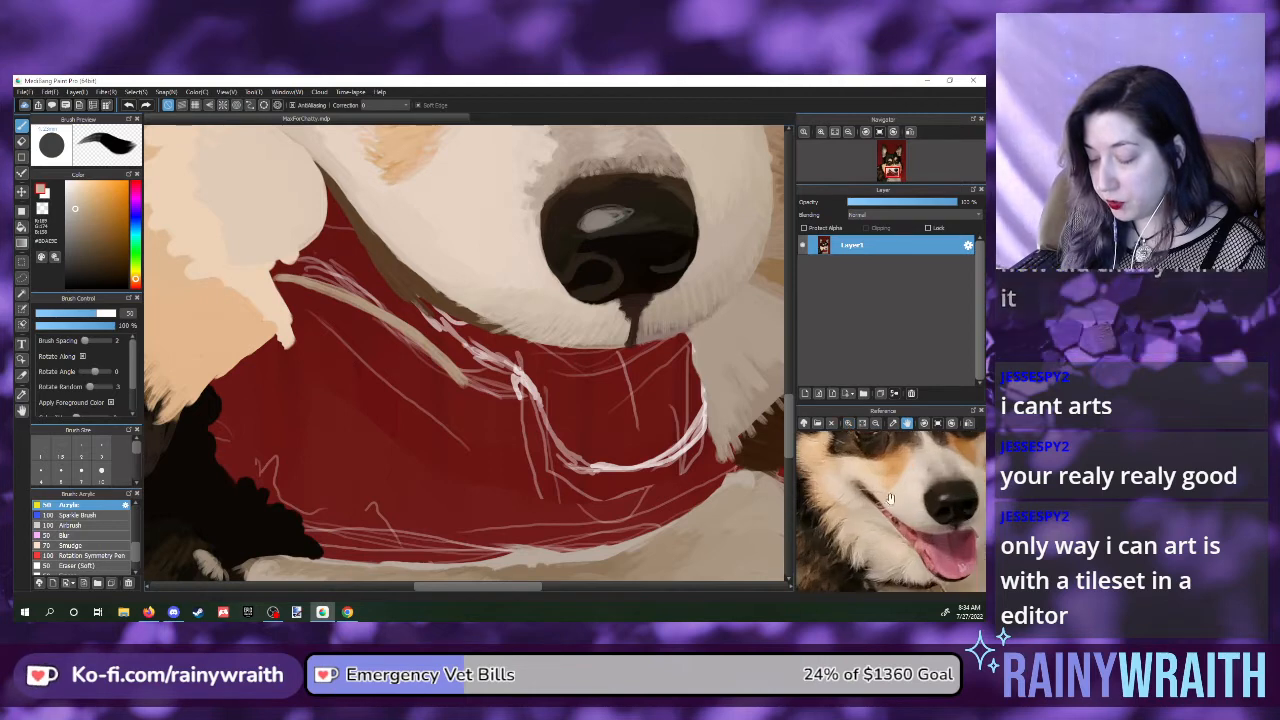
scroll(890, 497, up, 3)
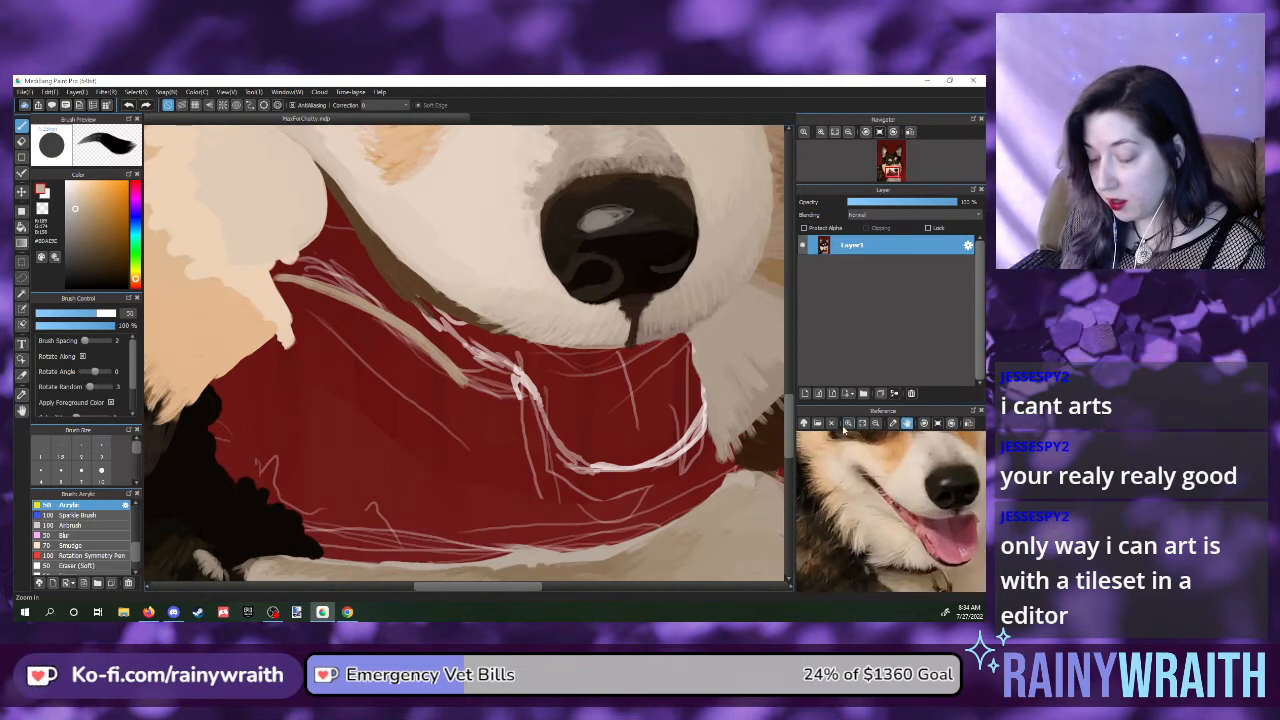
scroll(888, 495, up, 3)
scroll(893, 509, up, 2)
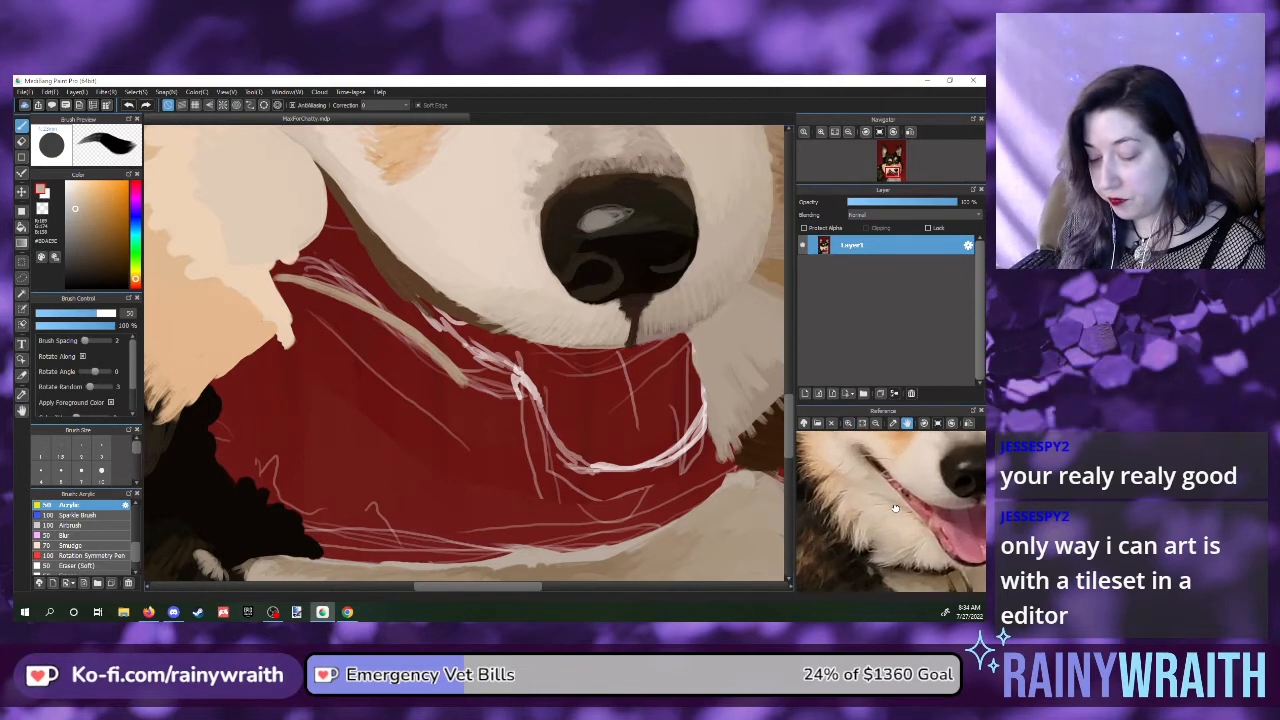
scroll(882, 507, down, 2)
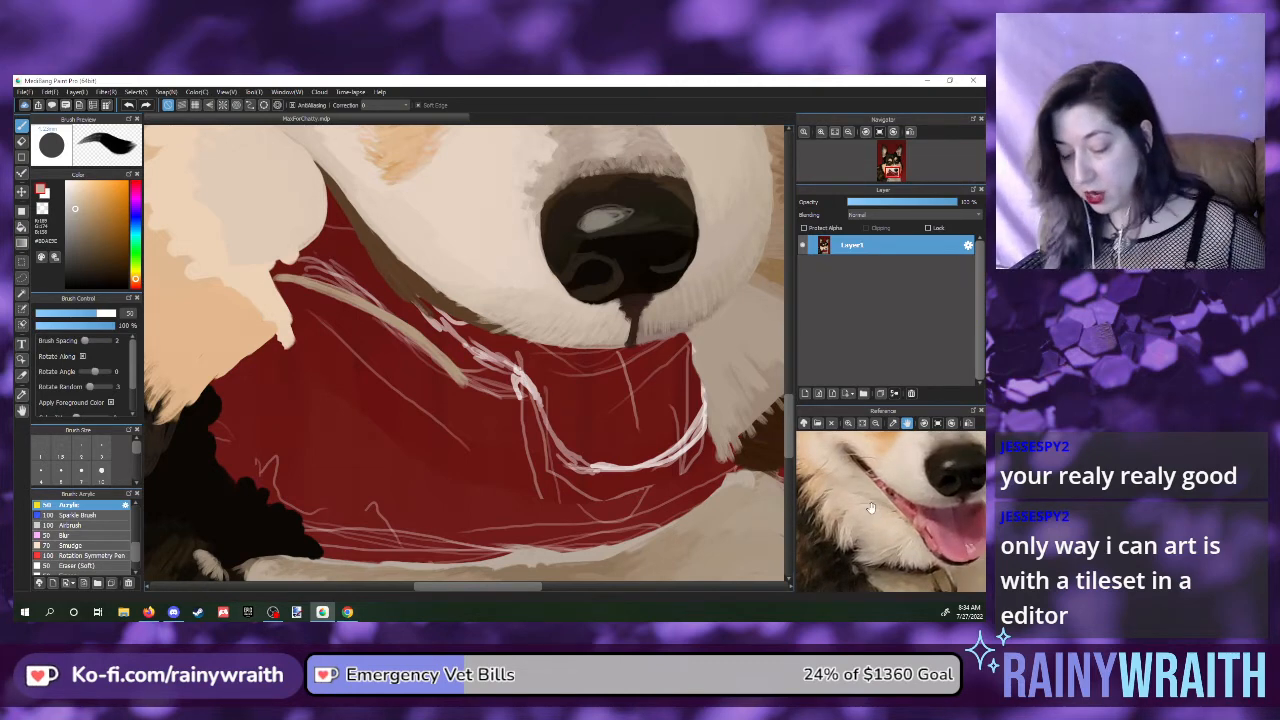
- Sample a grey fur tone from the reference photo and paint a band along the red area's left edge below the cheek
click(860, 558)
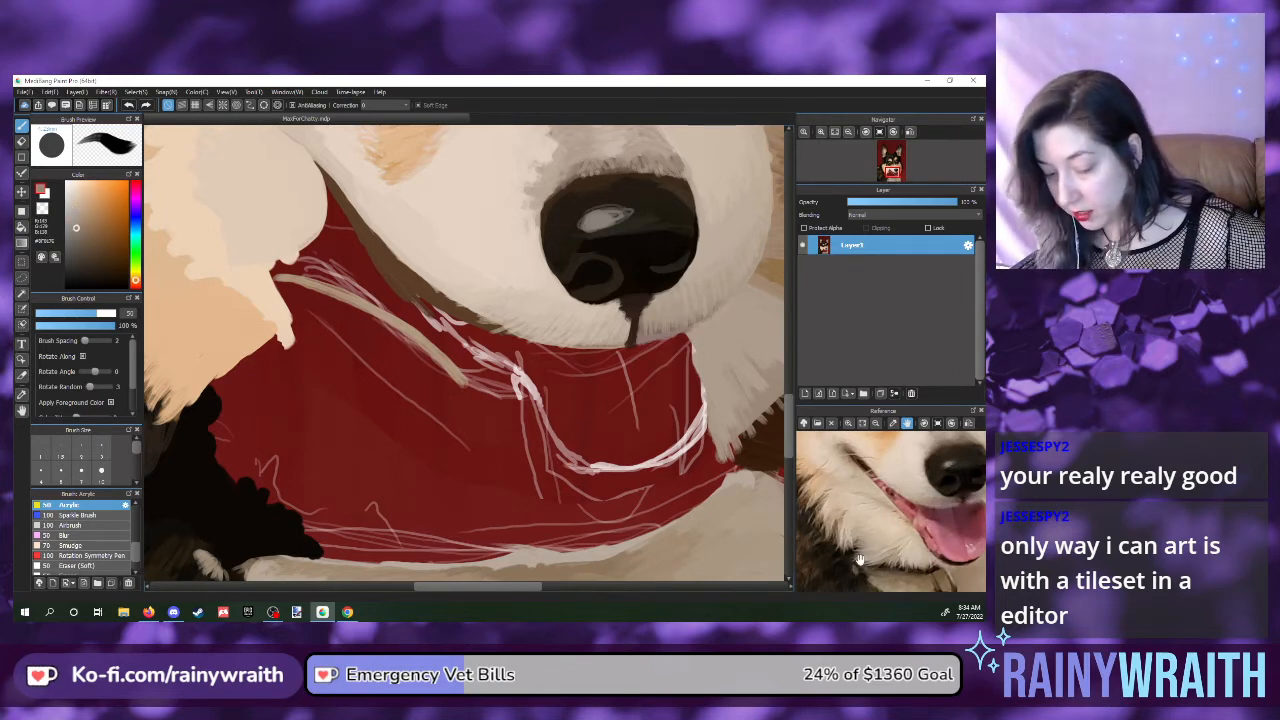
click(860, 556)
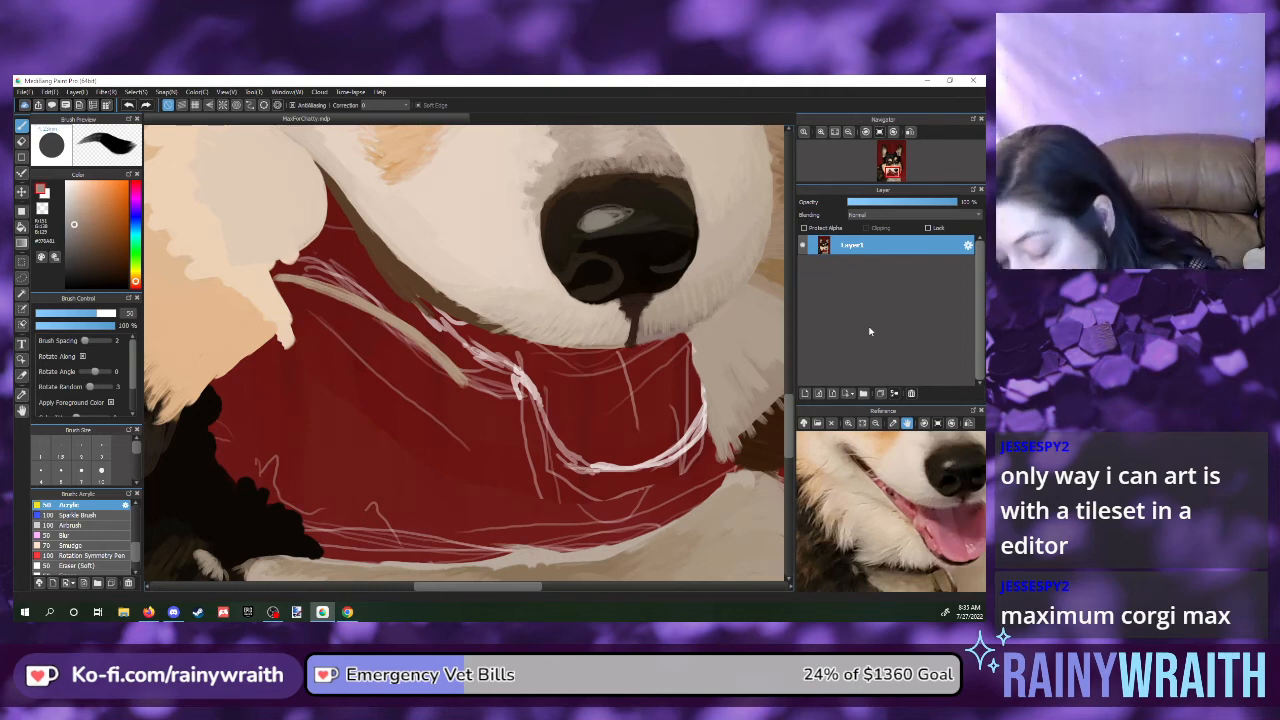
drag(296, 334, 238, 368)
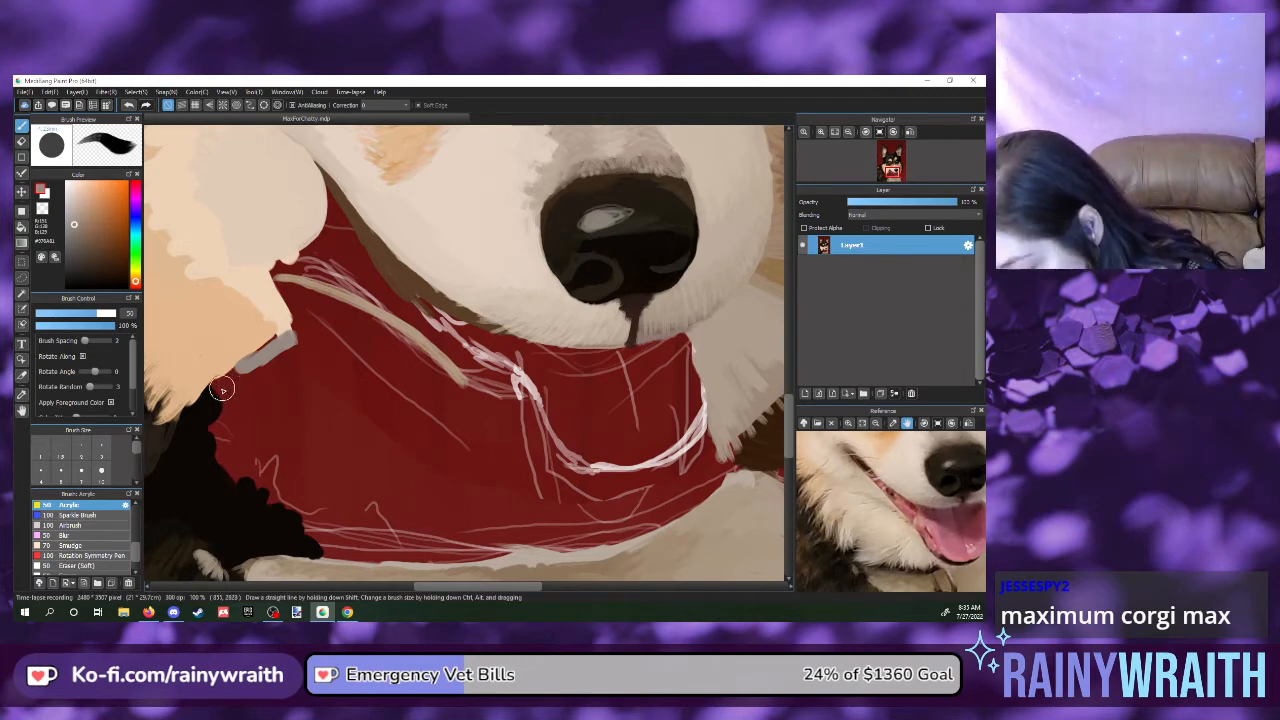
mouse_move(234, 389)
mouse_down()
mouse_move(207, 439)
mouse_move(229, 425)
mouse_move(208, 465)
mouse_move(236, 448)
mouse_move(218, 486)
mouse_move(252, 462)
mouse_move(250, 492)
mouse_move(285, 465)
mouse_move(271, 505)
mouse_move(303, 484)
mouse_move(342, 556)
mouse_up()
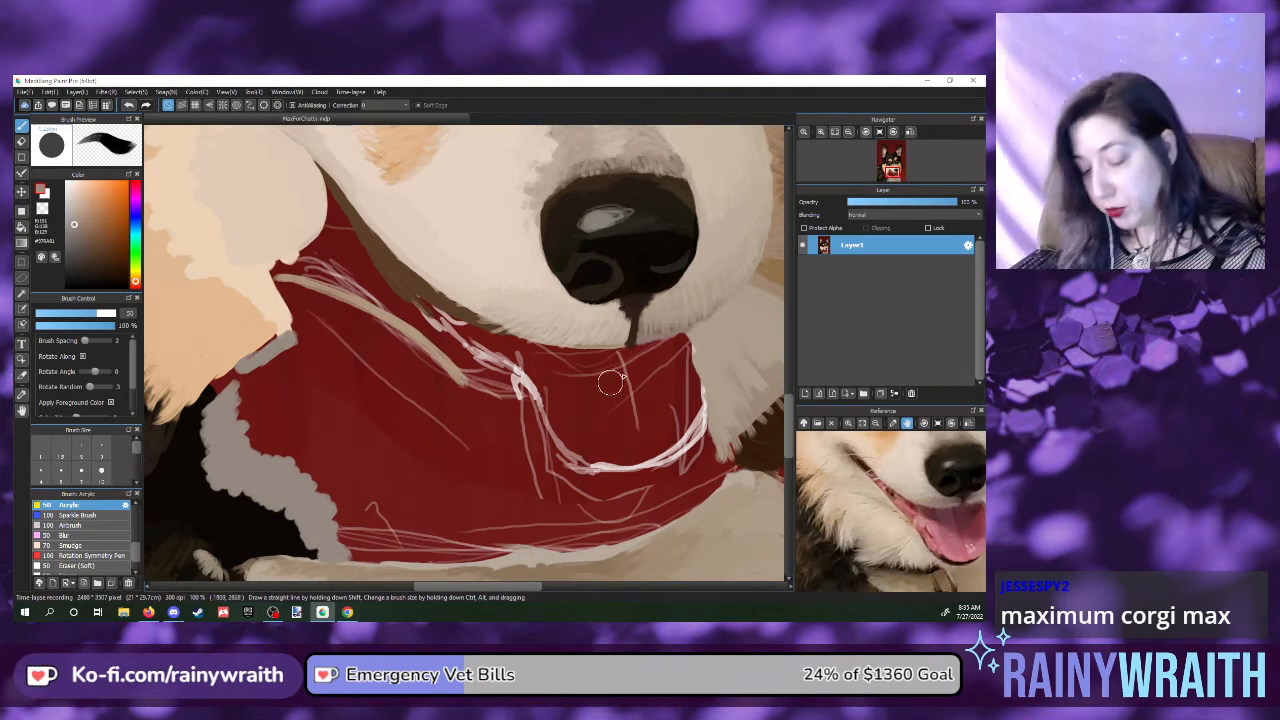
- Widen the grey neck fur over the red area's left and lower edges and outward over the black fur
scroll(788, 423, down, 1)
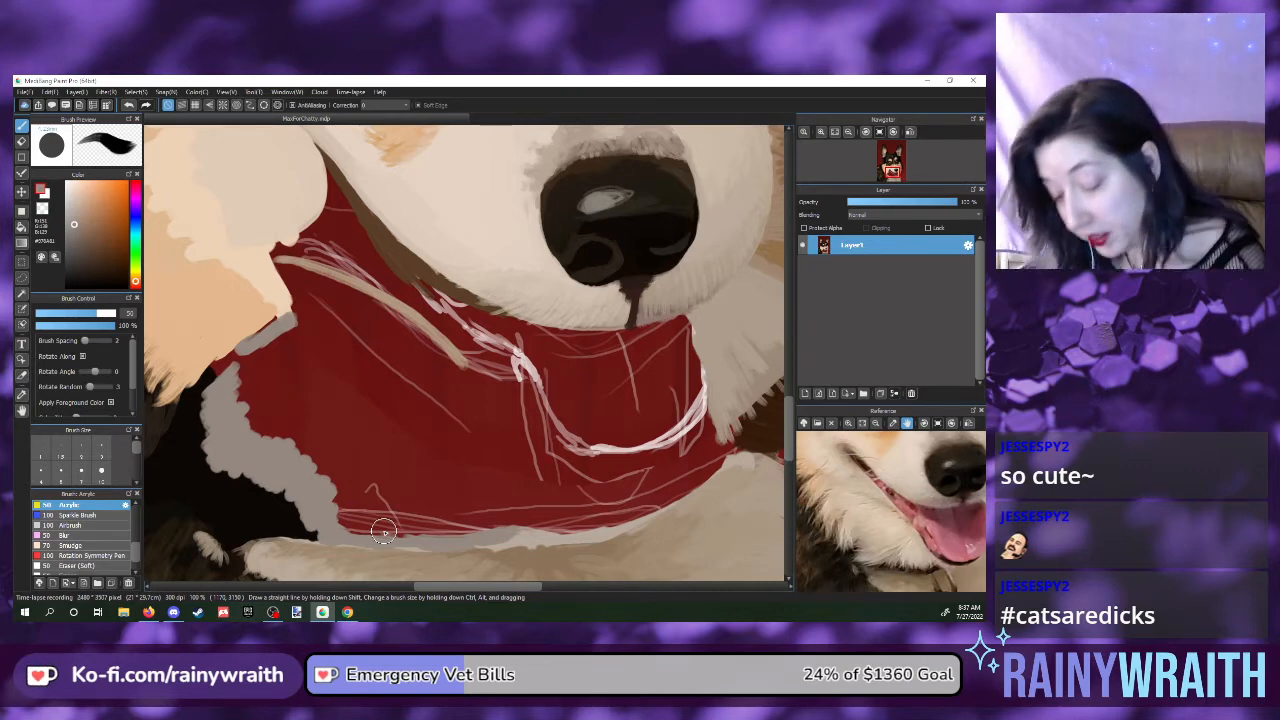
mouse_move(268, 330)
mouse_down()
mouse_move(285, 318)
mouse_move(222, 368)
mouse_move(228, 358)
mouse_move(222, 382)
mouse_move(236, 354)
mouse_move(218, 360)
mouse_move(212, 385)
mouse_move(238, 360)
mouse_move(220, 377)
mouse_move(233, 373)
mouse_up()
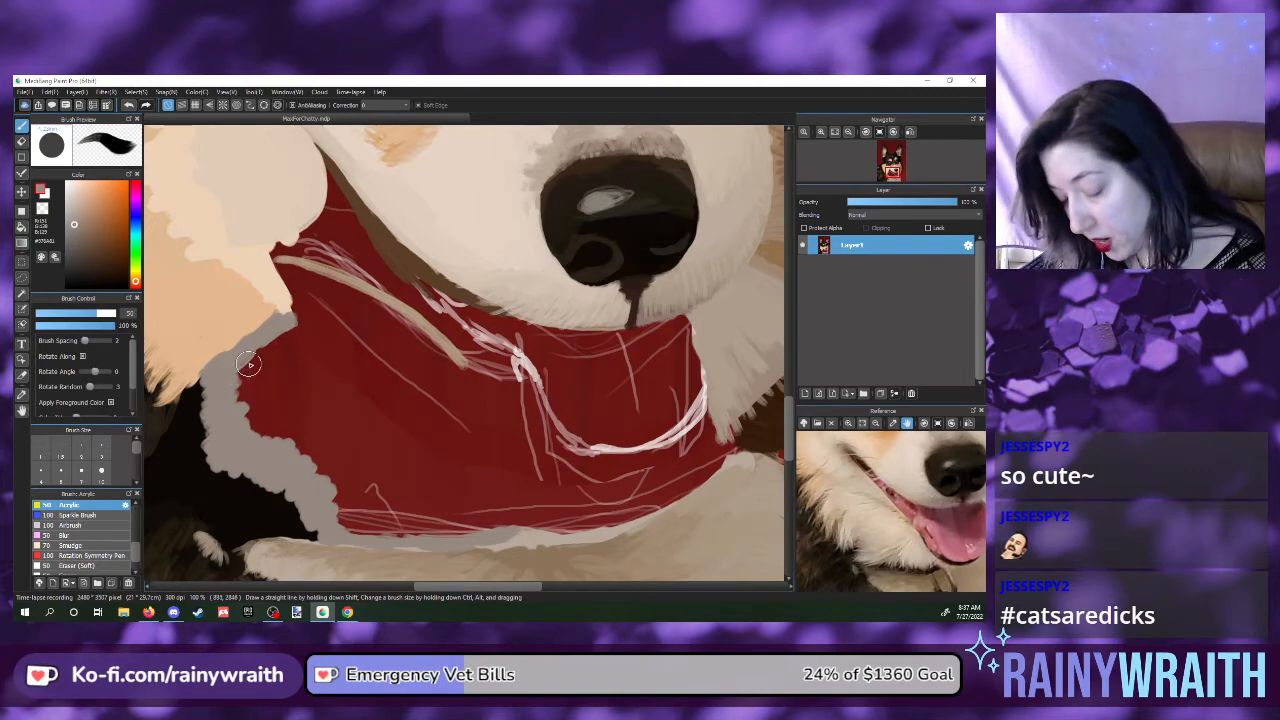
mouse_move(250, 385)
mouse_down()
mouse_move(255, 415)
mouse_move(272, 399)
mouse_move(263, 448)
mouse_move(291, 459)
mouse_move(322, 448)
mouse_move(342, 469)
mouse_move(335, 525)
mouse_move(356, 504)
mouse_move(389, 520)
mouse_move(357, 523)
mouse_move(436, 528)
mouse_up()
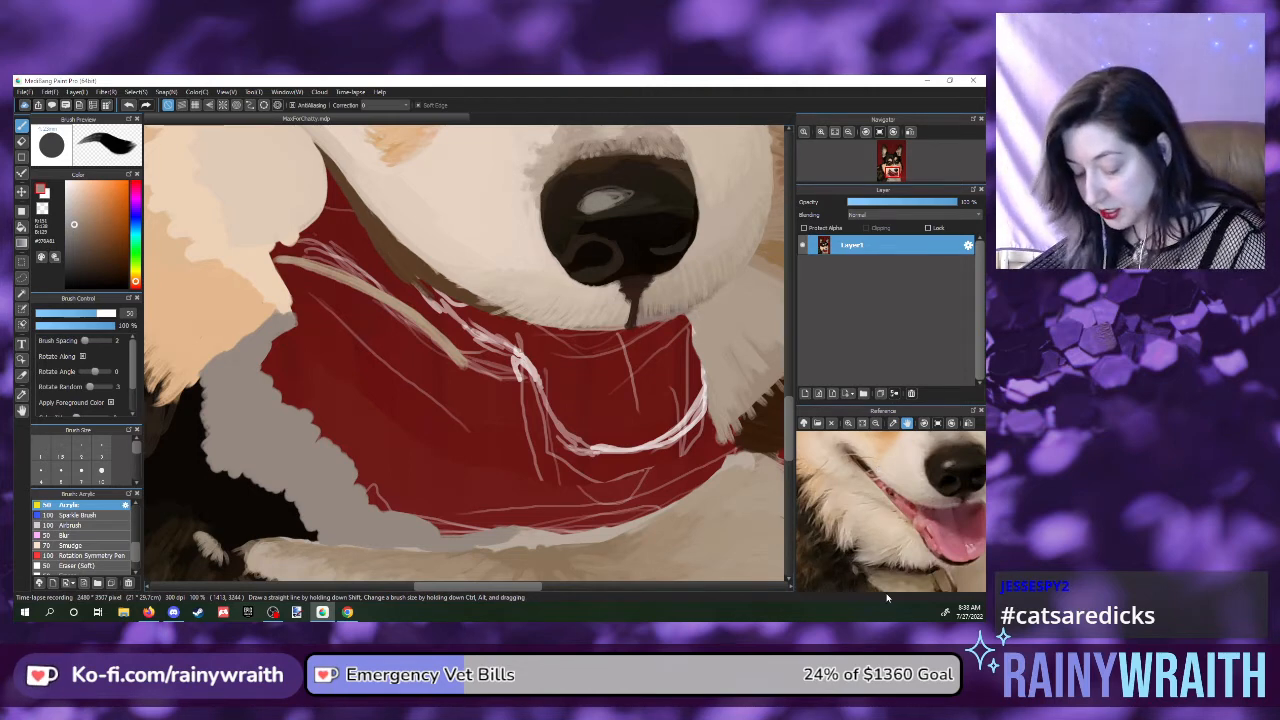
drag(196, 388, 212, 440)
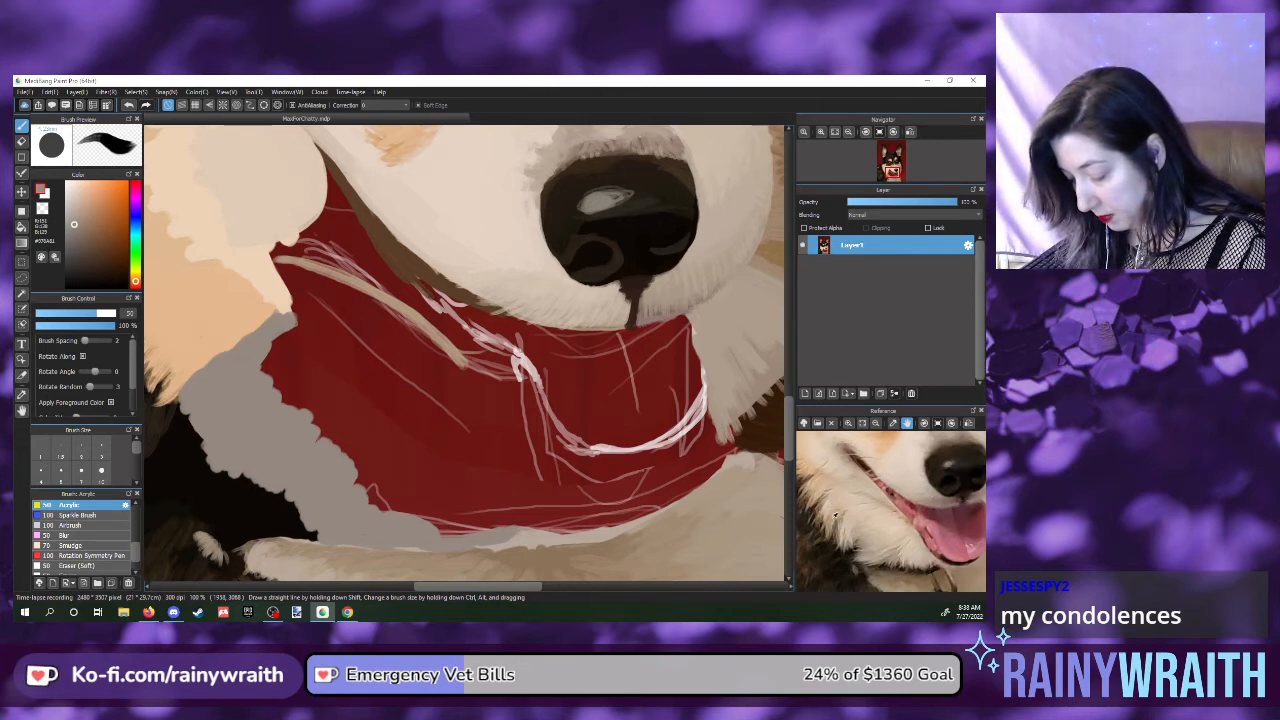
- Sample tan and brown fur tones from the reference photo and paint strokes of them over the grey neck fur
click(836, 516)
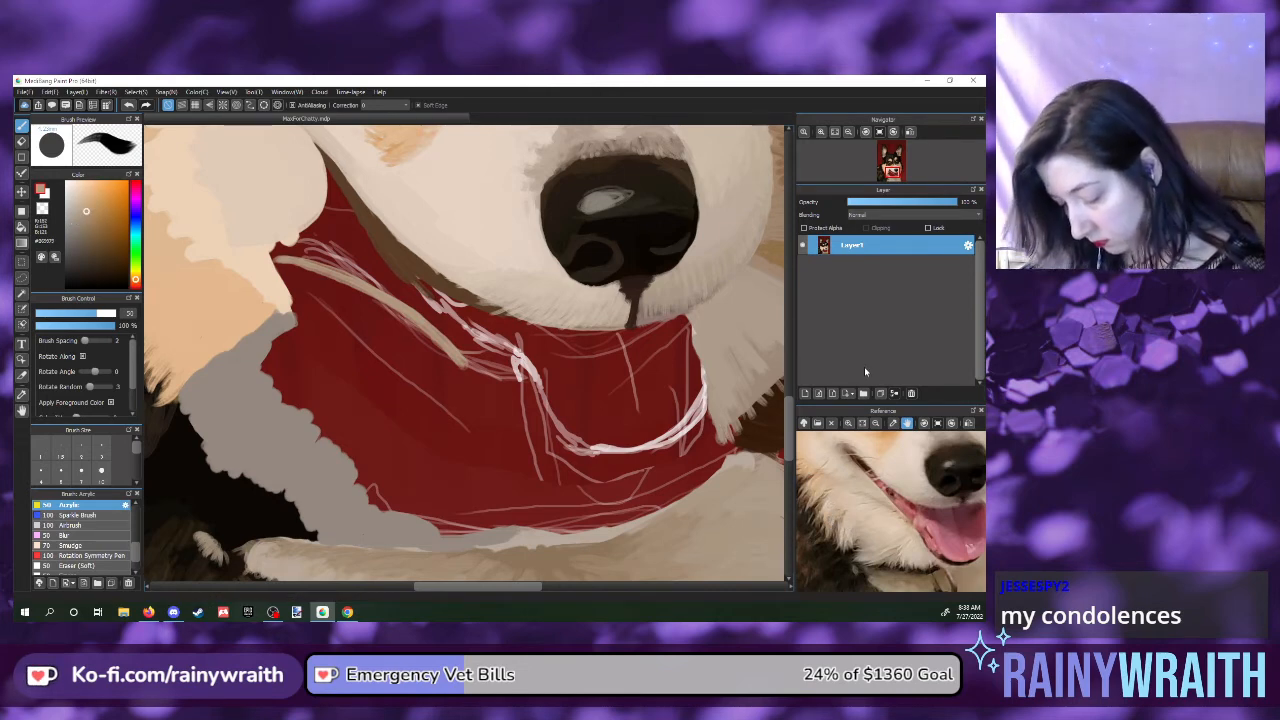
mouse_move(280, 400)
mouse_down()
mouse_move(243, 462)
mouse_move(283, 401)
mouse_move(250, 466)
mouse_move(277, 427)
mouse_move(253, 466)
mouse_move(281, 399)
mouse_move(237, 464)
mouse_move(256, 413)
mouse_move(231, 474)
mouse_move(294, 417)
mouse_move(254, 464)
mouse_move(272, 432)
mouse_move(244, 458)
mouse_up()
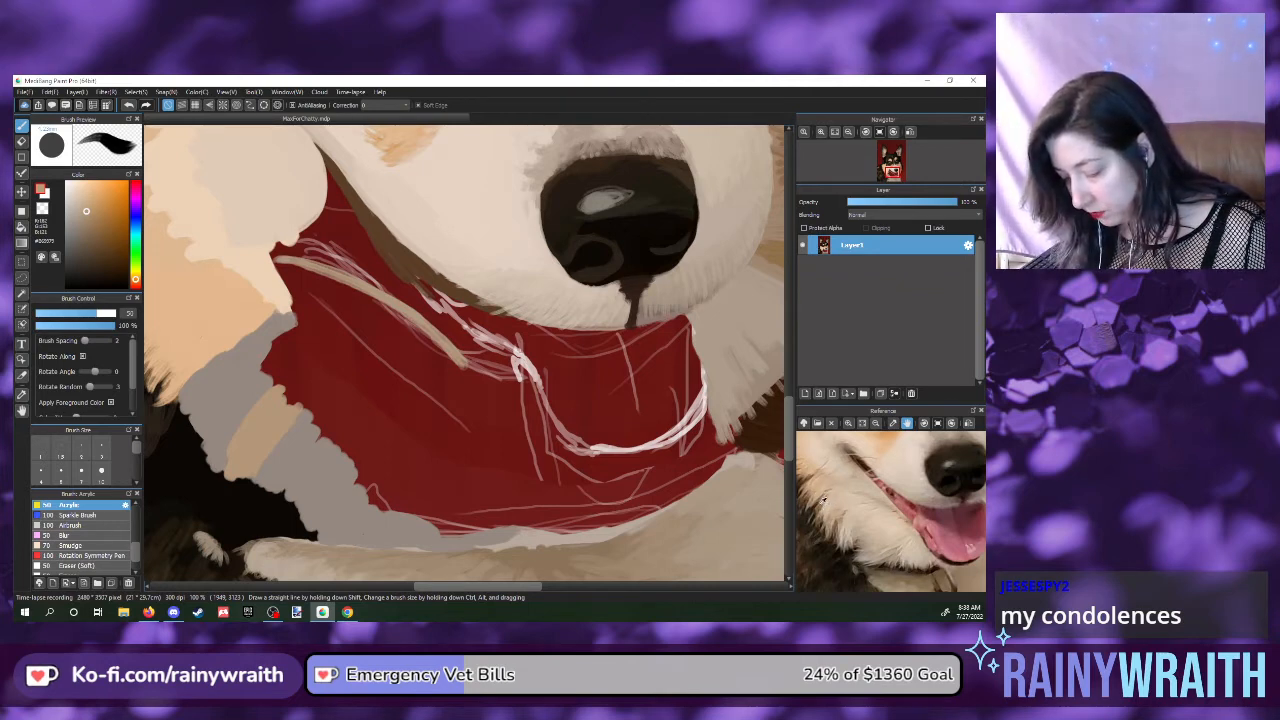
click(816, 500)
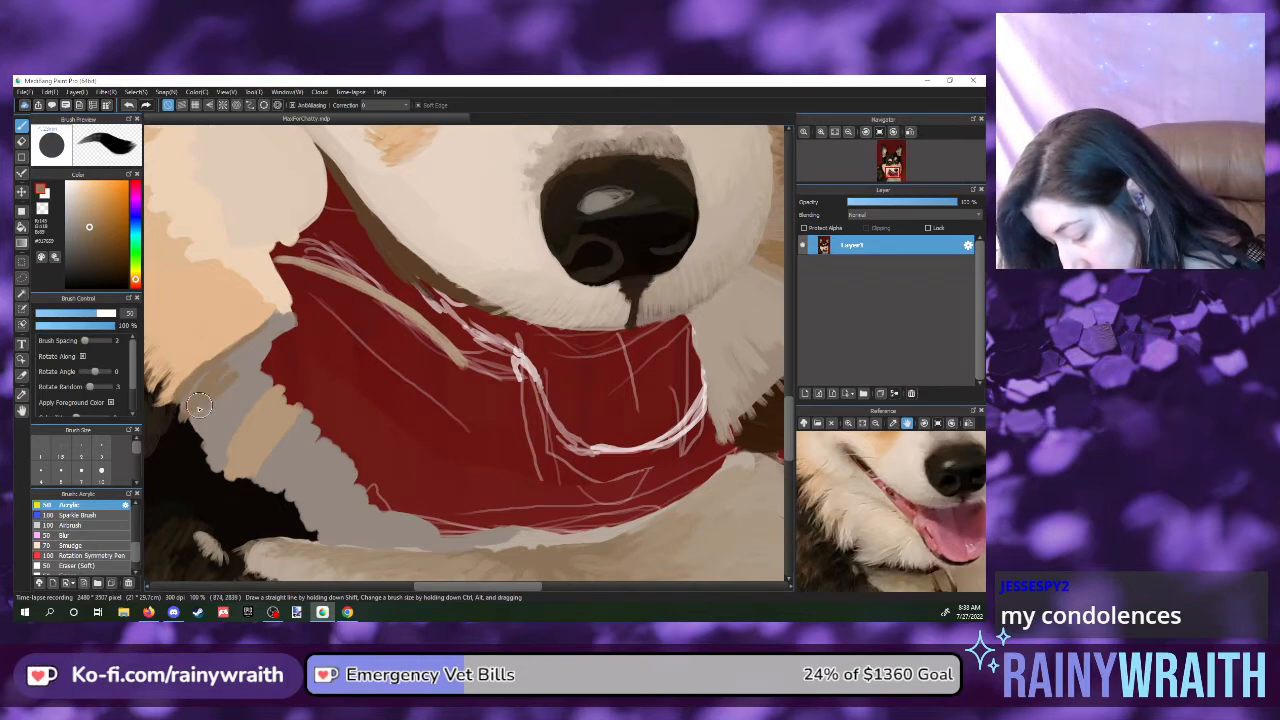
mouse_move(249, 409)
mouse_down()
mouse_move(222, 429)
mouse_move(217, 450)
mouse_move(254, 410)
mouse_move(222, 470)
mouse_move(276, 477)
mouse_up()
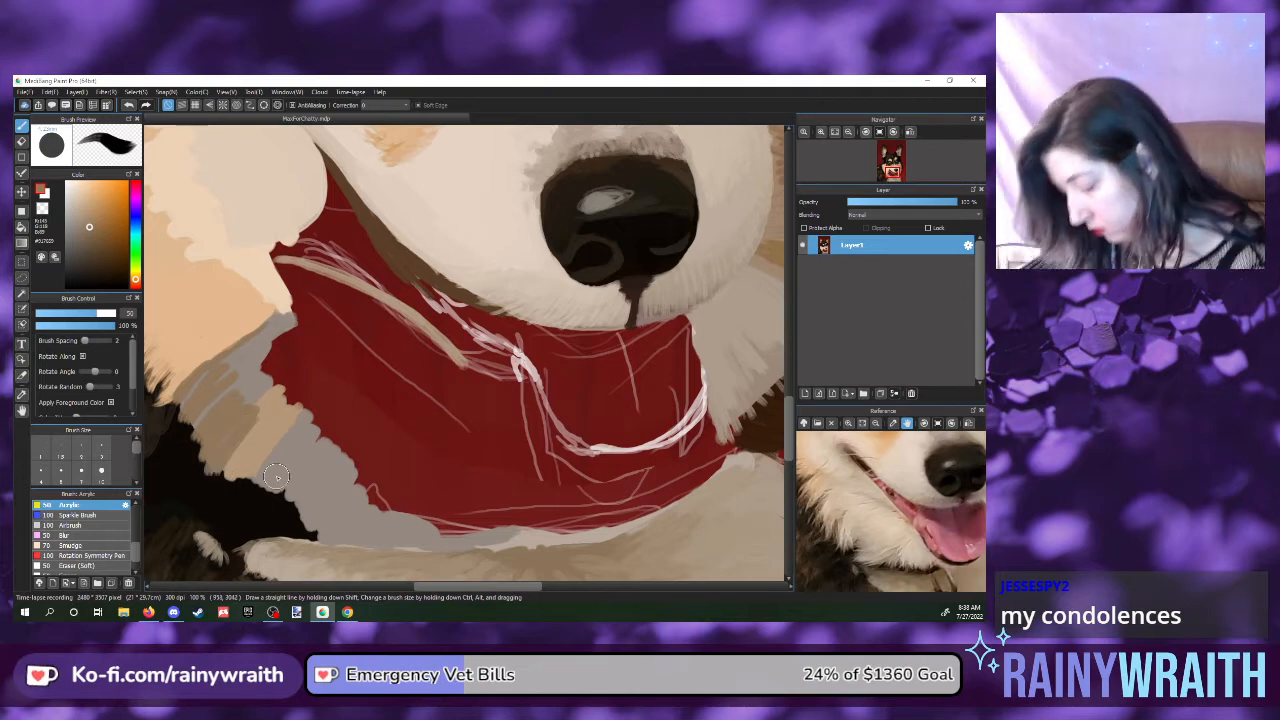
- Sample brown and light fur tones from the reference photo and paint them over the neck fur below the cheek
click(820, 502)
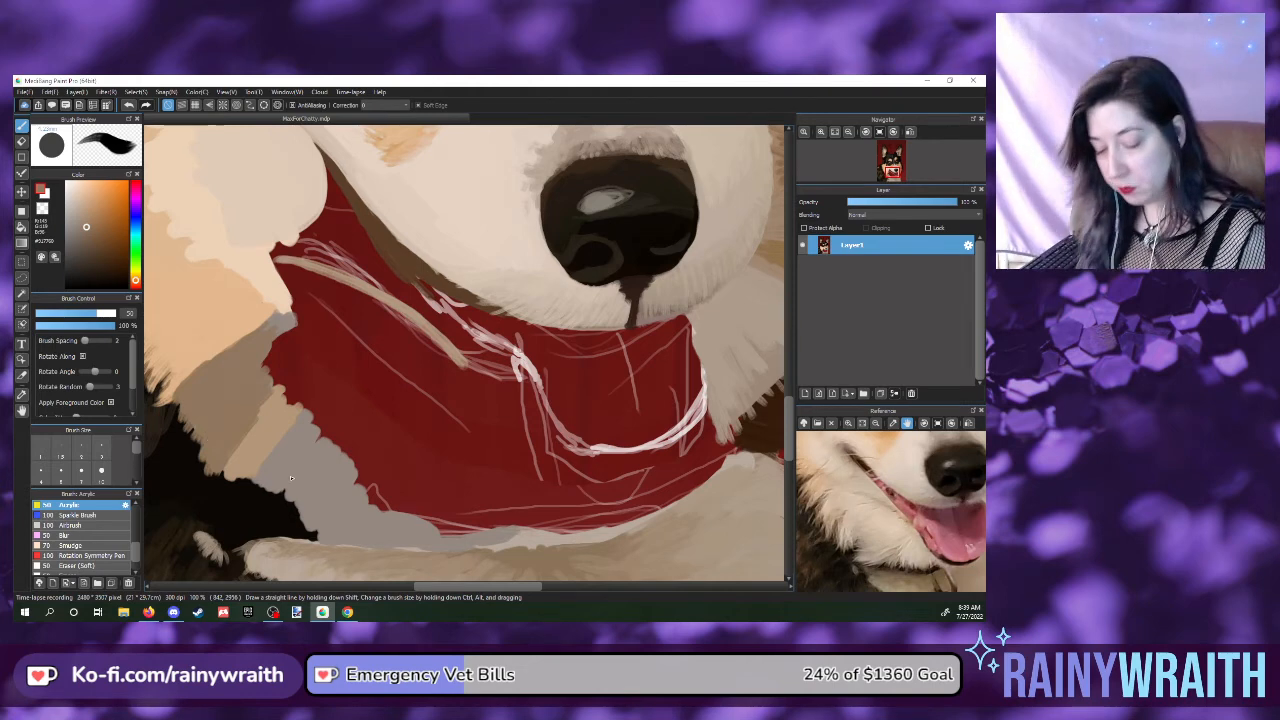
alt+click(824, 504)
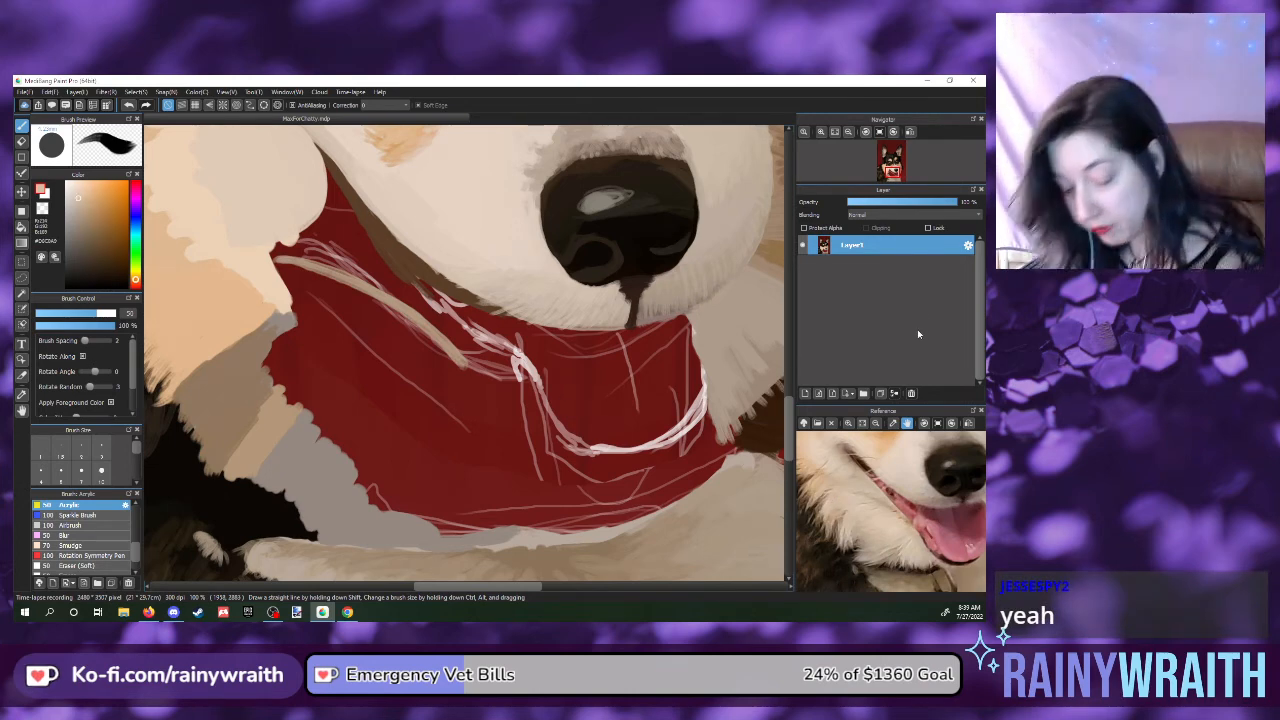
mouse_move(258, 334)
mouse_down()
mouse_move(176, 398)
mouse_move(255, 330)
mouse_move(184, 392)
mouse_move(261, 278)
mouse_move(218, 376)
mouse_move(203, 379)
mouse_move(210, 361)
mouse_move(168, 409)
mouse_move(225, 369)
mouse_move(228, 400)
mouse_up()
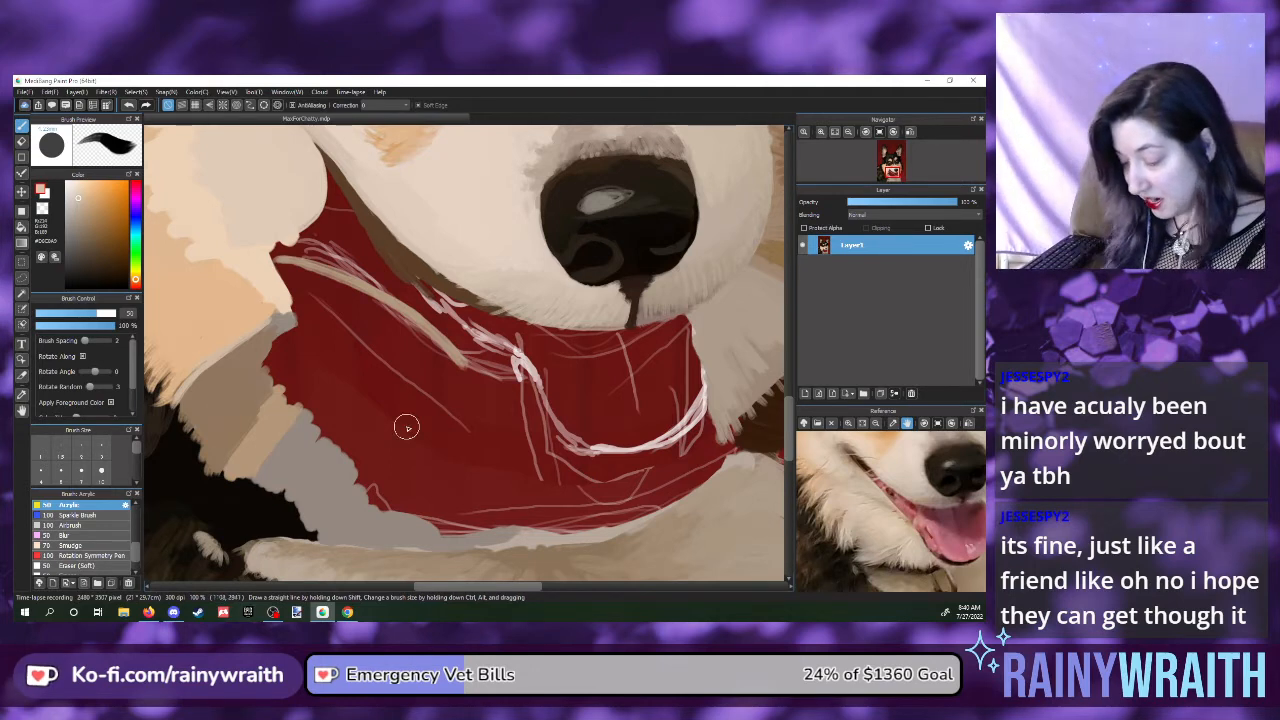
- Sample a dark brown from the reference photo and paint shadow strokes along the boundary between the cheek and neck fur
click(818, 478)
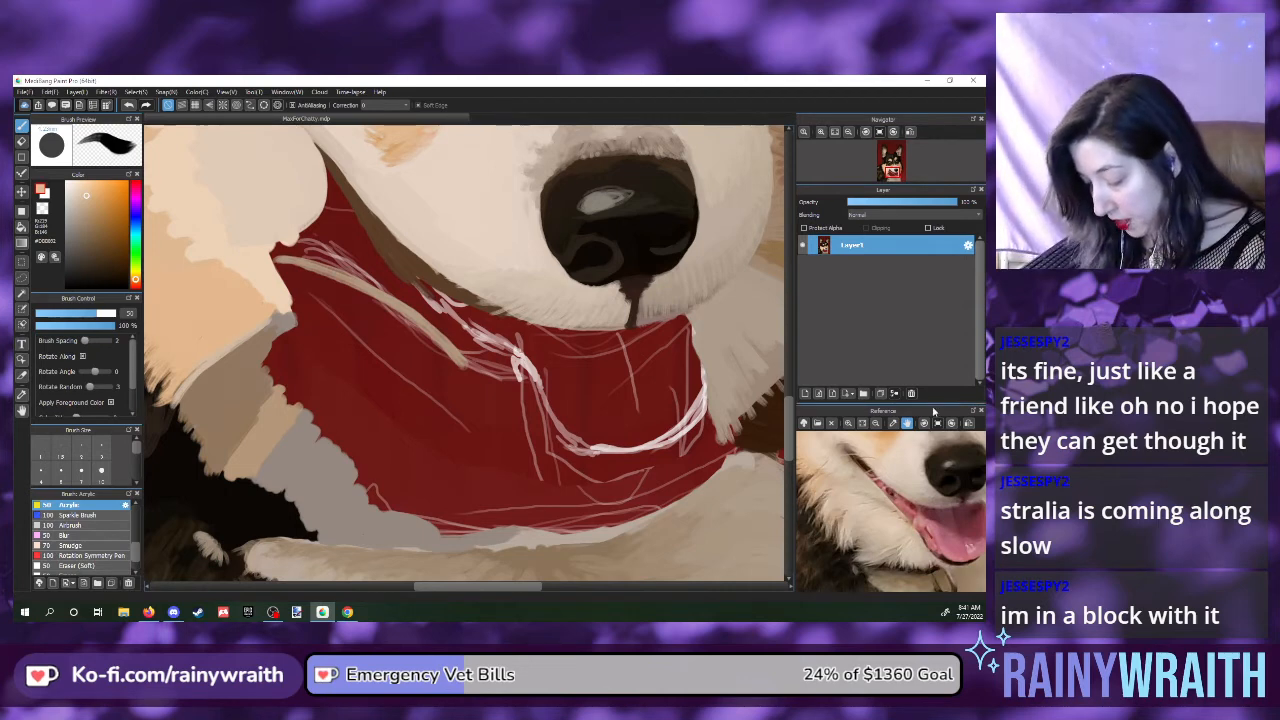
click(810, 478)
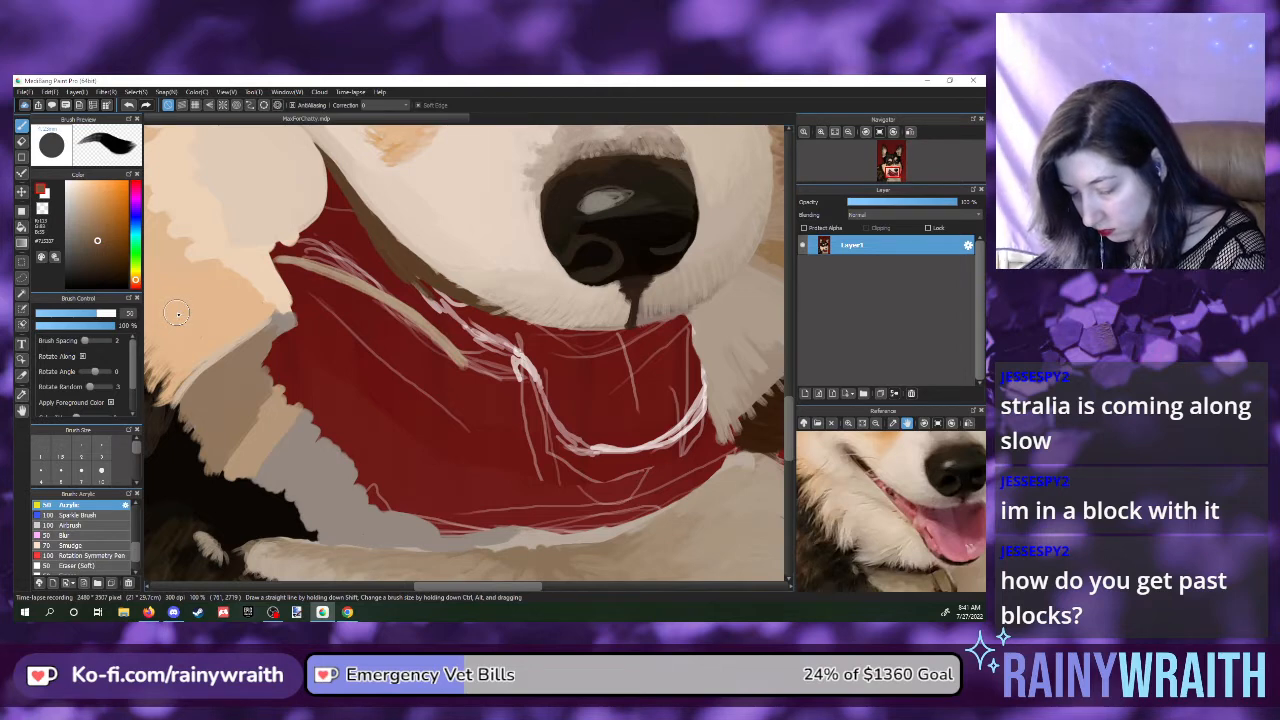
click(830, 478)
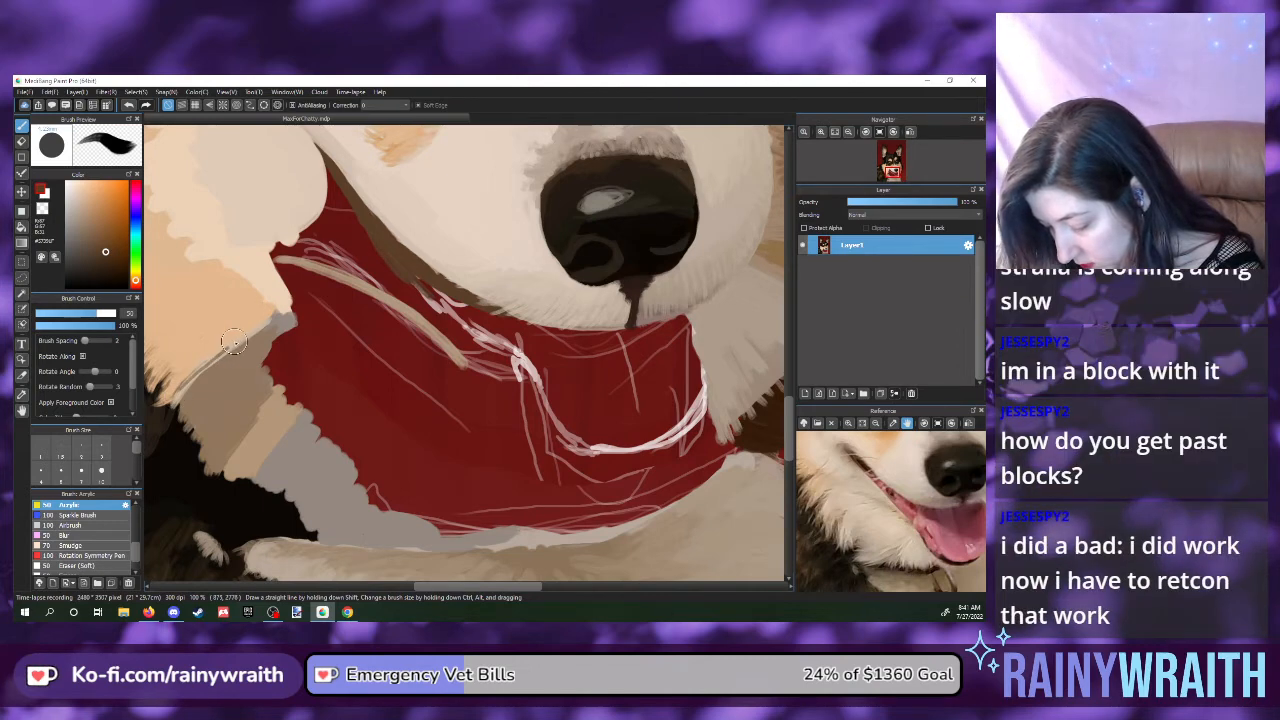
drag(238, 338, 180, 392)
mouse_move(237, 340)
mouse_down()
mouse_move(171, 405)
mouse_move(210, 349)
mouse_move(170, 400)
mouse_move(223, 349)
mouse_move(177, 405)
mouse_up()
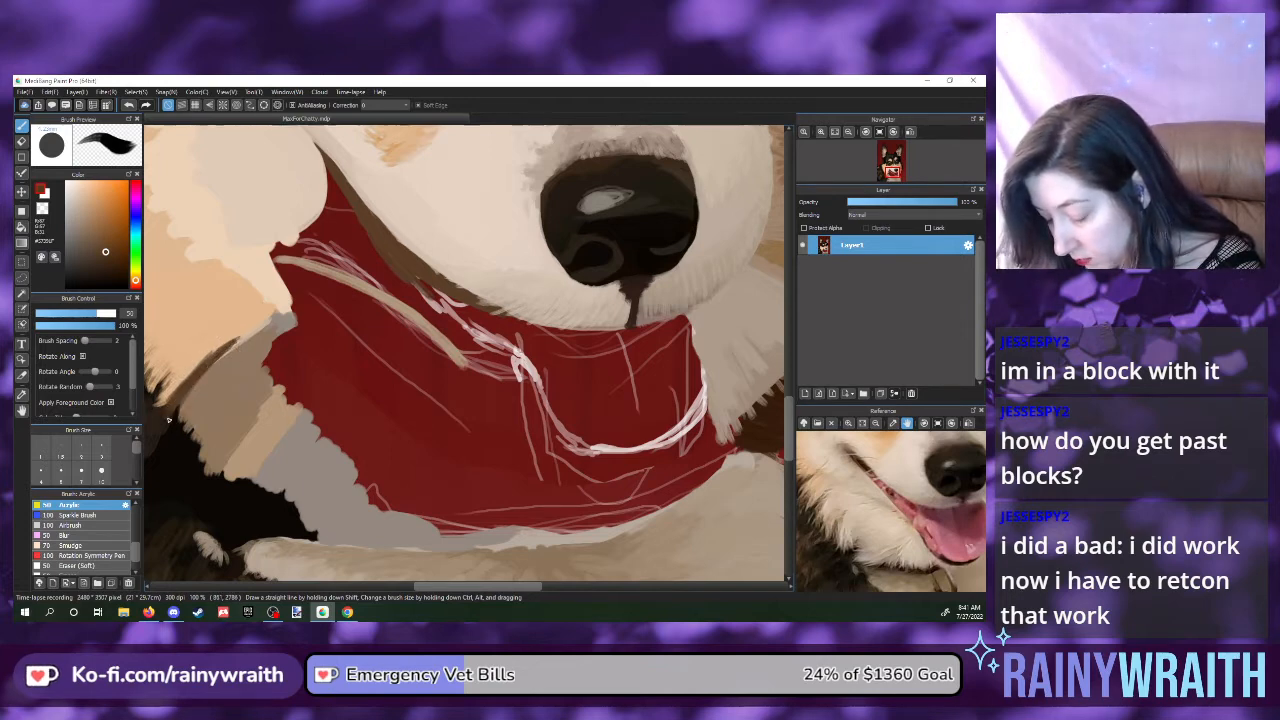
mouse_move(244, 339)
mouse_down()
mouse_move(250, 328)
mouse_move(190, 390)
mouse_up()
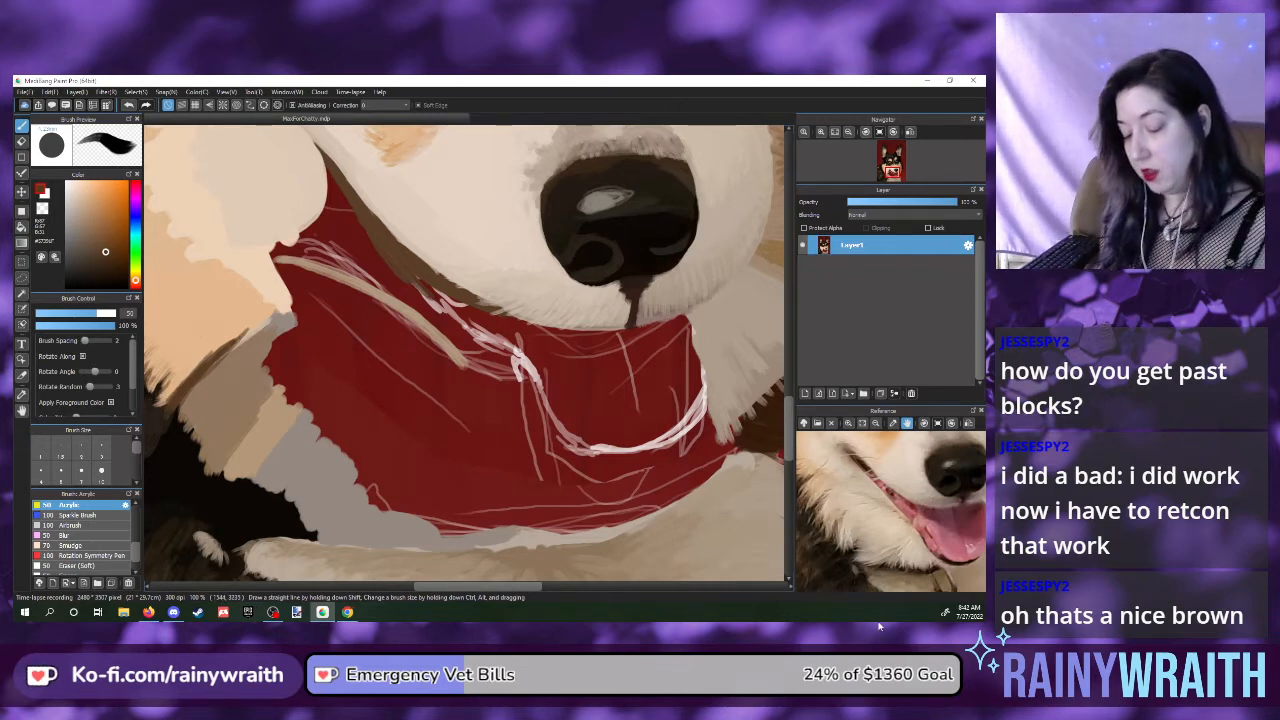
- Sample light tan and dark brown tones from the reference photo and paint alternating strands over the brown neck fur beside the black fur
click(822, 480)
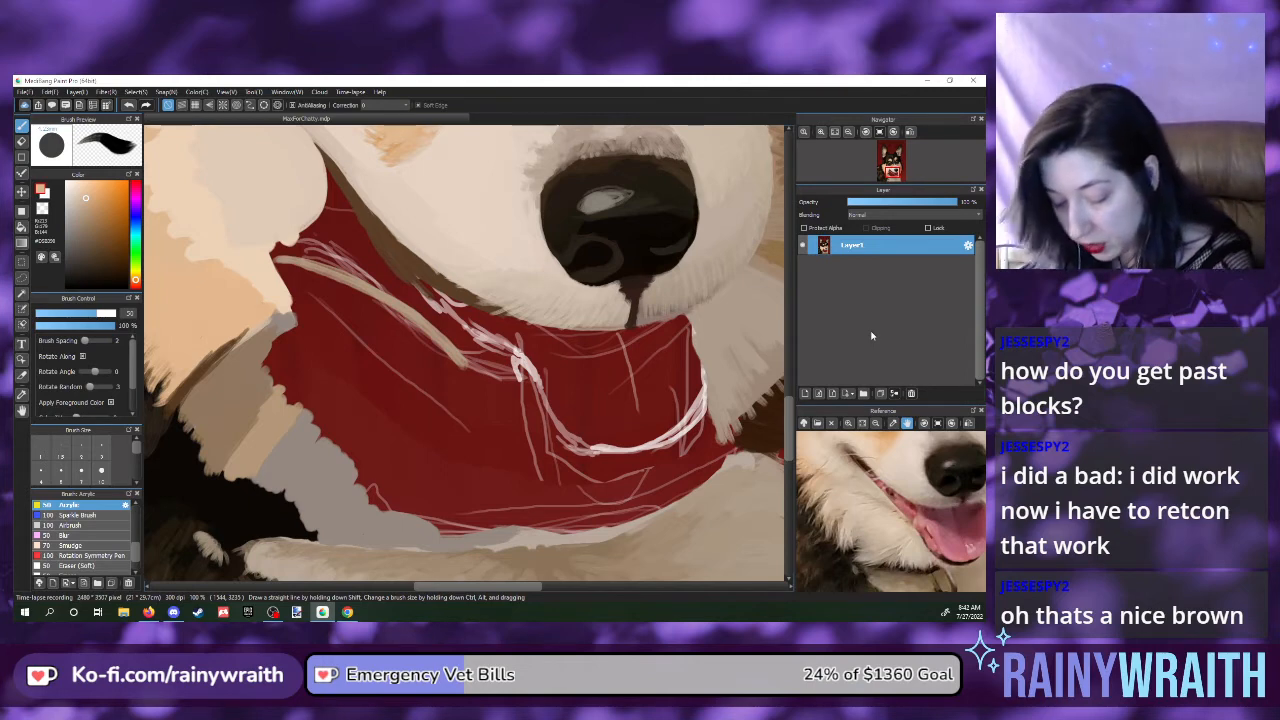
mouse_move(262, 338)
mouse_down()
mouse_move(211, 403)
mouse_move(250, 347)
mouse_move(208, 388)
mouse_move(250, 341)
mouse_move(187, 406)
mouse_move(251, 334)
mouse_move(186, 410)
mouse_move(244, 340)
mouse_move(188, 413)
mouse_move(225, 365)
mouse_move(257, 350)
mouse_move(189, 432)
mouse_move(262, 360)
mouse_move(202, 433)
mouse_move(265, 367)
mouse_move(207, 442)
mouse_move(266, 392)
mouse_move(220, 458)
mouse_up()
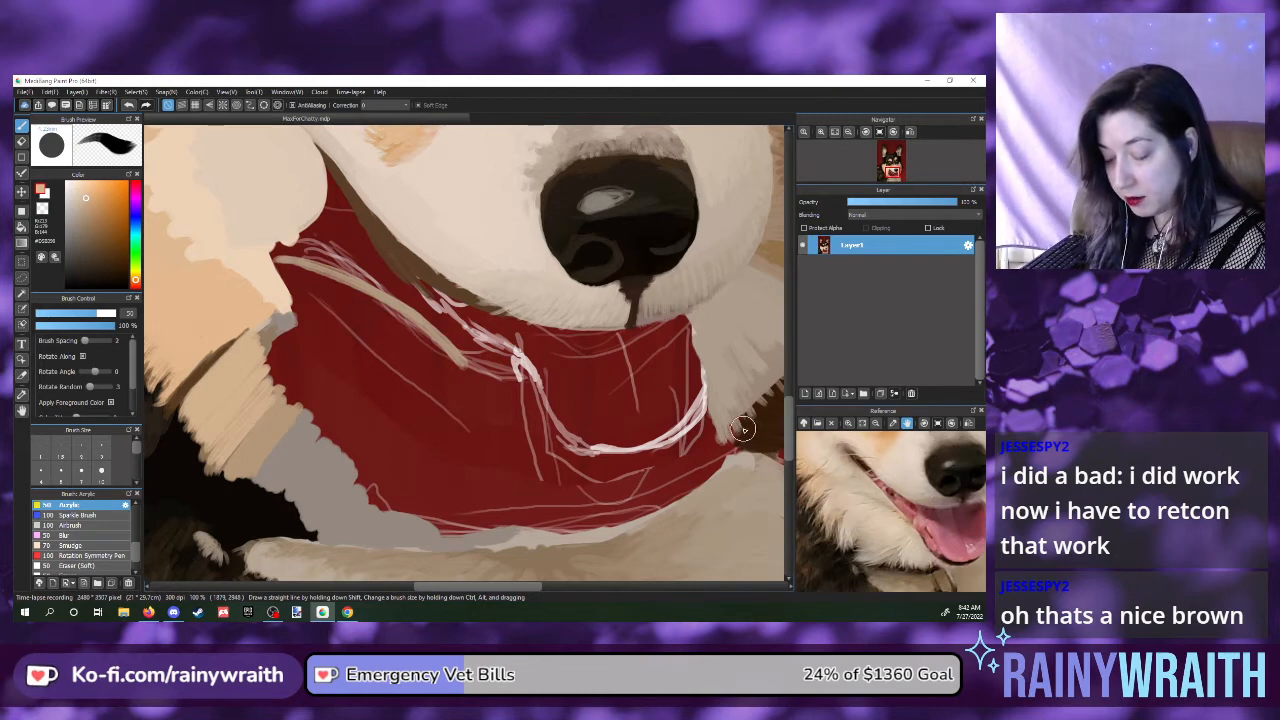
click(806, 500)
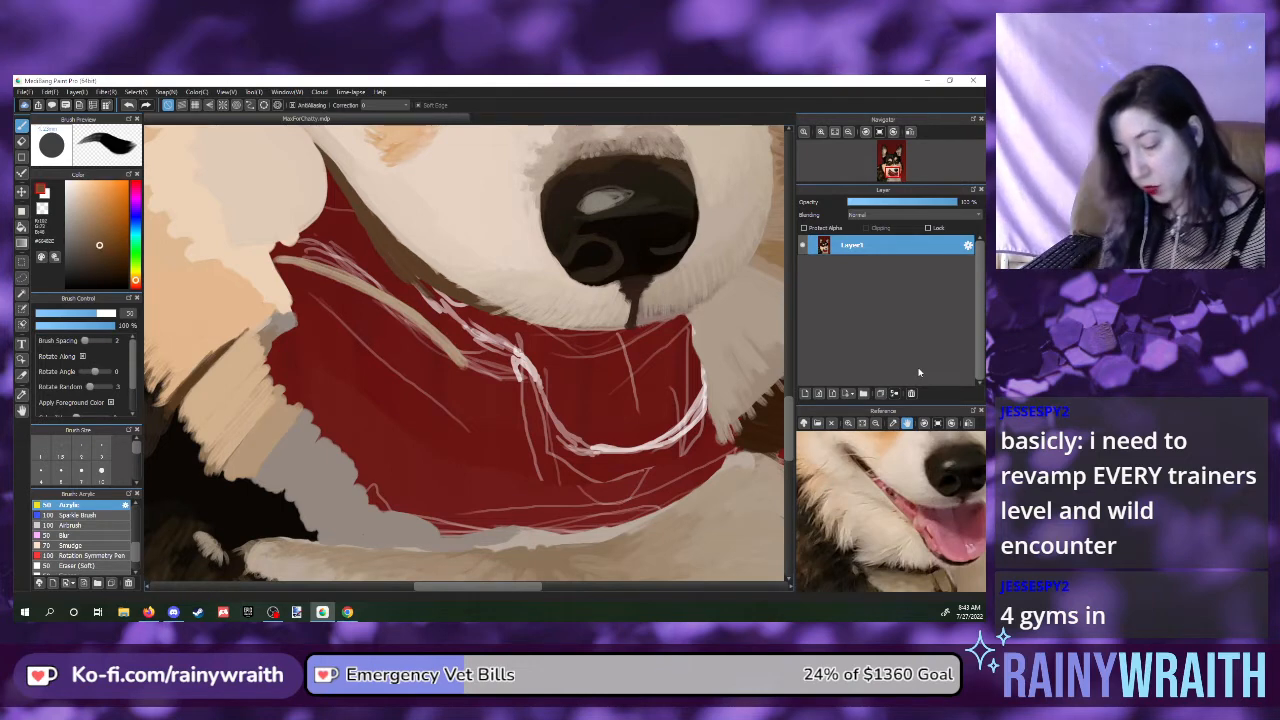
mouse_move(215, 428)
mouse_down()
mouse_move(228, 444)
mouse_move(205, 450)
mouse_move(206, 472)
mouse_move(229, 452)
mouse_move(195, 482)
mouse_move(215, 455)
mouse_move(185, 470)
mouse_move(198, 442)
mouse_up()
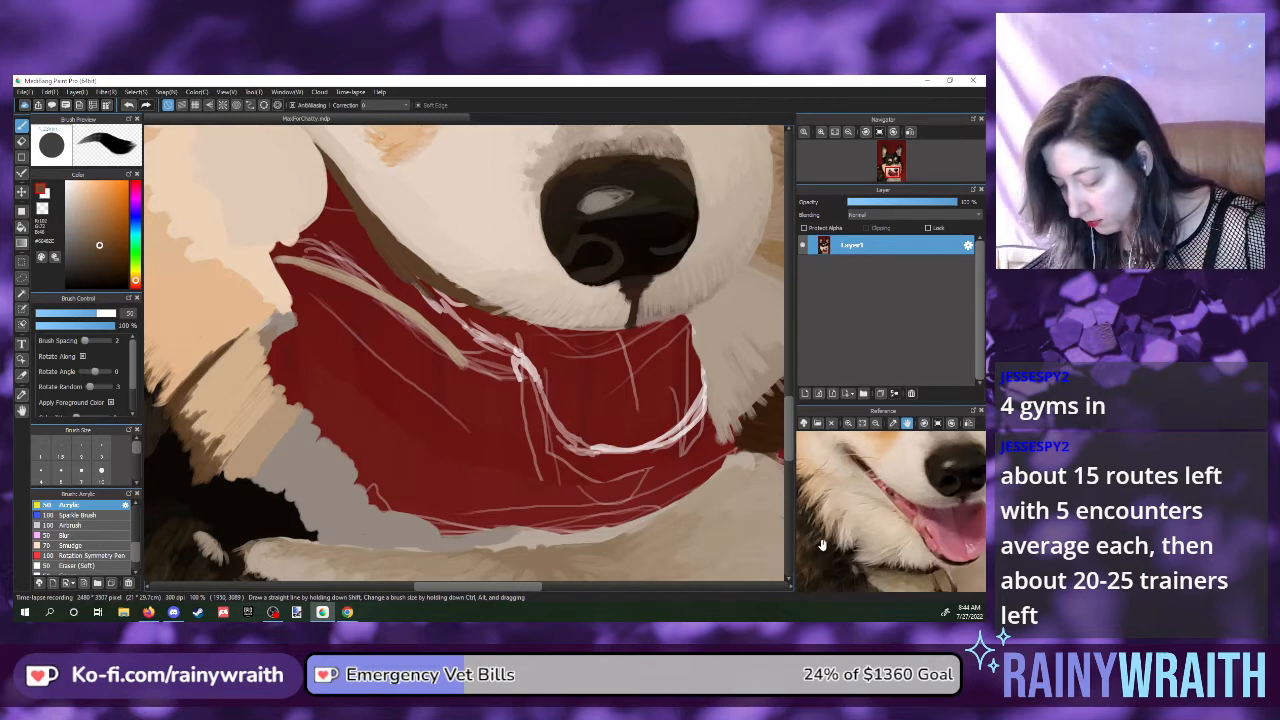
click(806, 493)
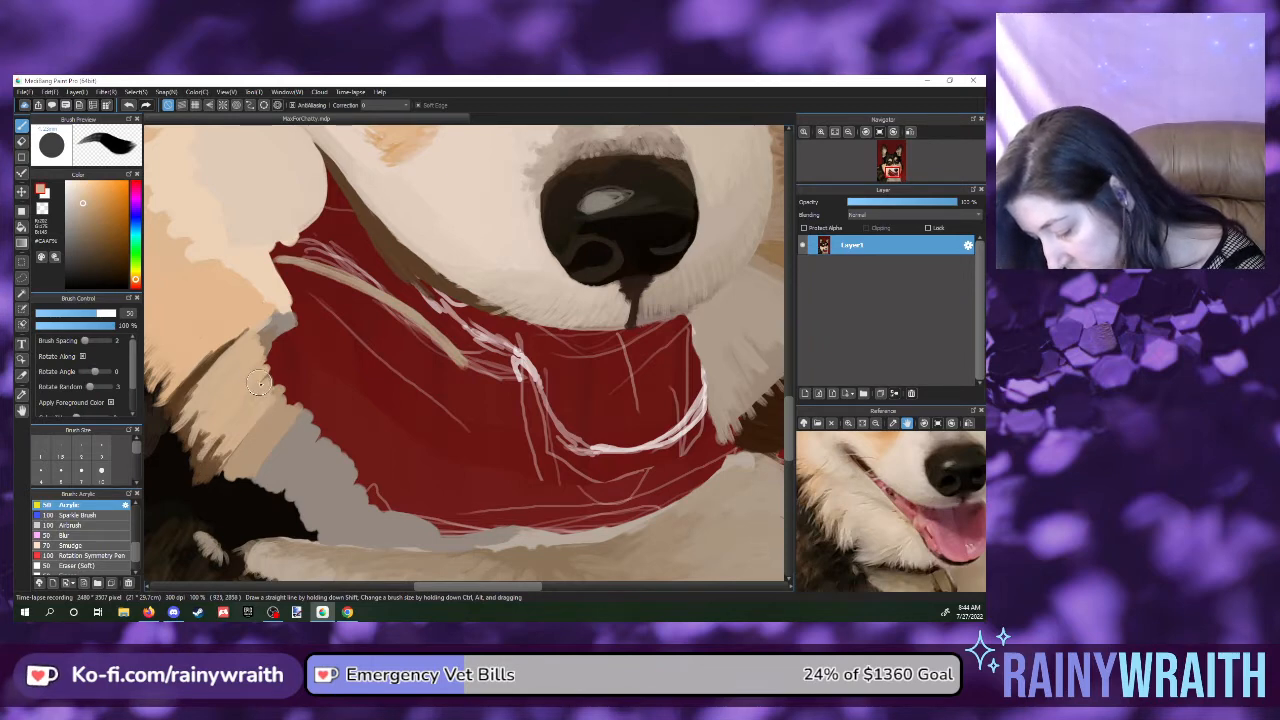
drag(222, 438, 194, 471)
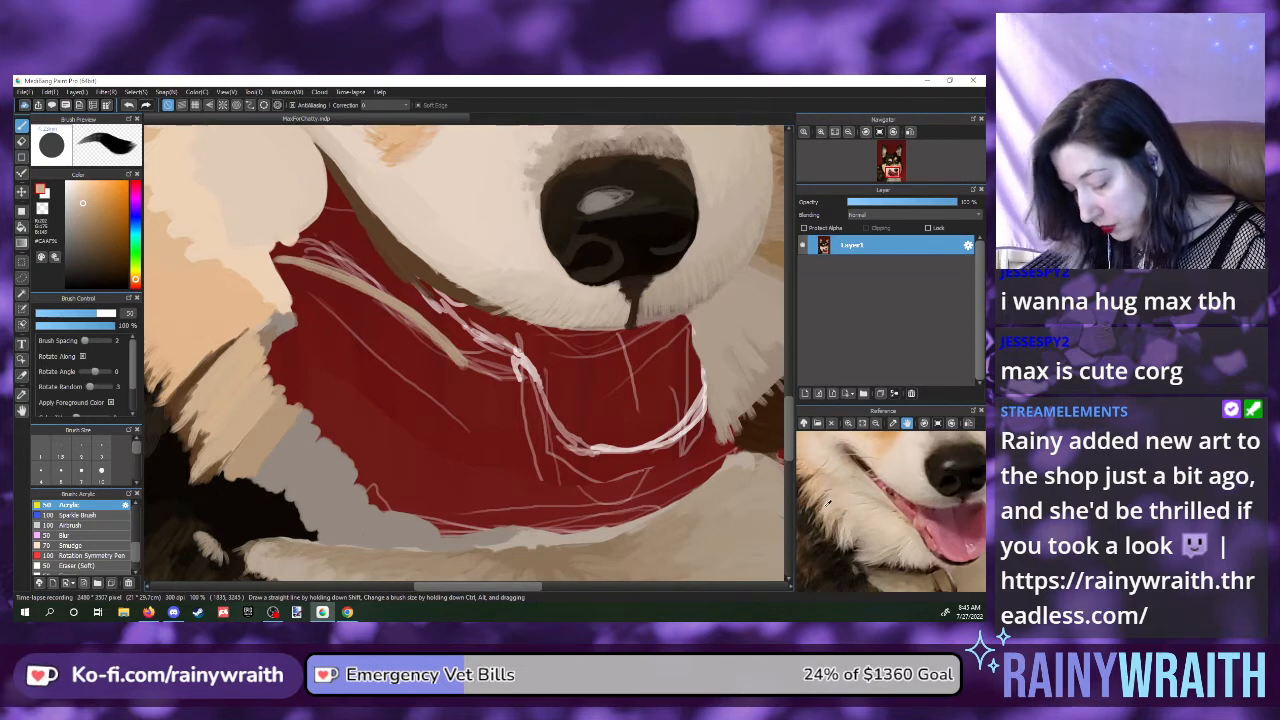
- Sample pale and warm grey tones from the reference photo and paint them over the lower neck fur along the red area's edge
click(826, 504)
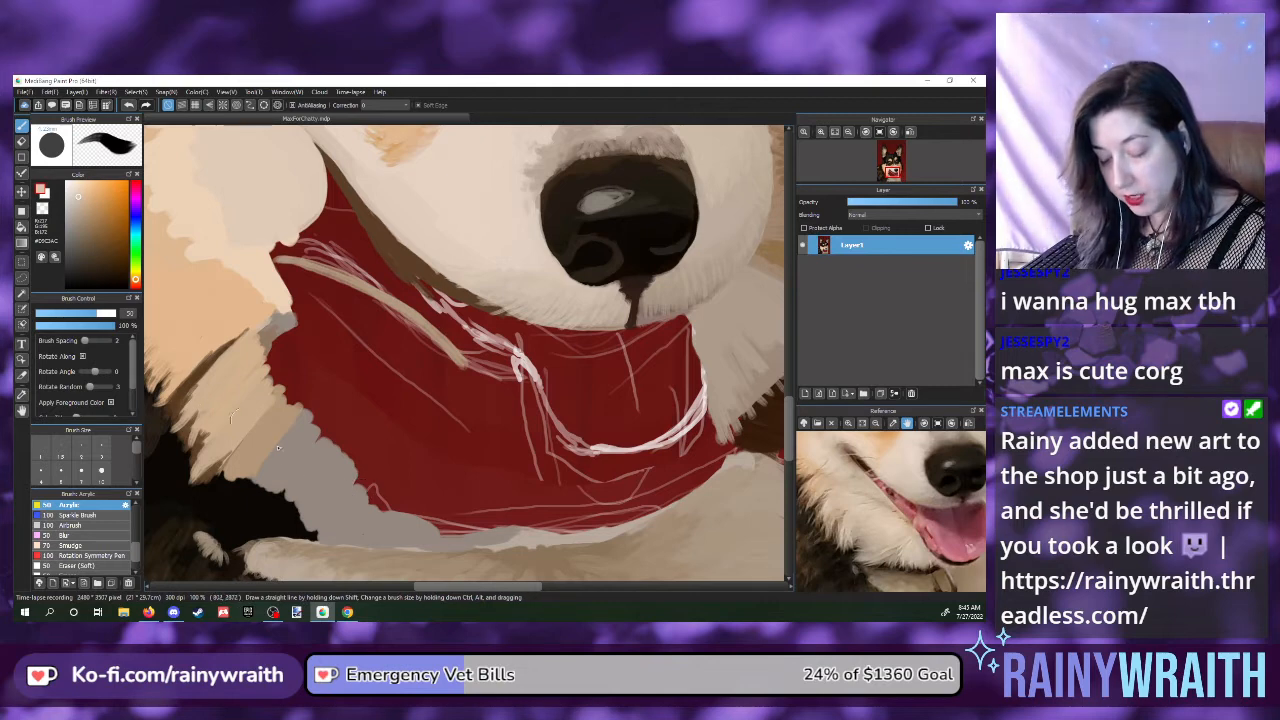
drag(295, 462, 288, 472)
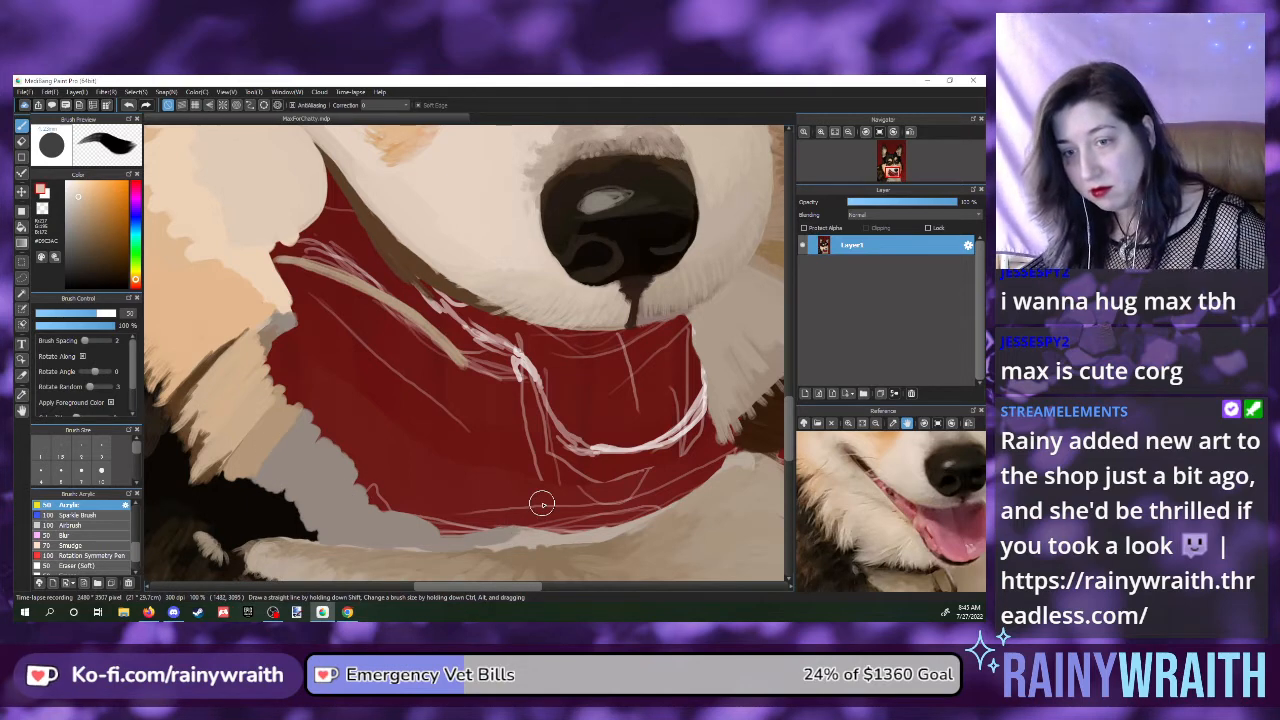
click(828, 530)
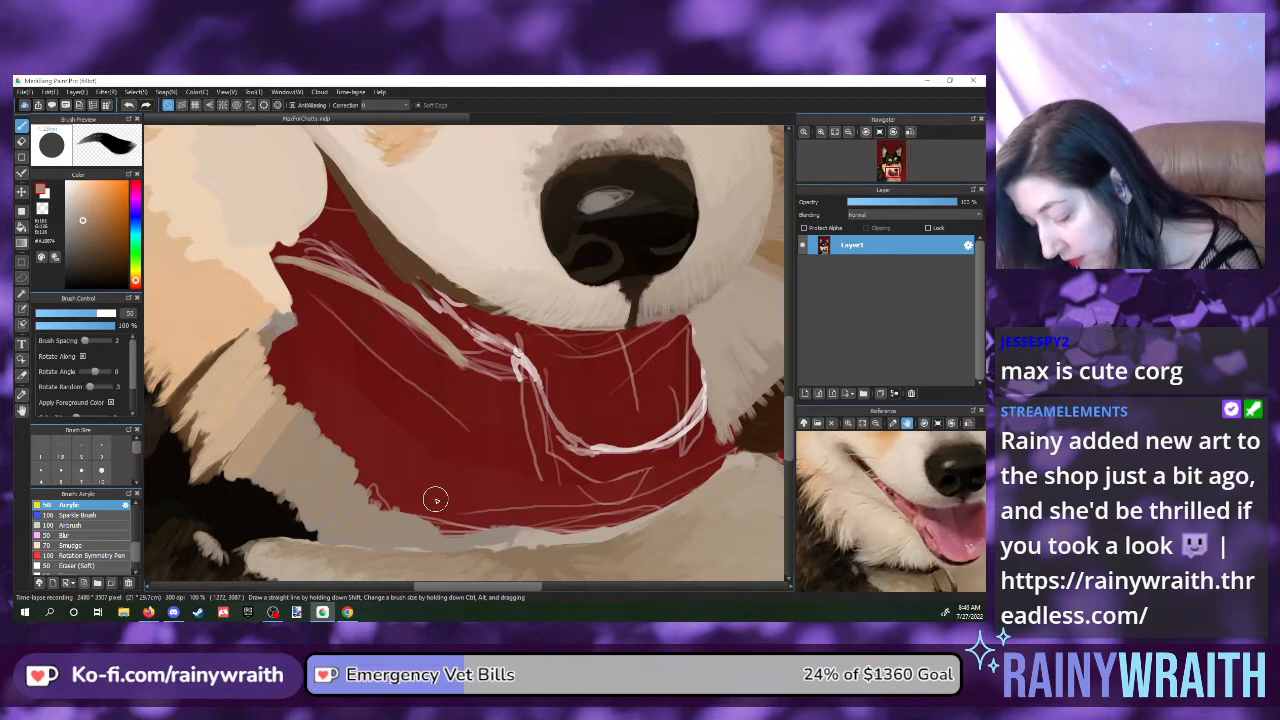
click(858, 558)
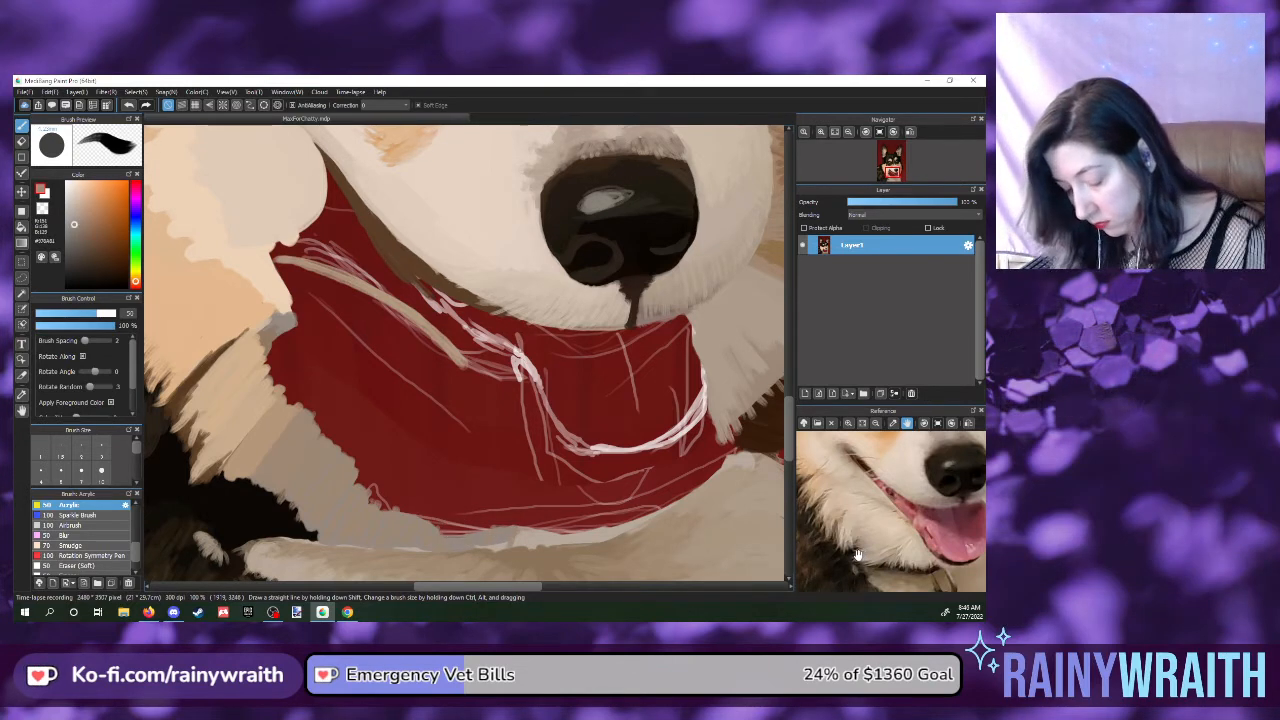
mouse_move(285, 470)
mouse_down()
mouse_move(264, 499)
mouse_move(310, 467)
mouse_move(293, 500)
mouse_move(320, 475)
mouse_move(303, 506)
mouse_move(329, 490)
mouse_move(325, 534)
mouse_move(374, 524)
mouse_move(456, 545)
mouse_up()
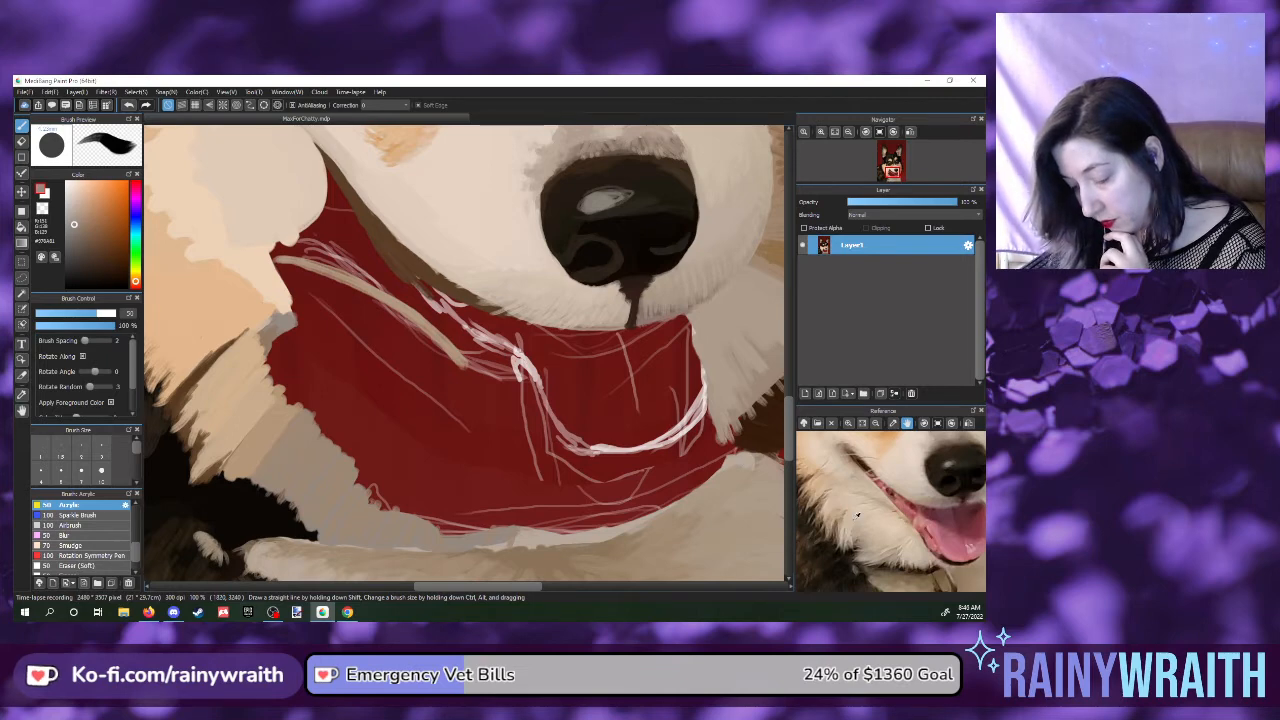
- Sample the dark lip colour from the reference photo and paint a curved lower lip line over the white mouth sketch
alt+click(853, 518)
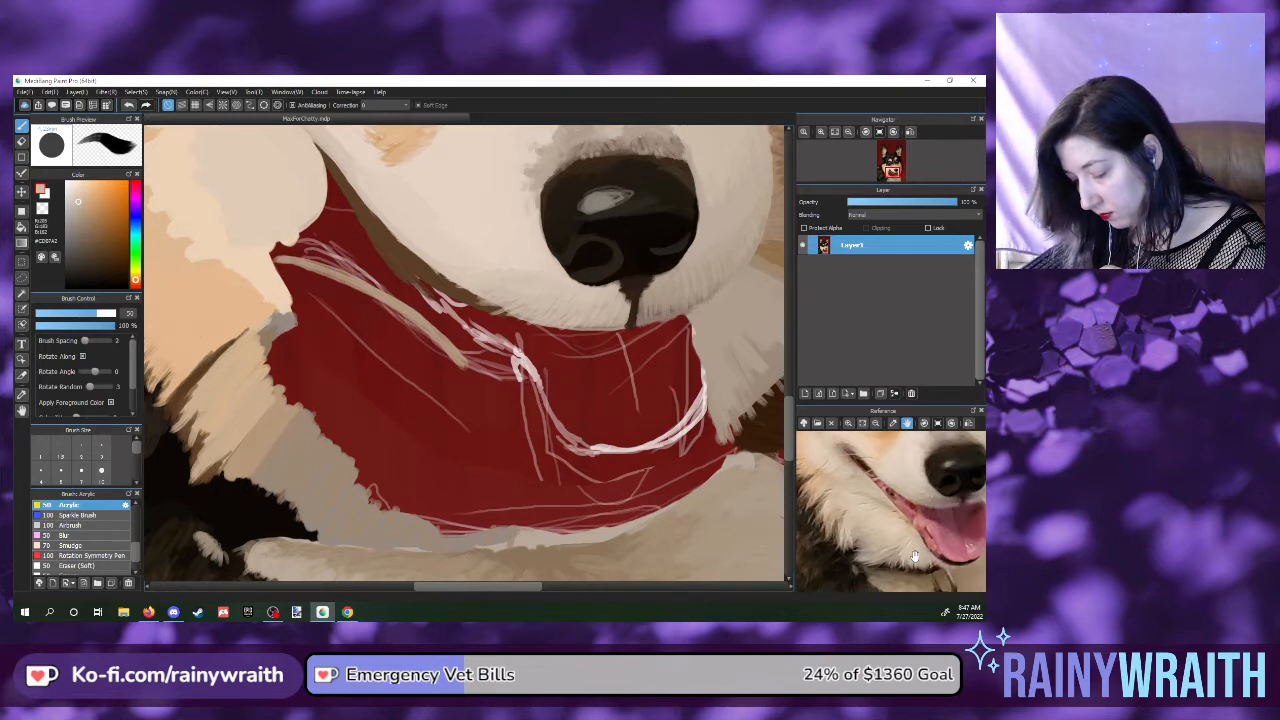
click(965, 560)
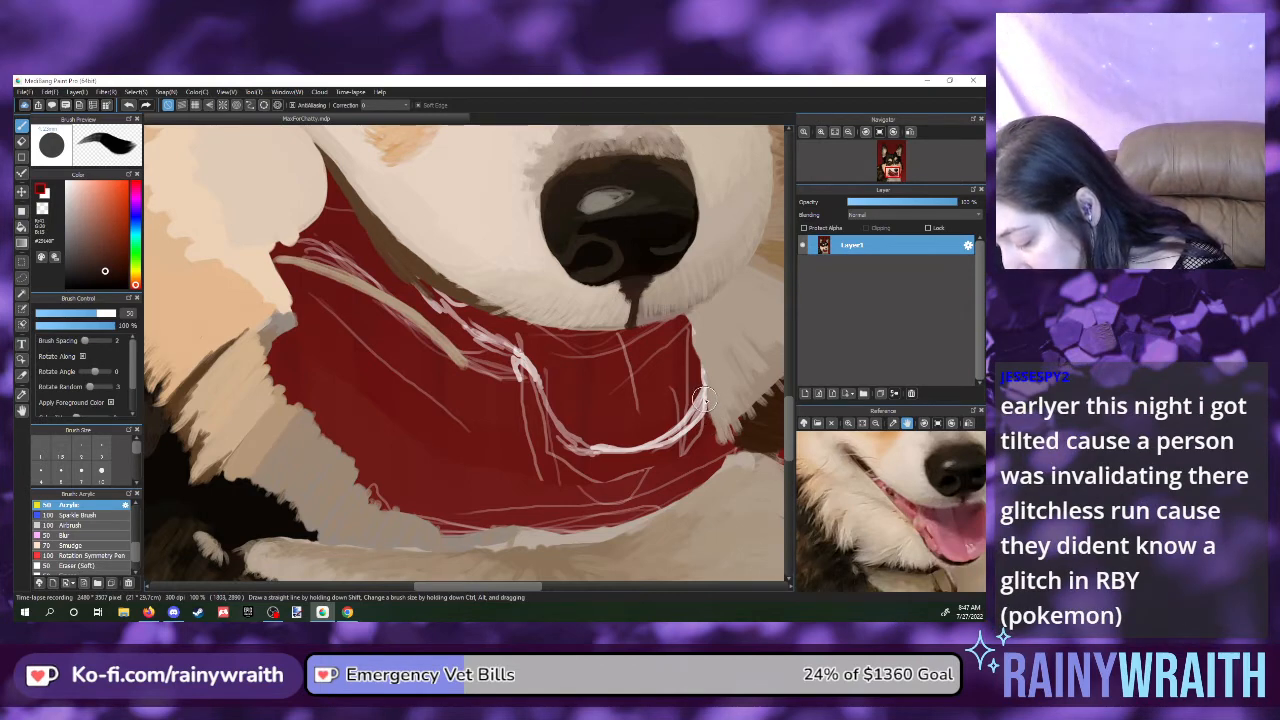
mouse_move(704, 400)
mouse_down()
mouse_move(687, 425)
mouse_move(701, 402)
mouse_move(645, 455)
mouse_up()
drag(700, 412, 636, 452)
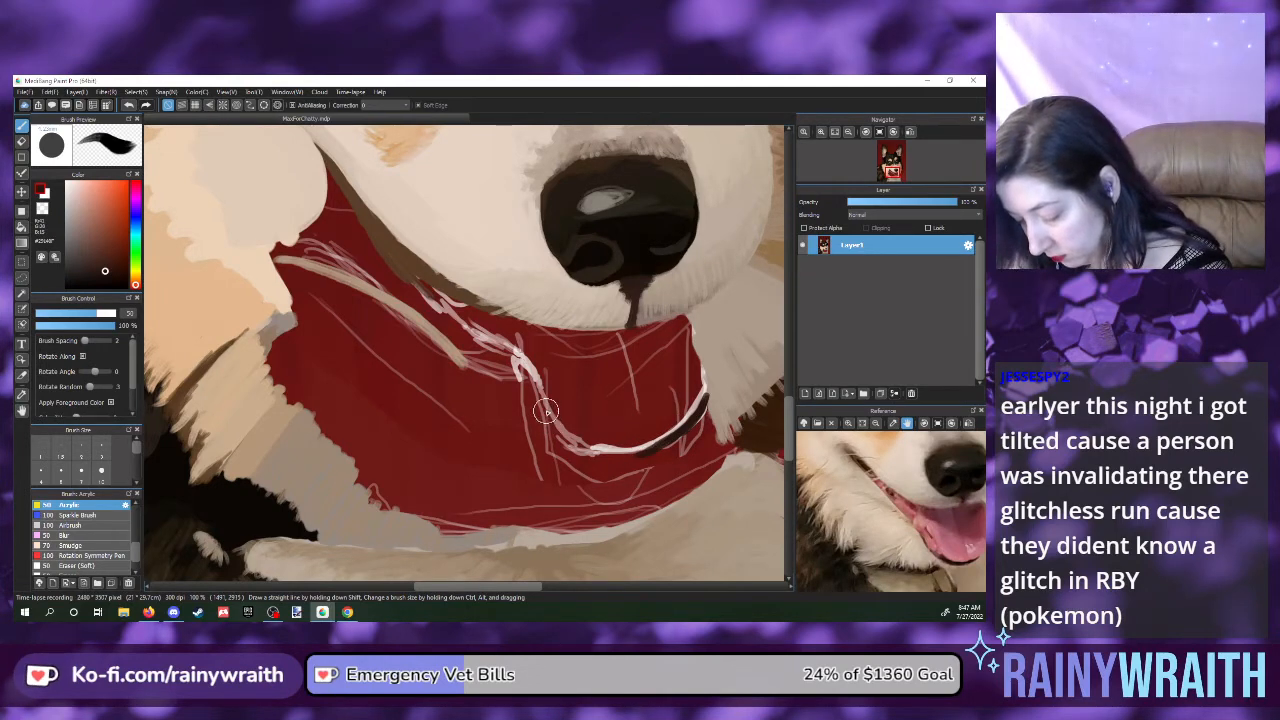
mouse_move(545, 423)
mouse_down()
mouse_move(567, 446)
mouse_move(648, 458)
mouse_up()
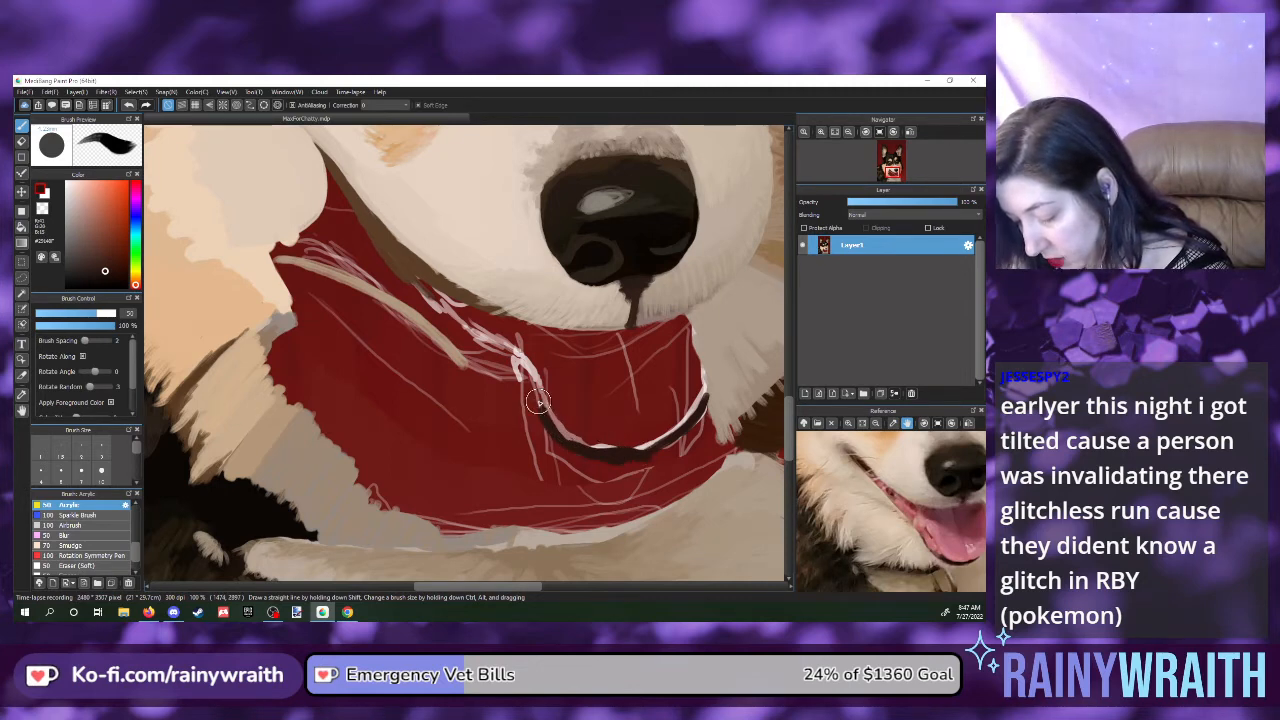
mouse_move(547, 436)
mouse_down()
mouse_move(532, 385)
mouse_move(533, 403)
mouse_up()
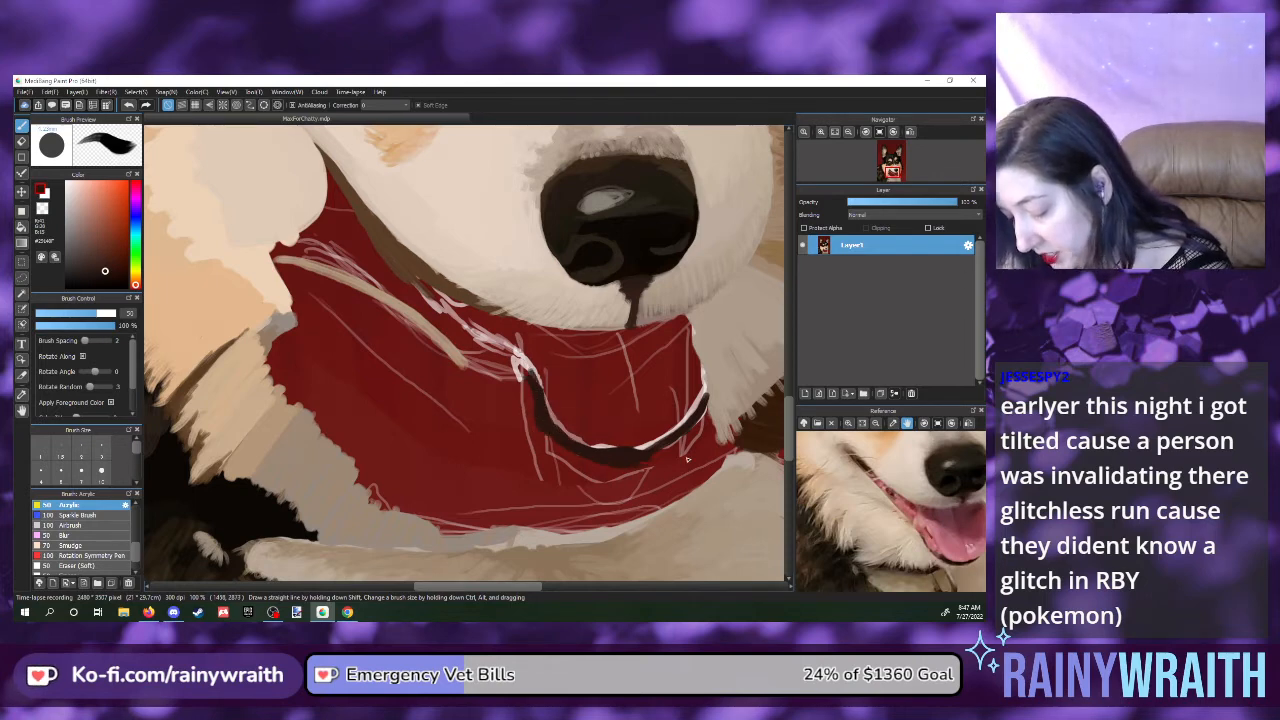
mouse_move(690, 432)
mouse_down()
mouse_move(706, 400)
mouse_move(700, 425)
mouse_up()
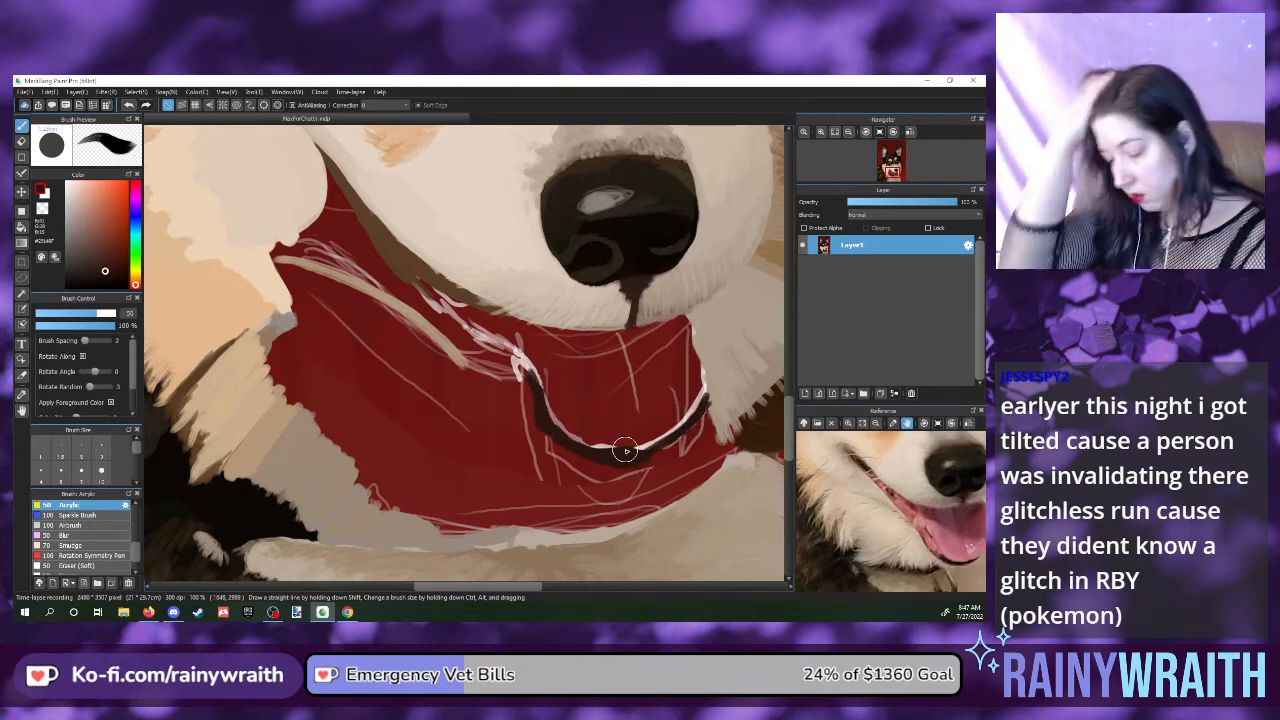
- Sample a light beige from the reference photo and paint the chin fur beneath the dark lip line and toward the chest fur
click(931, 549)
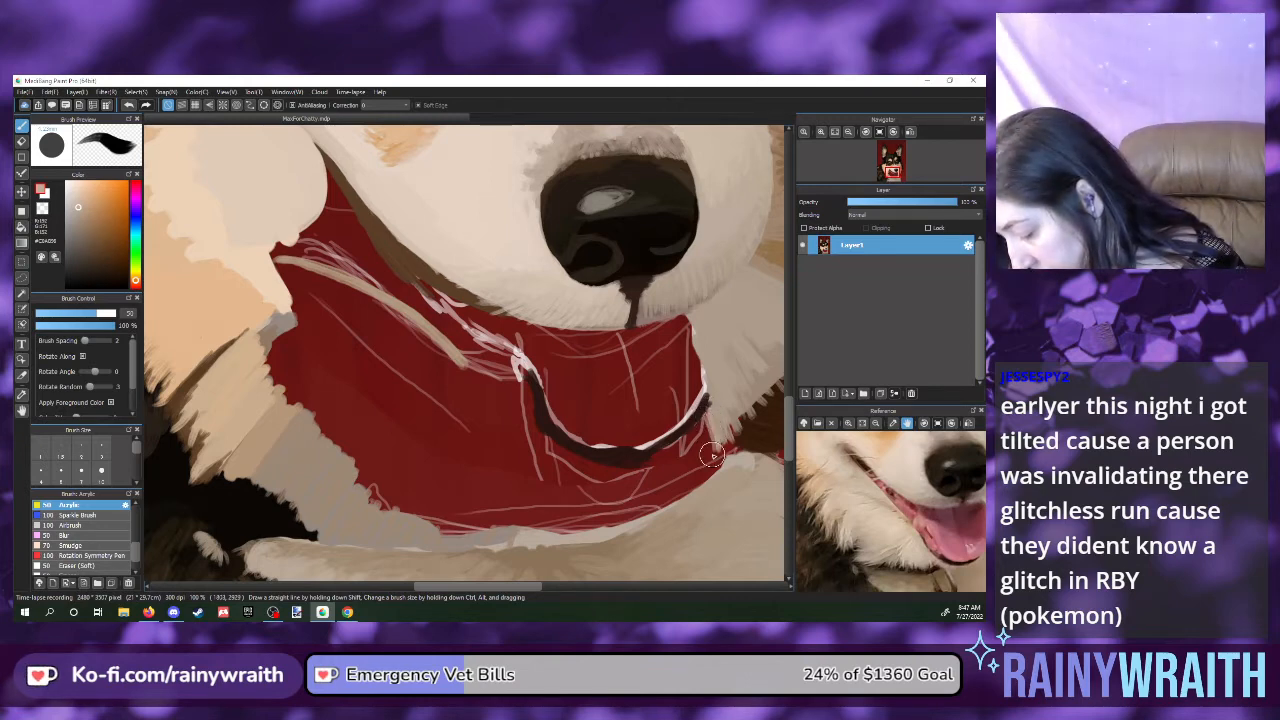
mouse_move(708, 418)
mouse_down()
mouse_move(700, 450)
mouse_move(708, 416)
mouse_move(668, 455)
mouse_move(688, 437)
mouse_up()
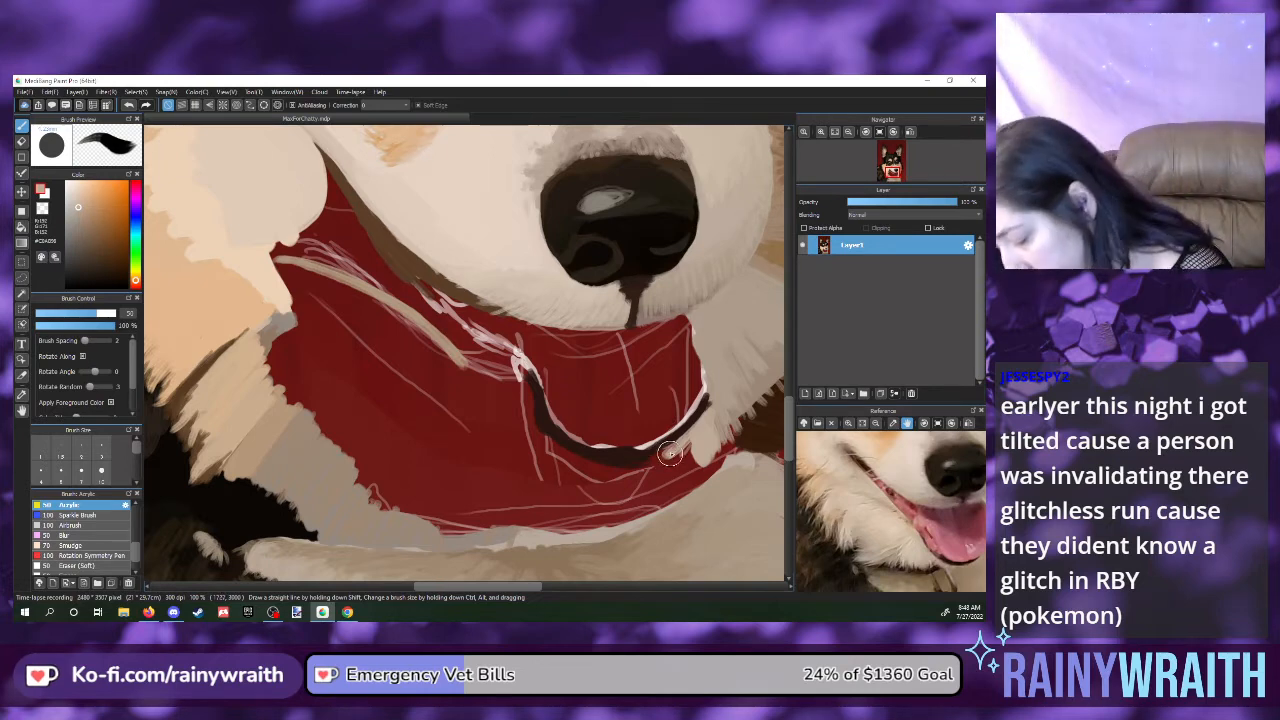
mouse_move(685, 440)
mouse_down()
mouse_move(639, 463)
mouse_move(685, 440)
mouse_move(639, 464)
mouse_move(707, 423)
mouse_move(649, 464)
mouse_move(592, 462)
mouse_move(641, 469)
mouse_move(585, 460)
mouse_up()
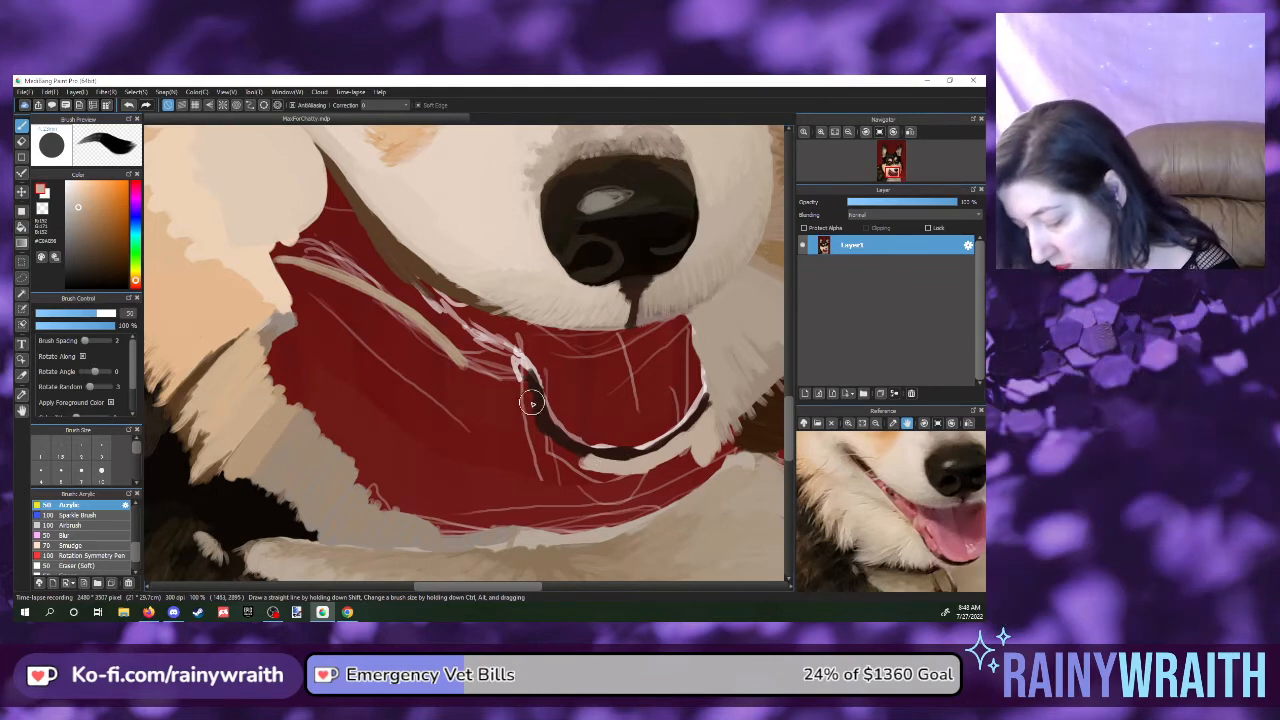
mouse_move(525, 386)
mouse_down()
mouse_move(535, 430)
mouse_move(580, 478)
mouse_move(550, 430)
mouse_move(560, 462)
mouse_move(598, 476)
mouse_move(592, 462)
mouse_move(695, 470)
mouse_move(712, 458)
mouse_up()
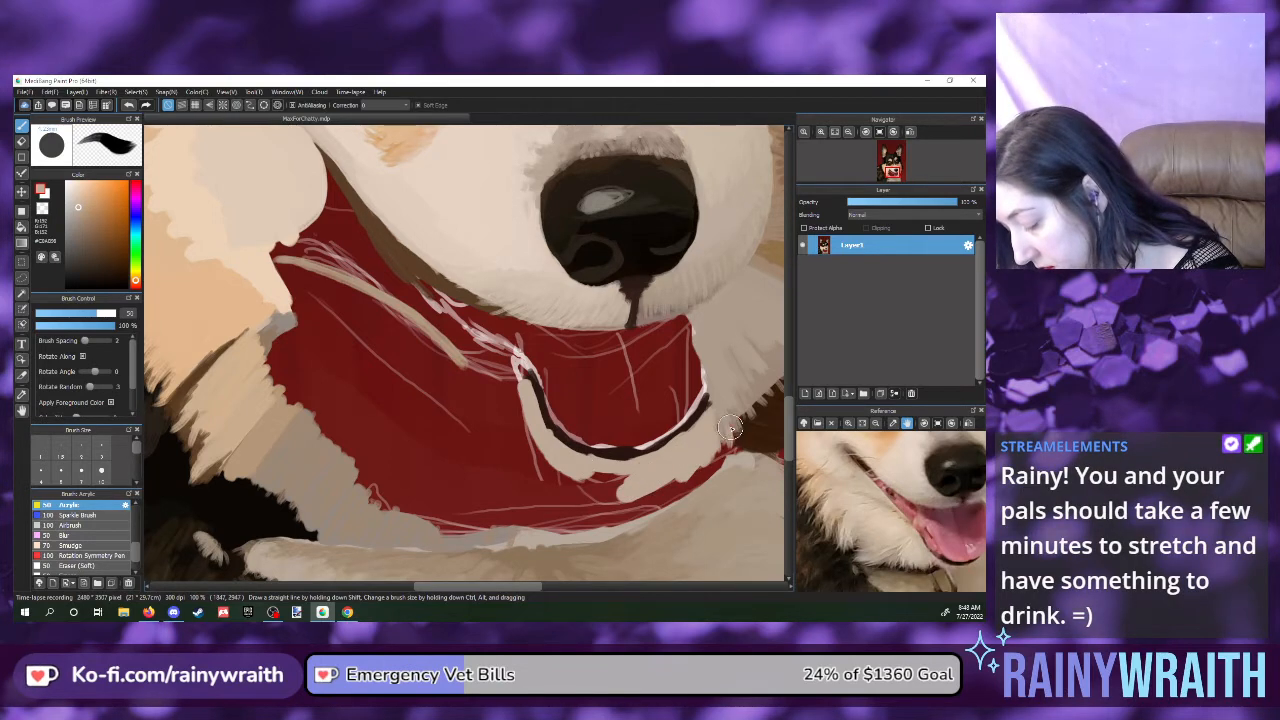
mouse_move(726, 440)
mouse_down()
mouse_move(714, 471)
mouse_move(714, 451)
mouse_move(656, 502)
mouse_up()
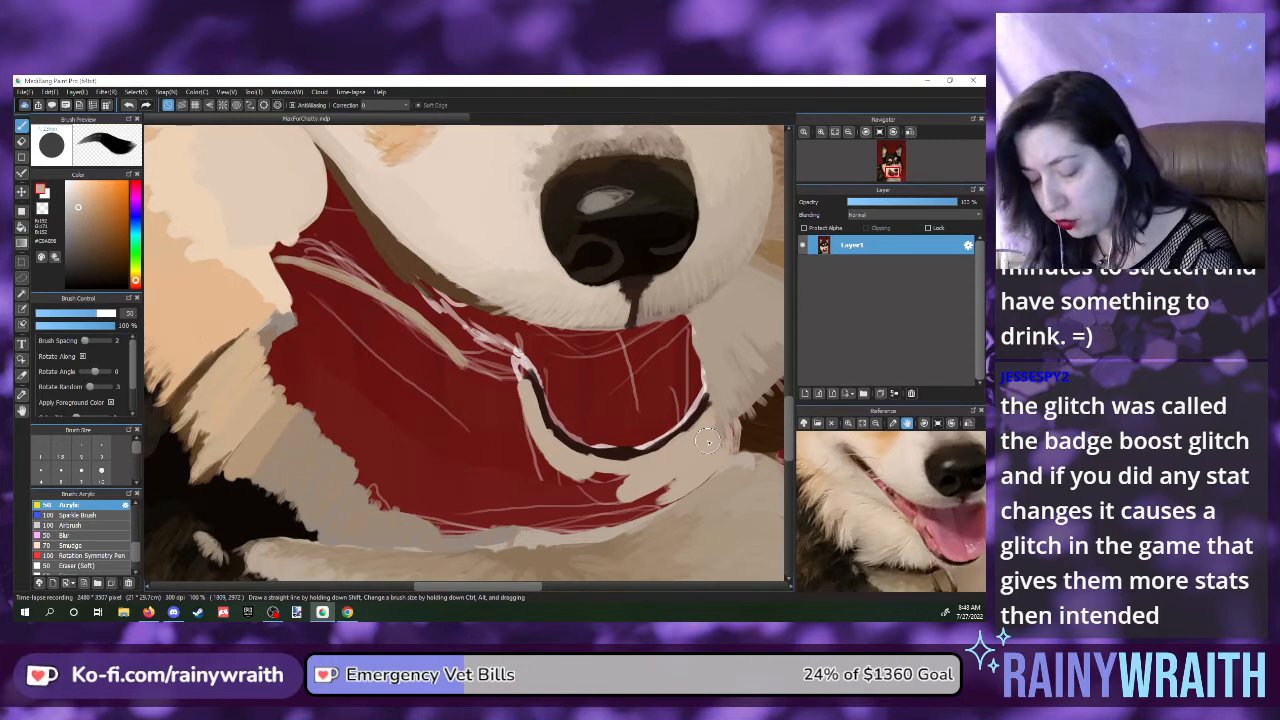
- Extend the light beige fur from the chin up along the jaw and mouth corner until it meets the cheek
mouse_move(512, 394)
mouse_down()
mouse_move(534, 440)
mouse_move(526, 398)
mouse_move(511, 403)
mouse_move(525, 452)
mouse_move(578, 488)
mouse_move(610, 486)
mouse_move(576, 488)
mouse_move(627, 480)
mouse_move(584, 472)
mouse_move(593, 479)
mouse_move(568, 490)
mouse_move(654, 497)
mouse_move(588, 500)
mouse_move(674, 493)
mouse_move(647, 505)
mouse_move(675, 485)
mouse_move(597, 490)
mouse_move(517, 466)
mouse_move(574, 492)
mouse_move(514, 432)
mouse_move(520, 443)
mouse_move(501, 430)
mouse_move(495, 445)
mouse_move(453, 391)
mouse_move(506, 429)
mouse_move(504, 411)
mouse_move(468, 383)
mouse_up()
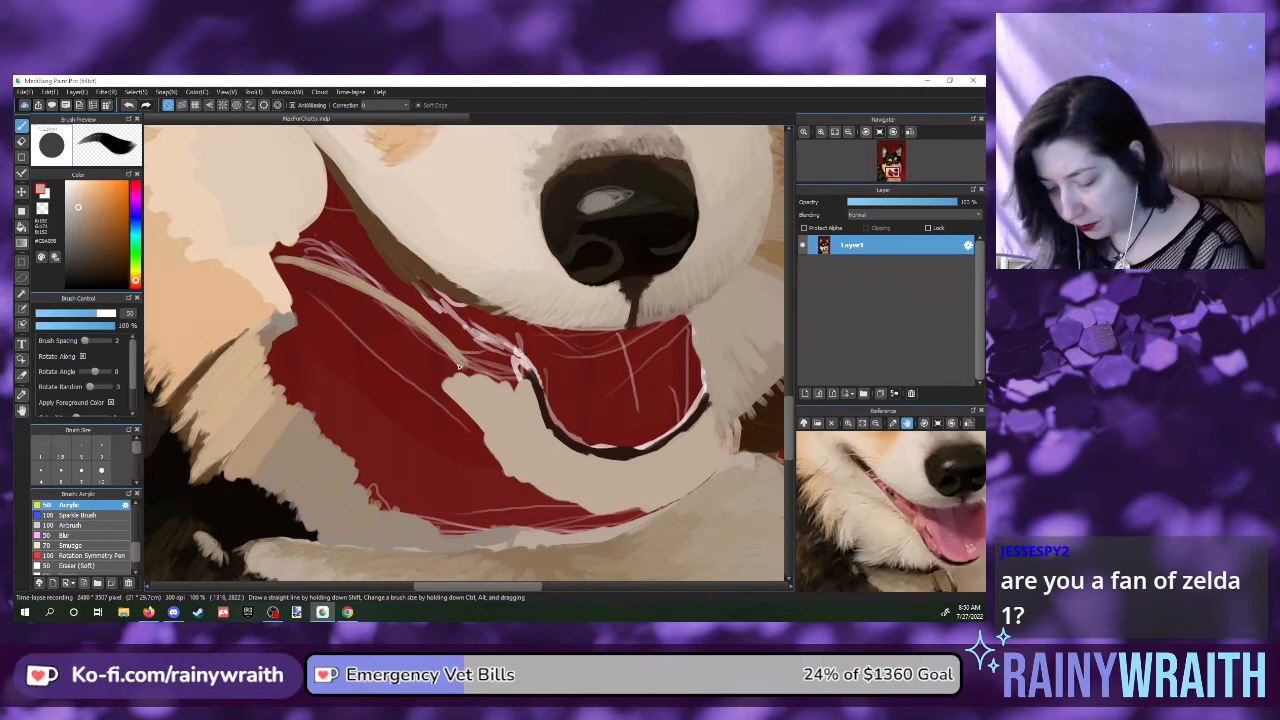
mouse_move(415, 372)
mouse_down()
mouse_move(445, 362)
mouse_move(468, 373)
mouse_up()
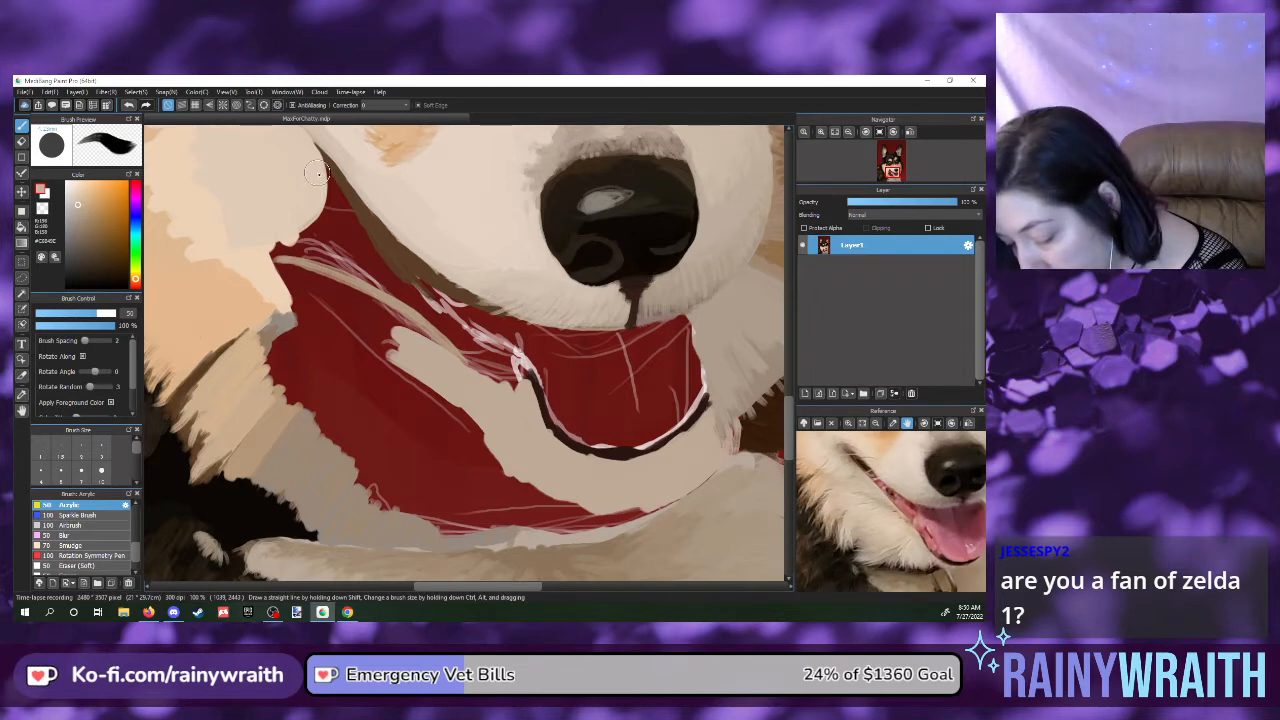
mouse_move(320, 165)
mouse_down()
mouse_move(355, 240)
mouse_move(350, 200)
mouse_move(367, 258)
mouse_move(350, 218)
mouse_up()
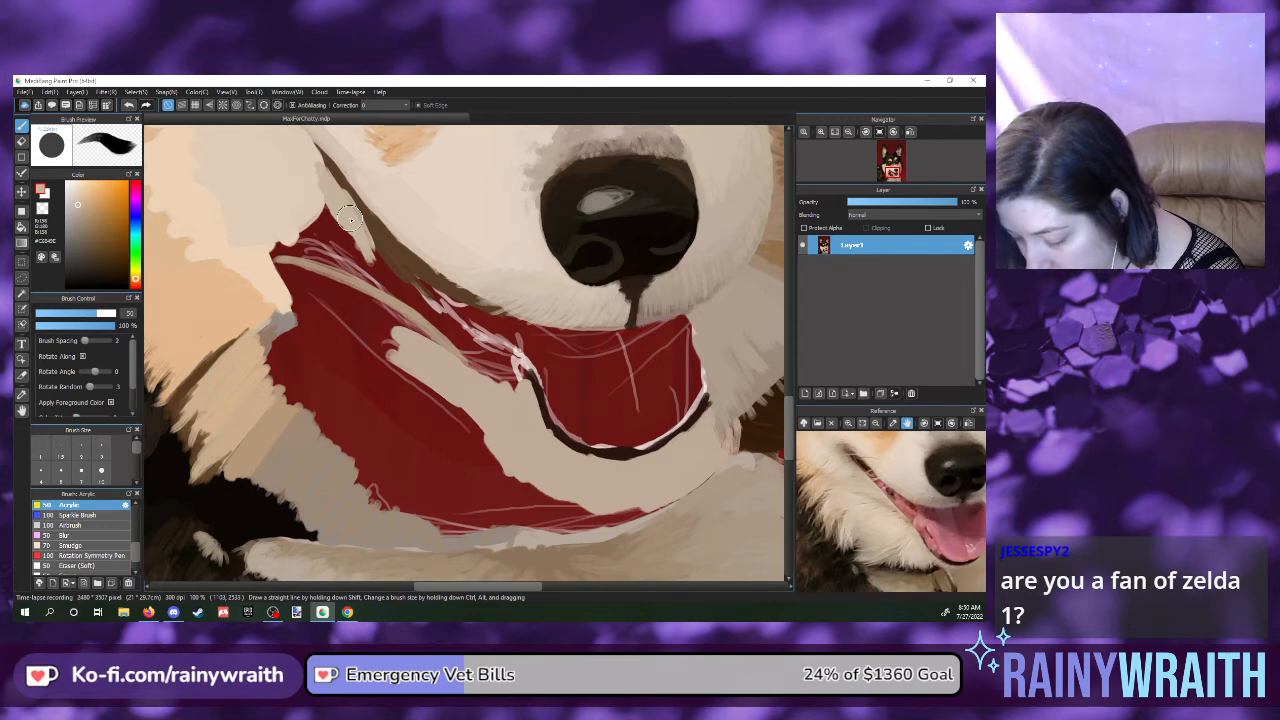
mouse_move(410, 285)
mouse_down()
mouse_move(445, 332)
mouse_move(358, 244)
mouse_move(485, 375)
mouse_move(504, 364)
mouse_move(476, 354)
mouse_up()
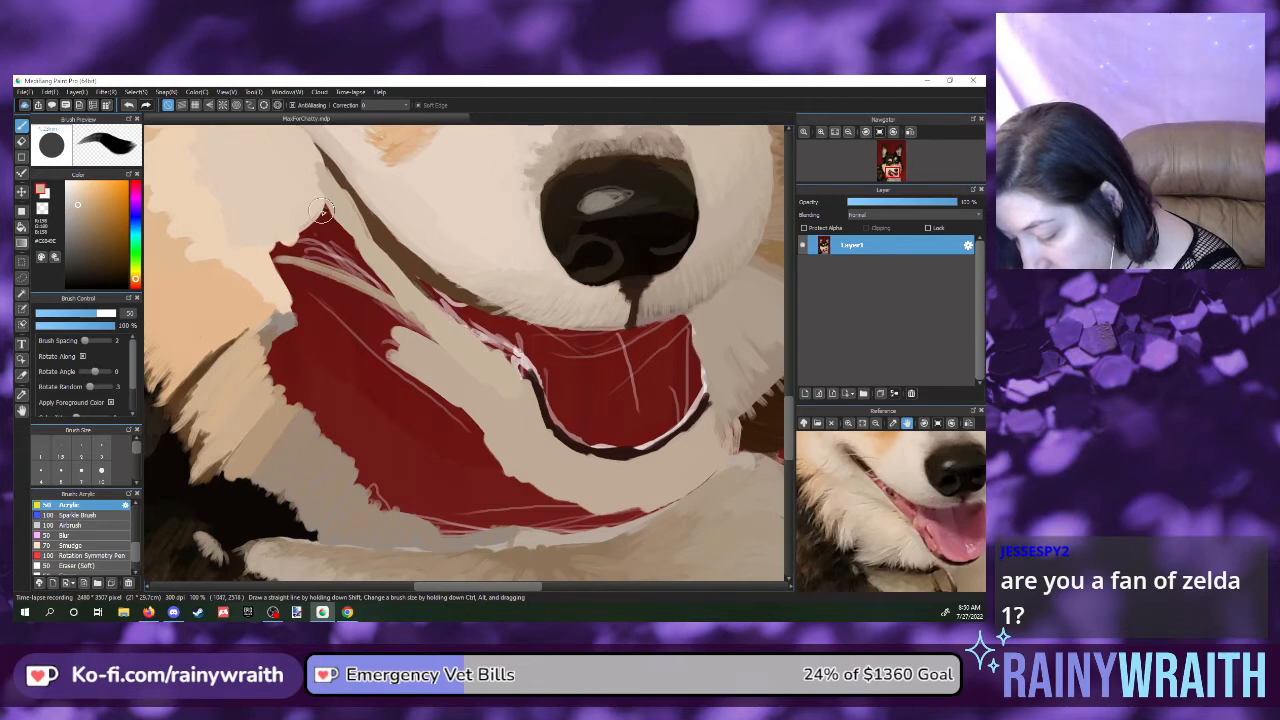
mouse_move(325, 215)
mouse_down()
mouse_move(370, 278)
mouse_move(315, 251)
mouse_move(315, 262)
mouse_move(275, 251)
mouse_move(325, 206)
mouse_move(332, 227)
mouse_move(287, 240)
mouse_up()
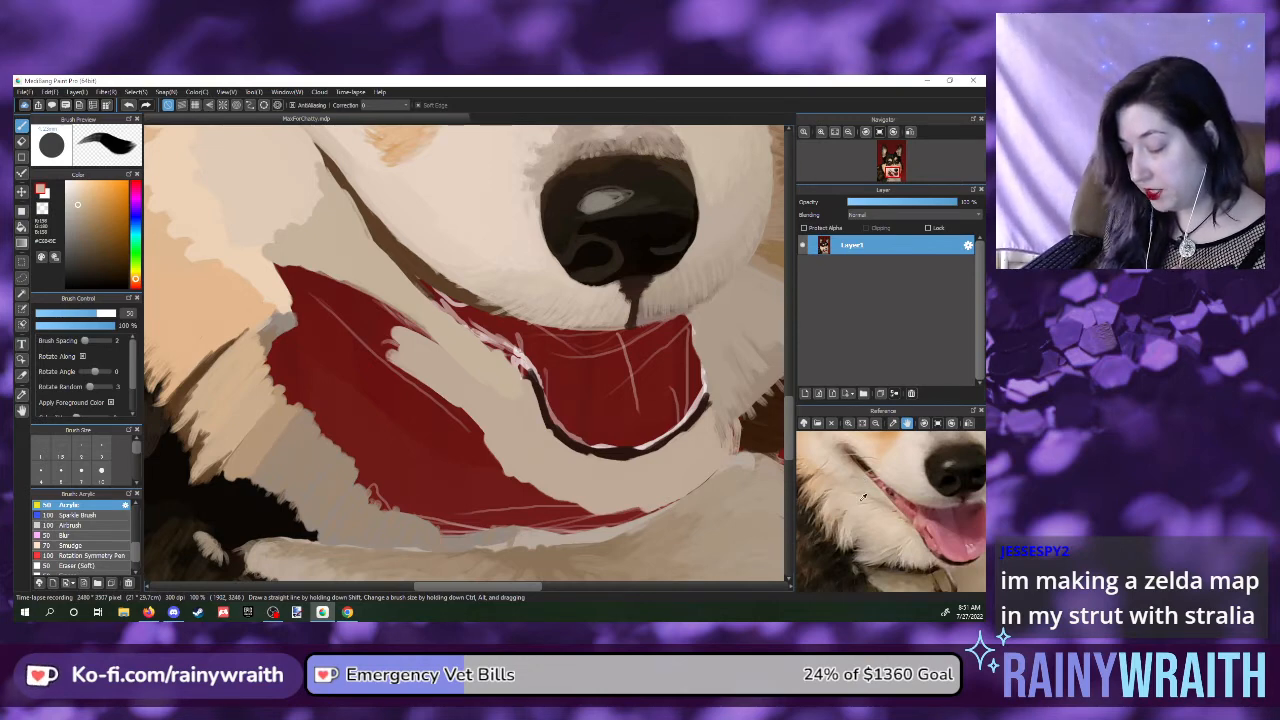
- Sample a pale beige from the reference photo and paint it over the large red area between the cheek and lower neck
click(856, 498)
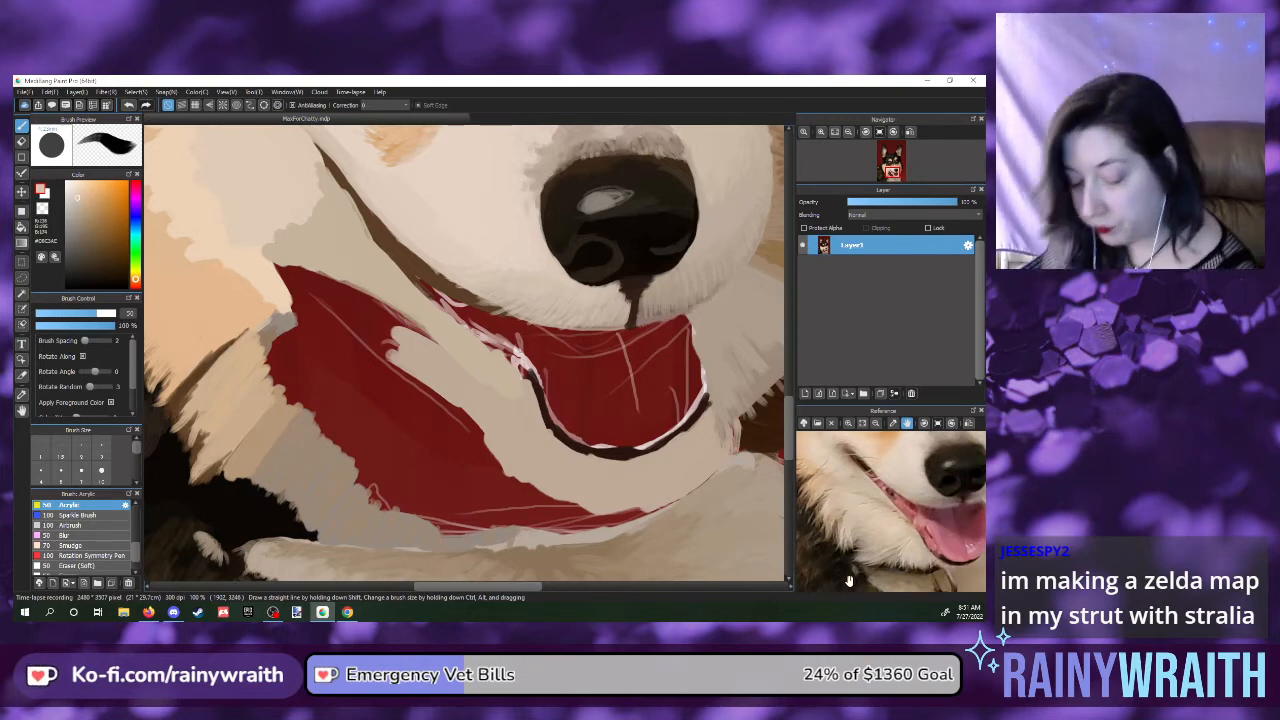
mouse_move(314, 294)
mouse_down()
mouse_move(435, 353)
mouse_move(376, 302)
mouse_move(326, 284)
mouse_move(426, 337)
mouse_move(296, 269)
mouse_move(376, 298)
mouse_move(277, 268)
mouse_move(310, 305)
mouse_up()
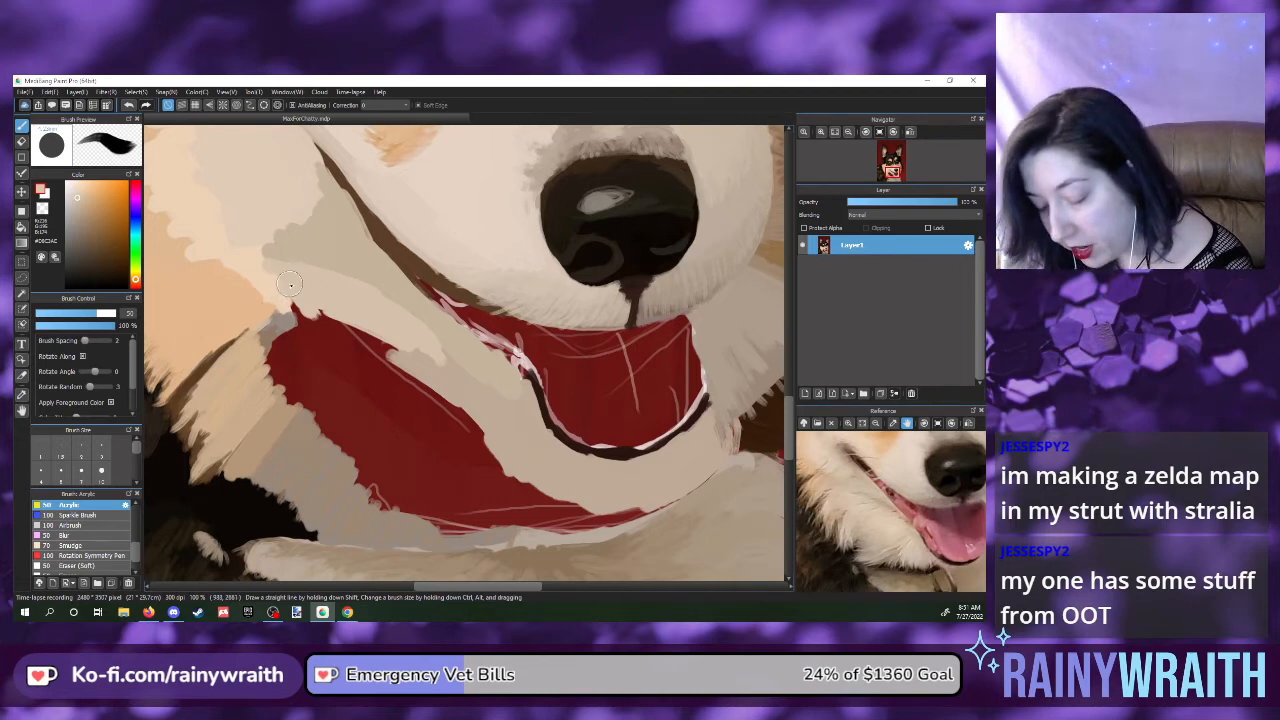
mouse_move(292, 298)
mouse_down()
mouse_move(422, 367)
mouse_move(358, 307)
mouse_move(485, 449)
mouse_move(432, 393)
mouse_move(450, 430)
mouse_move(373, 367)
mouse_move(401, 378)
mouse_move(323, 336)
mouse_move(335, 331)
mouse_move(326, 360)
mouse_move(350, 369)
mouse_move(316, 345)
mouse_up()
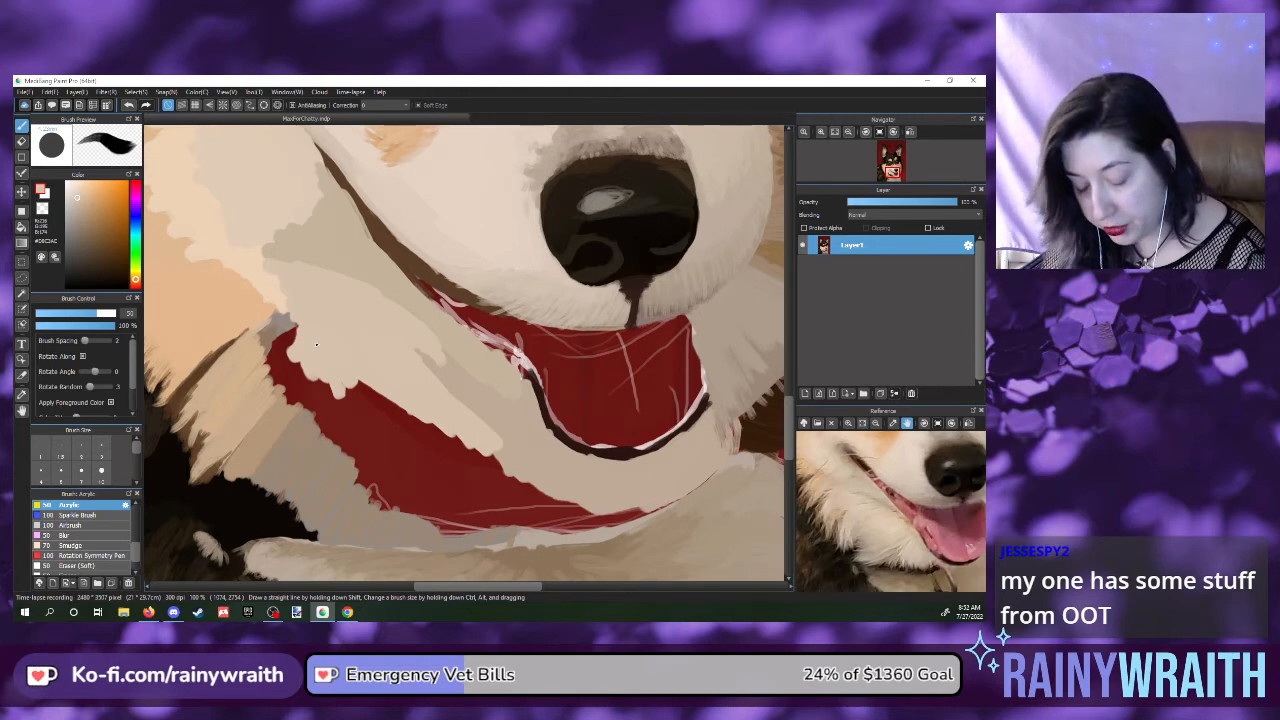
mouse_move(337, 380)
mouse_down()
mouse_move(440, 455)
mouse_move(330, 398)
mouse_up()
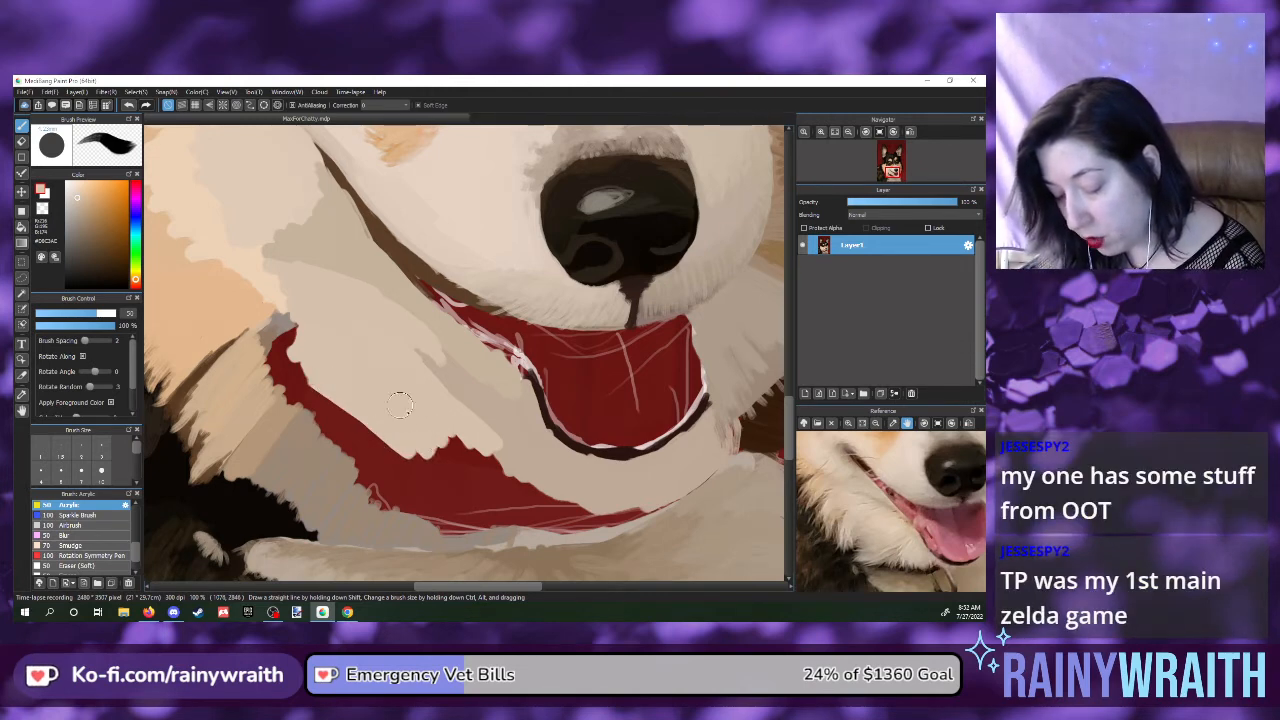
mouse_move(482, 470)
mouse_down()
mouse_move(427, 423)
mouse_move(480, 465)
mouse_move(515, 470)
mouse_move(421, 462)
mouse_up()
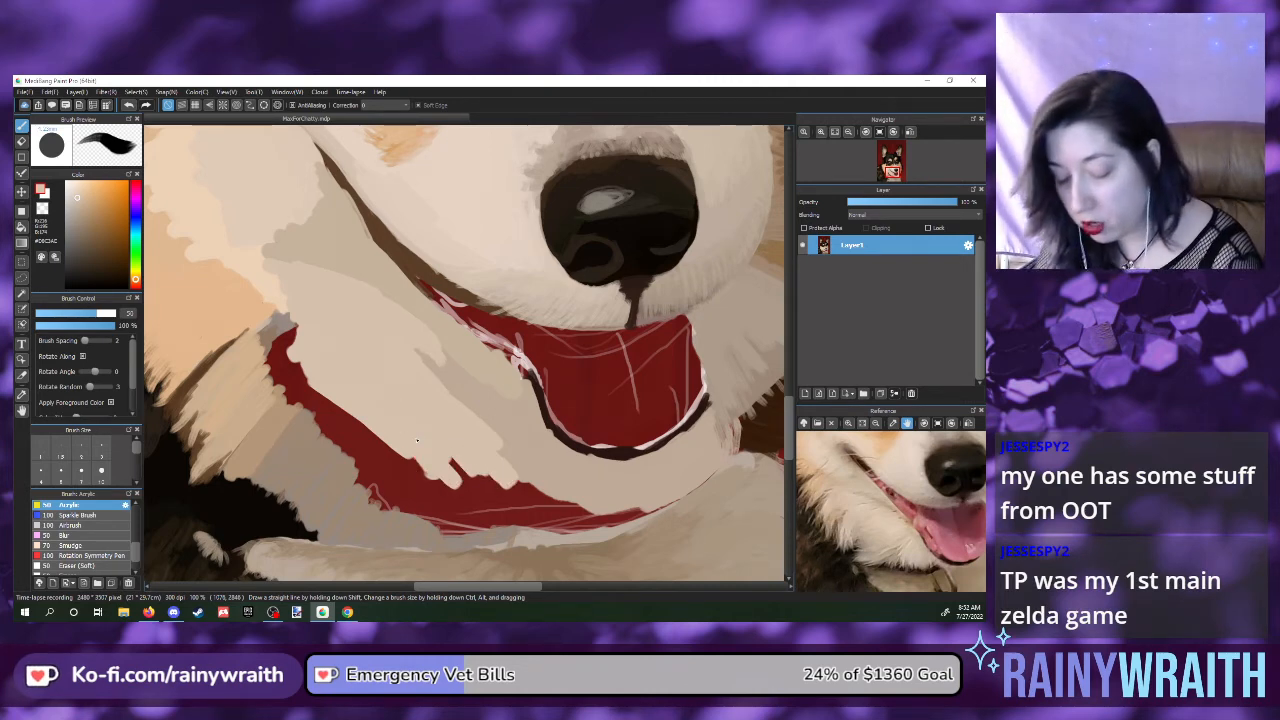
mouse_move(325, 420)
mouse_down()
mouse_move(301, 356)
mouse_move(328, 410)
mouse_move(310, 400)
mouse_move(315, 409)
mouse_move(302, 335)
mouse_move(298, 403)
mouse_move(287, 358)
mouse_move(294, 388)
mouse_move(282, 368)
mouse_move(302, 334)
mouse_move(271, 371)
mouse_move(298, 328)
mouse_move(272, 357)
mouse_move(286, 388)
mouse_move(276, 359)
mouse_move(273, 379)
mouse_move(275, 346)
mouse_move(291, 405)
mouse_move(314, 418)
mouse_move(342, 409)
mouse_move(351, 436)
mouse_move(311, 418)
mouse_move(353, 447)
mouse_move(399, 445)
mouse_move(419, 486)
mouse_move(375, 457)
mouse_move(371, 489)
mouse_move(363, 468)
mouse_move(362, 480)
mouse_move(404, 502)
mouse_move(375, 497)
mouse_move(452, 485)
mouse_move(437, 470)
mouse_move(446, 459)
mouse_move(455, 481)
mouse_move(391, 497)
mouse_move(417, 496)
mouse_move(455, 526)
mouse_move(496, 466)
mouse_up()
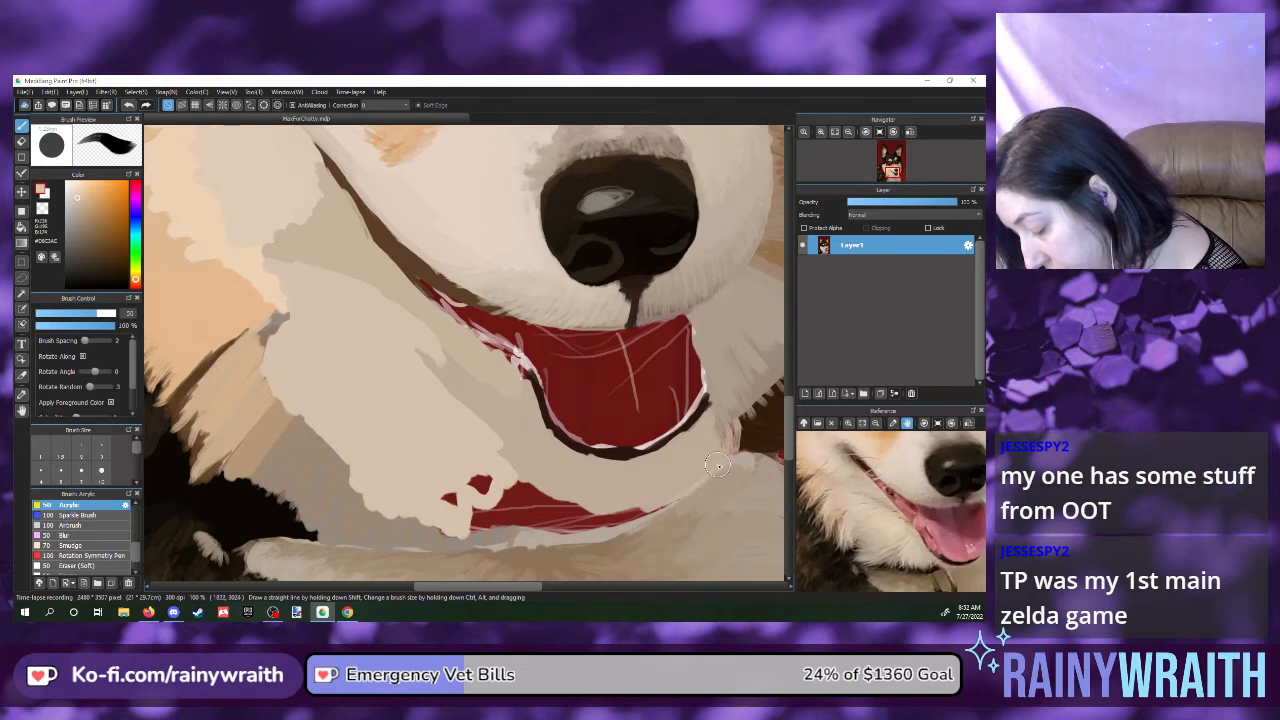
- Fill the remaining red gaps below the chin with the pale beige, joining it to the chest fur edge
mouse_move(665, 508)
mouse_down()
mouse_move(623, 515)
mouse_move(675, 500)
mouse_move(565, 526)
mouse_move(596, 522)
mouse_up()
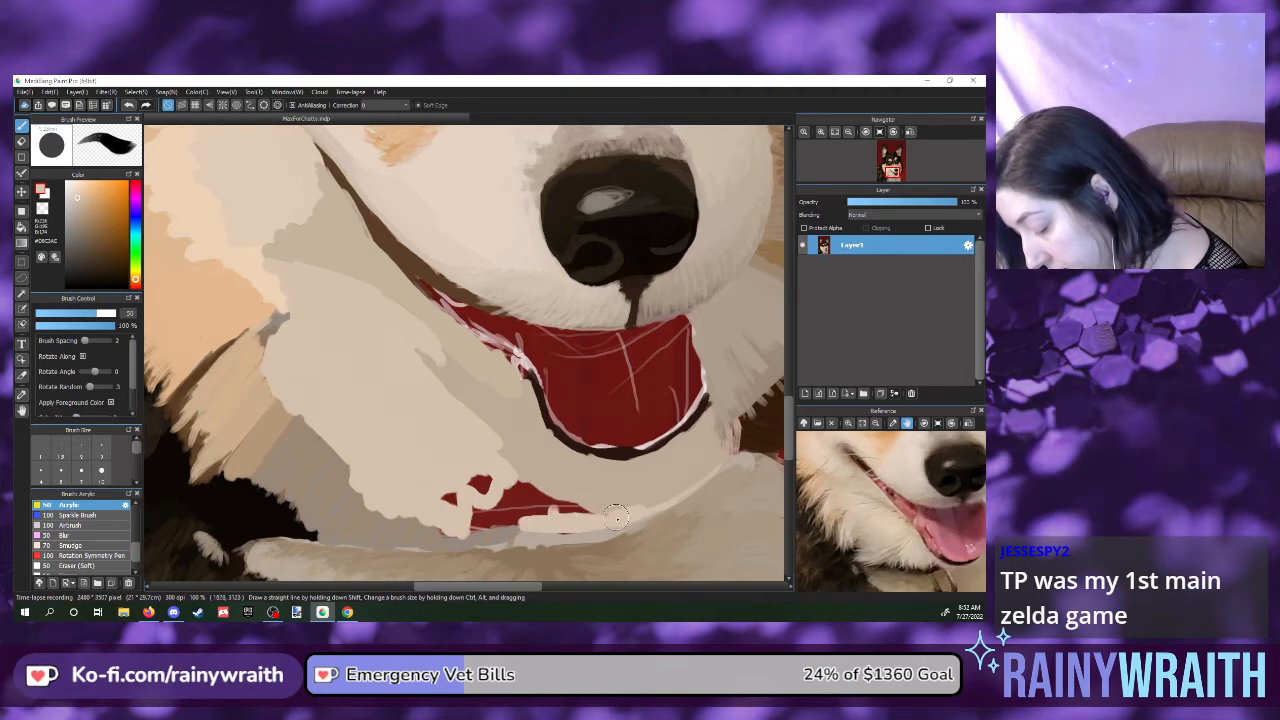
drag(555, 512, 605, 518)
mouse_move(470, 485)
mouse_down()
mouse_move(509, 496)
mouse_move(469, 481)
mouse_move(487, 499)
mouse_move(478, 486)
mouse_move(434, 495)
mouse_move(469, 517)
mouse_up()
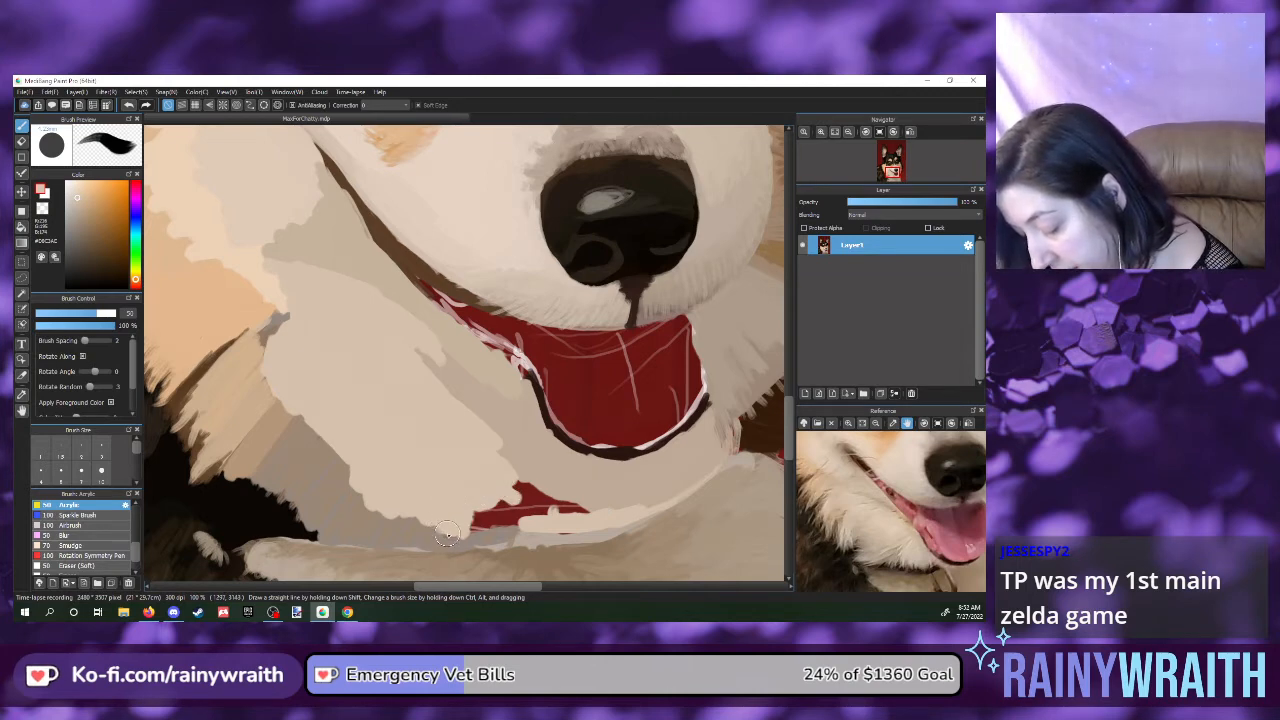
mouse_move(466, 530)
mouse_down()
mouse_move(510, 523)
mouse_move(467, 533)
mouse_up()
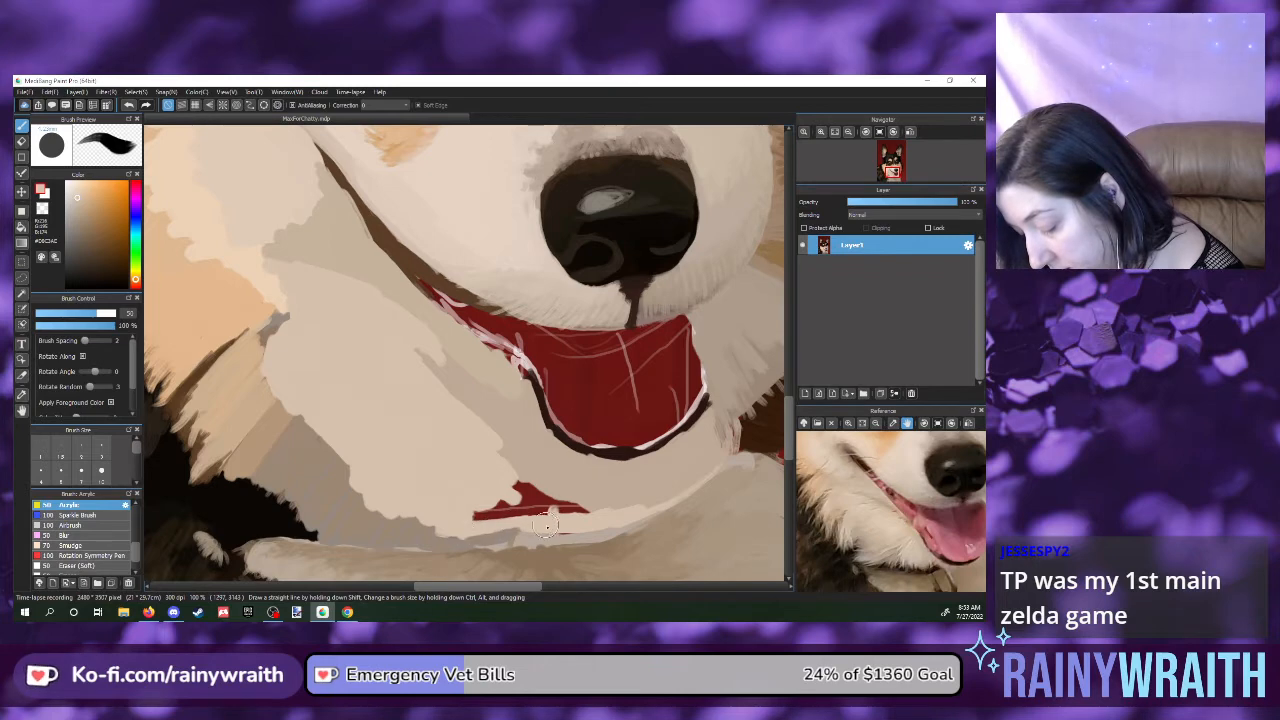
mouse_move(553, 527)
mouse_down()
mouse_move(483, 509)
mouse_move(532, 510)
mouse_move(503, 493)
mouse_move(528, 477)
mouse_move(549, 504)
mouse_move(529, 493)
mouse_move(581, 512)
mouse_move(527, 499)
mouse_move(605, 508)
mouse_up()
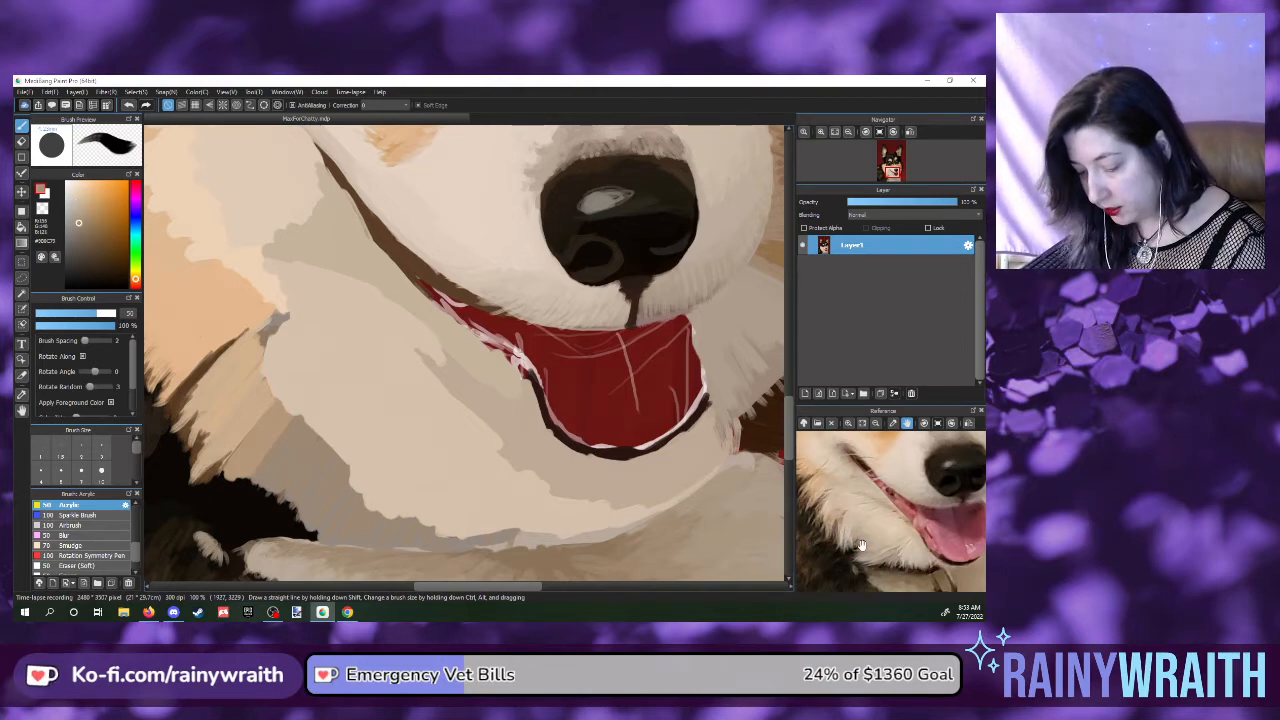
- Sample a grey-brown shadow tone from the reference photo and paint diagonal fur strokes fanning down from the middle of the beige jaw
click(870, 572)
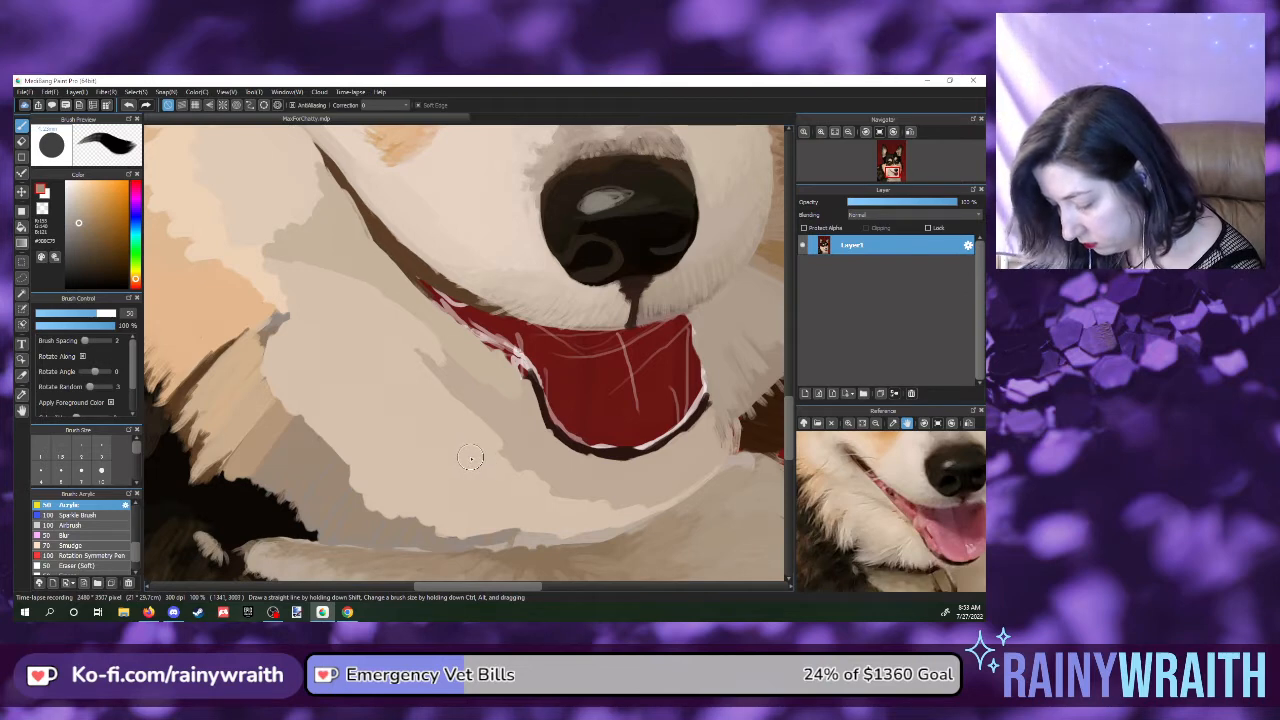
drag(471, 460, 424, 525)
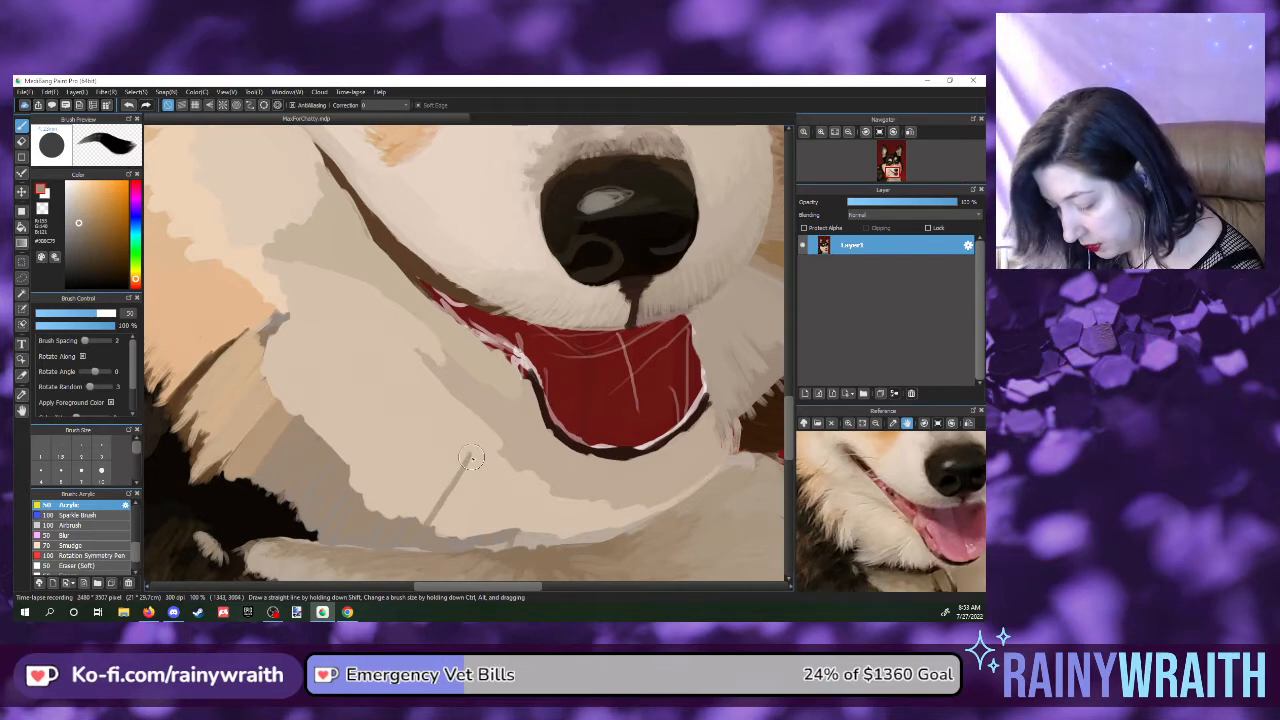
drag(473, 458, 432, 520)
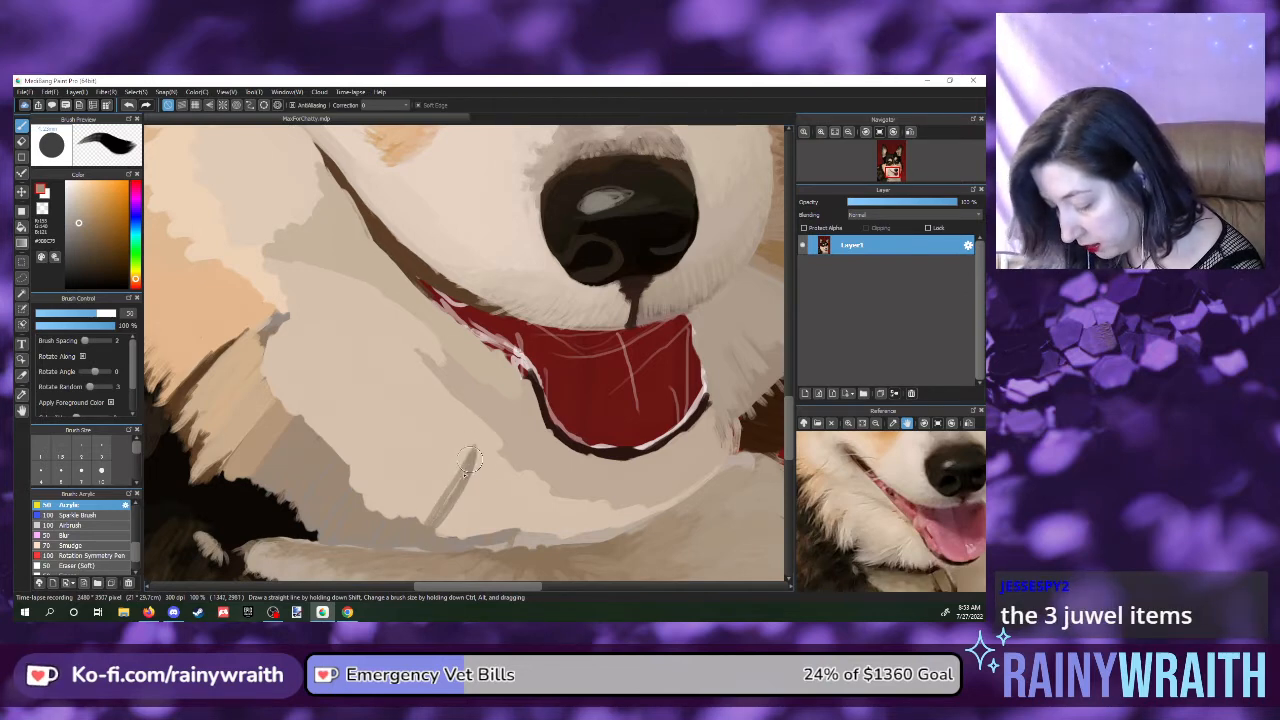
mouse_move(466, 452)
mouse_down()
mouse_move(424, 524)
mouse_move(394, 527)
mouse_up()
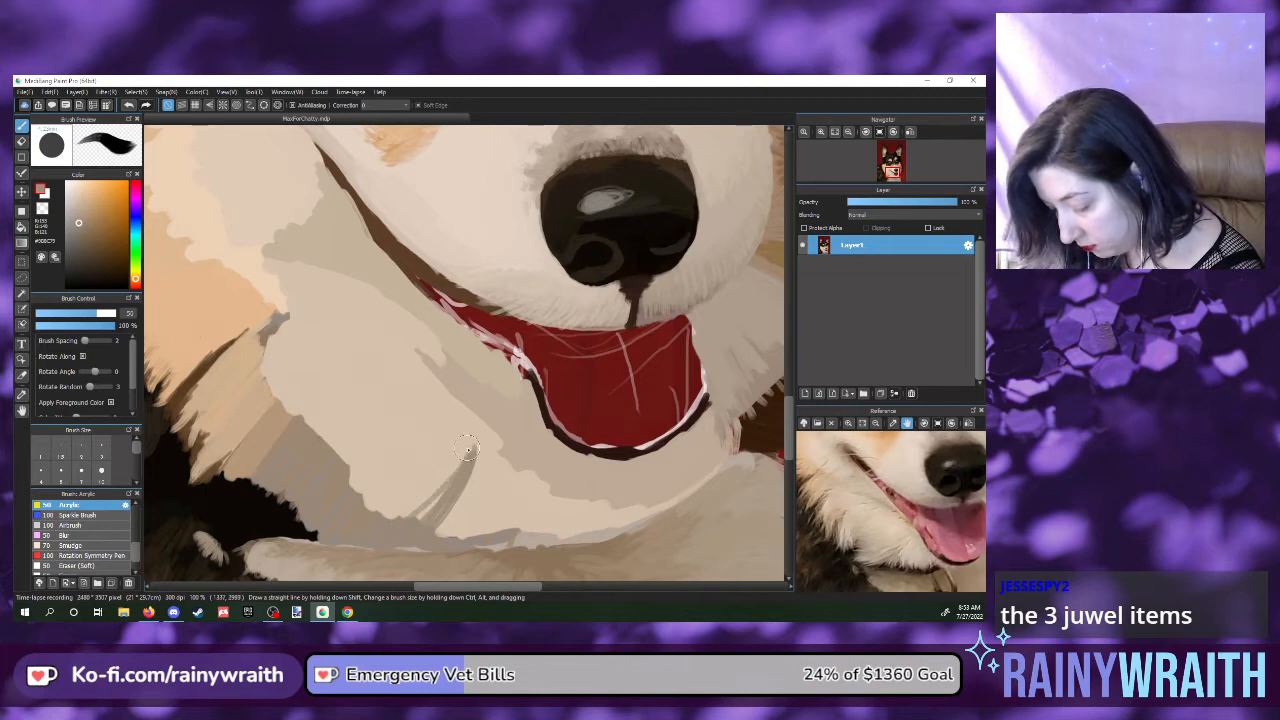
drag(466, 450, 400, 532)
drag(448, 472, 372, 540)
drag(436, 488, 386, 520)
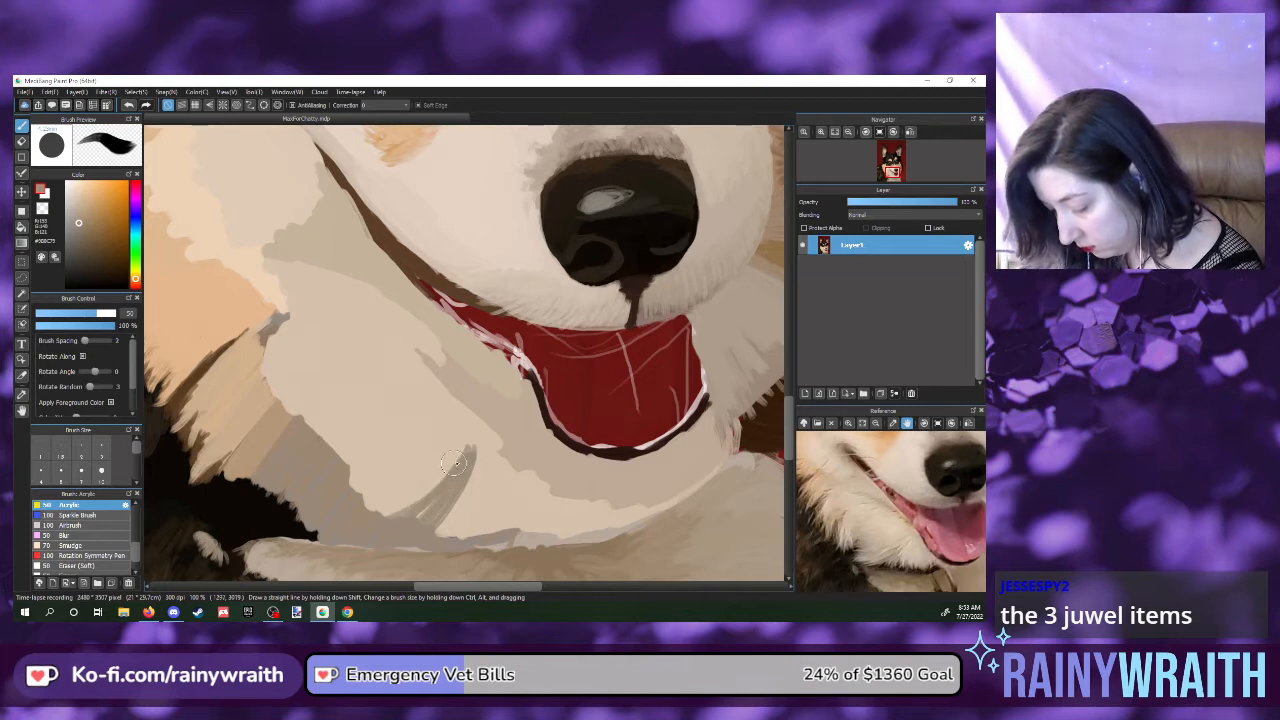
drag(447, 454, 380, 515)
drag(446, 462, 386, 518)
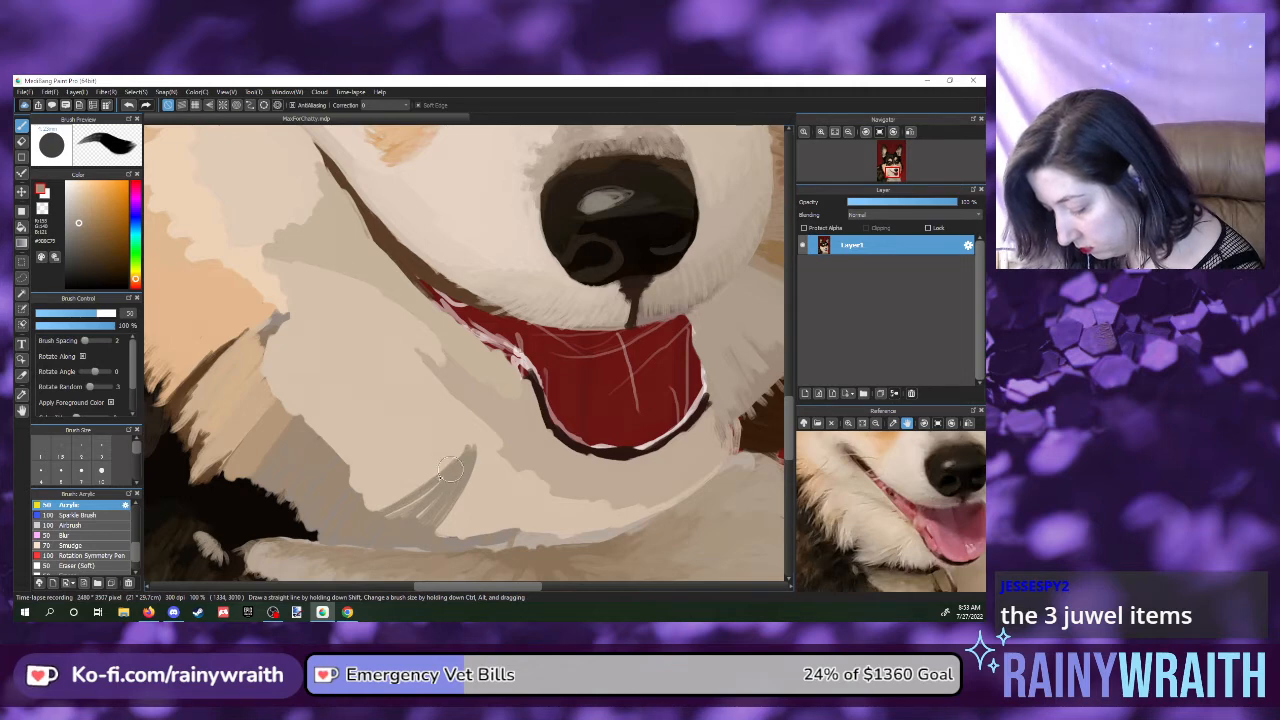
- Widen the grey-brown fan with longer, flatter fur strokes reaching across the jaw to the grey neck shadow
mouse_move(449, 468)
mouse_down()
mouse_move(368, 510)
mouse_move(360, 496)
mouse_up()
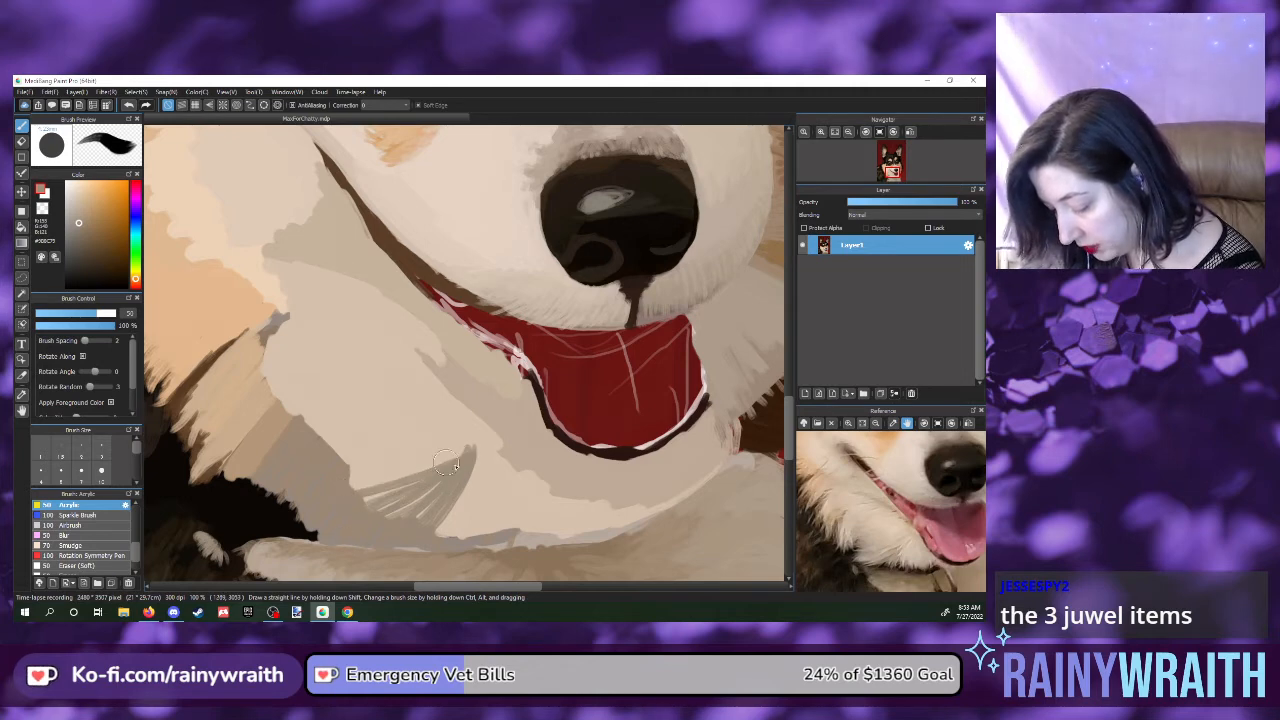
drag(447, 465, 352, 490)
drag(446, 456, 333, 483)
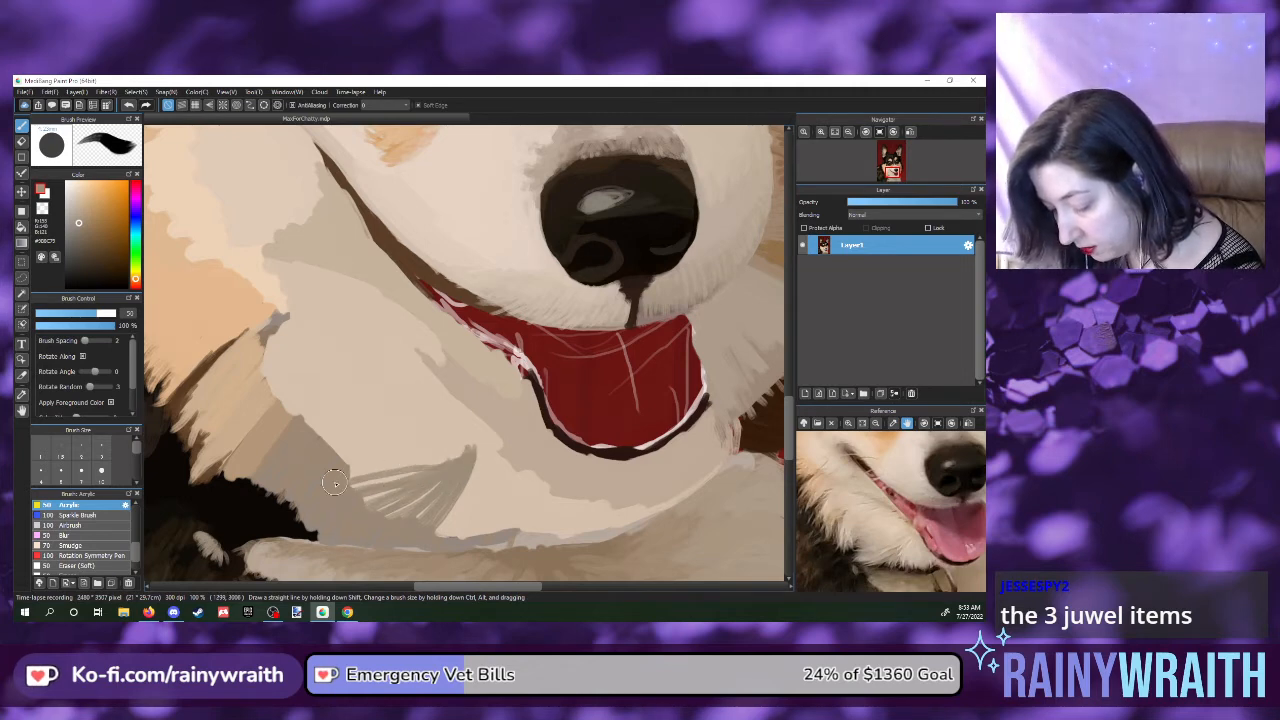
drag(444, 456, 335, 484)
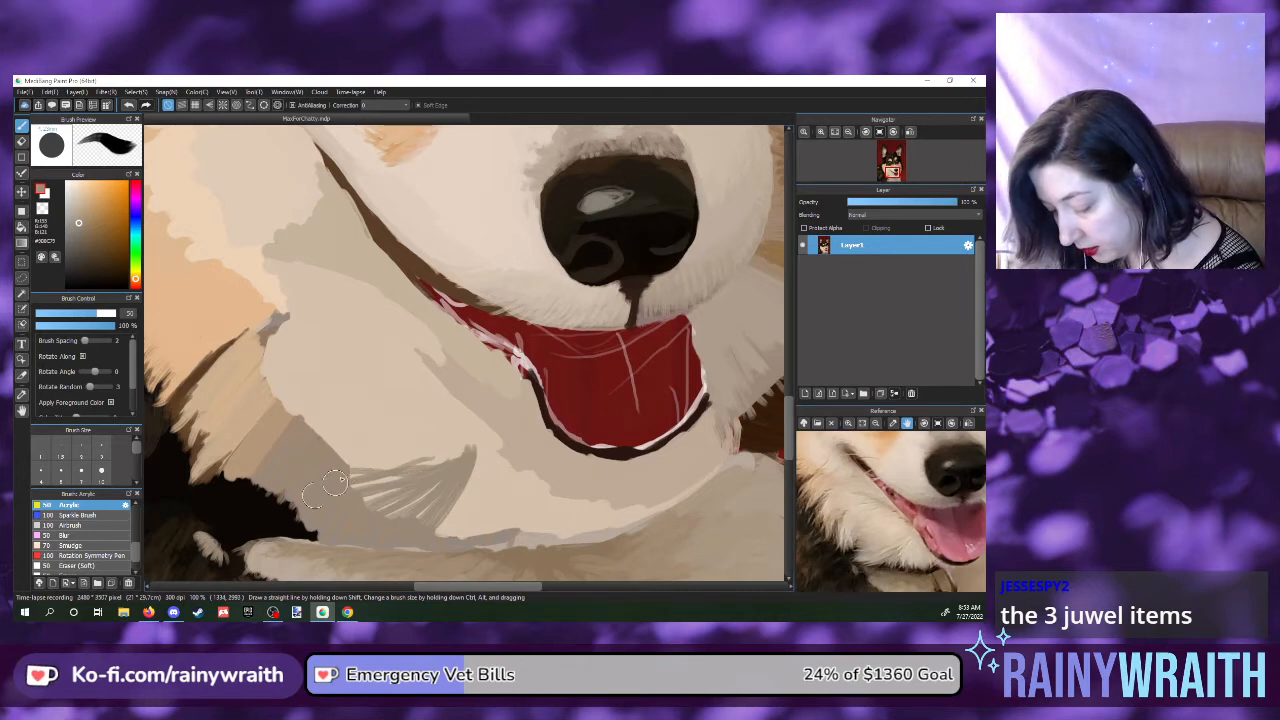
drag(468, 456, 307, 480)
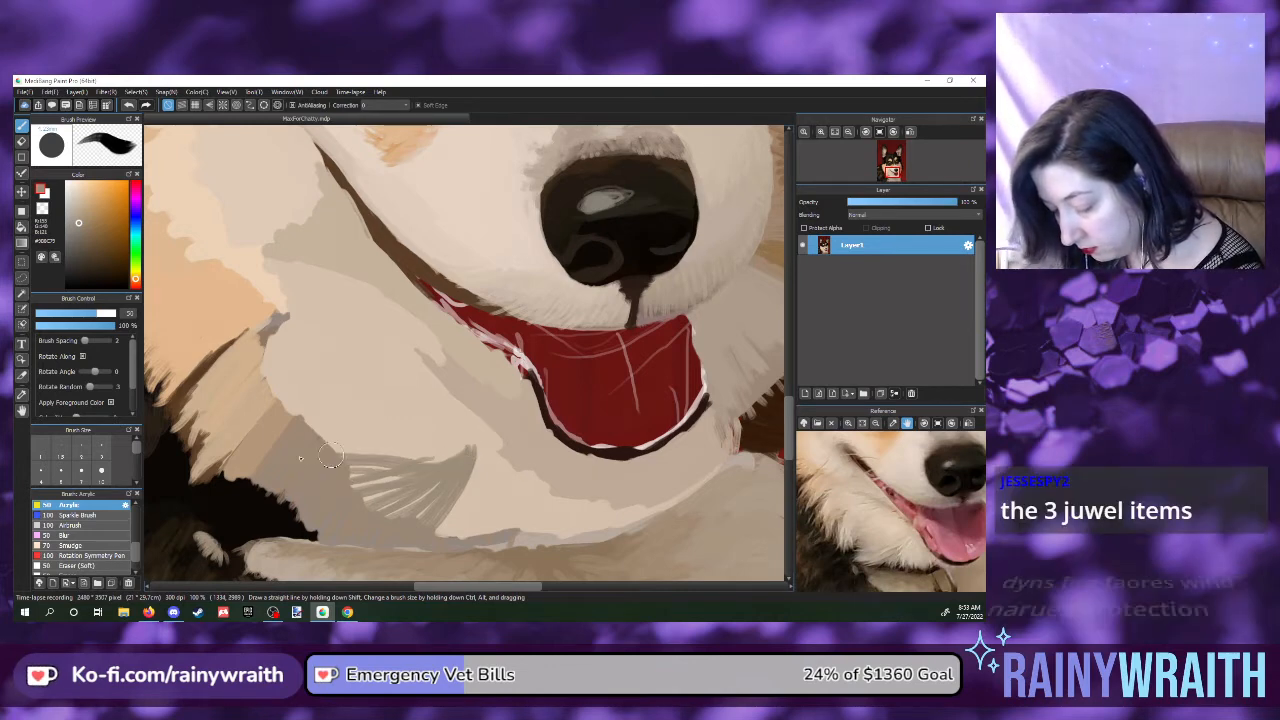
drag(480, 440, 330, 450)
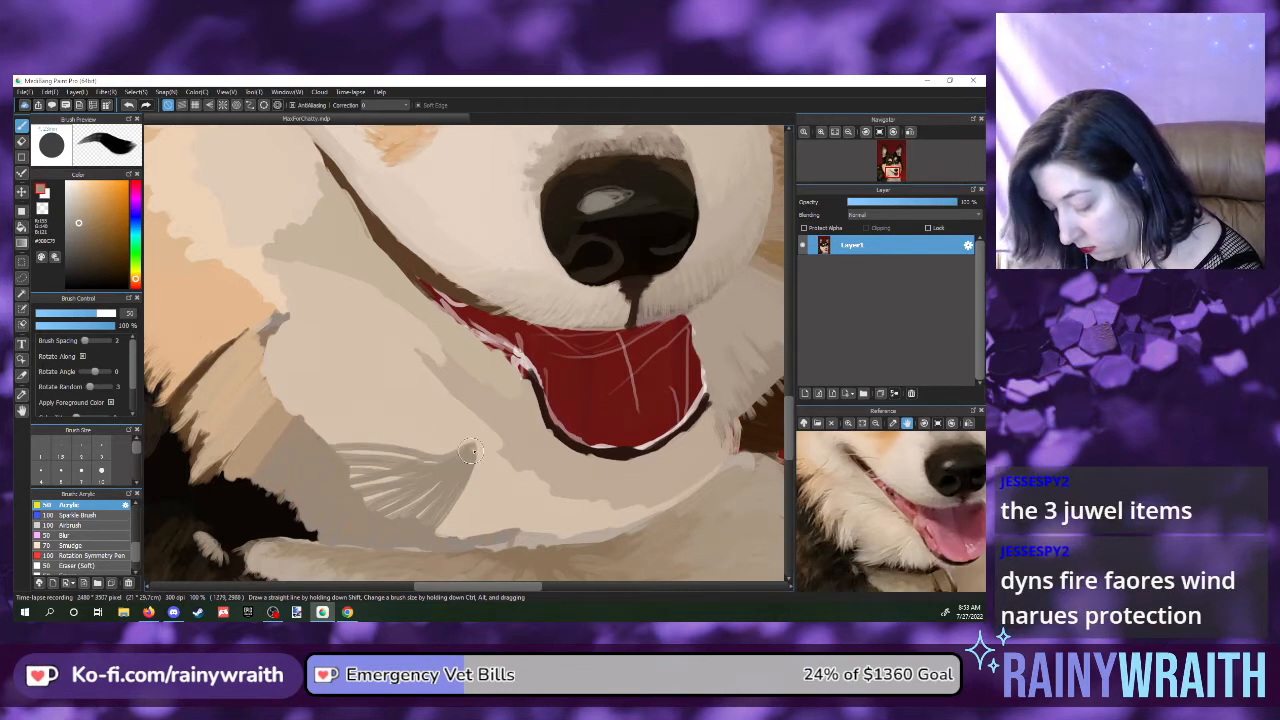
drag(480, 450, 297, 452)
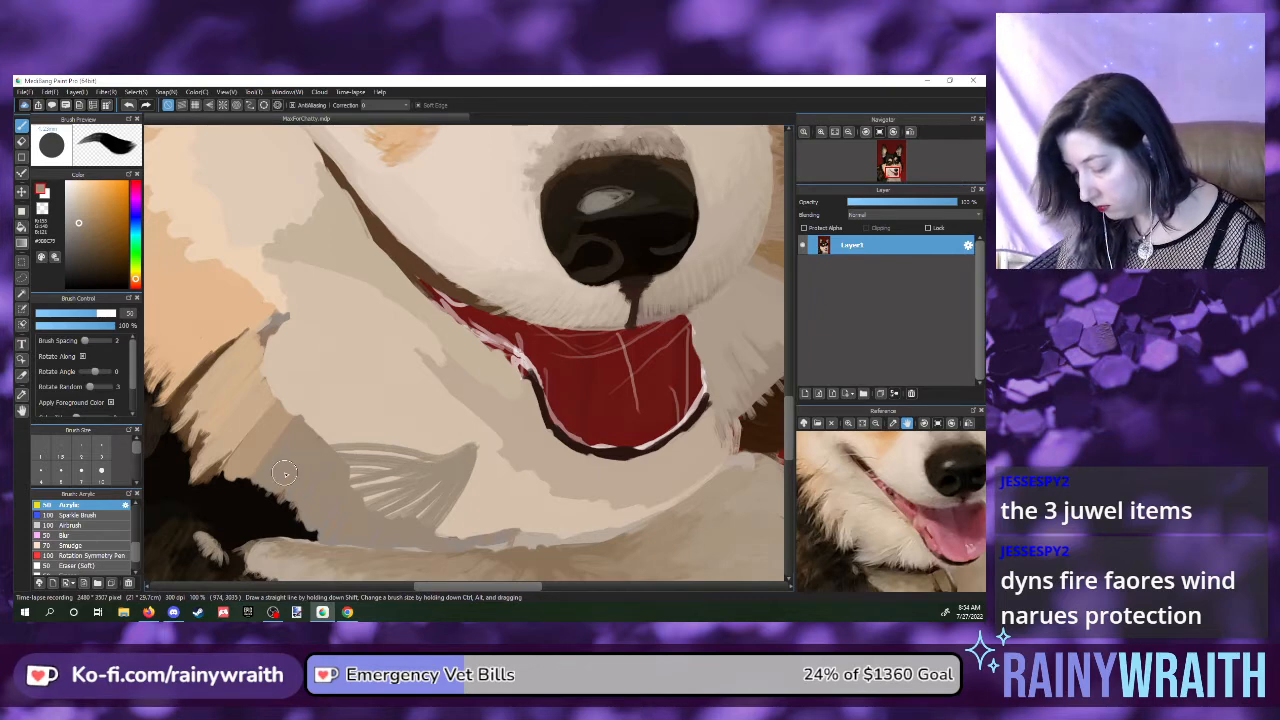
- Add thin grey-brown hairs above the fan and short strokes along the lower edge of the chin fur
mouse_move(430, 438)
mouse_down()
mouse_move(344, 437)
mouse_move(398, 426)
mouse_move(324, 439)
mouse_up()
mouse_move(342, 393)
mouse_down()
mouse_move(316, 400)
mouse_move(308, 420)
mouse_up()
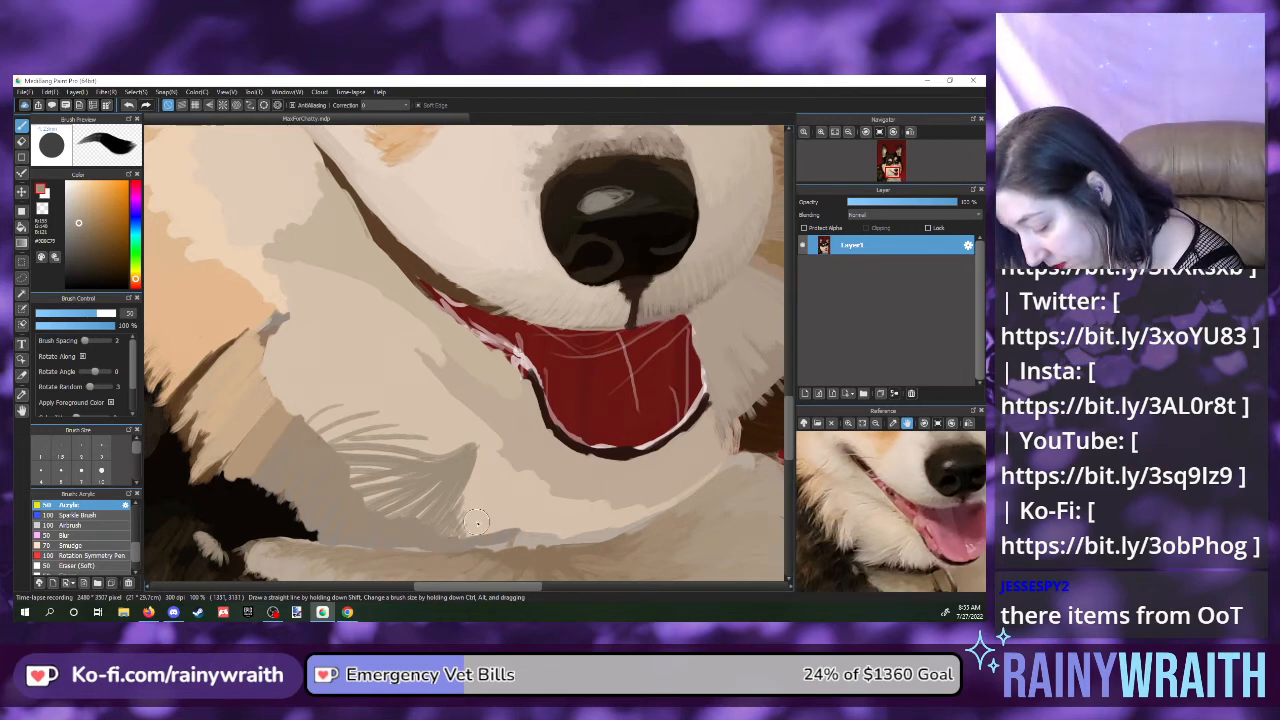
mouse_move(494, 532)
mouse_down()
mouse_move(589, 543)
mouse_move(590, 530)
mouse_move(580, 541)
mouse_move(639, 530)
mouse_move(664, 503)
mouse_up()
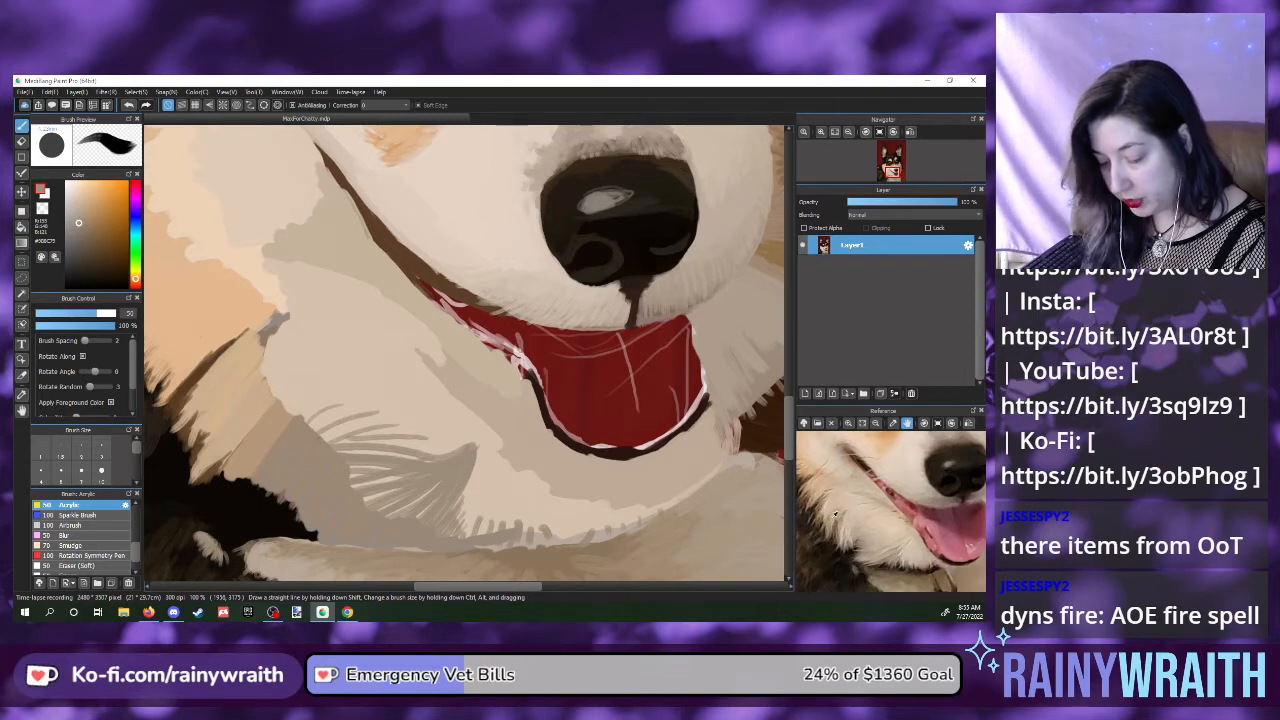
- Sample a warm tan from the reference photo and paint fur tufts over the grey neck shadow beside the black fur
click(925, 495)
scroll(925, 495, up, 1)
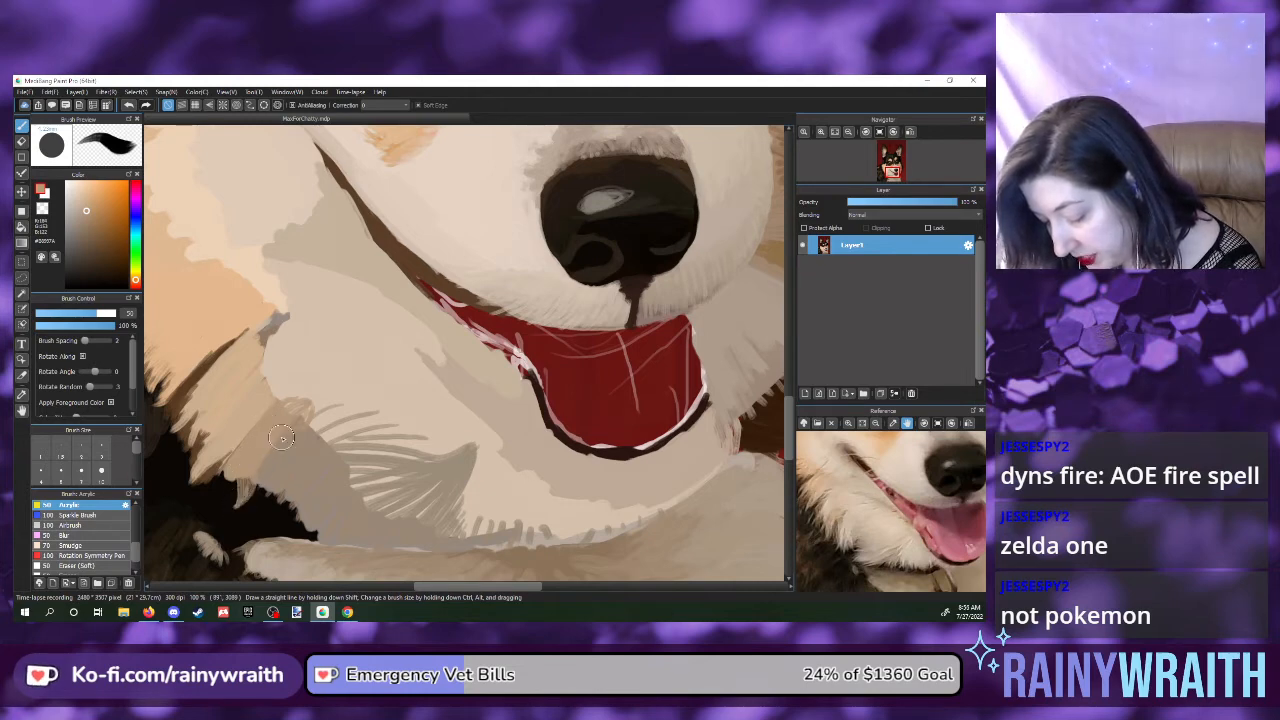
mouse_move(290, 440)
mouse_down()
mouse_move(237, 505)
mouse_move(243, 465)
mouse_up()
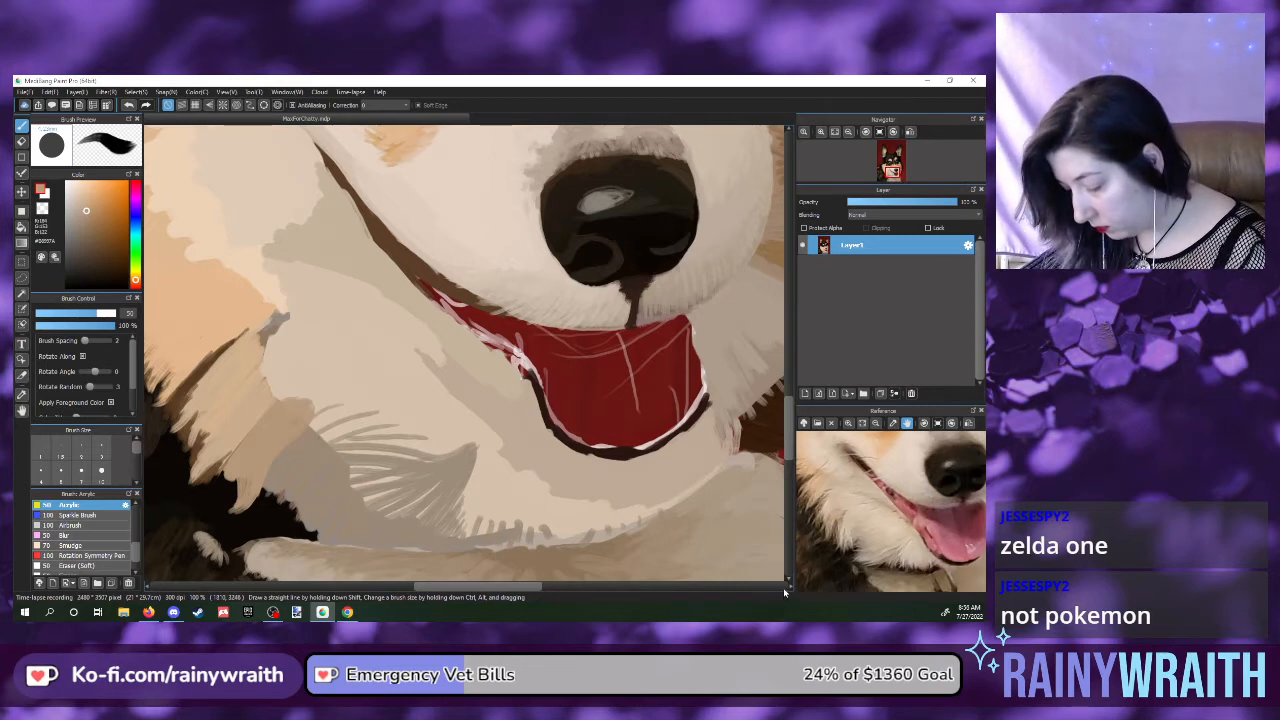
- Sample a pale beige from the reference photo, paint light strands over the tan neck tufts and cover the grey patch below the cheek
click(843, 533)
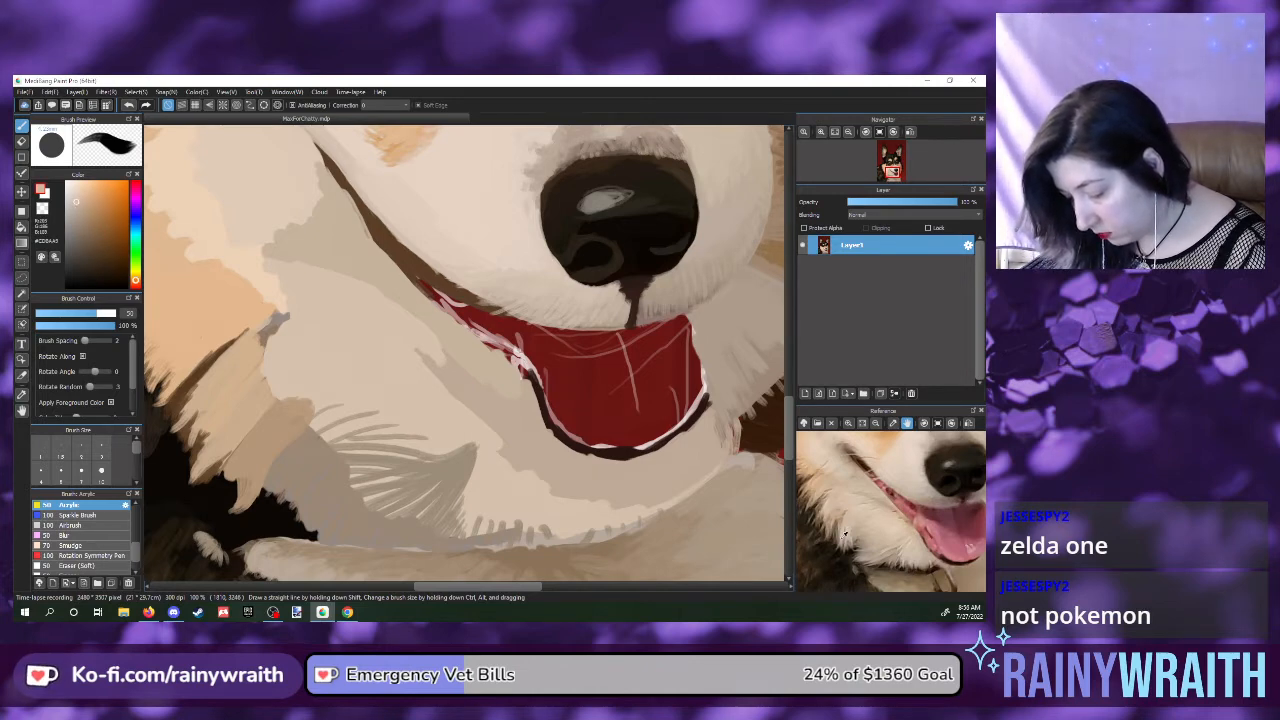
click(842, 539)
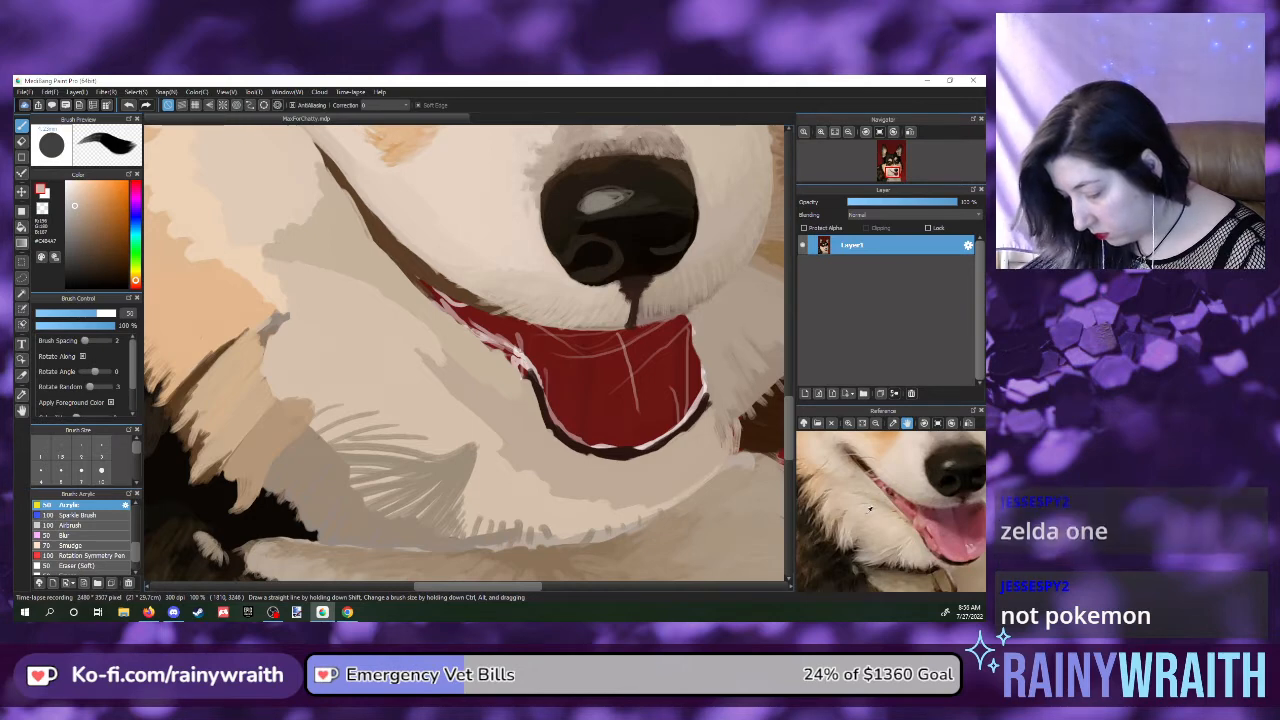
click(911, 560)
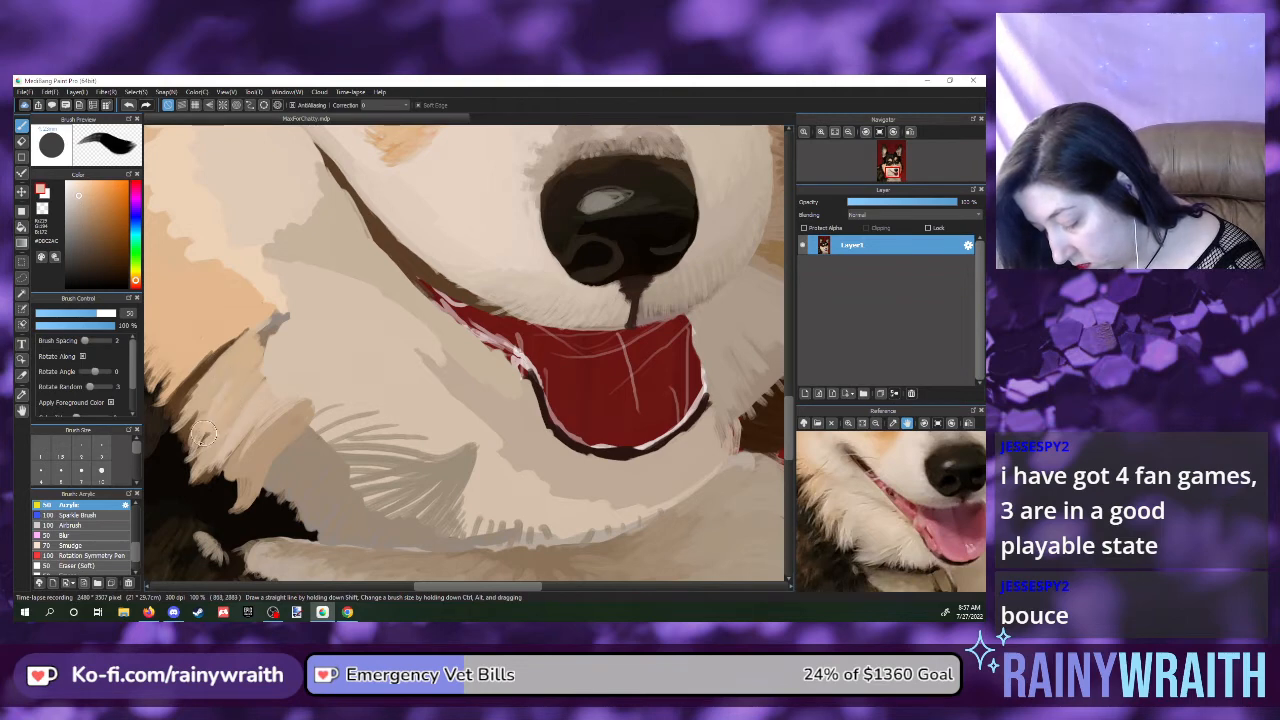
drag(190, 455, 255, 400)
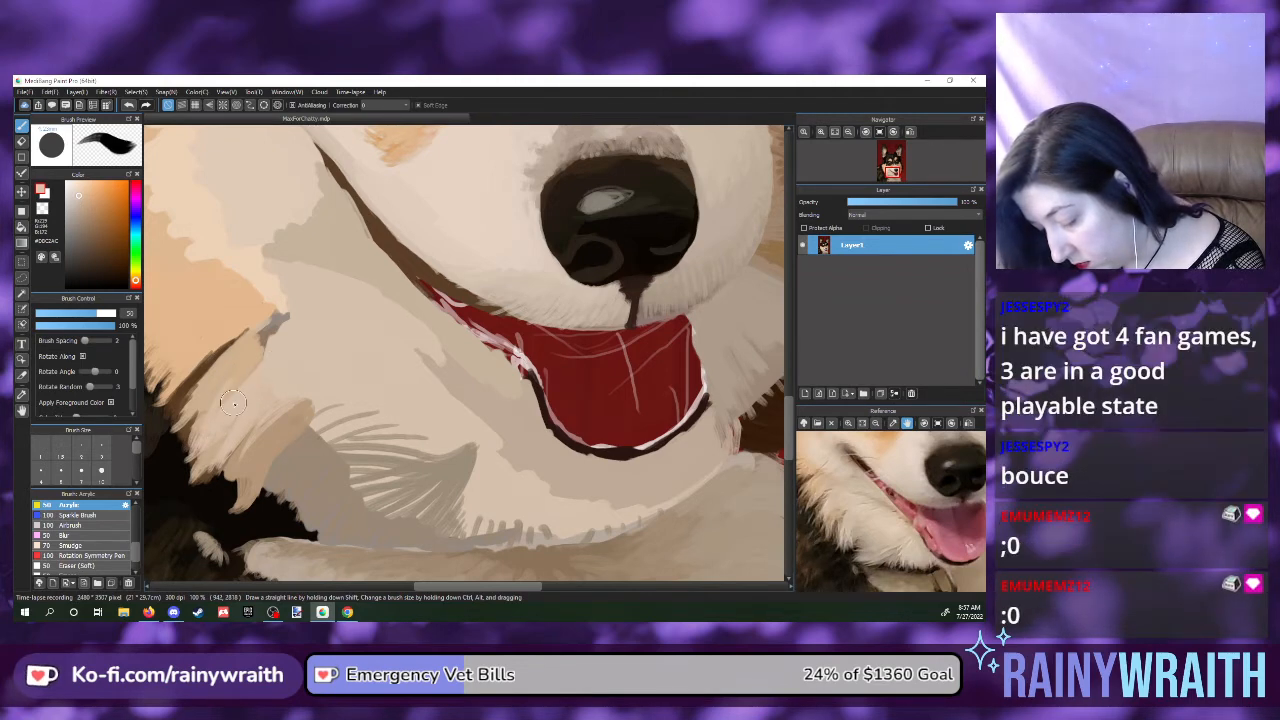
mouse_move(233, 403)
mouse_down()
mouse_move(269, 342)
mouse_move(240, 382)
mouse_up()
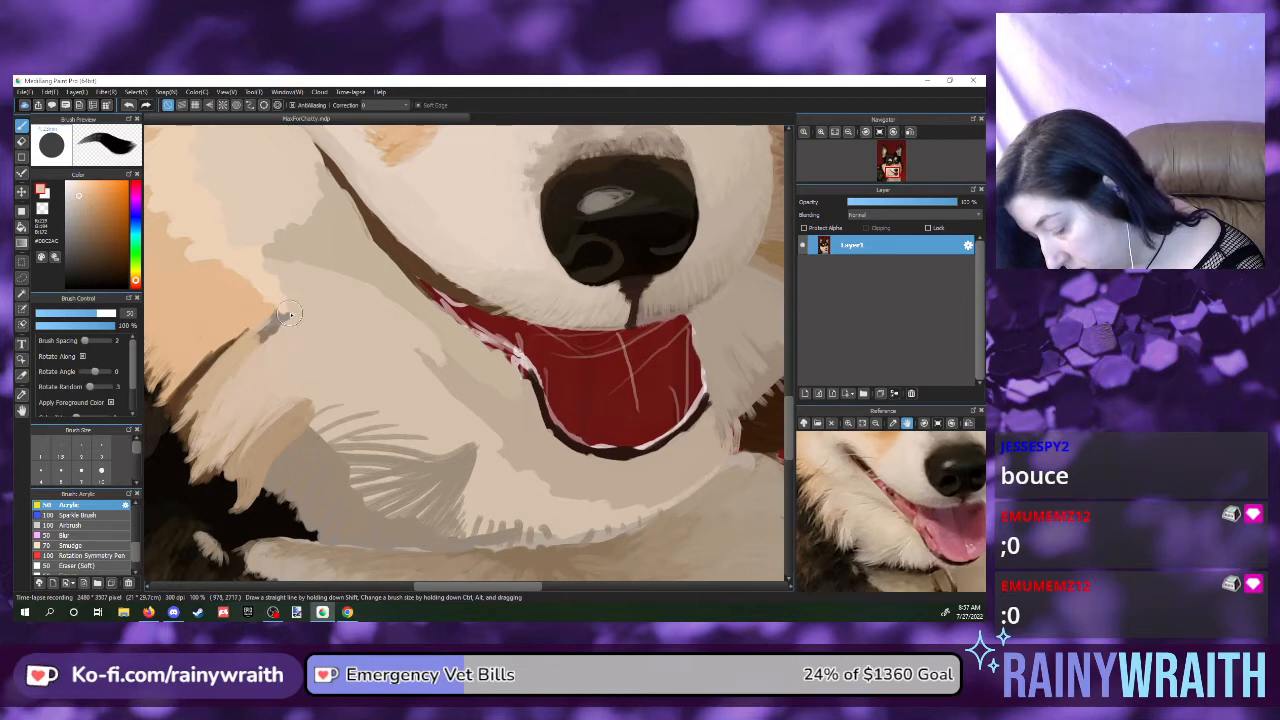
mouse_move(287, 312)
mouse_down()
mouse_move(240, 362)
mouse_move(280, 312)
mouse_up()
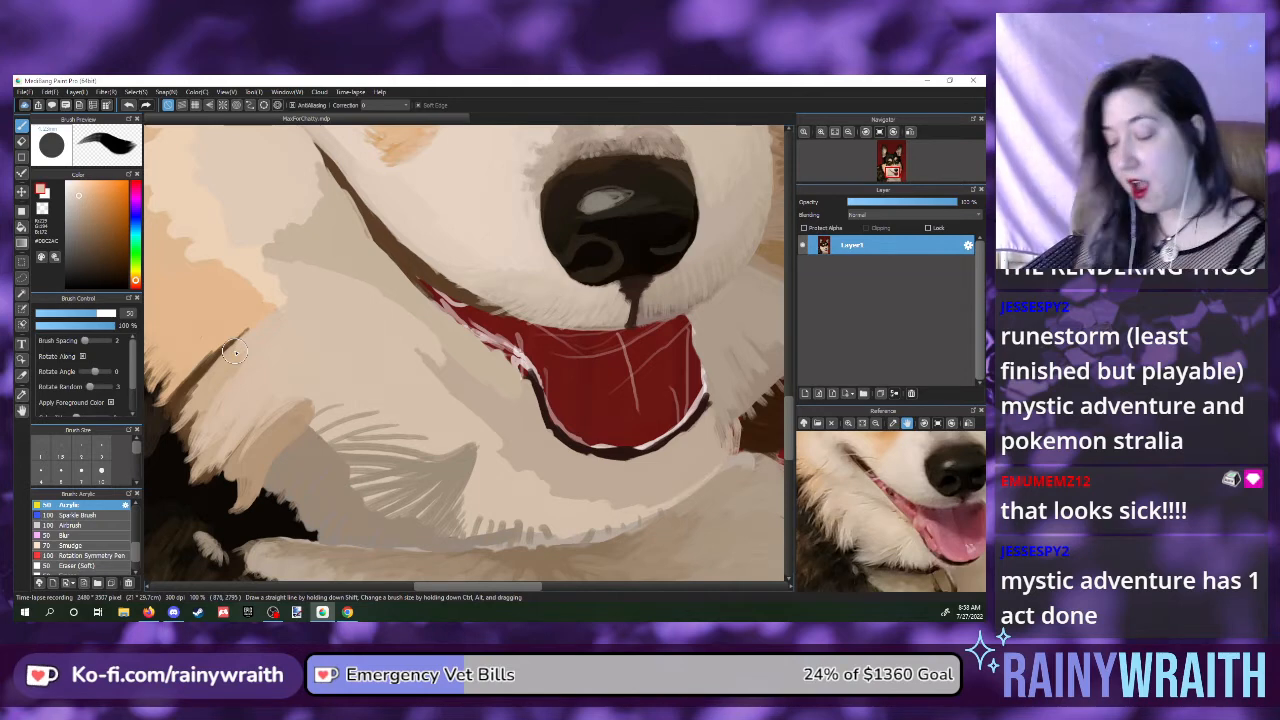
- Check the whole portrait, ending on a 50% view of the corgi's face and upper chest
click(835, 132)
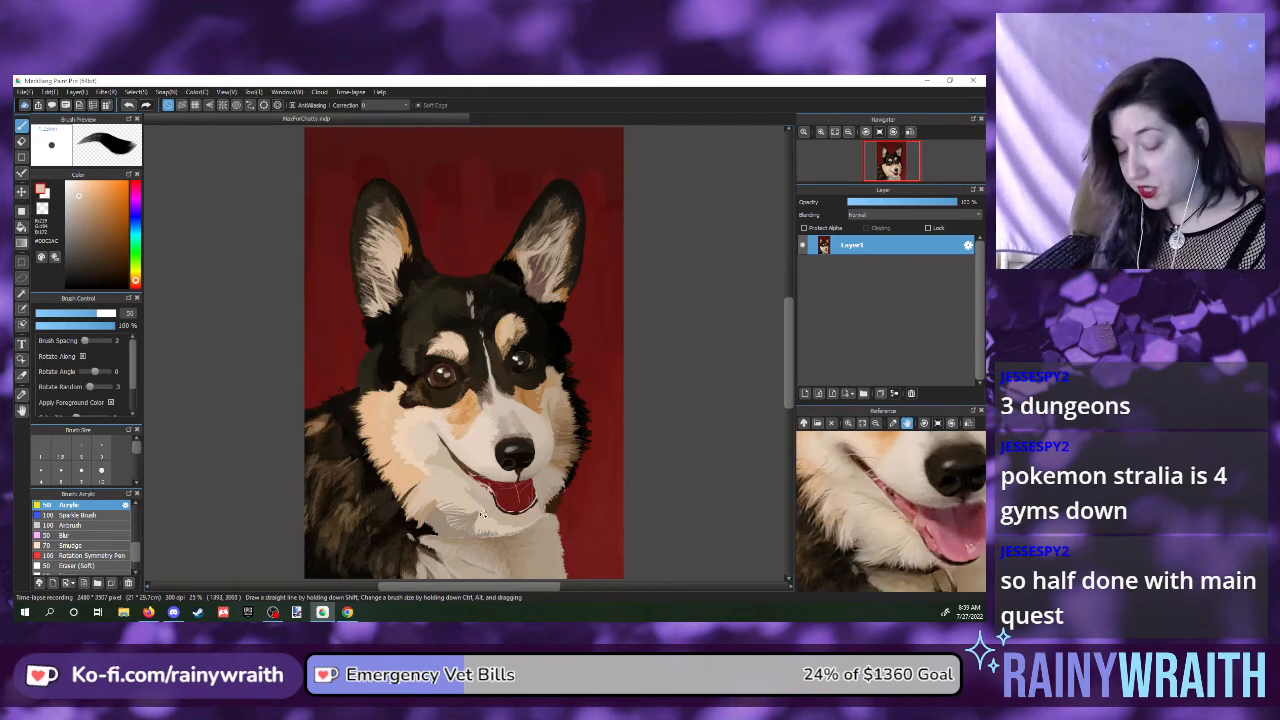
scroll(493, 516, up, 2)
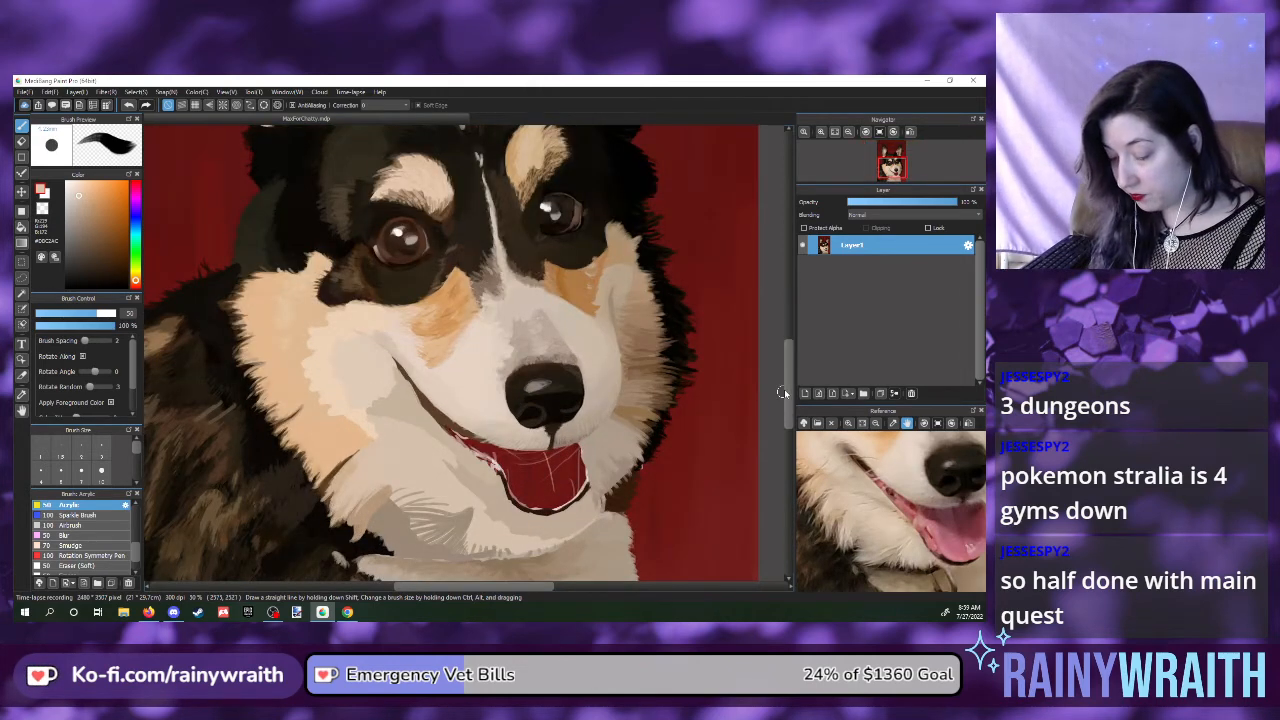
drag(786, 389, 786, 399)
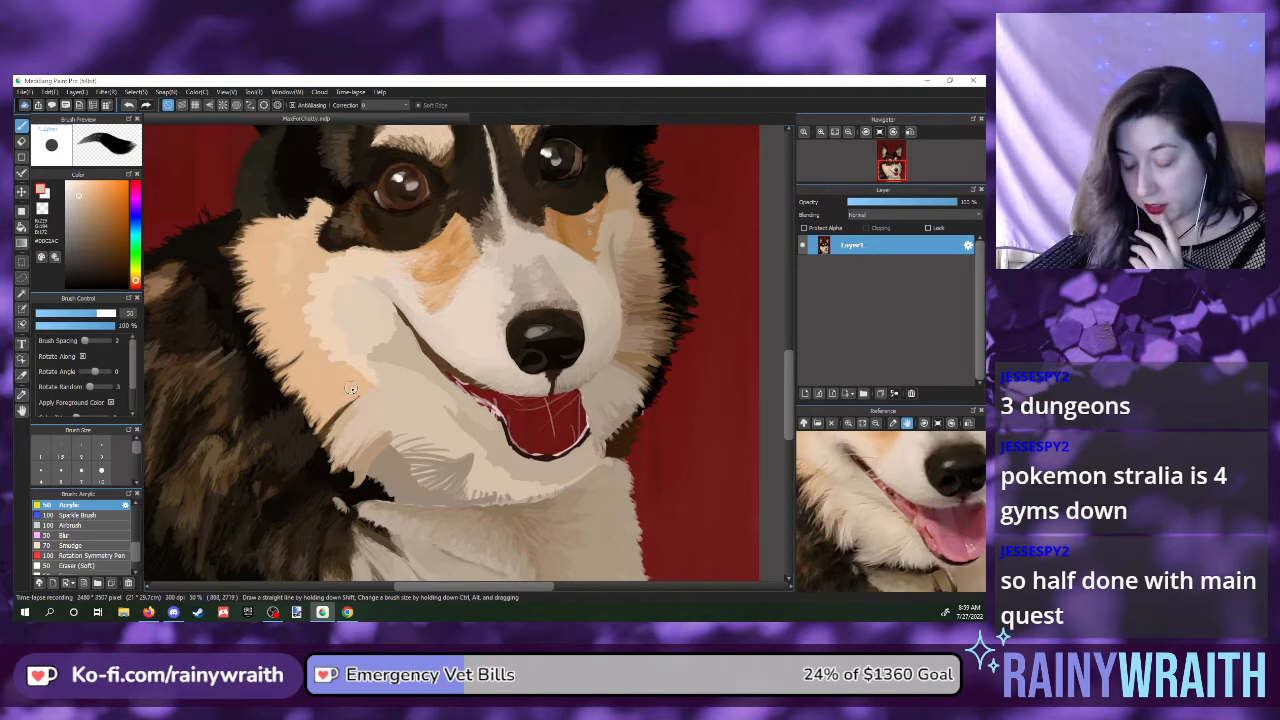
- Show the corgi's cheek in the reference photo and on the canvas, and rotate both counter-clockwise until the cheek fur points downward
drag(827, 480, 844, 540)
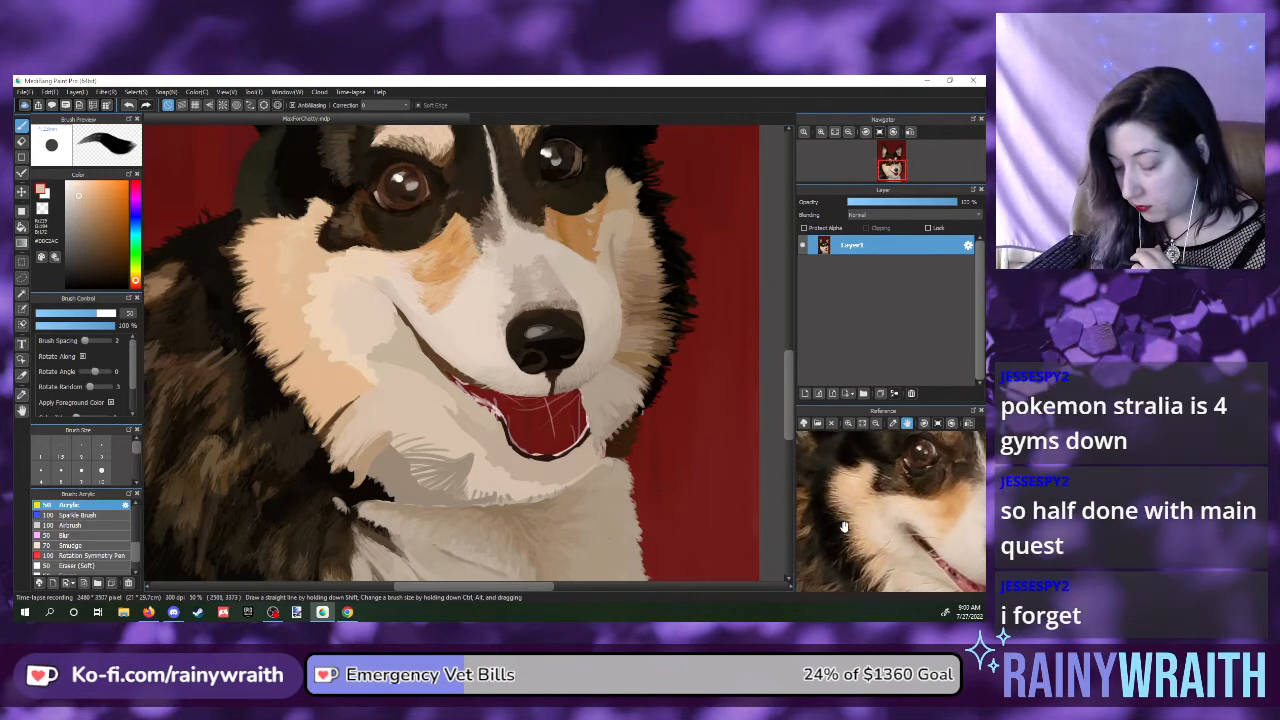
scroll(295, 237, up, 2)
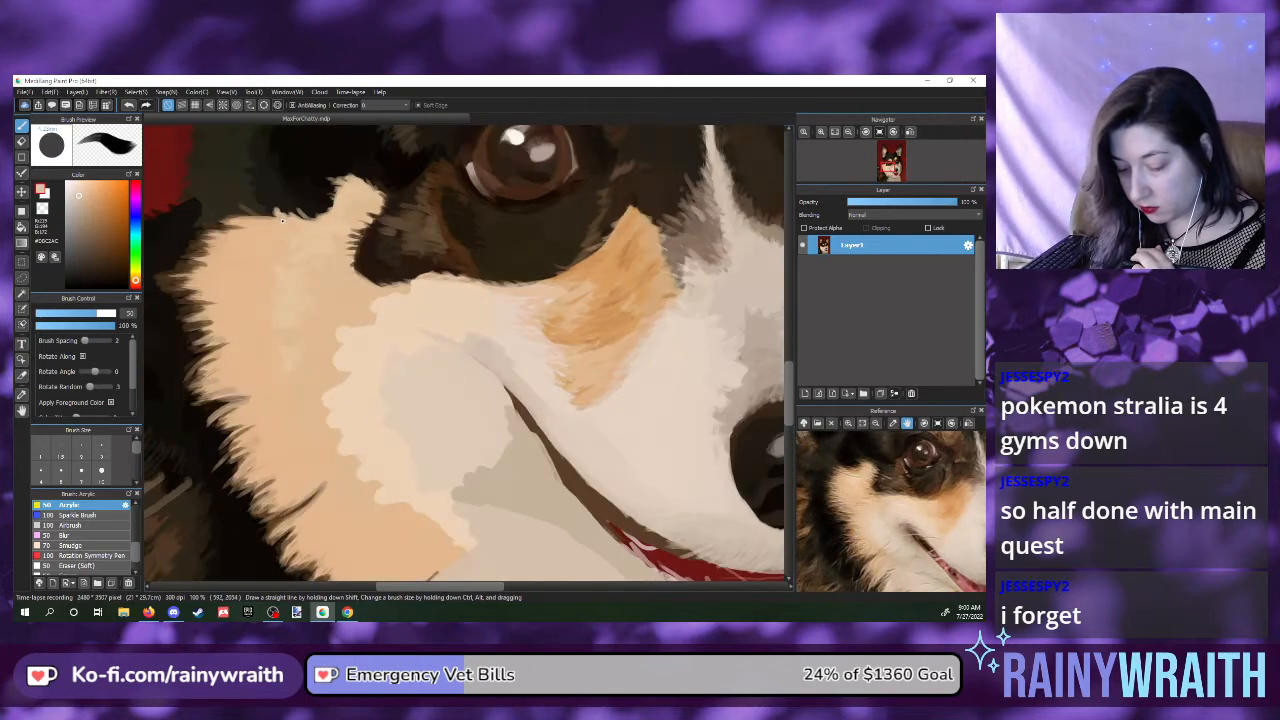
scroll(790, 389, down, 3)
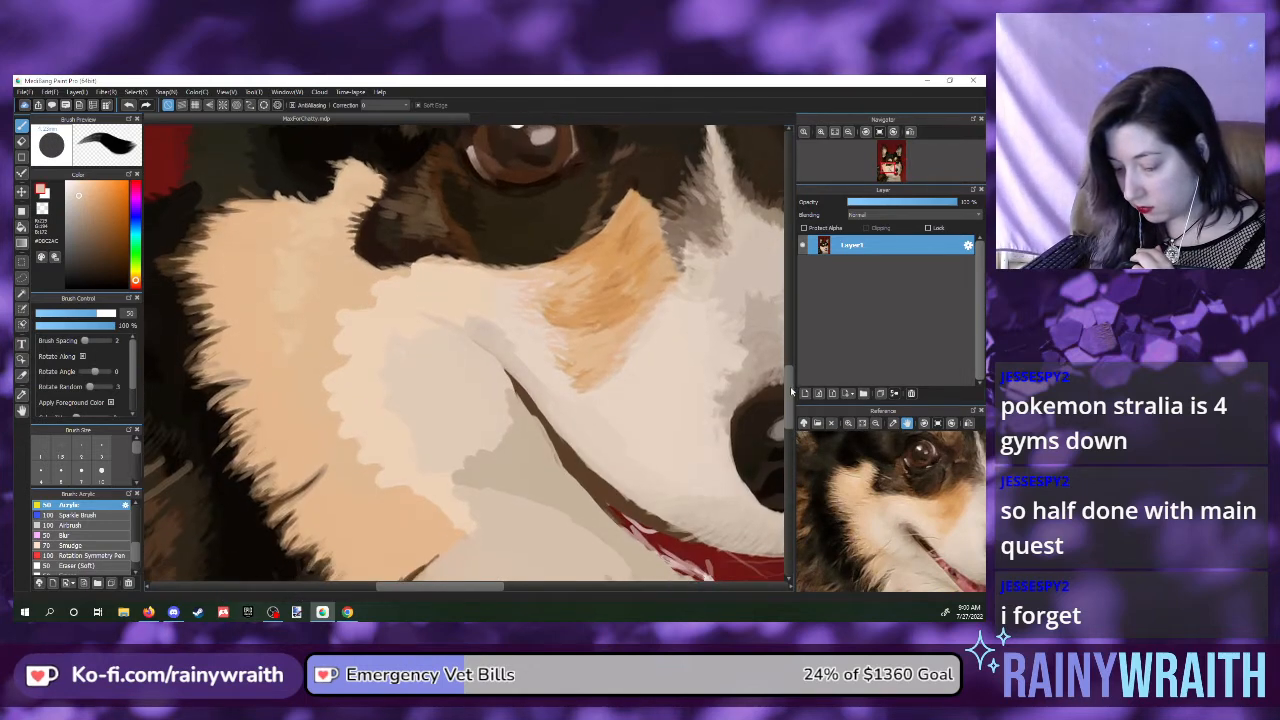
drag(491, 588, 481, 589)
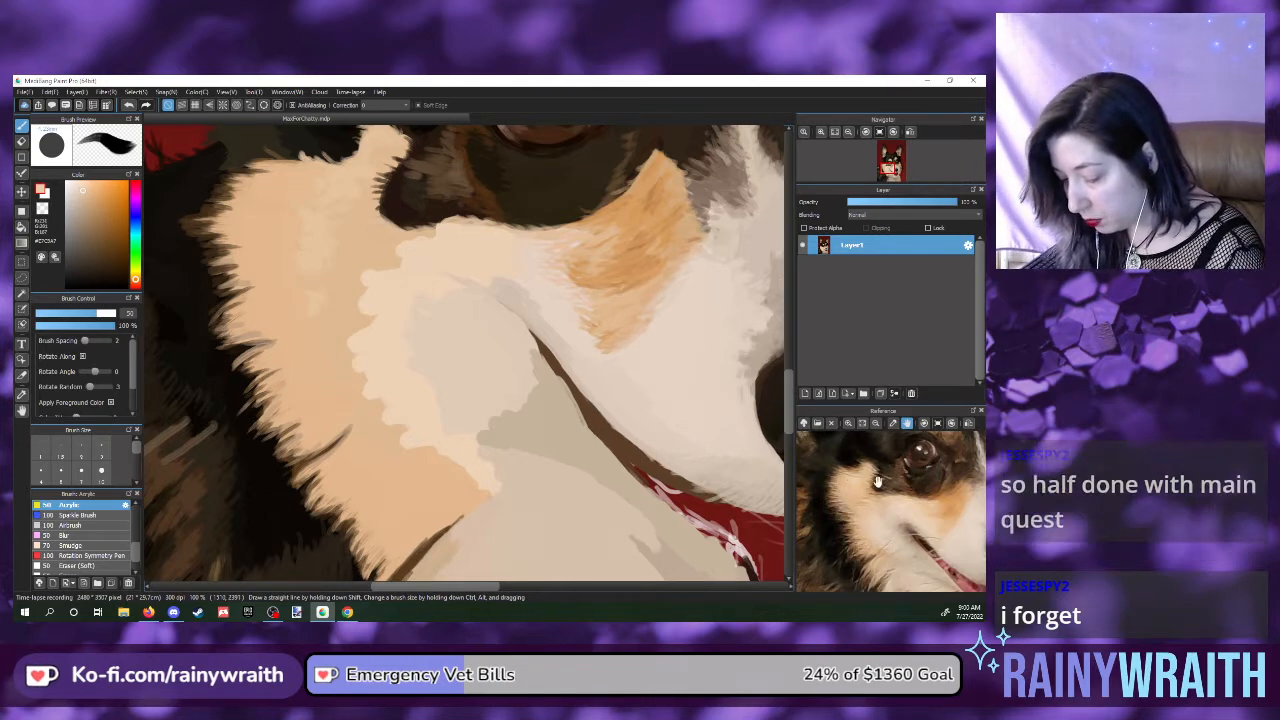
click(923, 425)
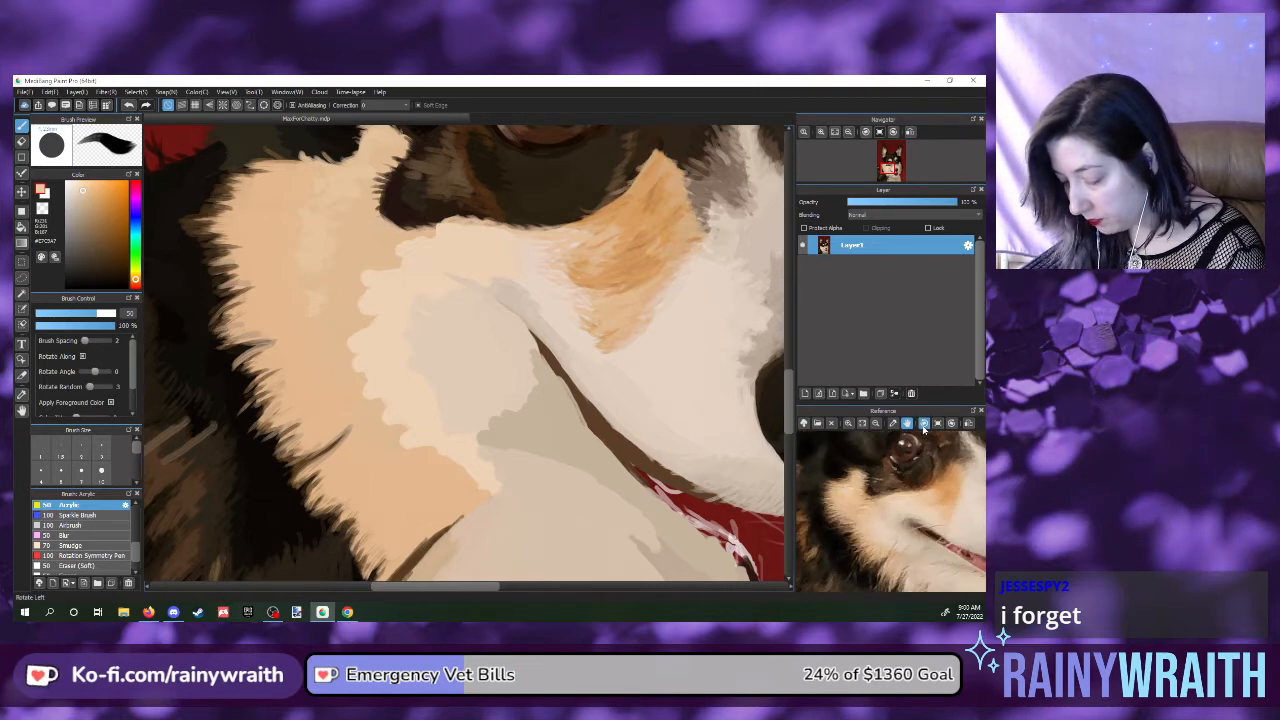
click(923, 425)
click(923, 425)
click(923, 425)
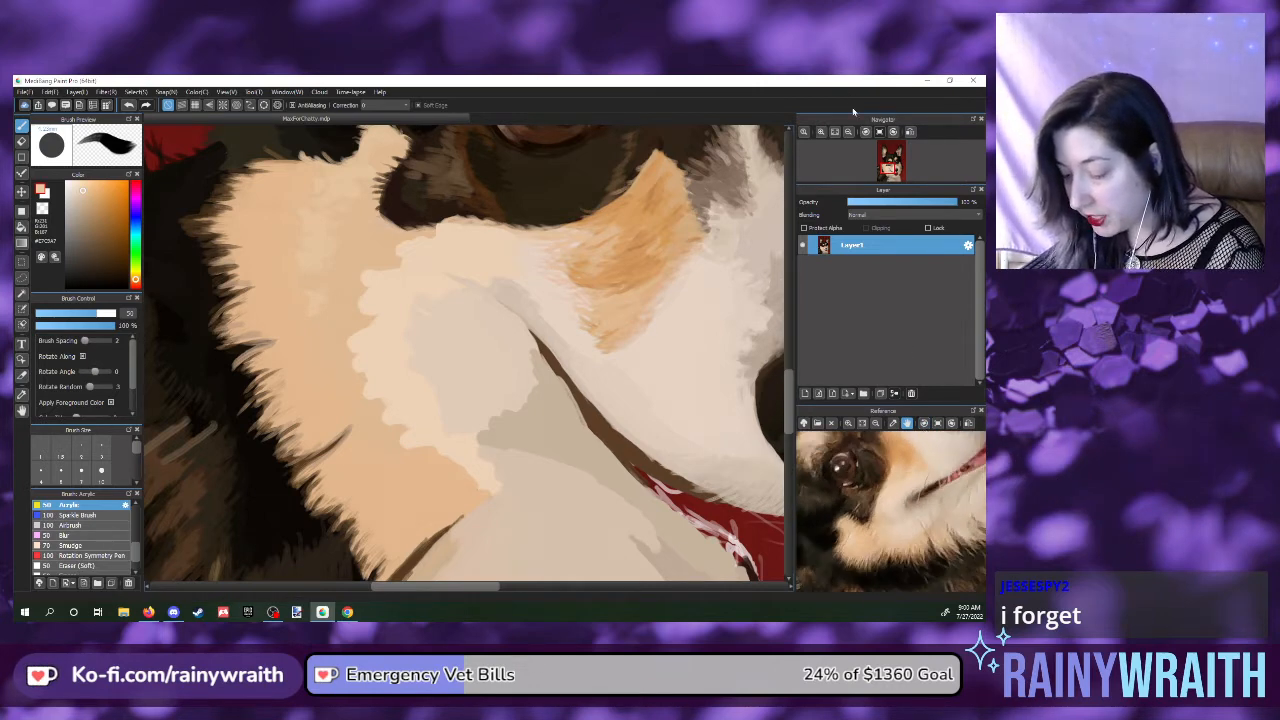
click(866, 132)
click(866, 132)
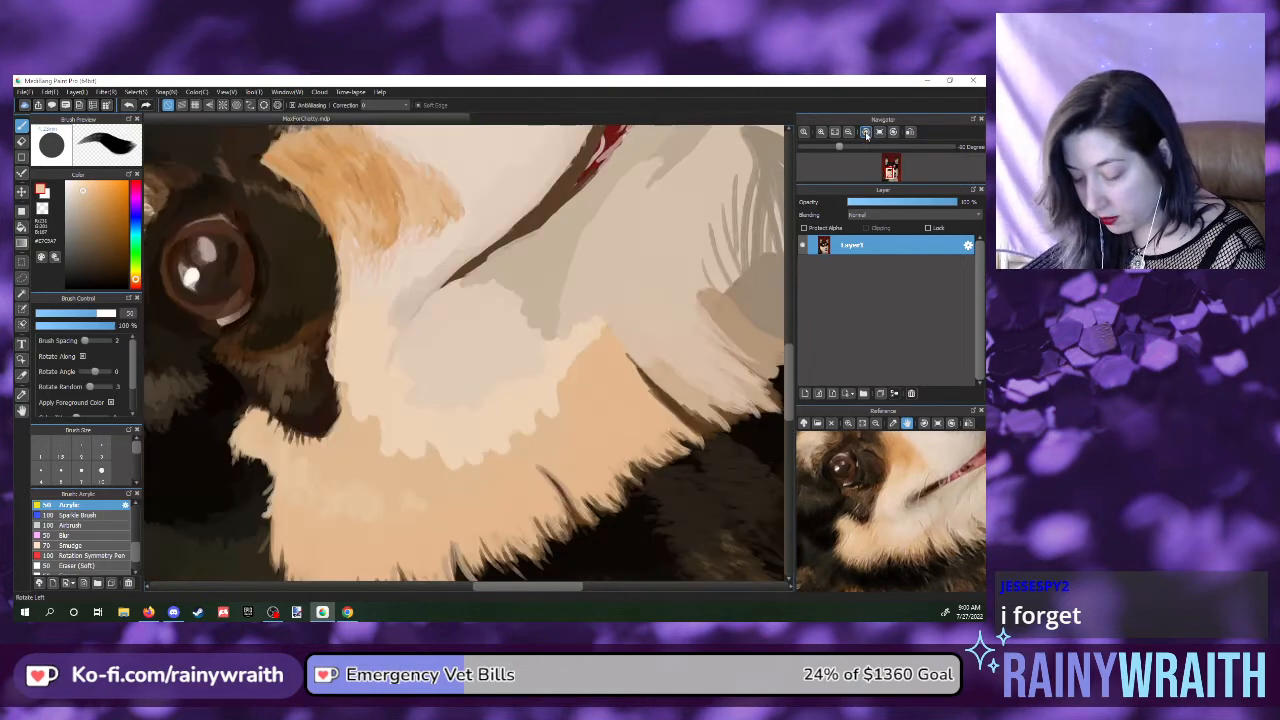
click(893, 132)
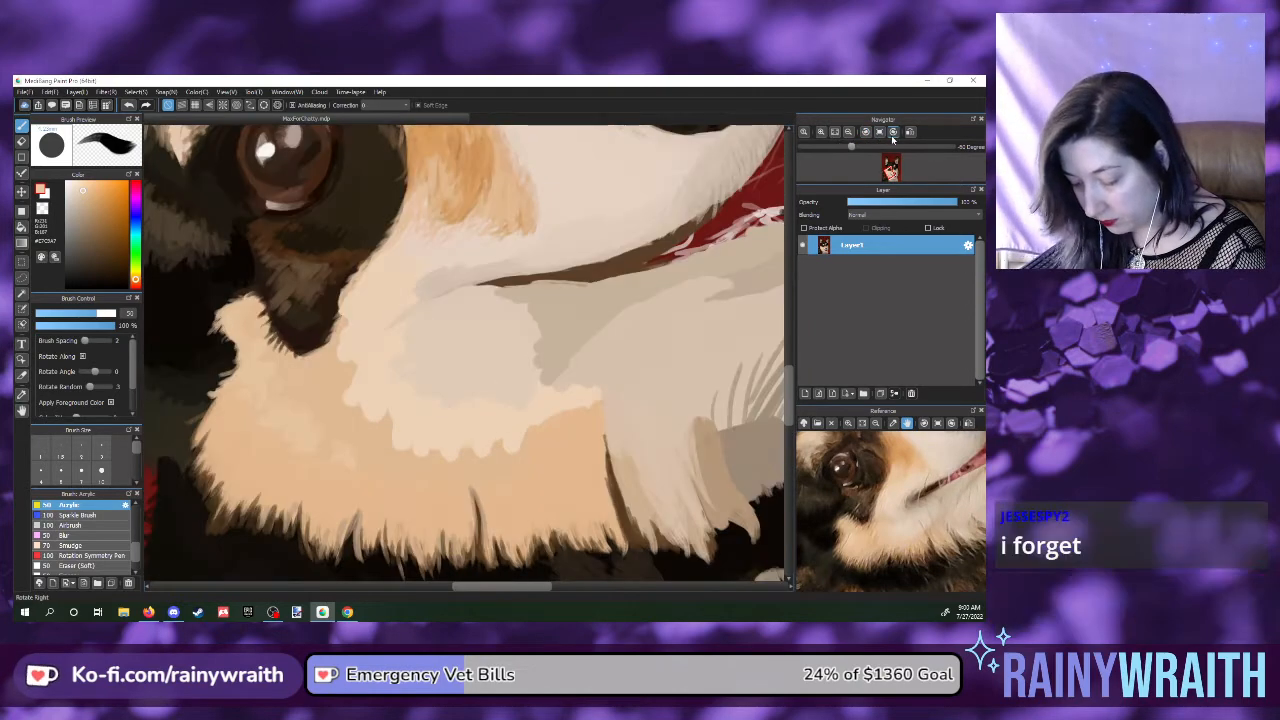
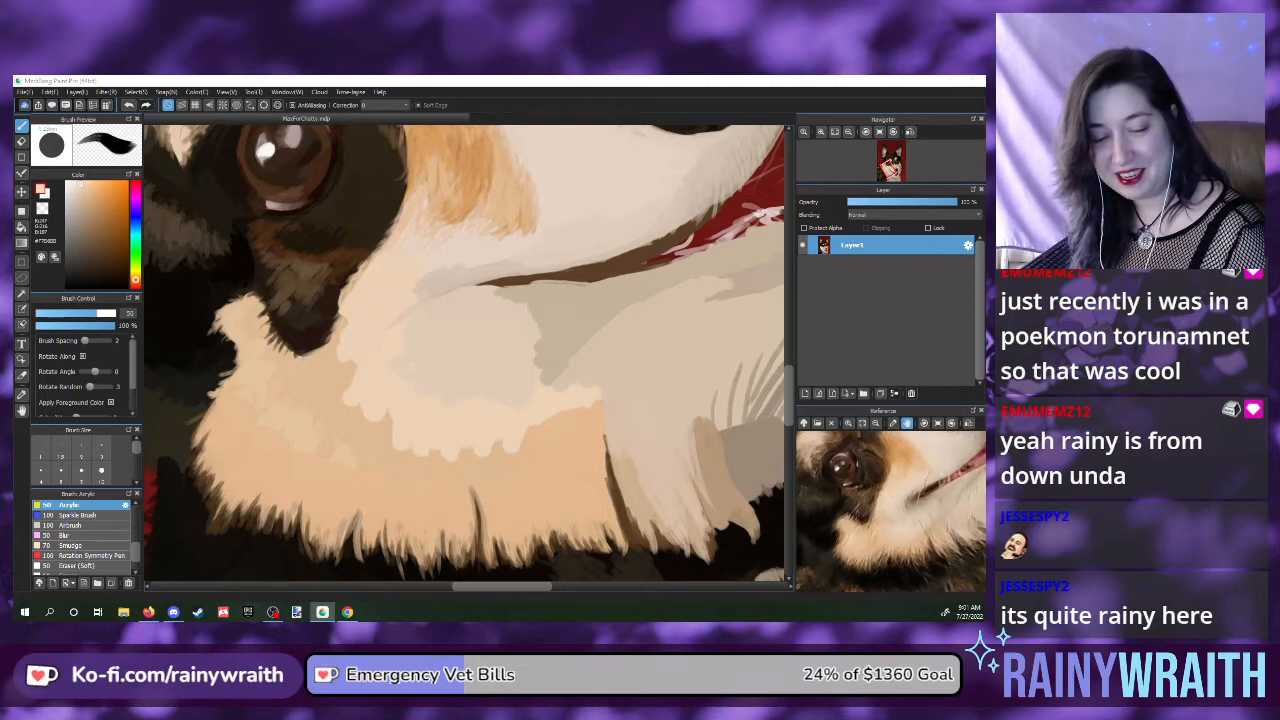
key(alt+Tab)
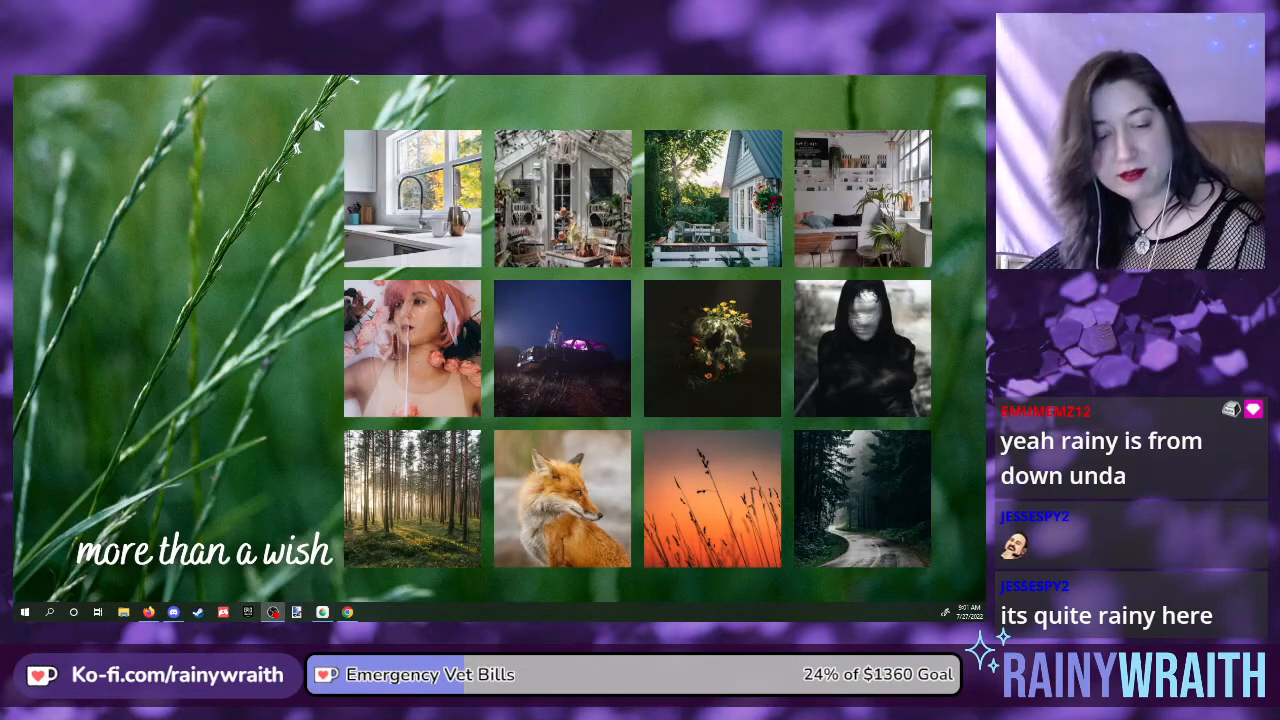
key(alt+Tab)
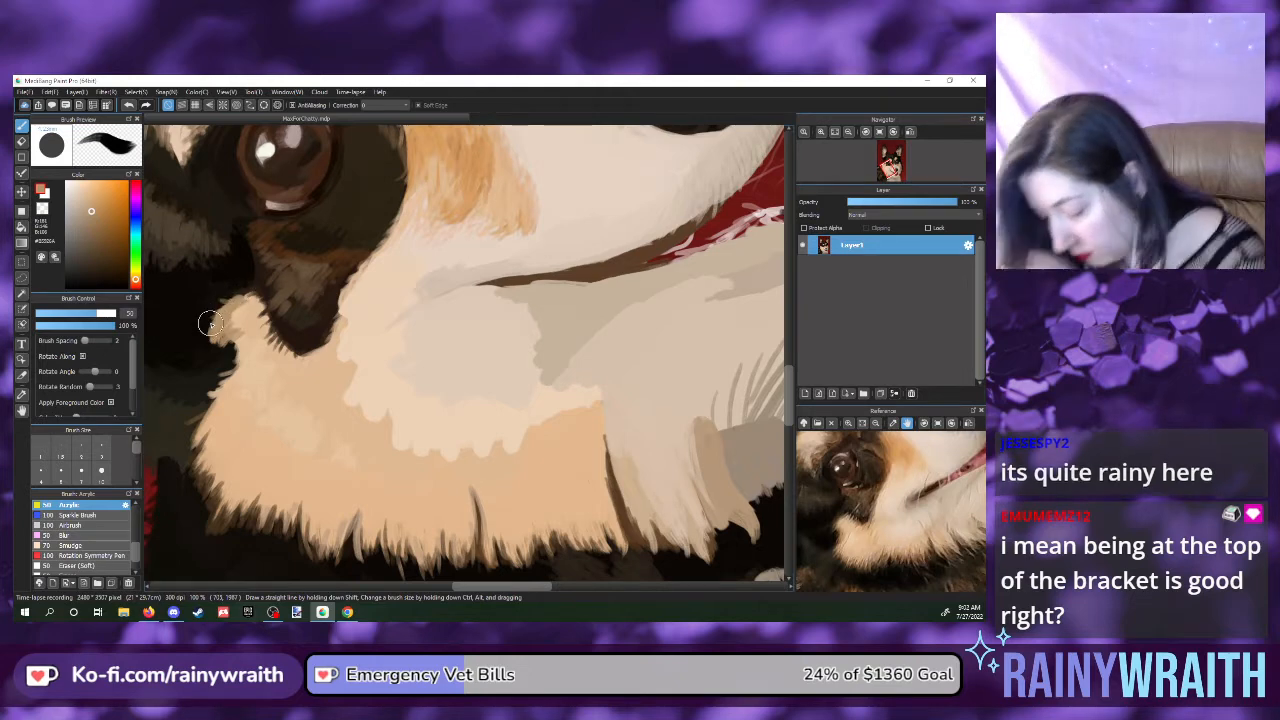
- Sample tan and pale beige tones from the reference photo and paint short strokes on the small fur tuft at the cheek's corner beside the eye
click(838, 521)
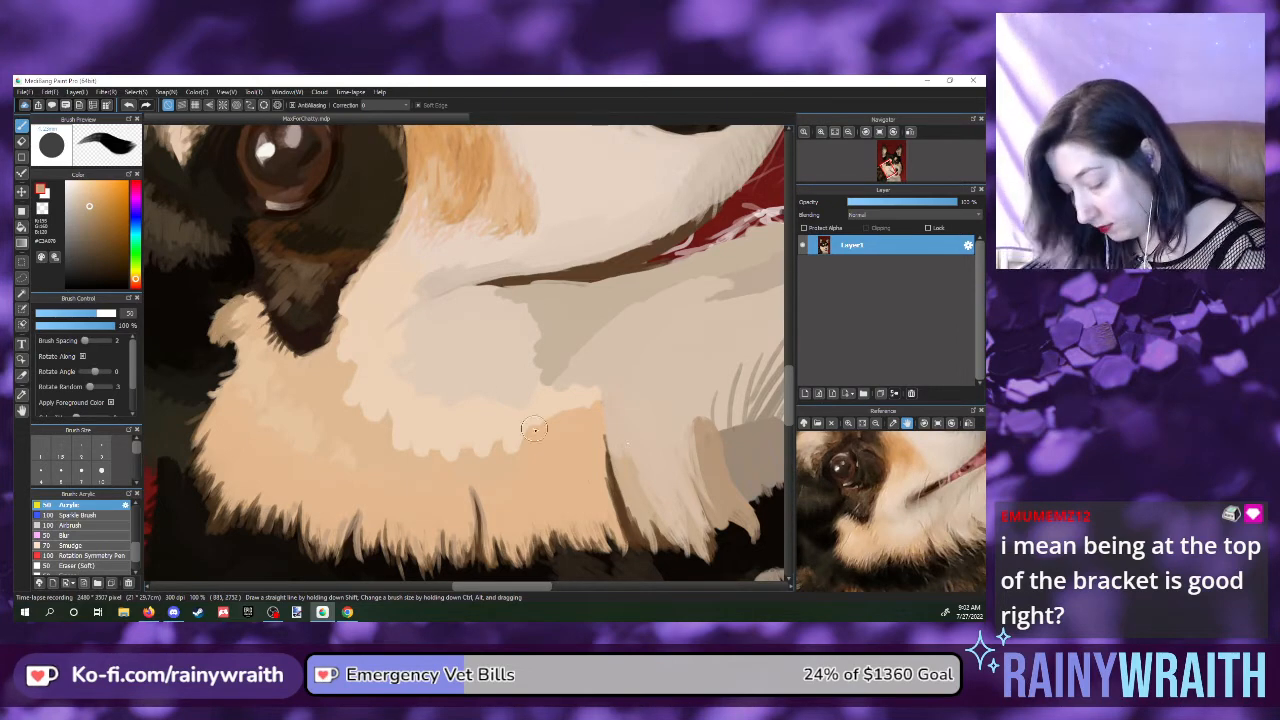
alt+click(841, 527)
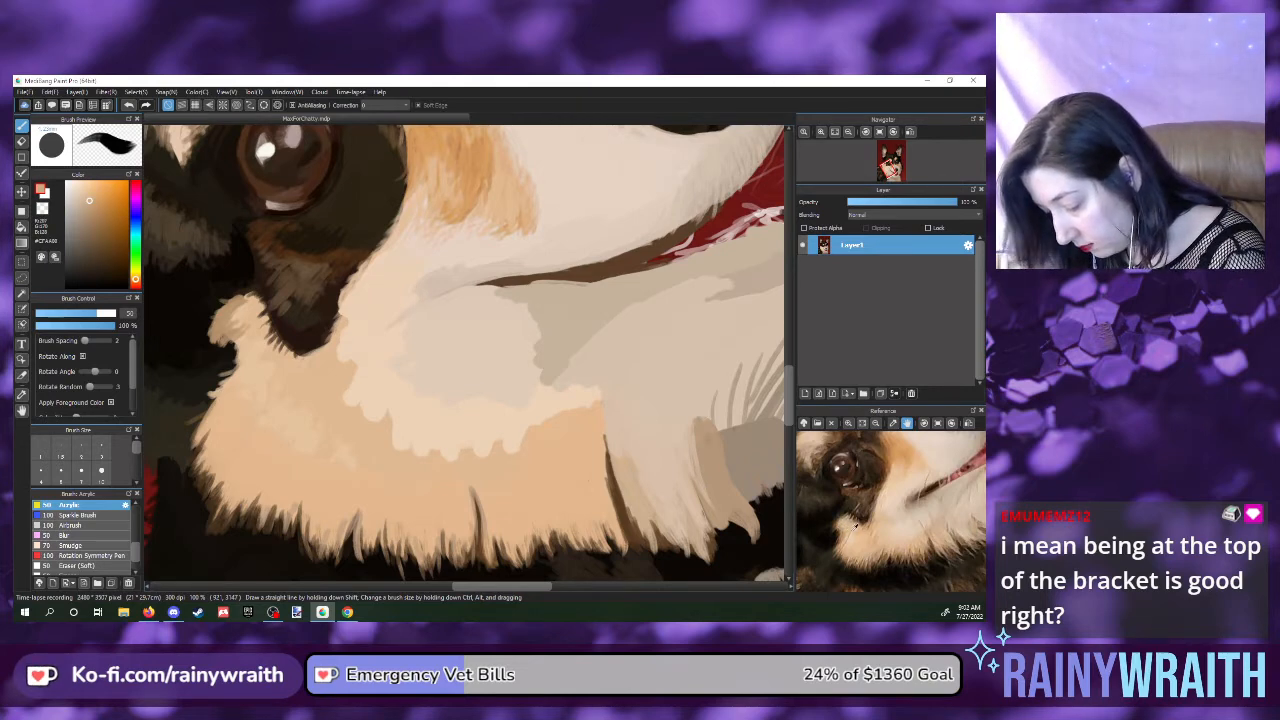
alt+click(851, 535)
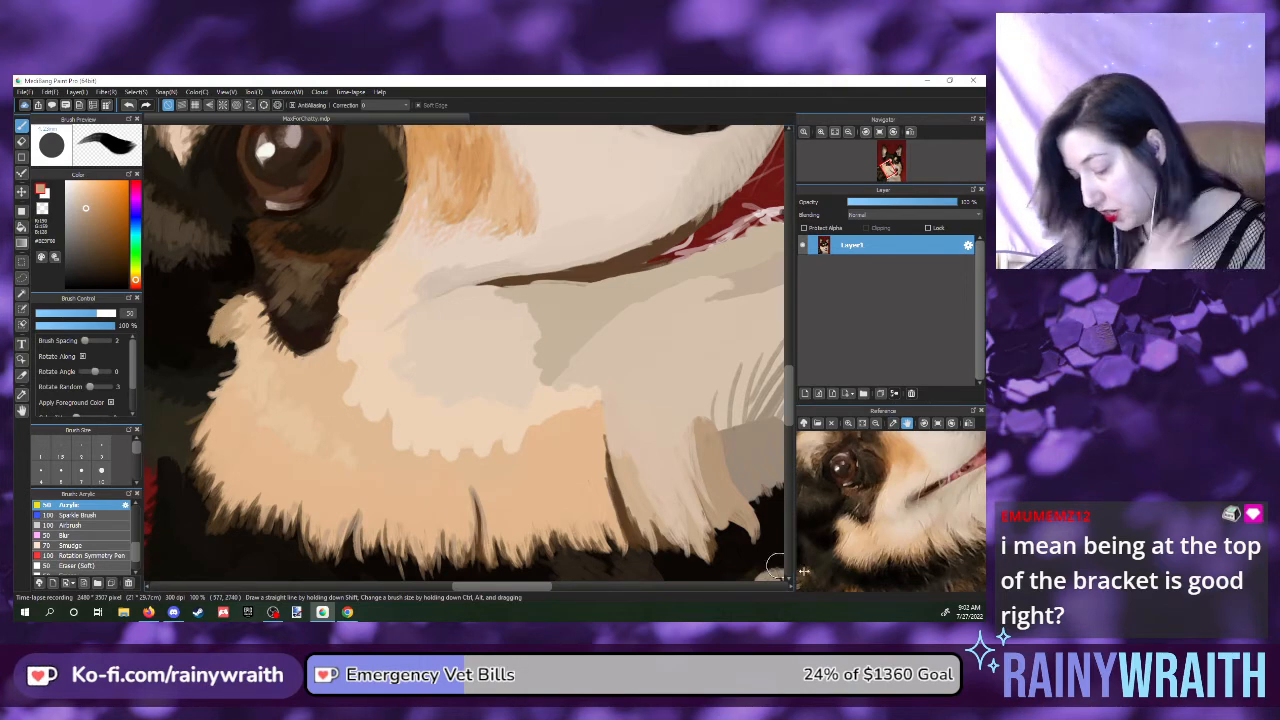
alt+click(842, 525)
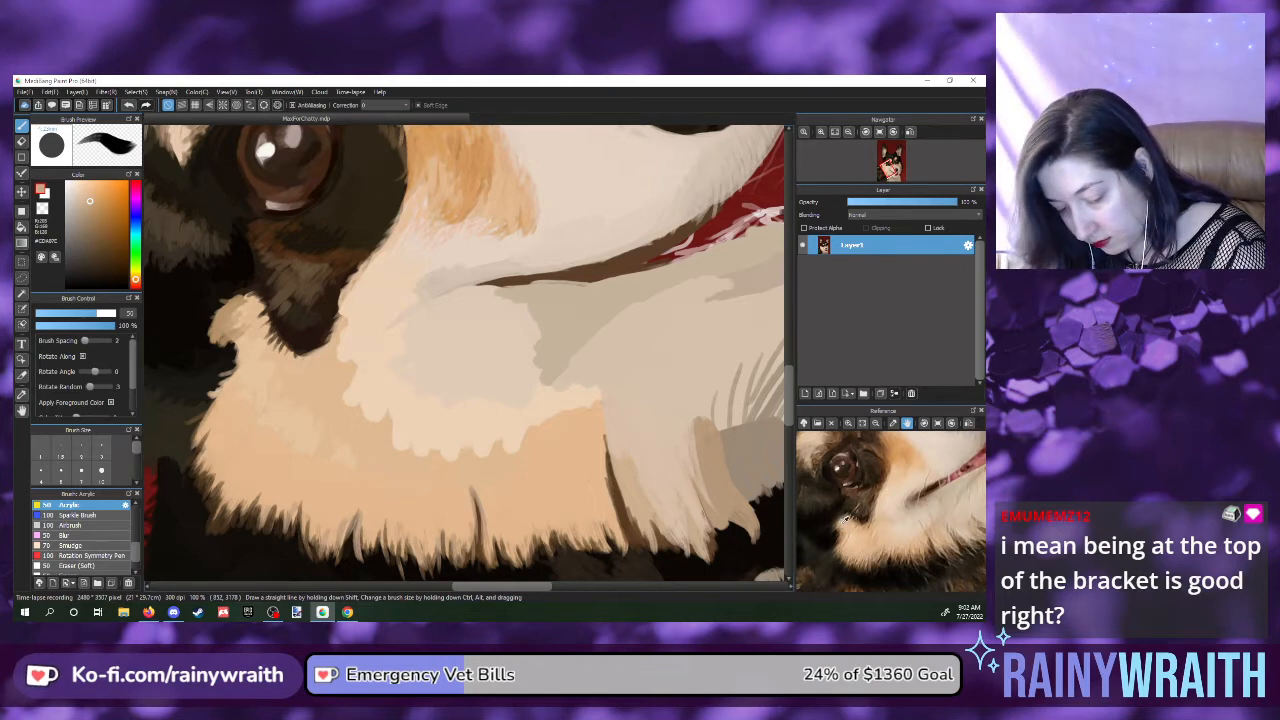
alt+click(845, 527)
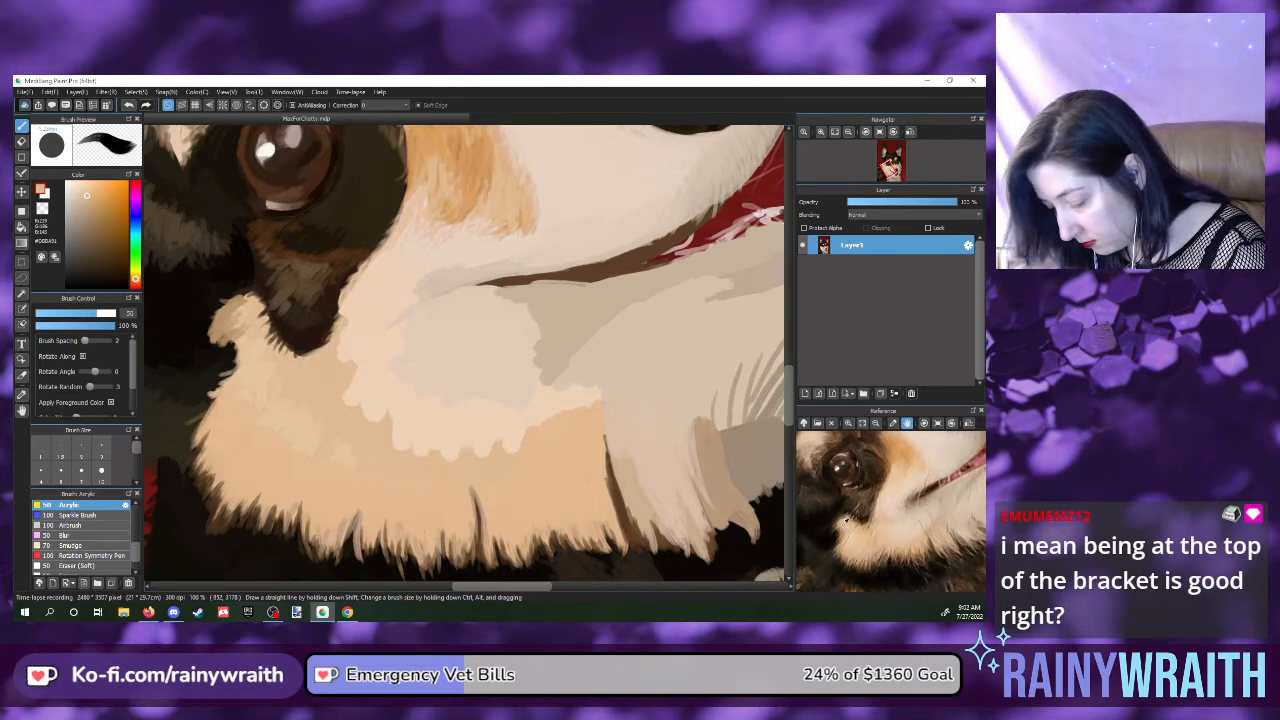
alt+click(844, 520)
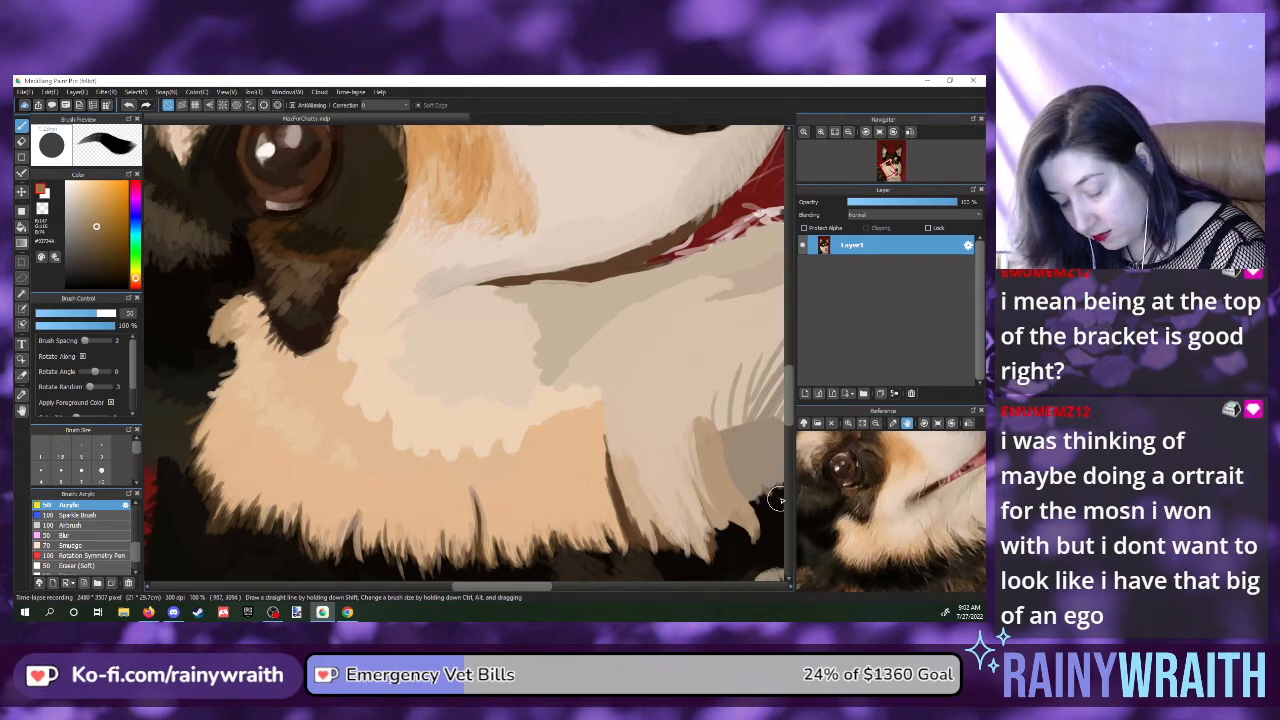
click(843, 519)
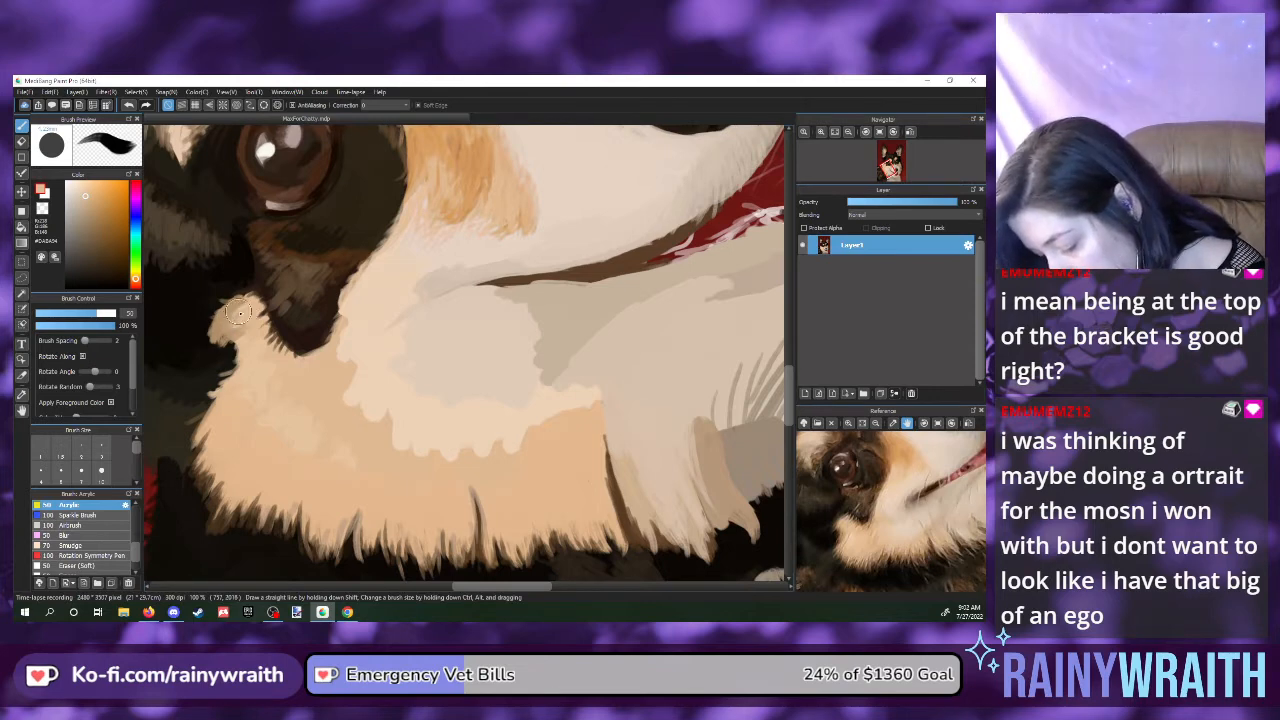
drag(232, 320, 225, 327)
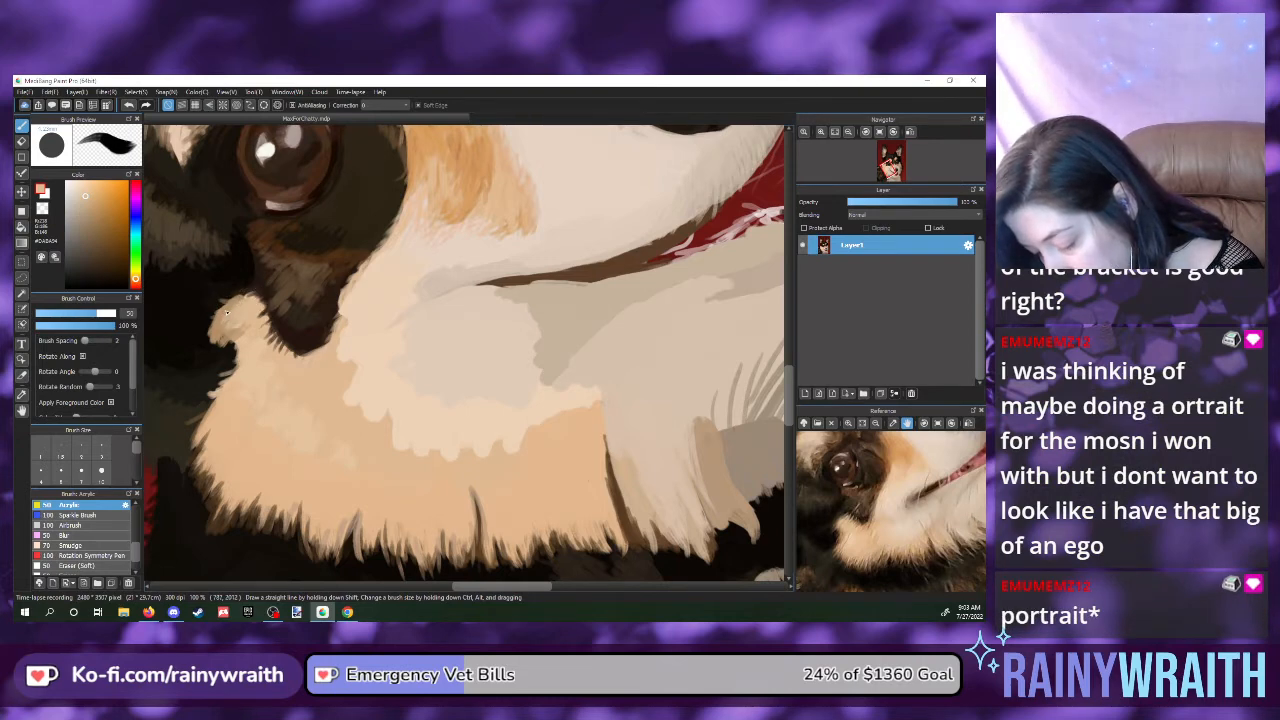
mouse_move(248, 296)
mouse_down()
mouse_move(216, 314)
mouse_move(228, 316)
mouse_up()
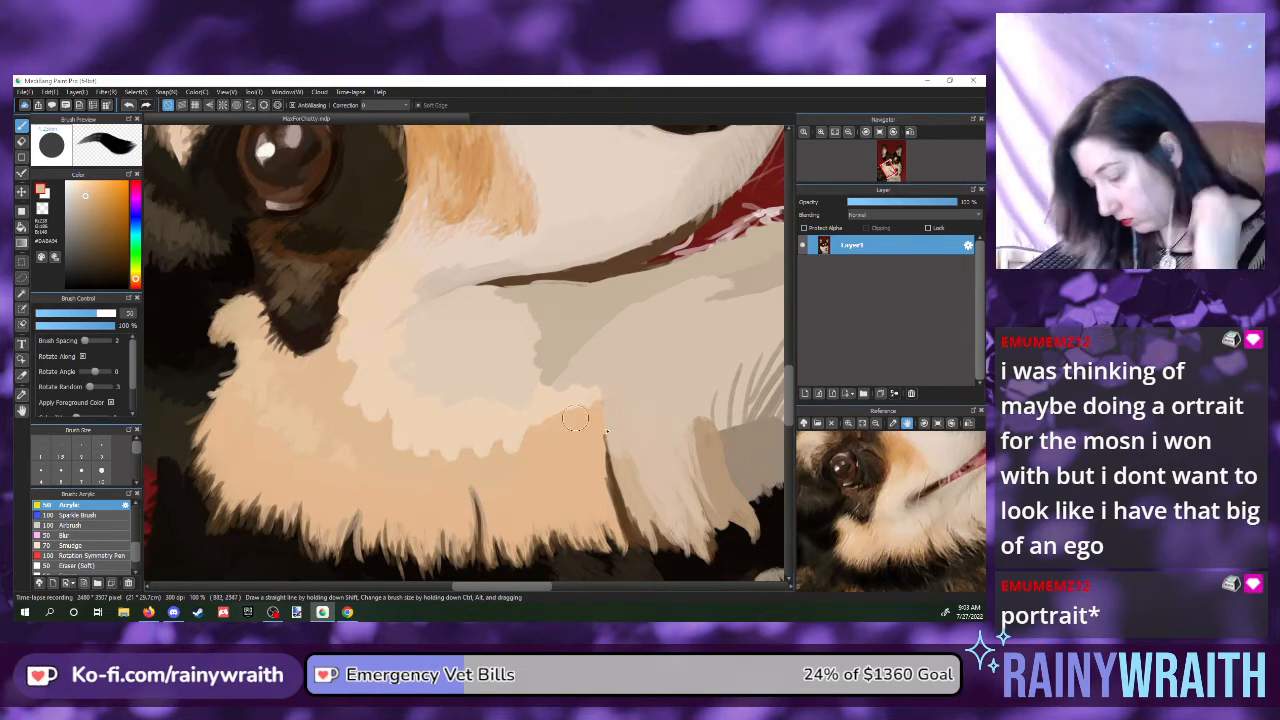
- Sample light beige and tan tones from the reference photo and paint soft strands over the cheek fur below the tuft
click(834, 528)
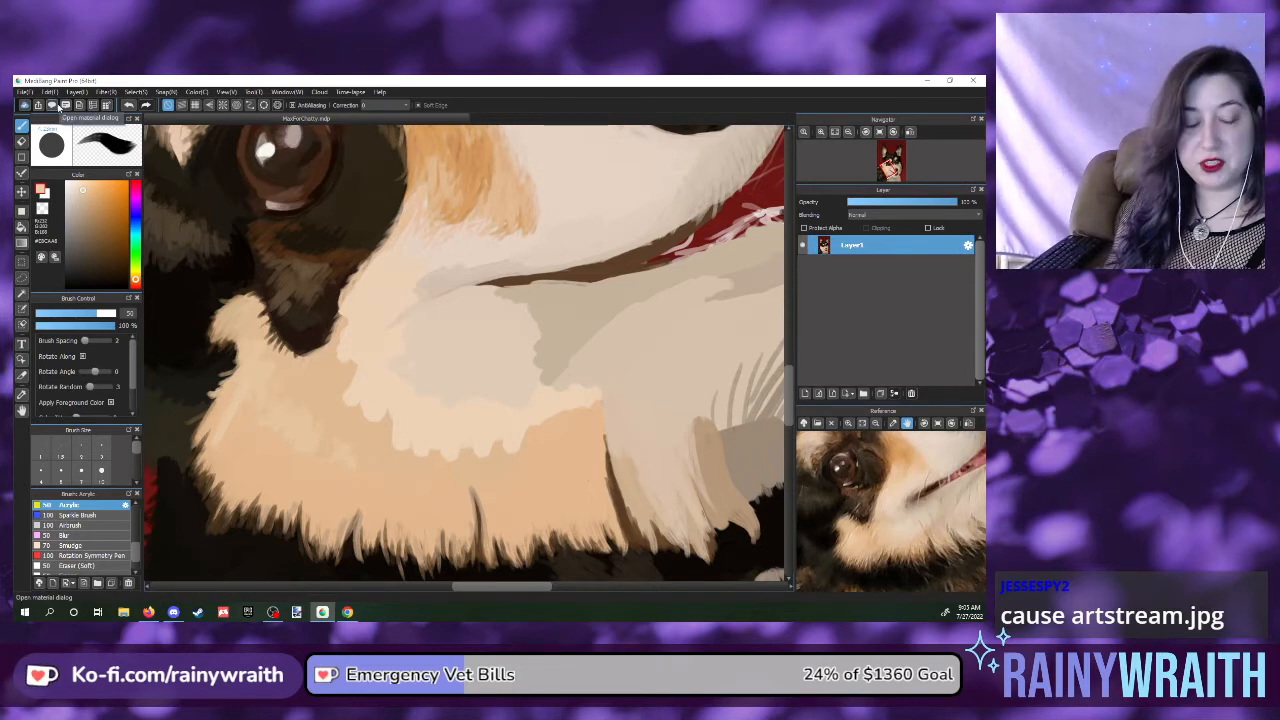
key(alt+Tab)
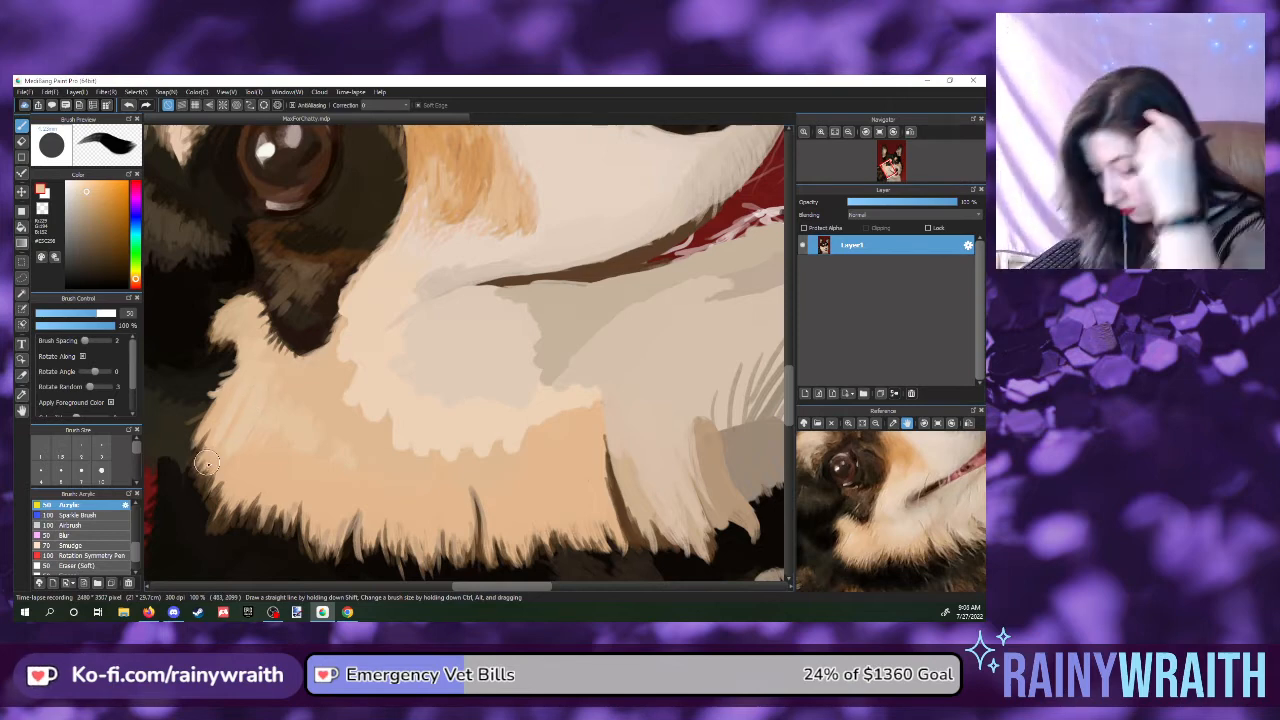
click(858, 555)
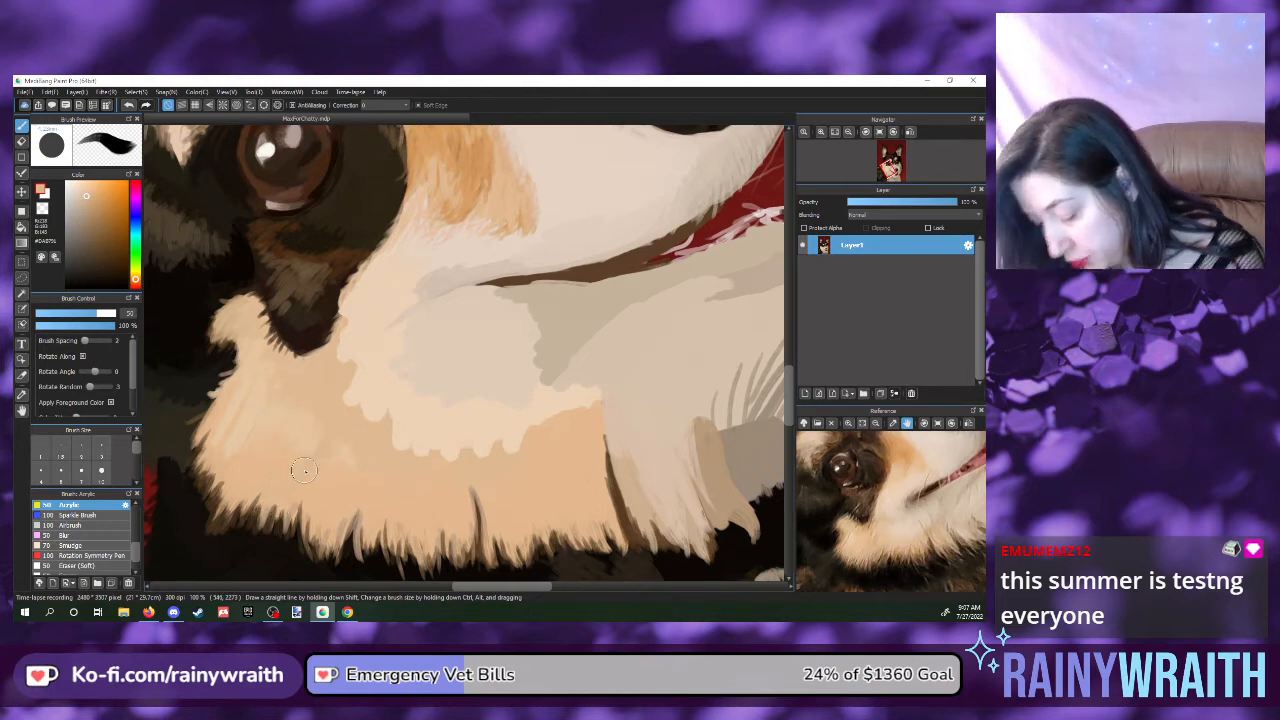
- Sample a light peach from the reference photo and paint pointed fur strands along the cheek's outer edge over the black fur
click(851, 553)
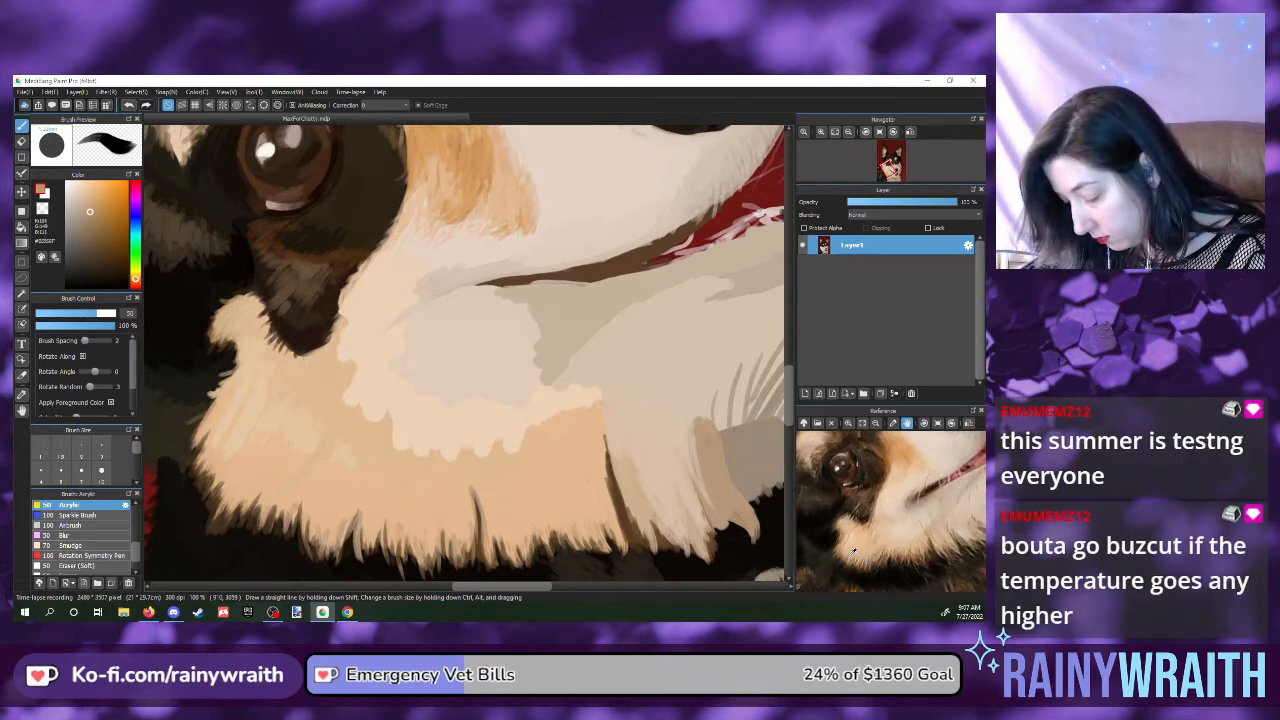
click(851, 553)
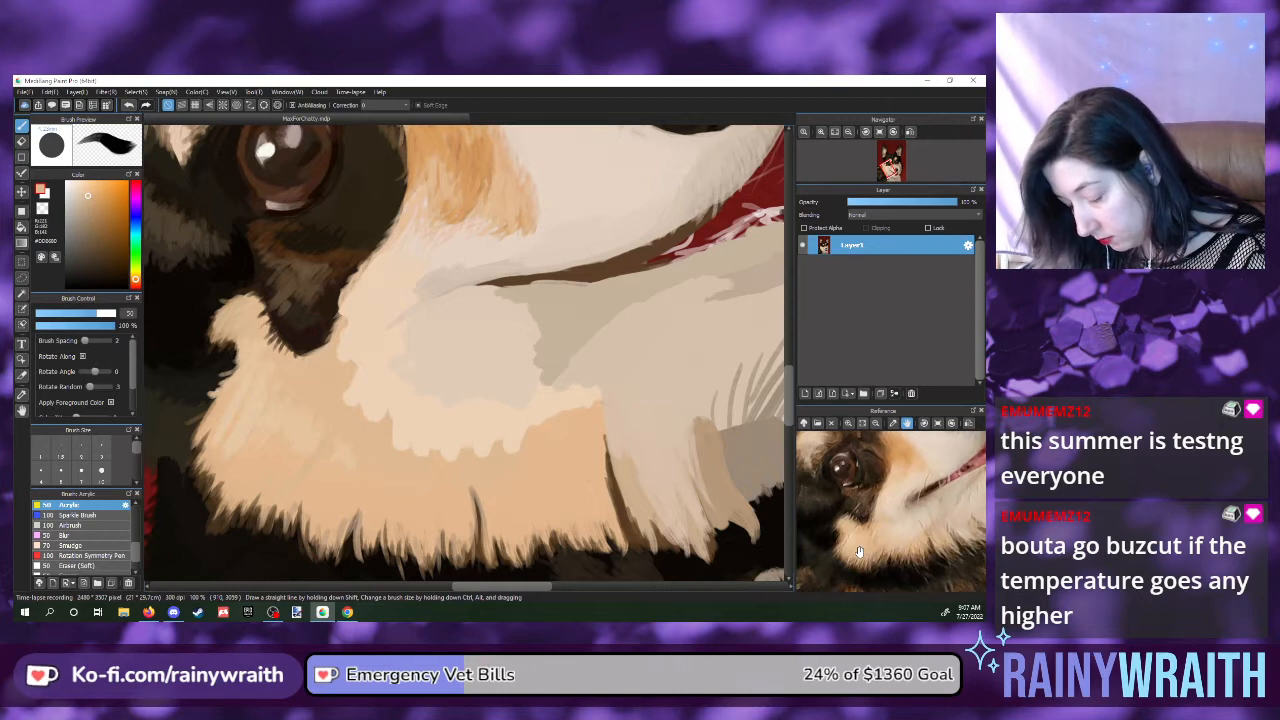
click(856, 547)
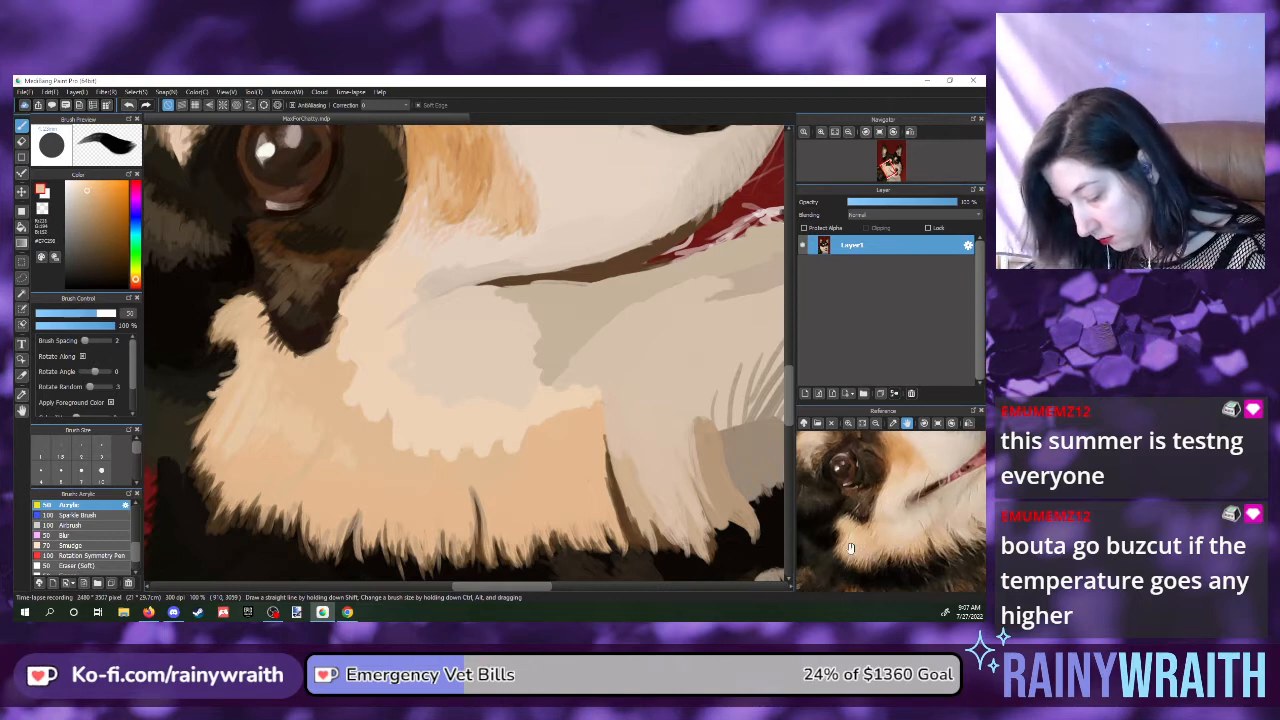
click(850, 546)
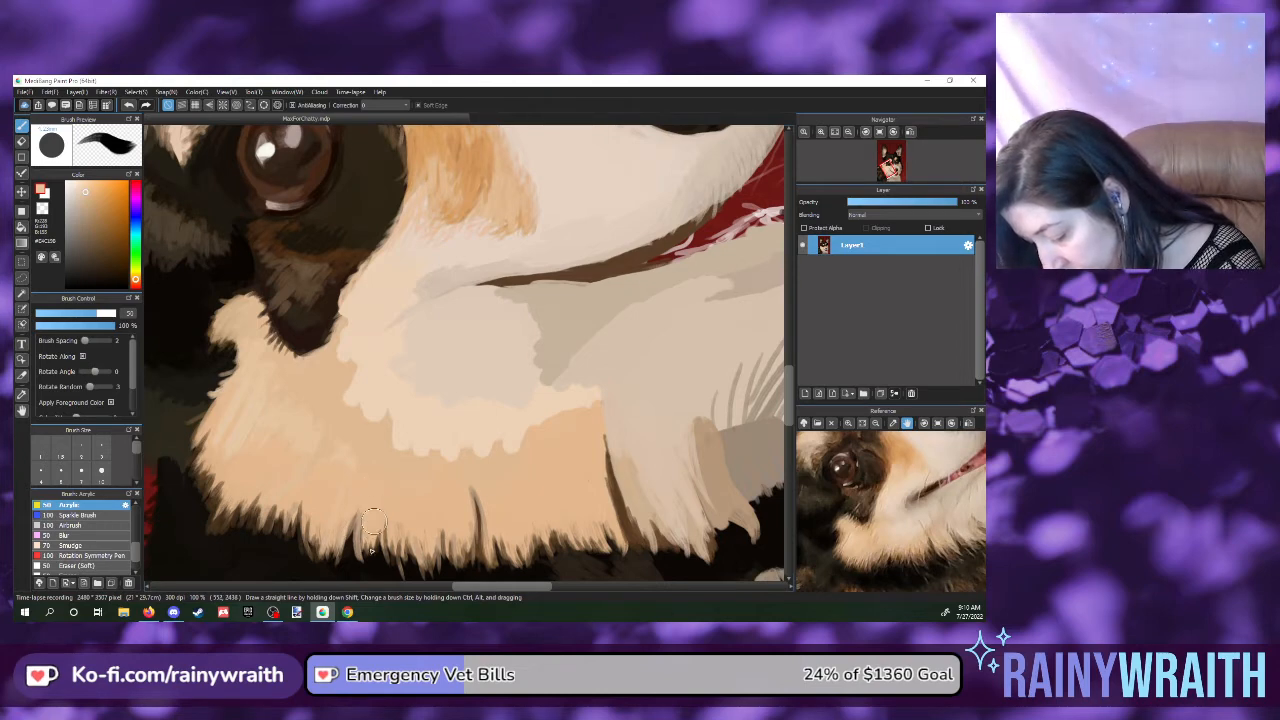
drag(372, 557, 399, 514)
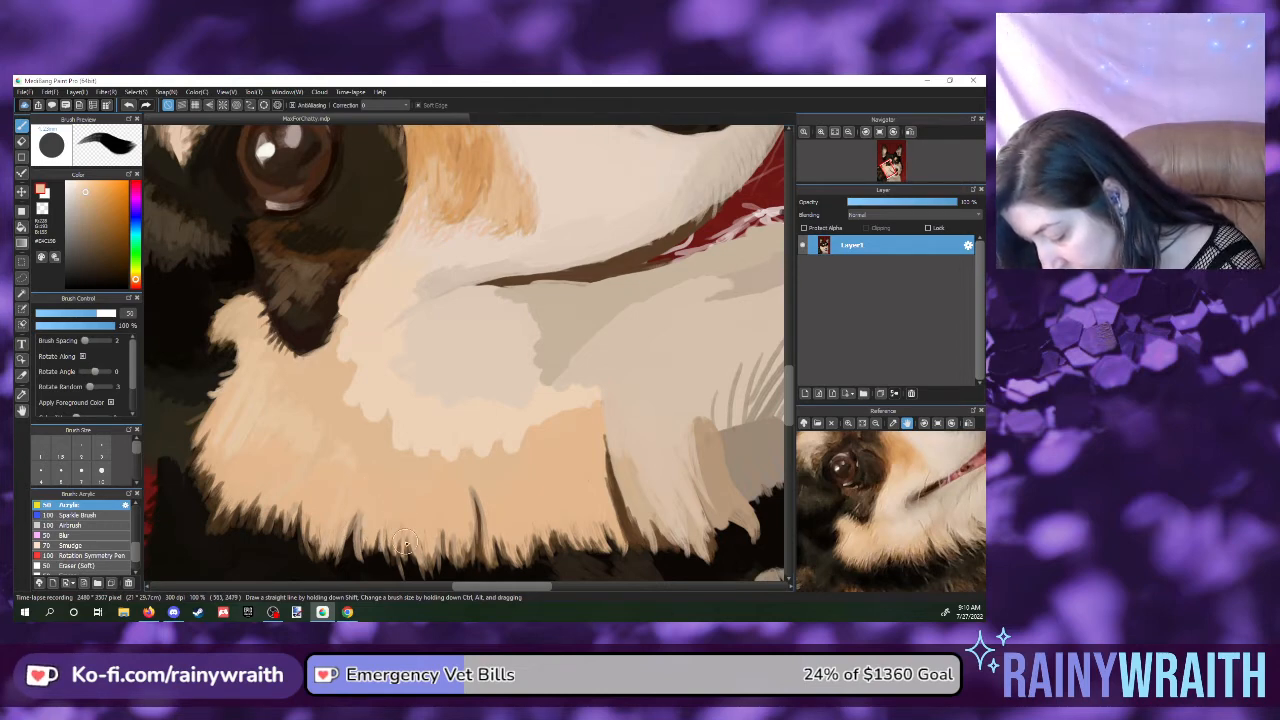
mouse_move(426, 560)
mouse_down()
mouse_move(406, 520)
mouse_move(444, 537)
mouse_up()
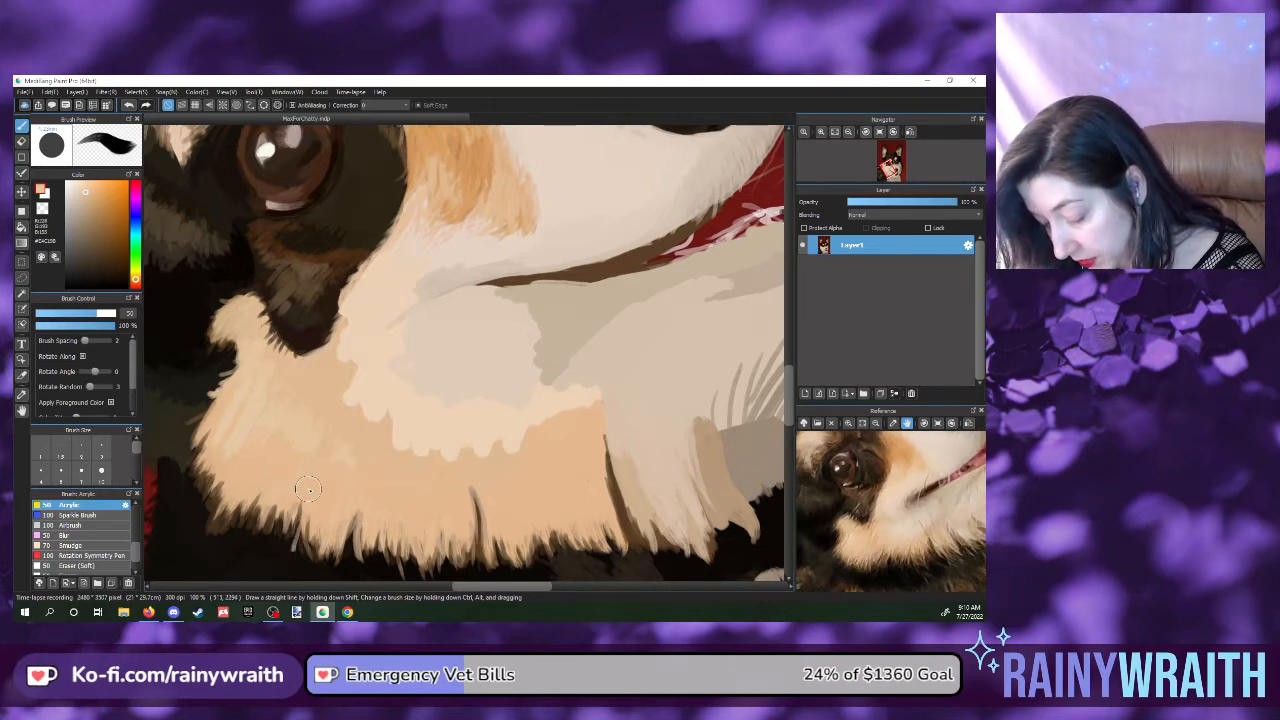
mouse_move(298, 506)
mouse_down()
mouse_move(265, 523)
mouse_move(284, 471)
mouse_move(257, 531)
mouse_up()
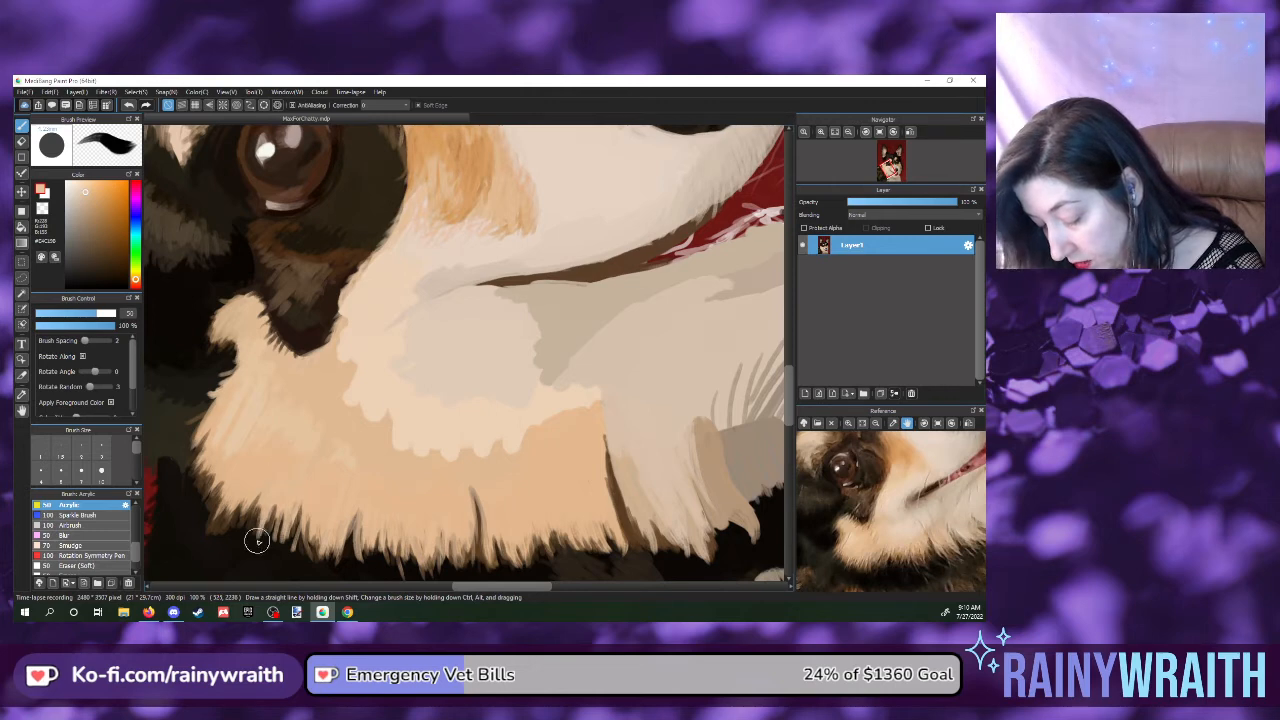
drag(263, 484, 240, 528)
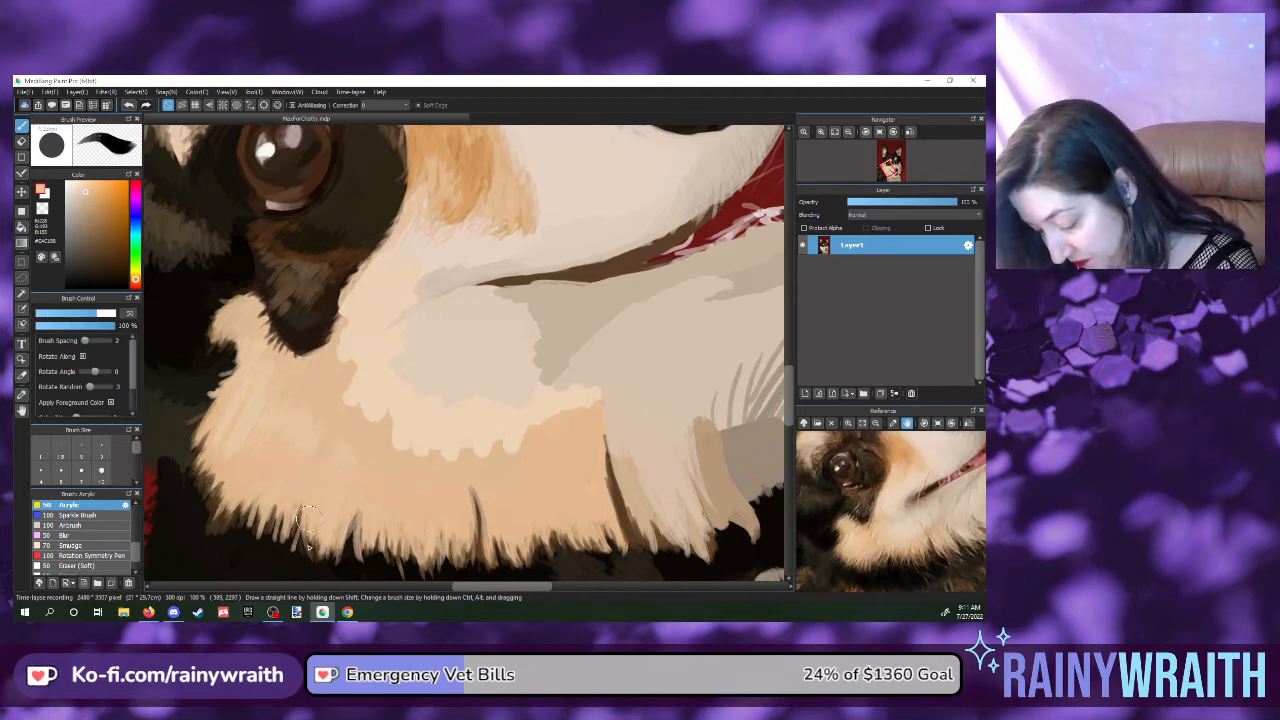
drag(304, 520, 297, 550)
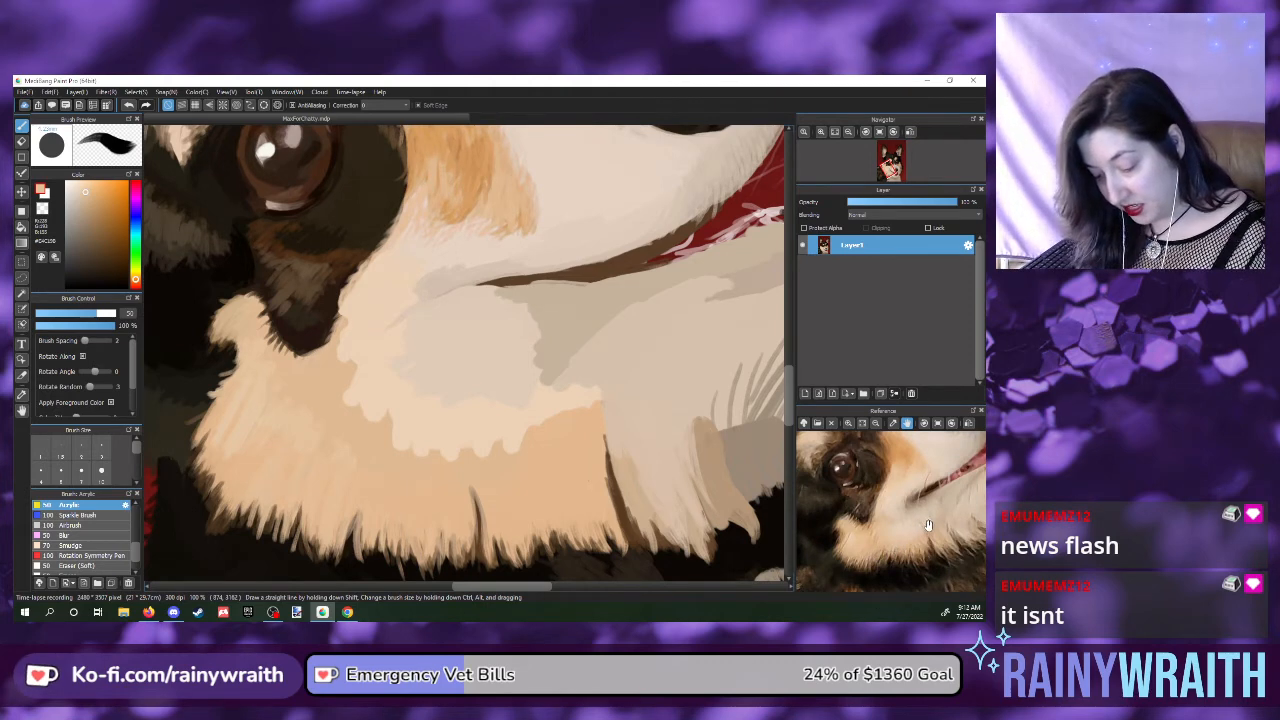
- Sample an orange-tan and a paler peach from the reference photo and paint fine strands across the cheek up to the pale scalloped patch
click(875, 539)
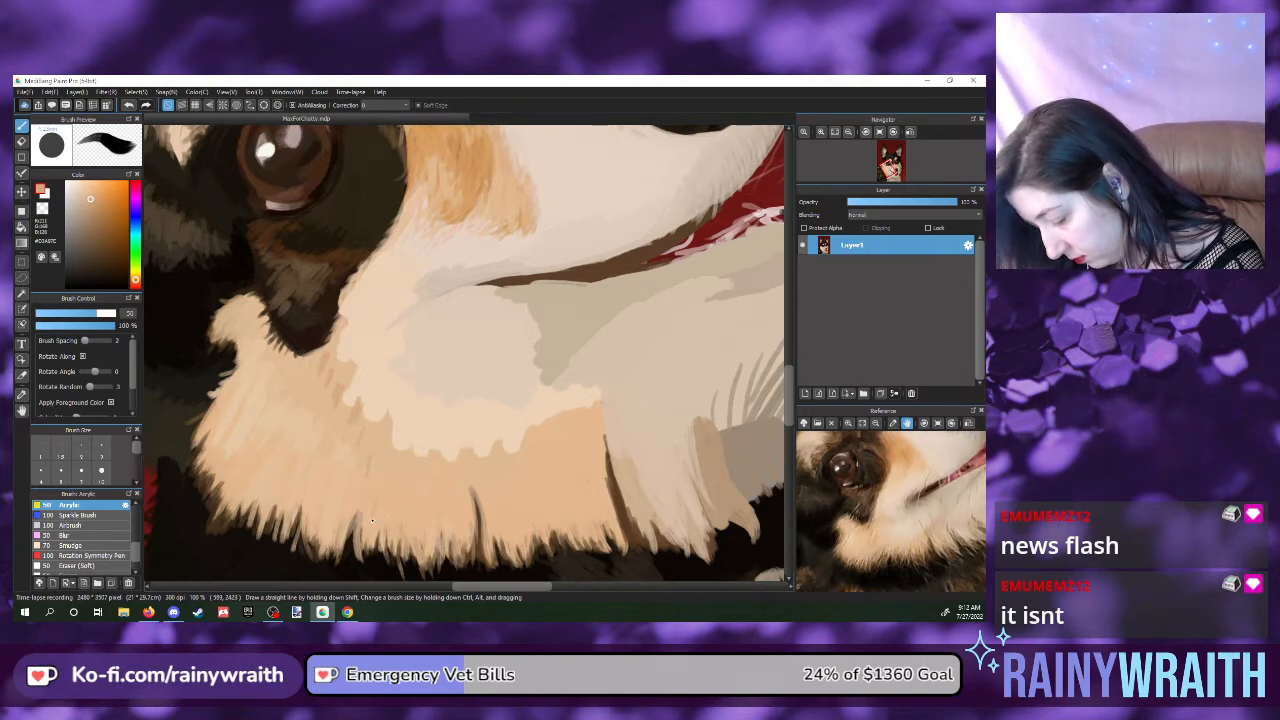
drag(362, 517, 355, 552)
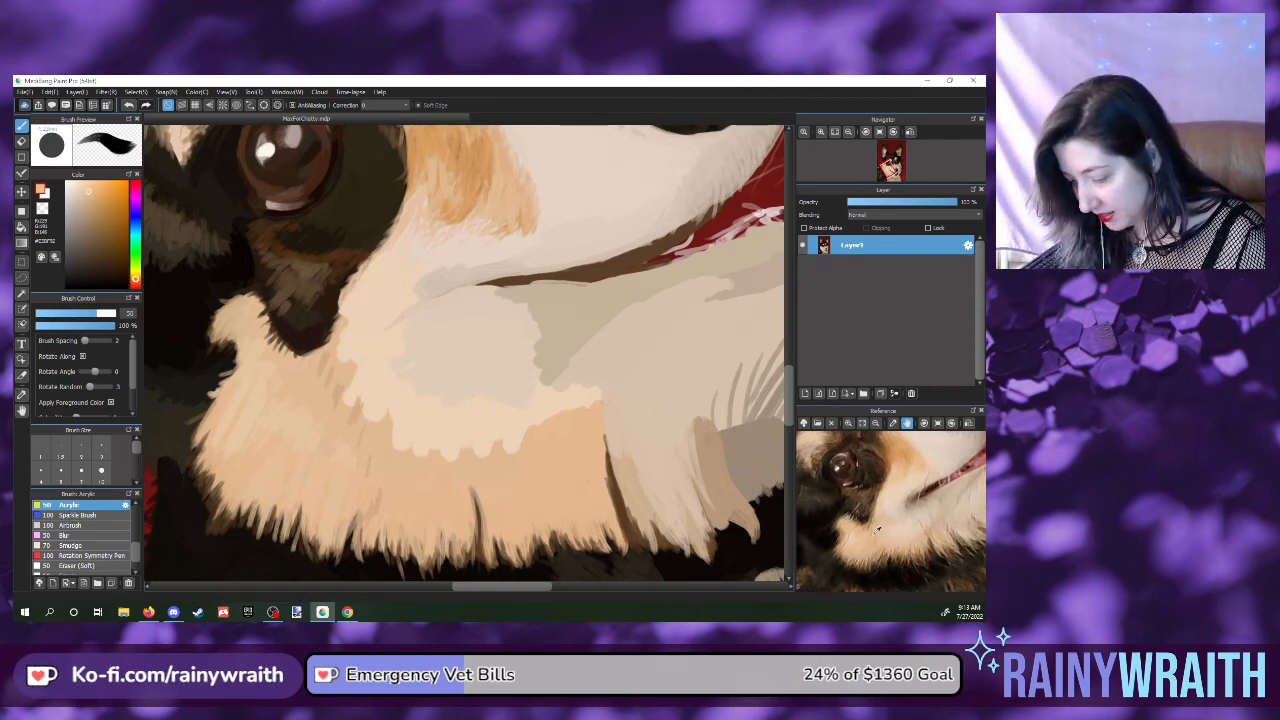
click(873, 534)
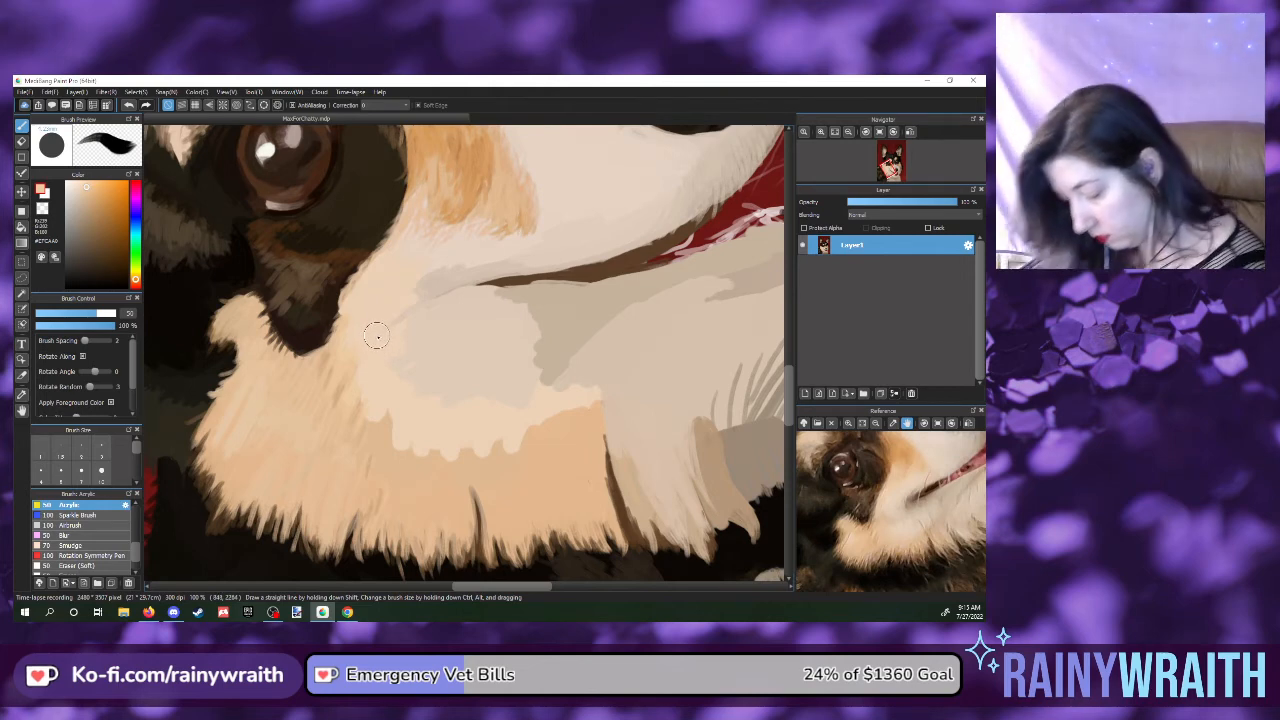
- Sample beige and peach tones from the reference photo and paint fine strands beside the pale cheek patch and over its scalloped lower edge
click(886, 513)
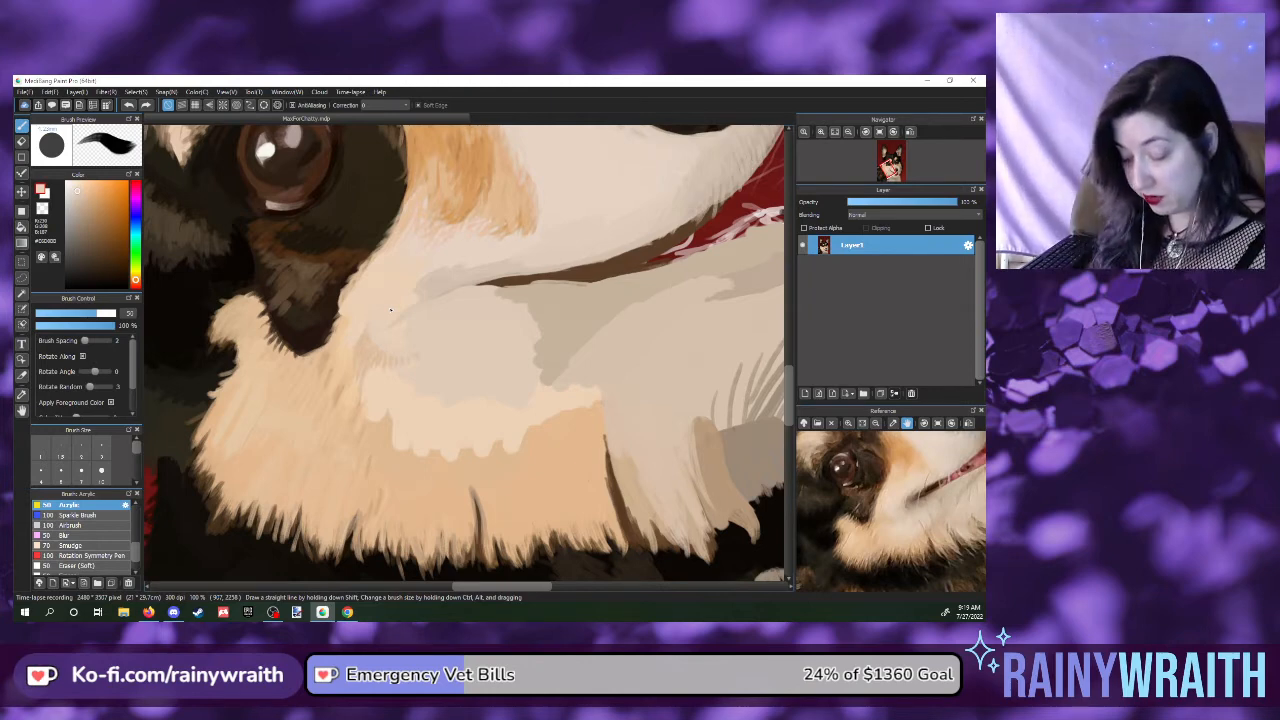
click(884, 513)
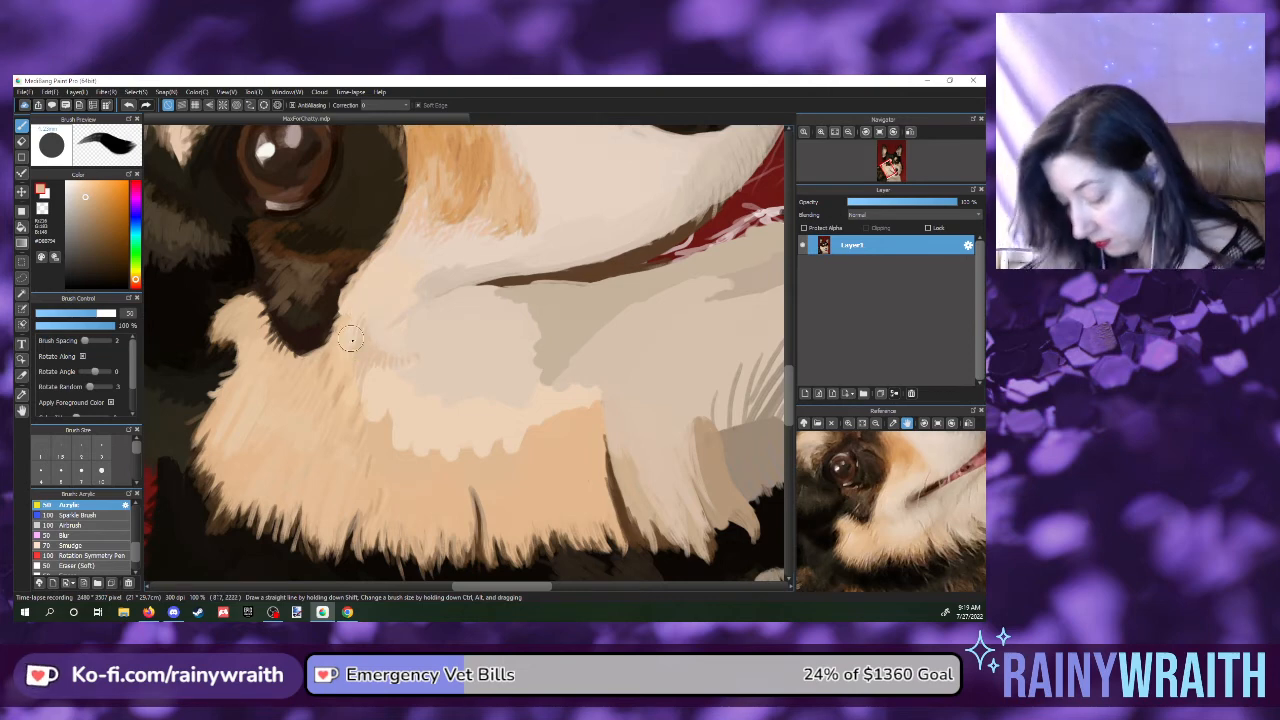
click(884, 503)
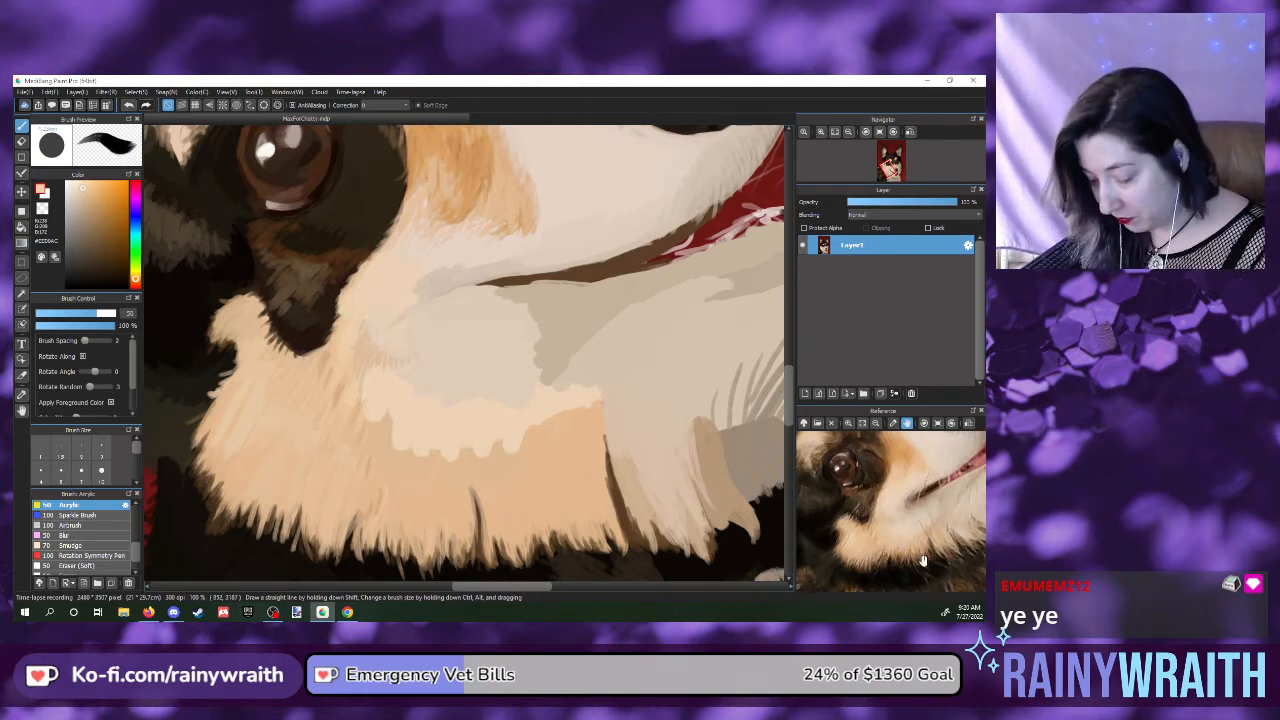
click(881, 526)
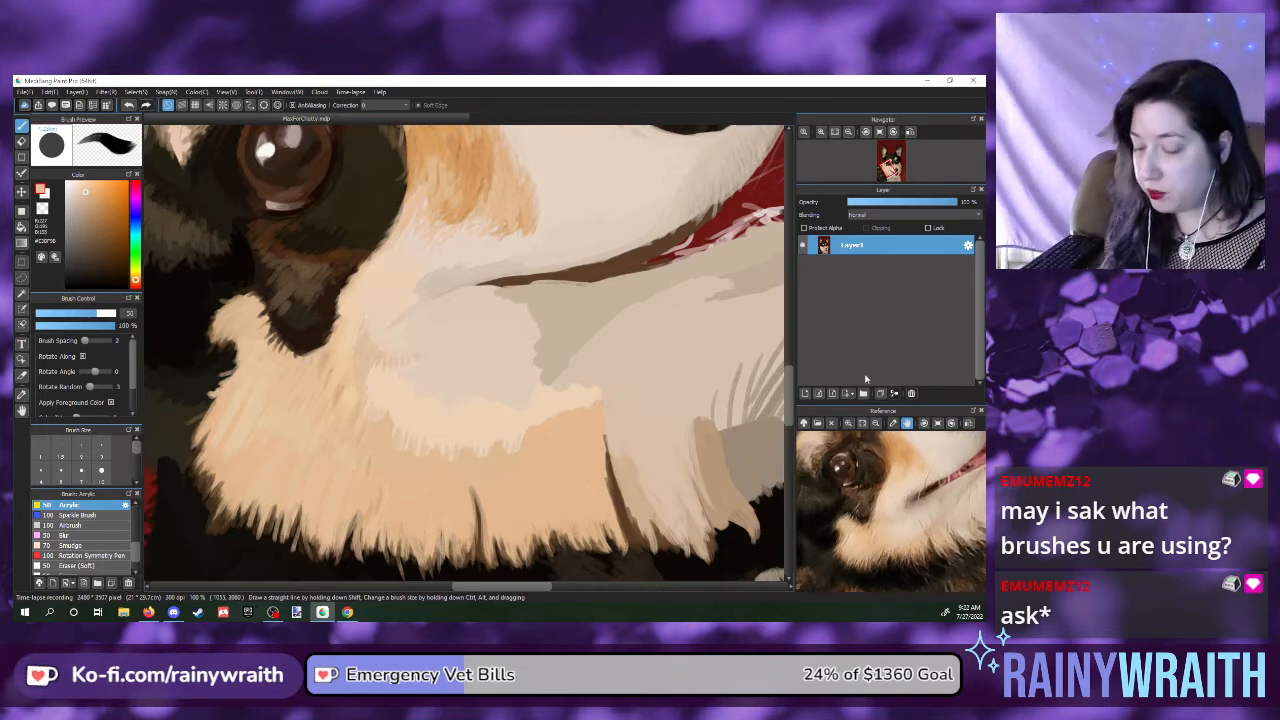
- Review the whole portrait upright, checking the painted cheek fur against the rest of the face
click(835, 131)
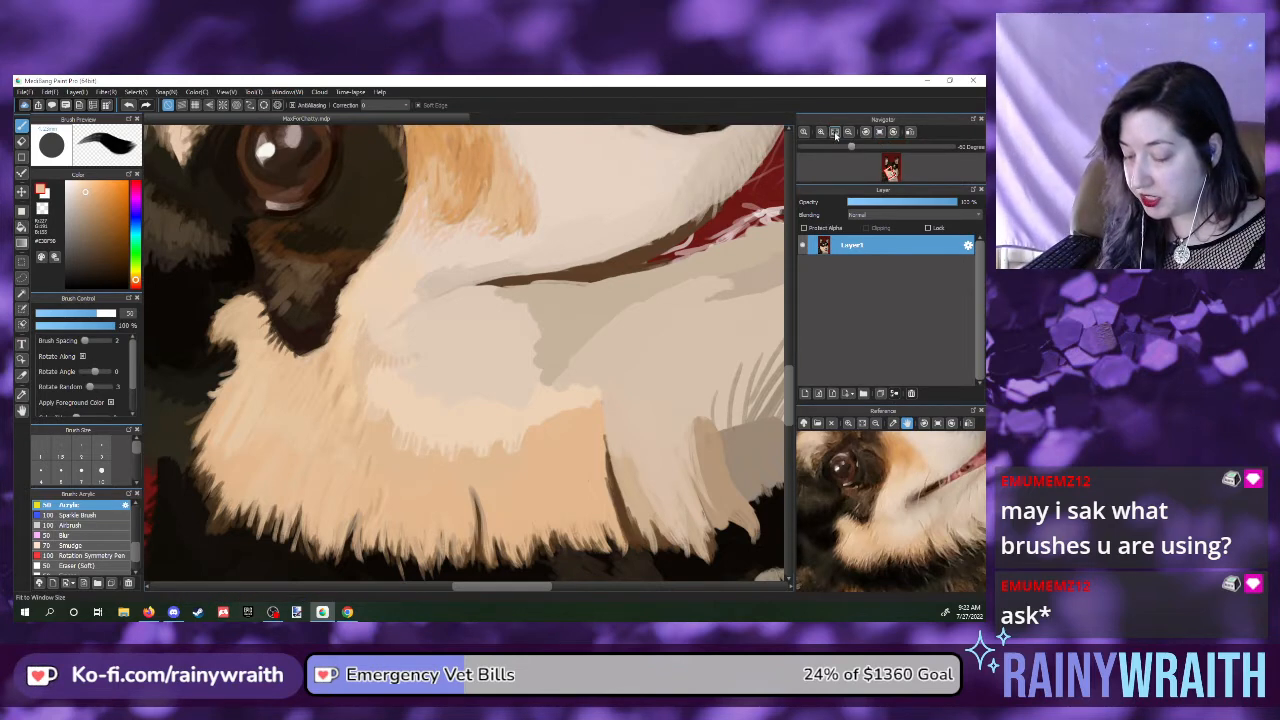
click(835, 132)
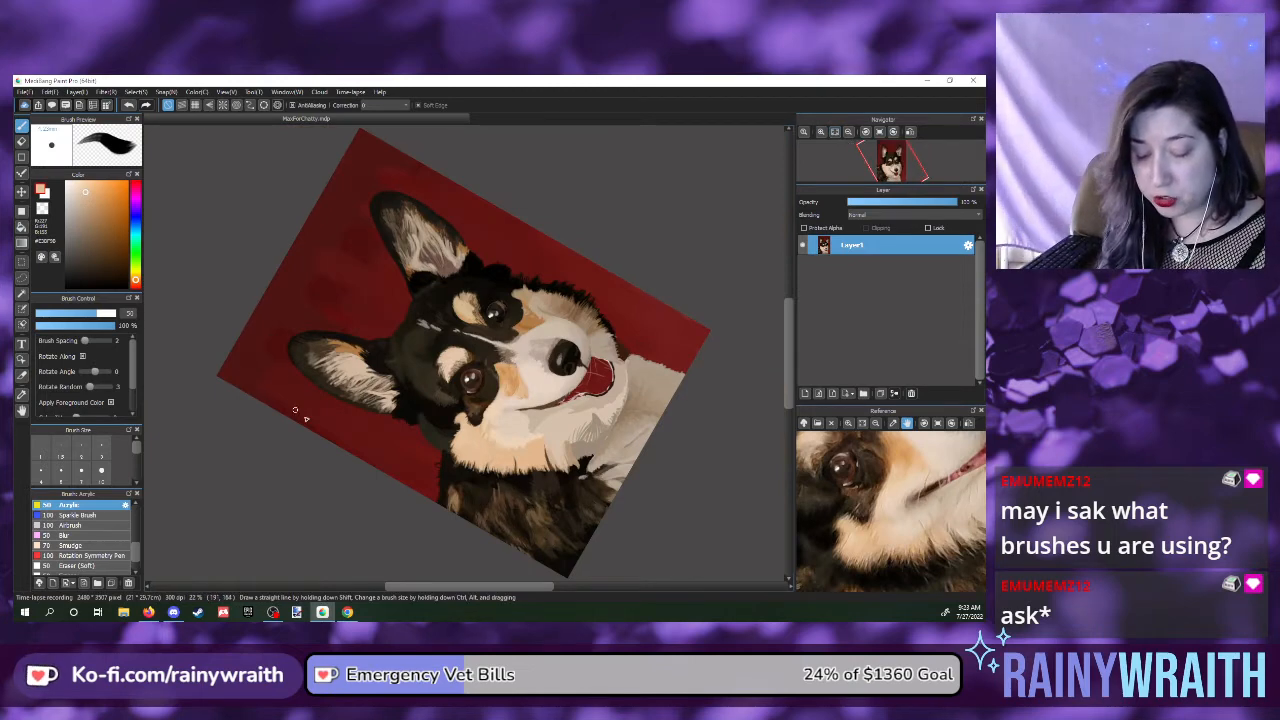
click(880, 132)
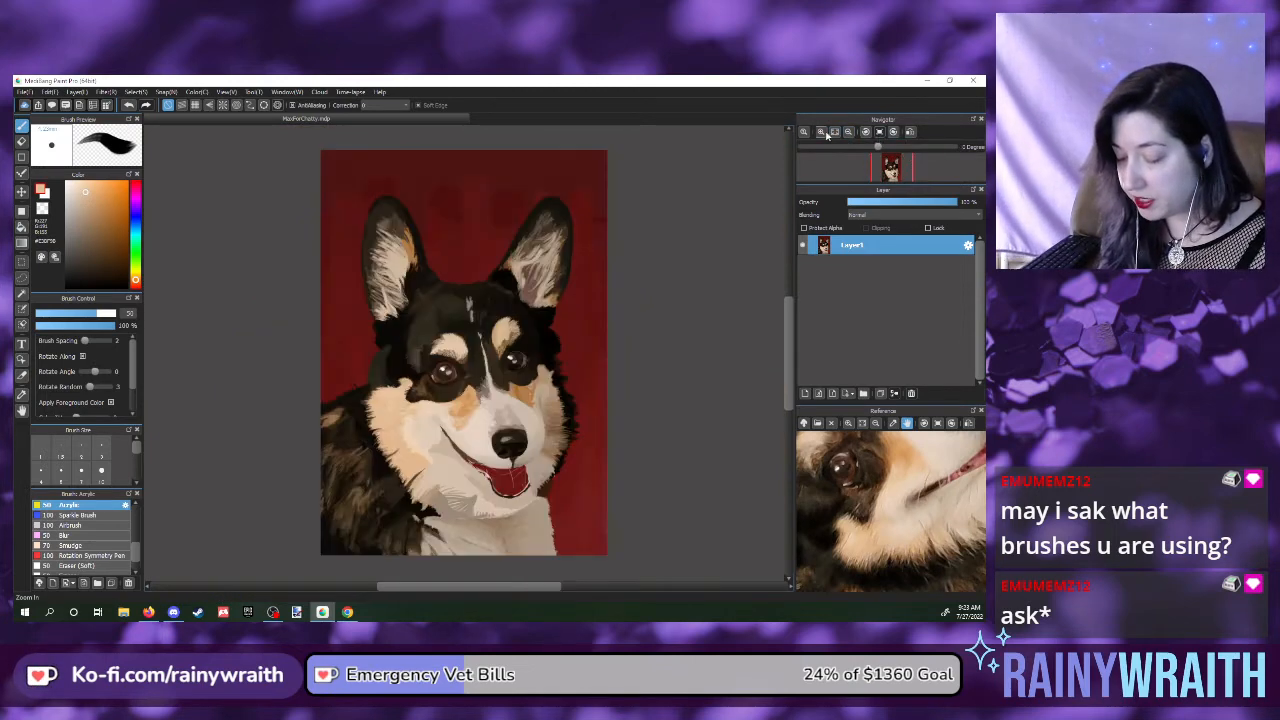
click(835, 132)
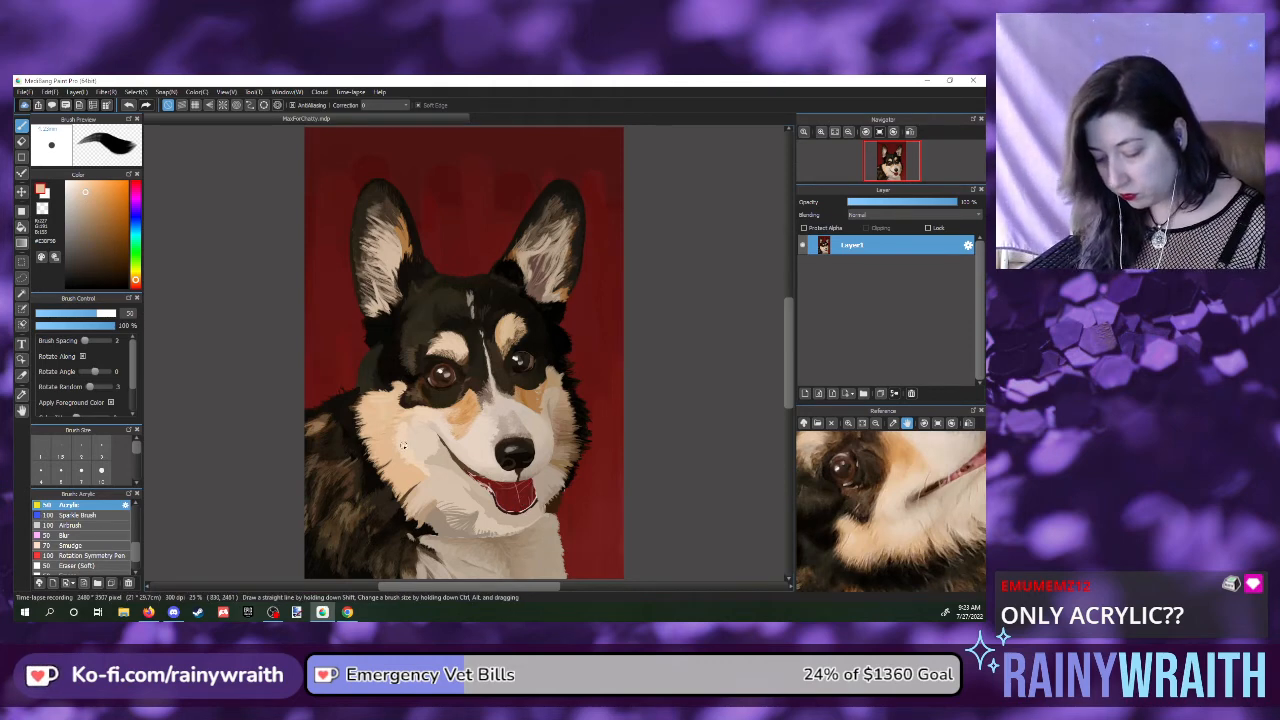
scroll(403, 447, up, 2)
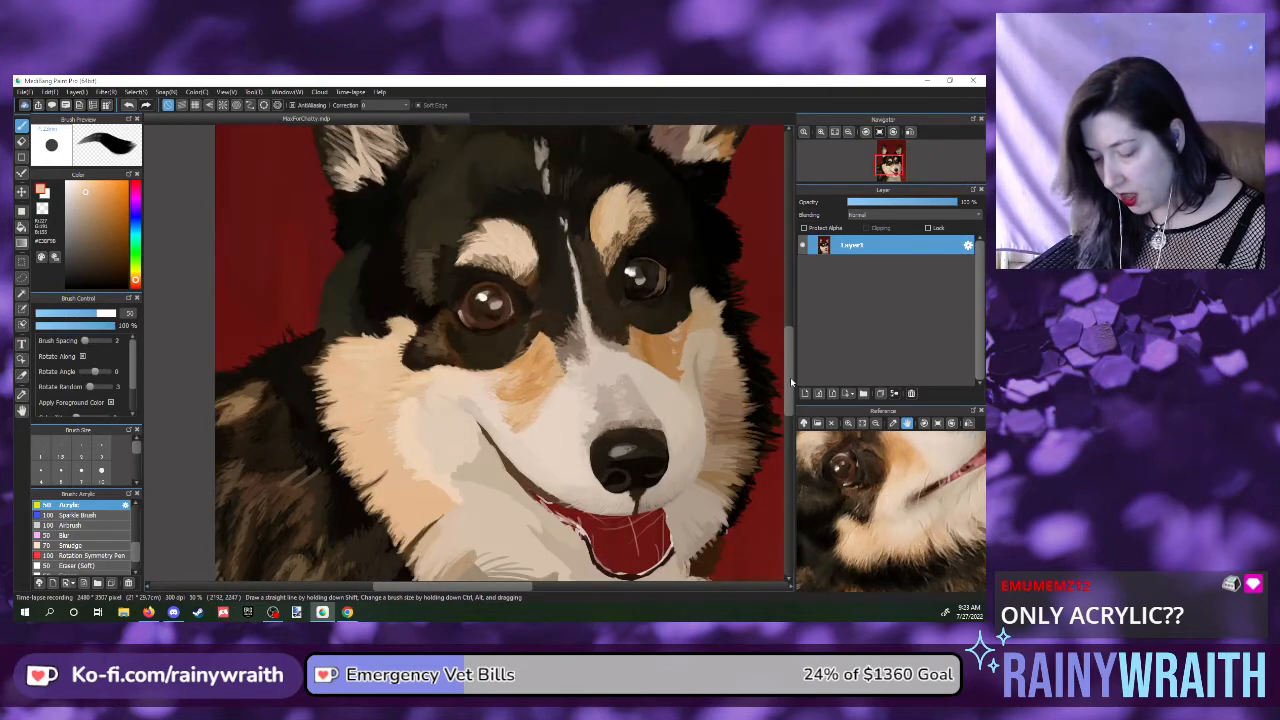
drag(790, 377, 792, 408)
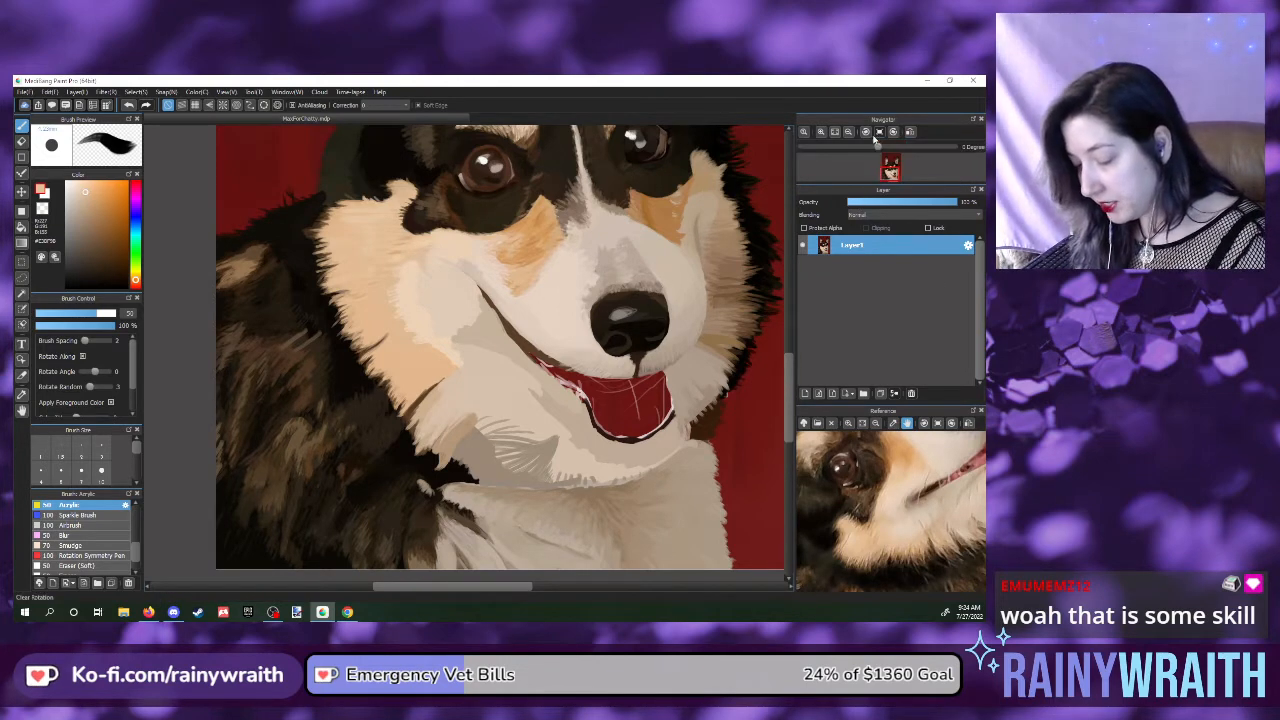
scroll(564, 312, up, 3)
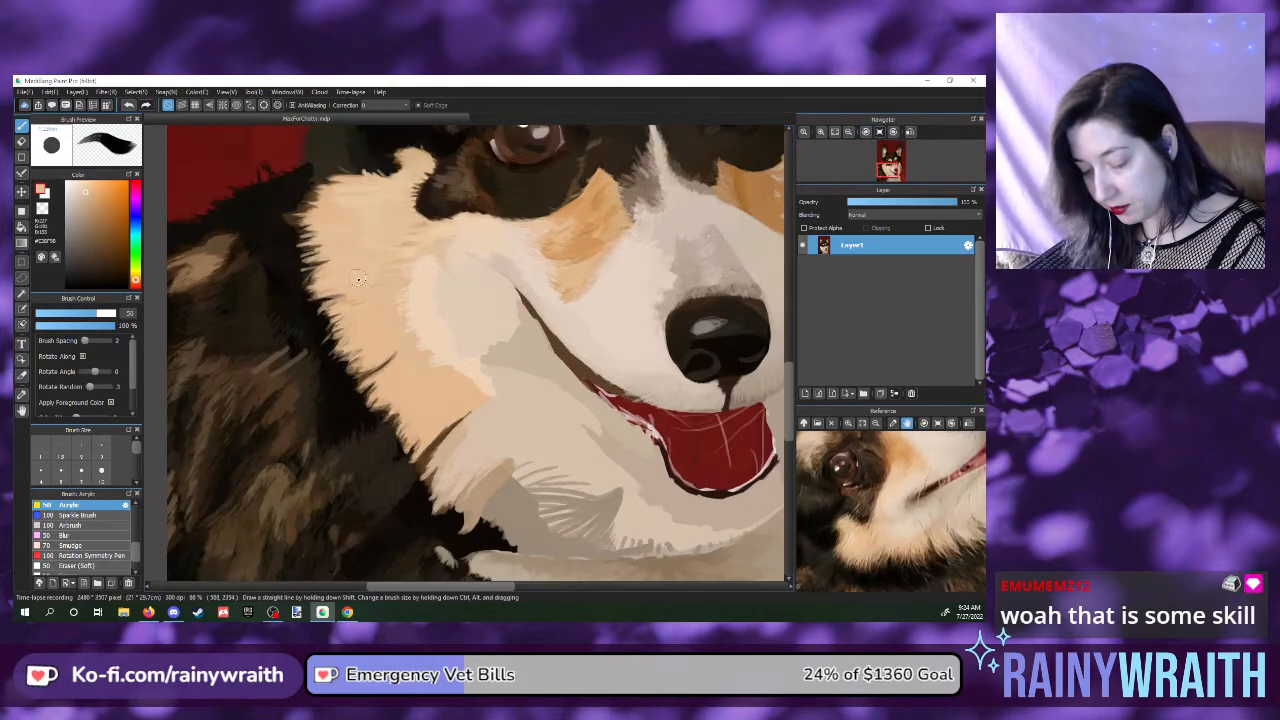
- Sample pale beige tones from the reference photo and paint soft strands blending the grey-beige cheek patch into the surrounding peach fur
click(866, 133)
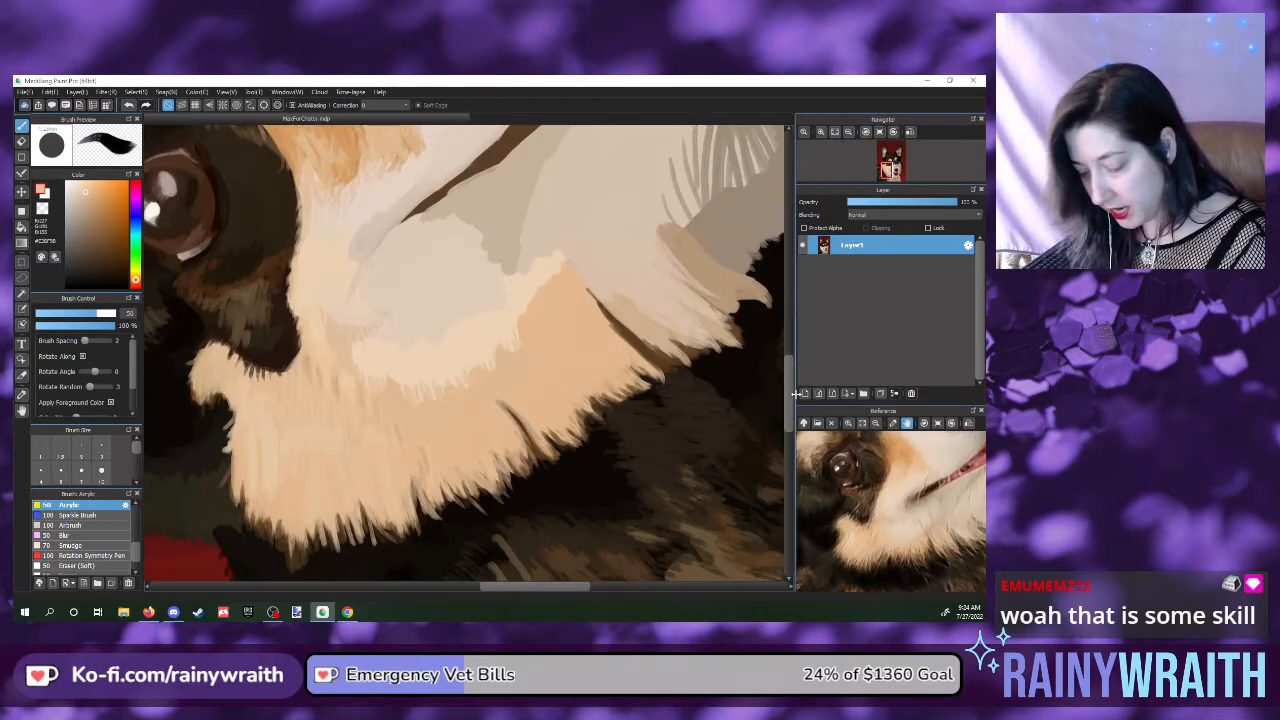
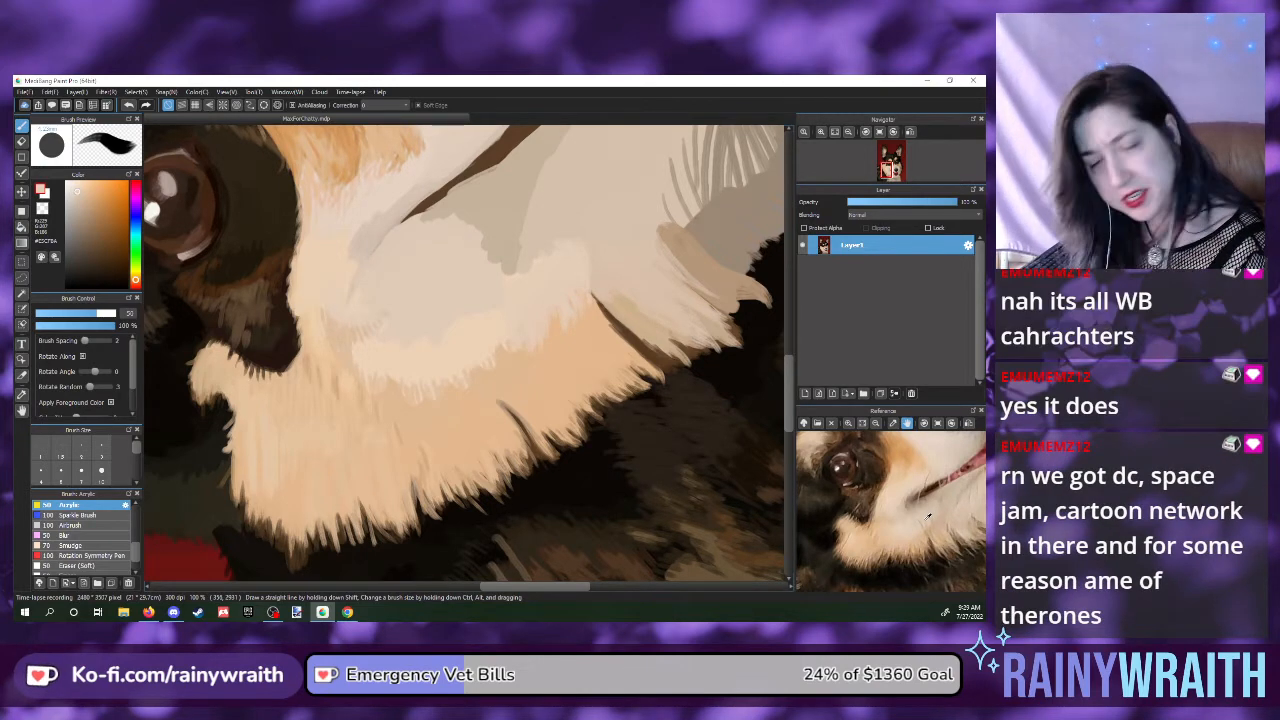
click(926, 518)
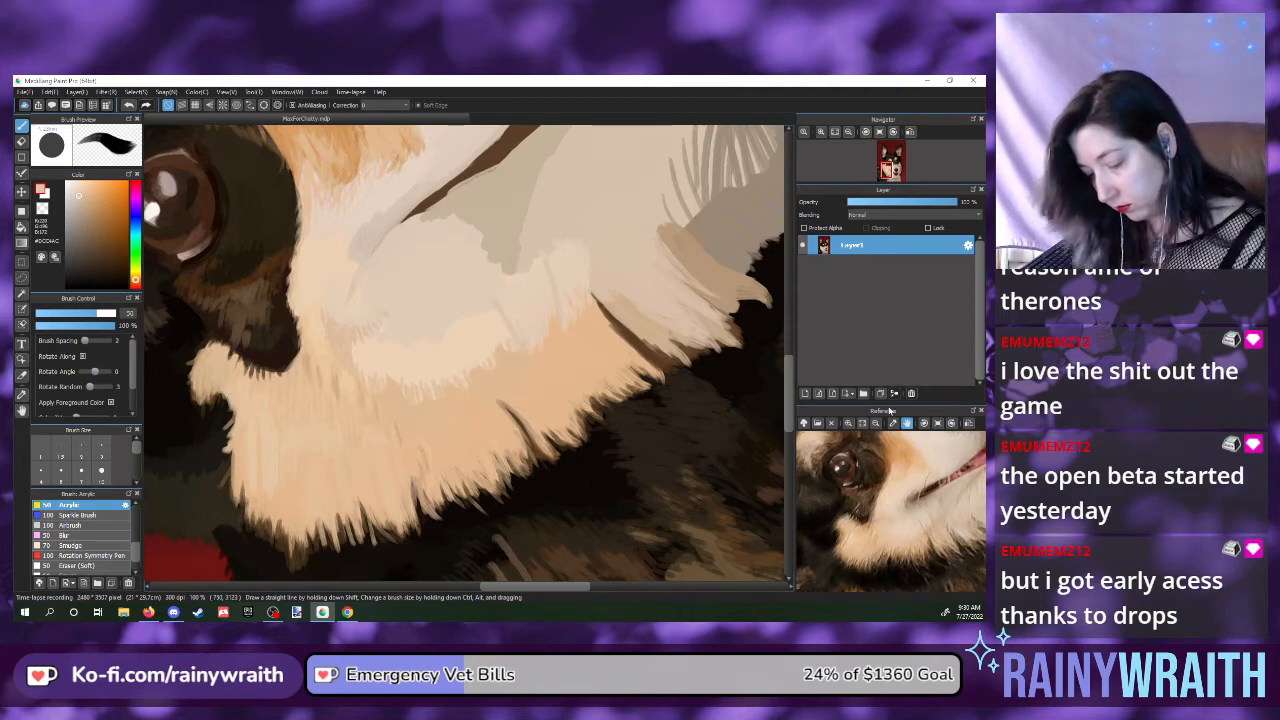
scroll(790, 400, up, 3)
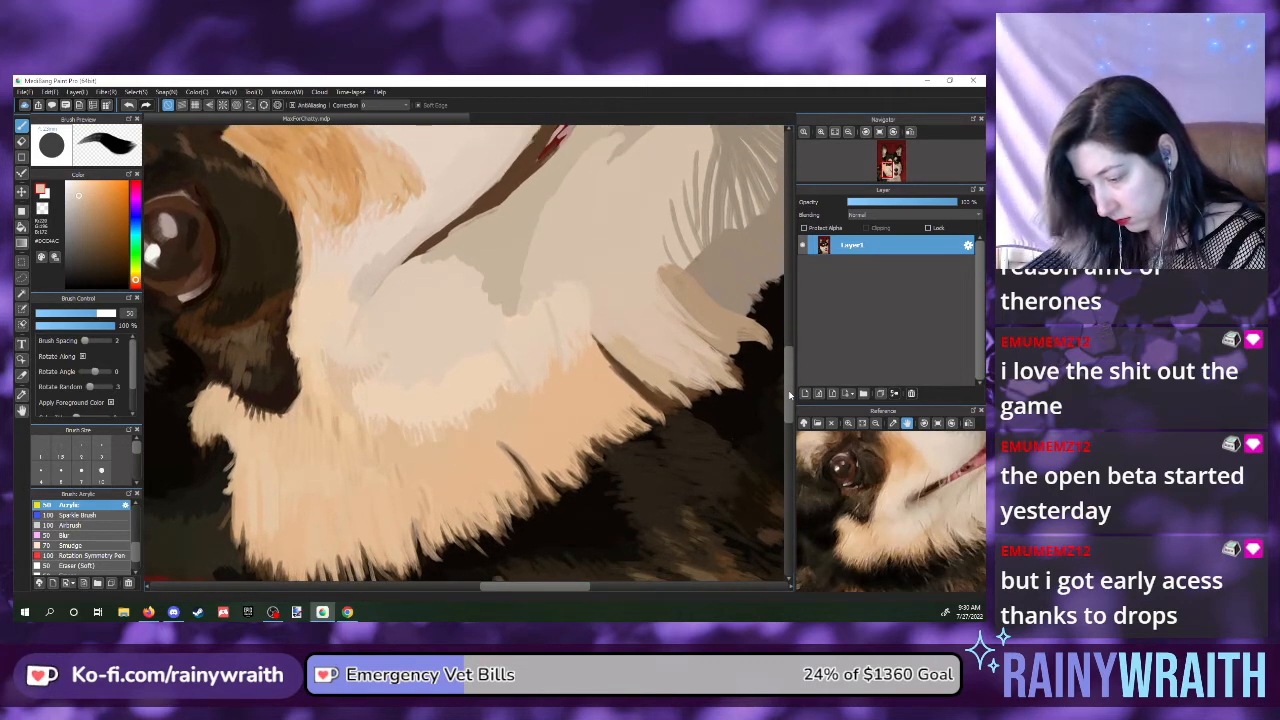
key(ctrl+z)
key(ctrl+y)
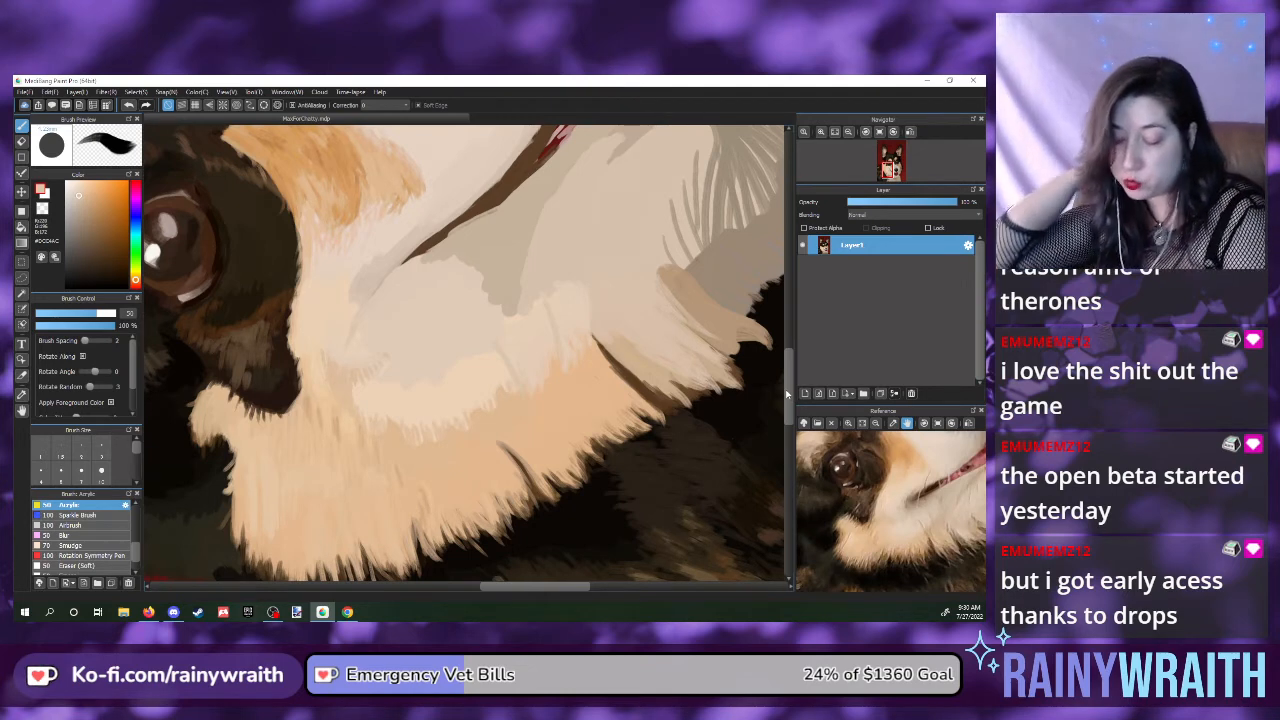
drag(916, 532, 910, 522)
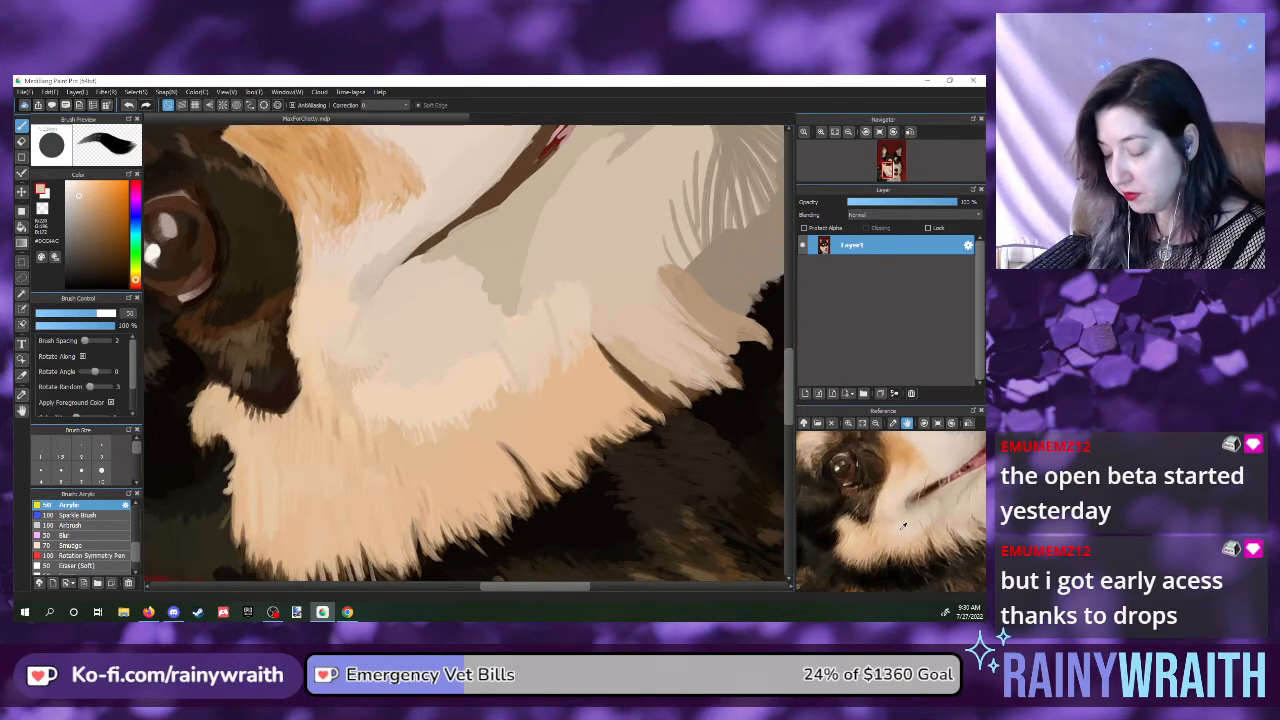
click(903, 526)
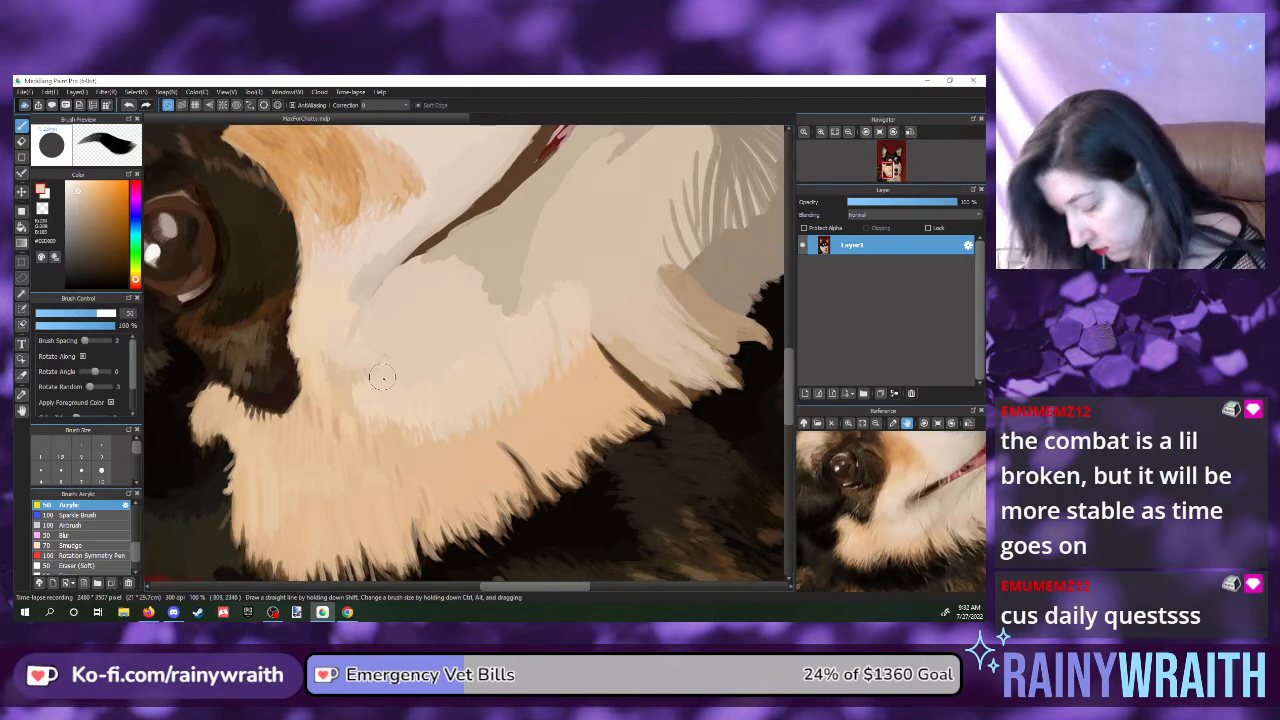
- Sample beige and tan tones from the reference photo and paint a soft curved strand at the cheek patch's corner near the eye
click(890, 519)
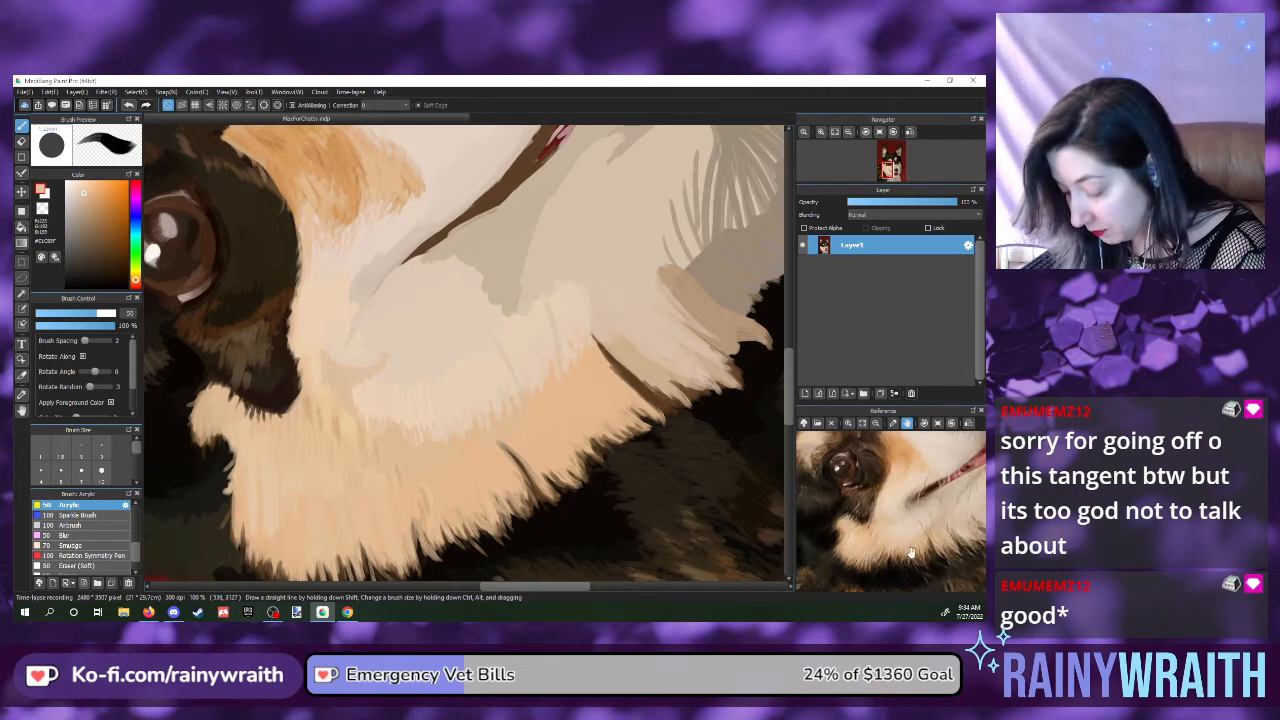
click(888, 508)
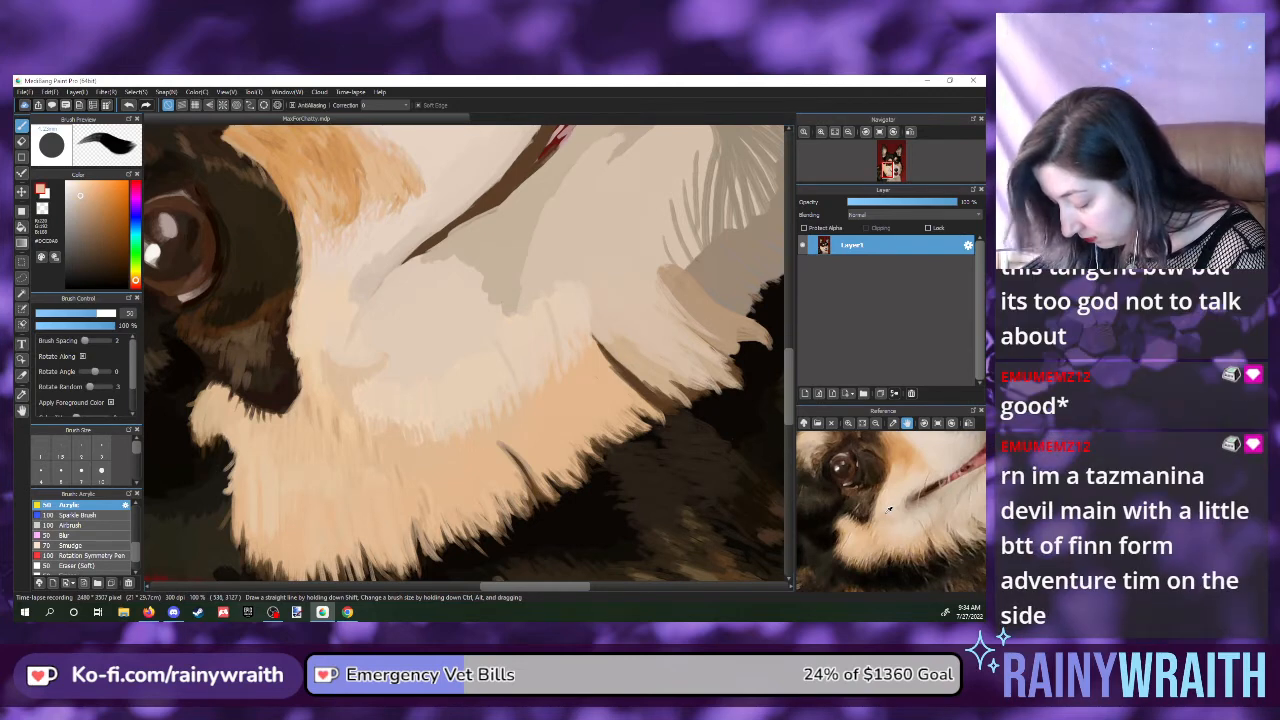
click(885, 513)
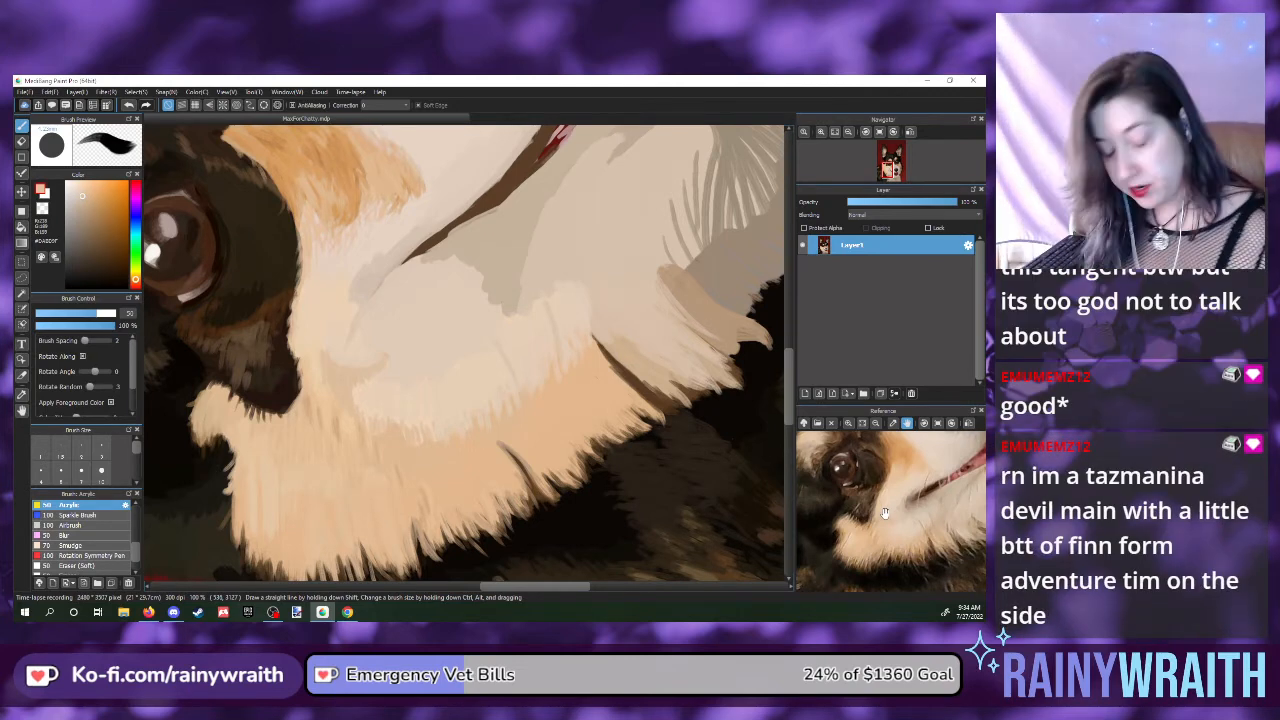
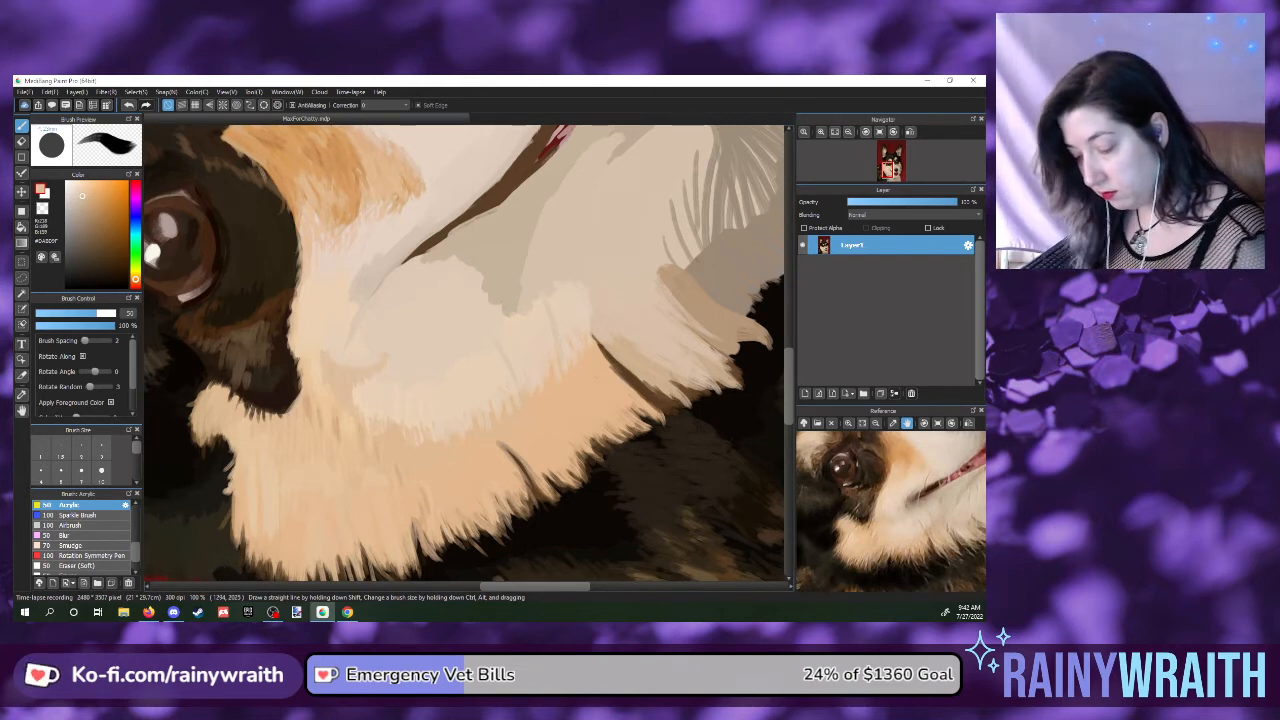
mouse_move(855, 141)
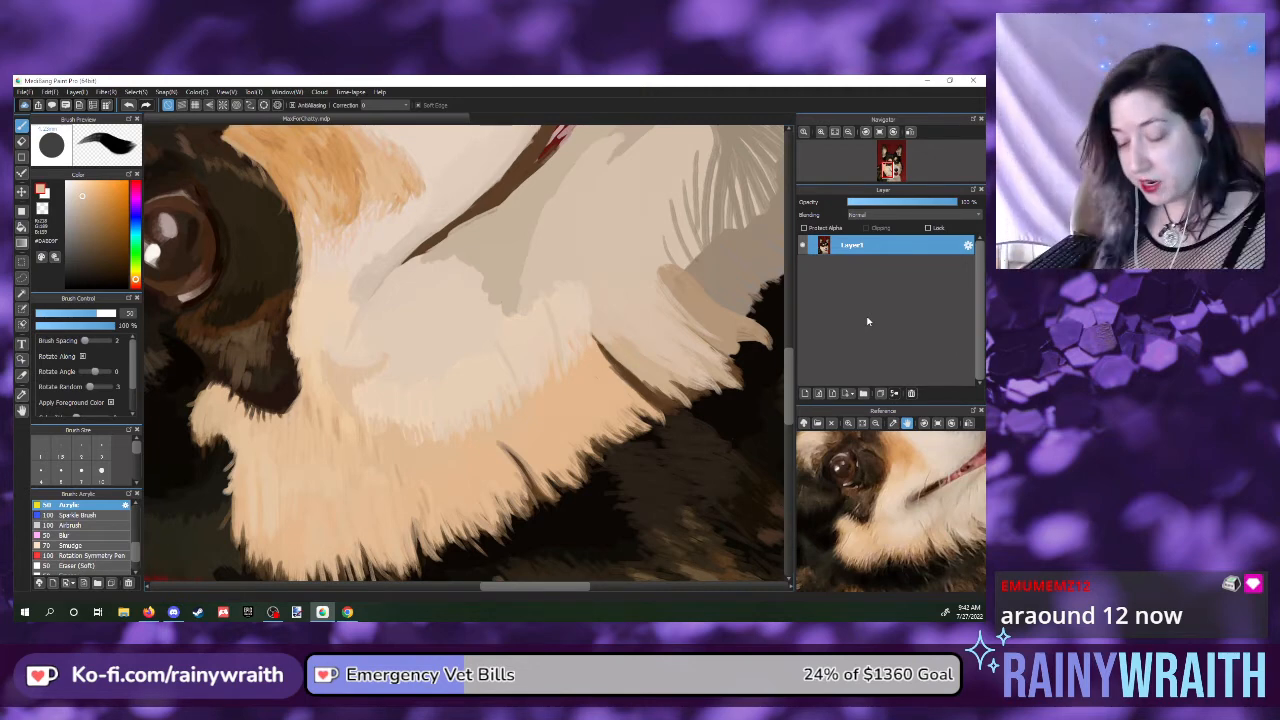
- Sample a pale cream from the reference photo and paint long, light strands from the cheek patch's lower edge over the peach fur
click(895, 525)
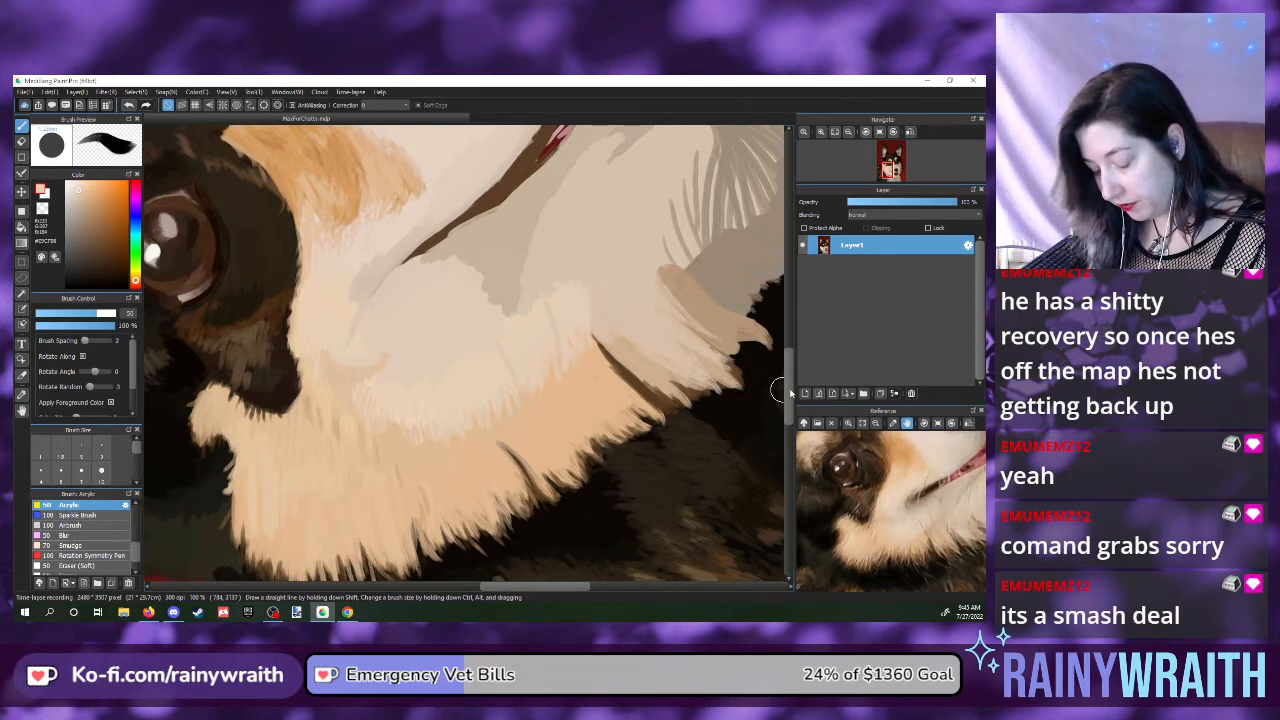
scroll(778, 390, down, 2)
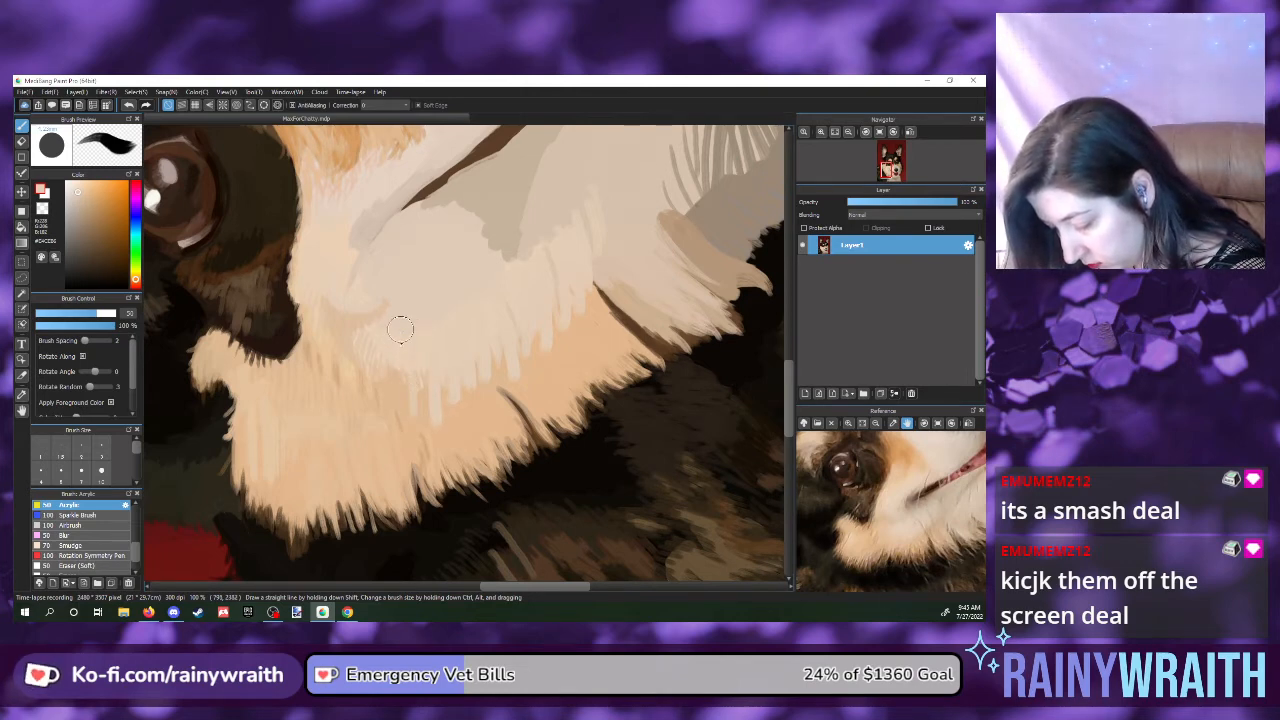
mouse_move(398, 372)
mouse_down()
mouse_move(396, 395)
mouse_move(395, 370)
mouse_up()
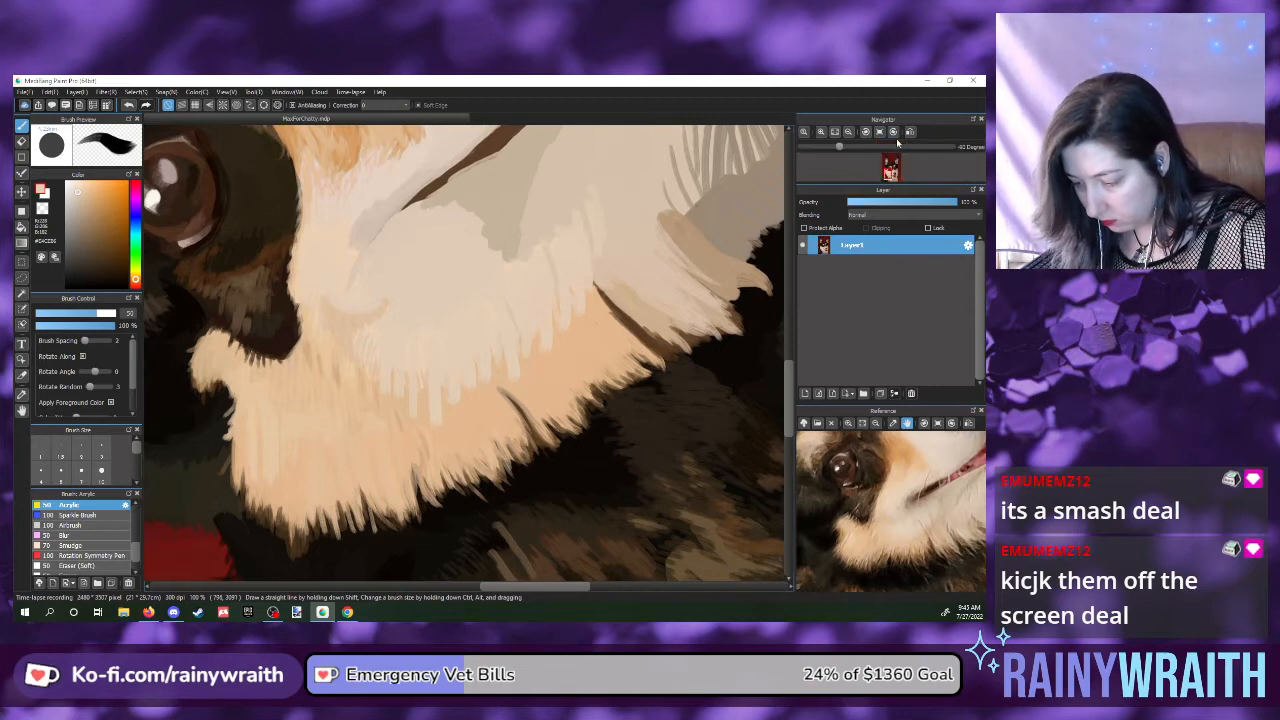
- Rotate and reframe the canvas and the reference photo to compare the cheek and mouth corner at similar angles
click(865, 132)
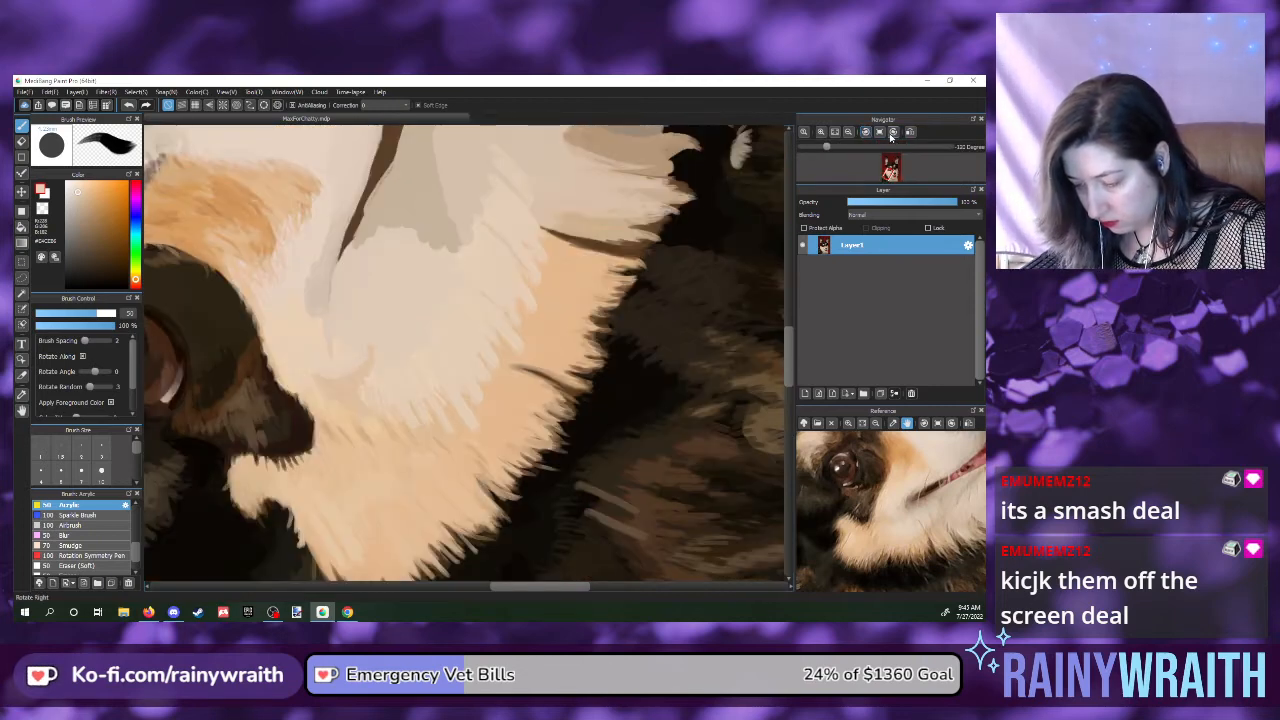
click(893, 132)
click(893, 132)
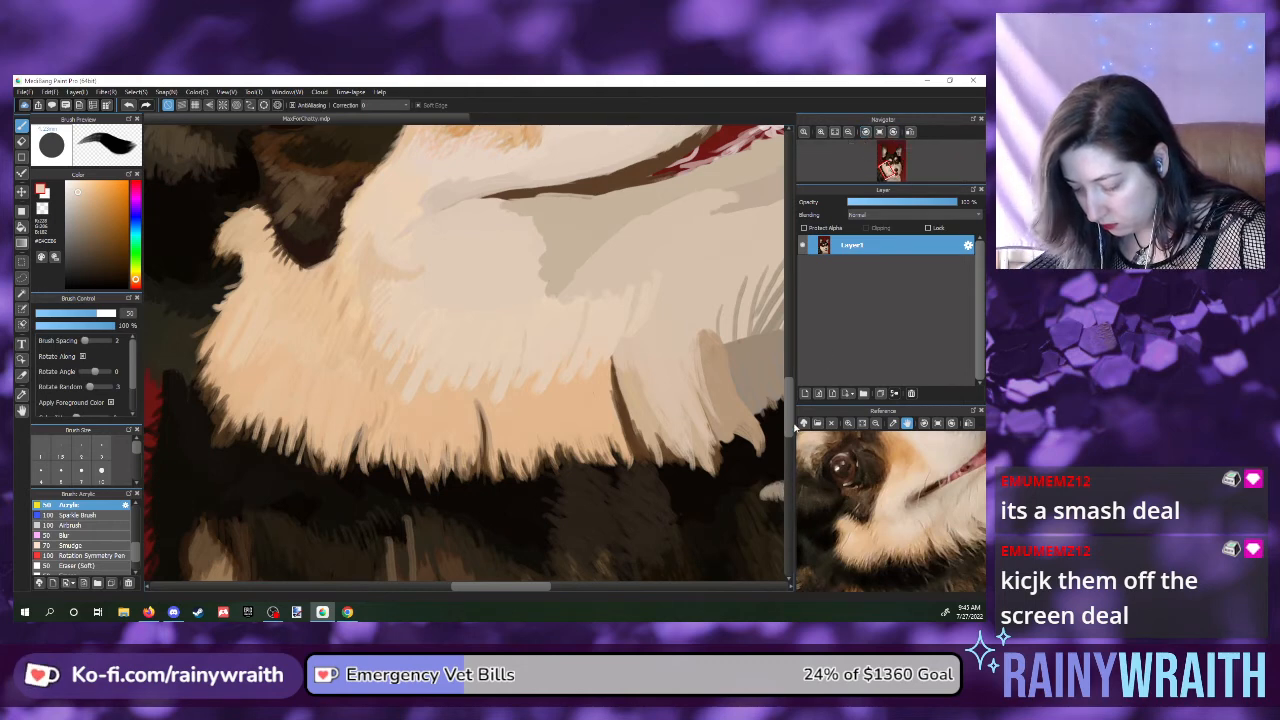
drag(789, 419, 790, 412)
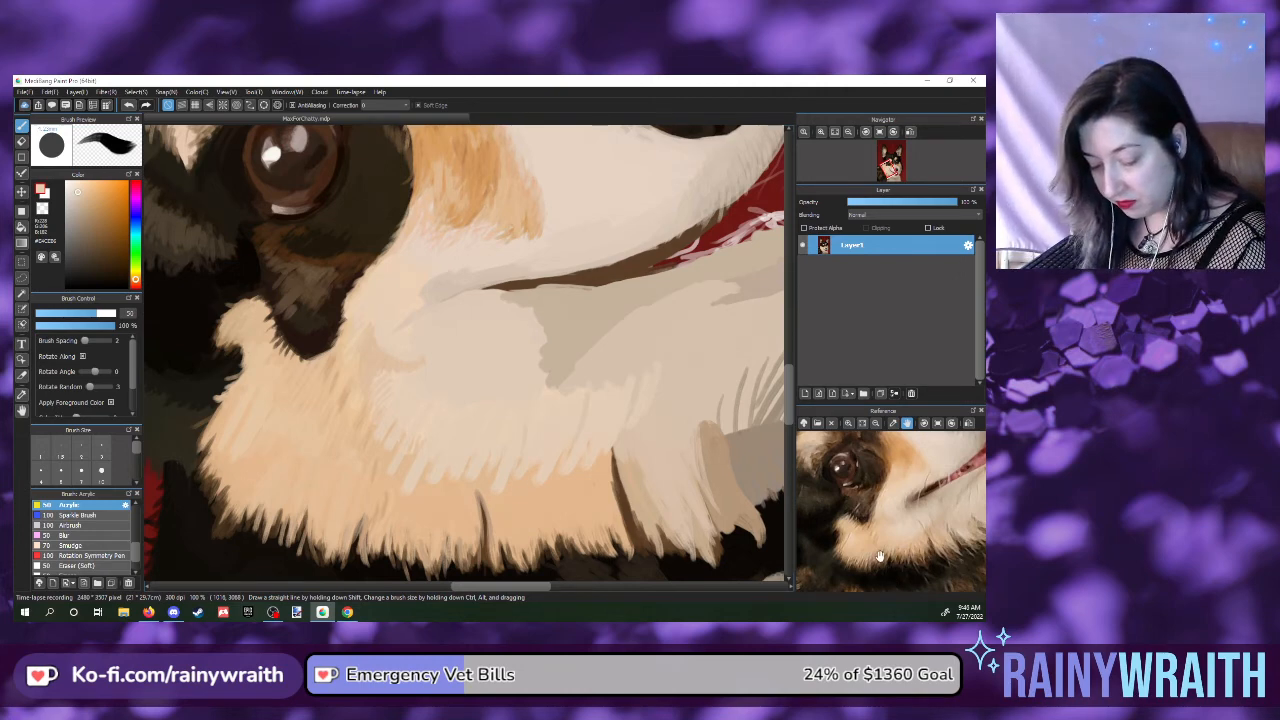
click(924, 424)
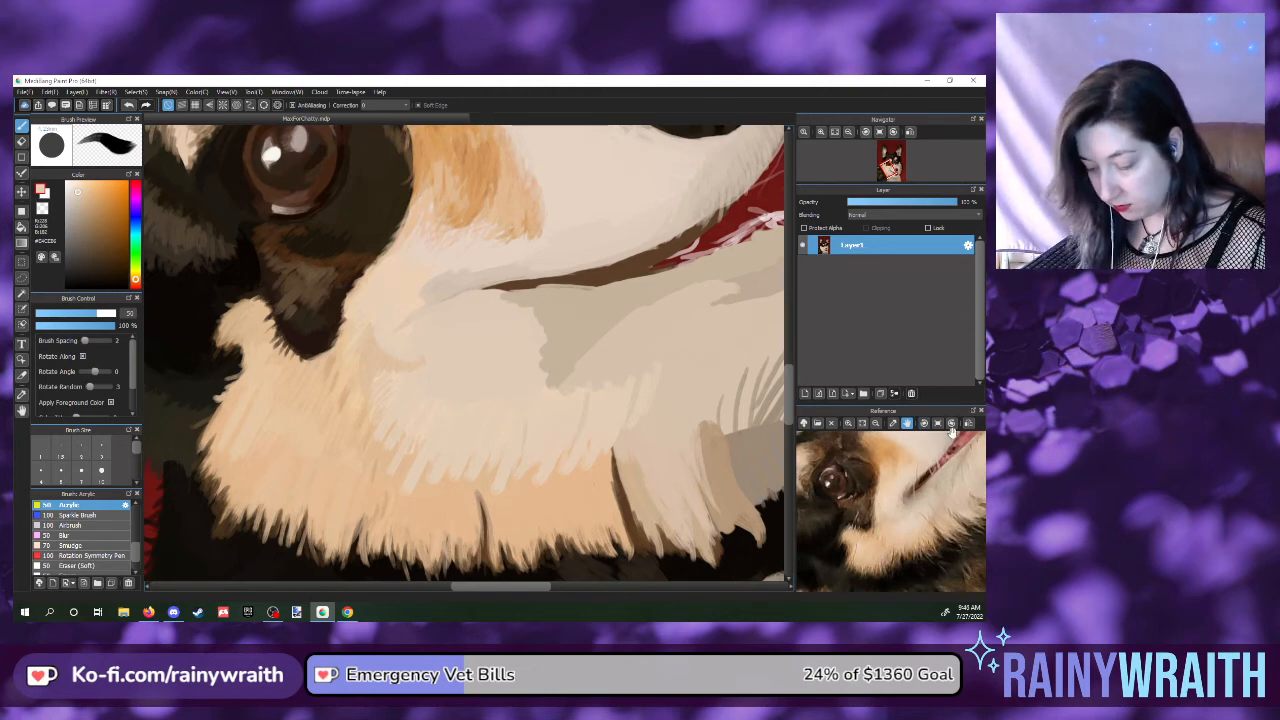
click(950, 424)
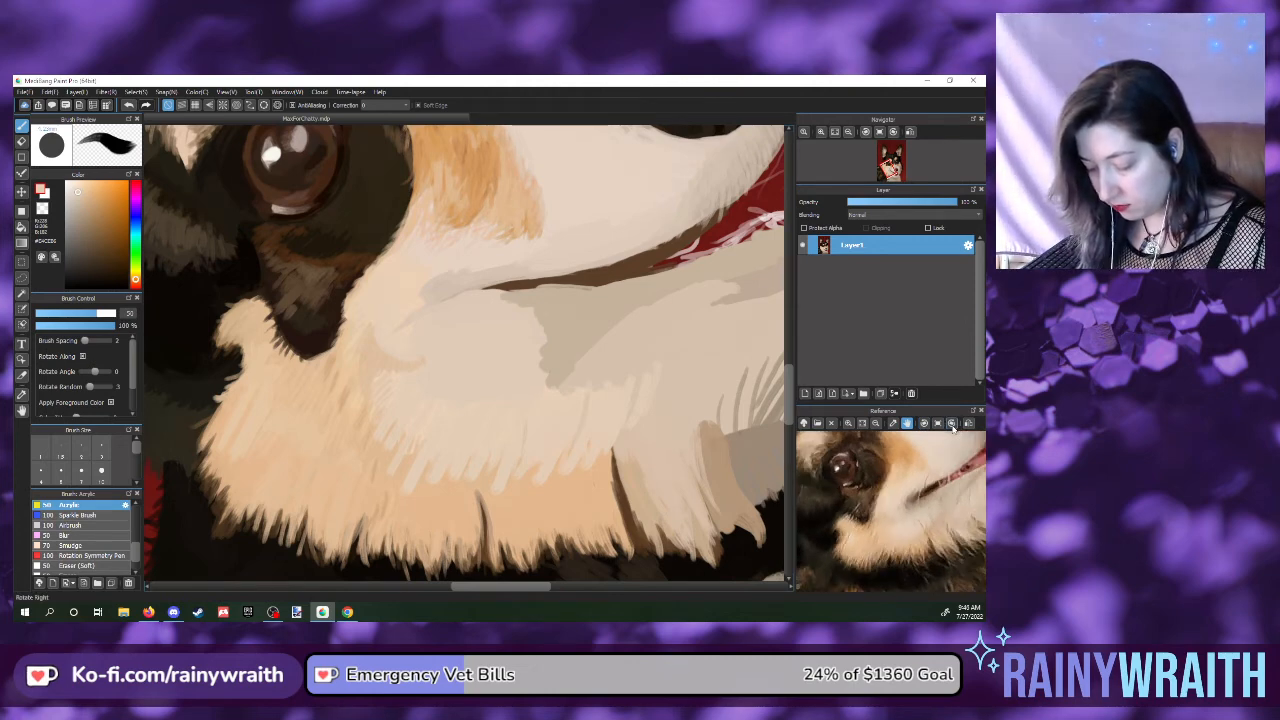
click(951, 424)
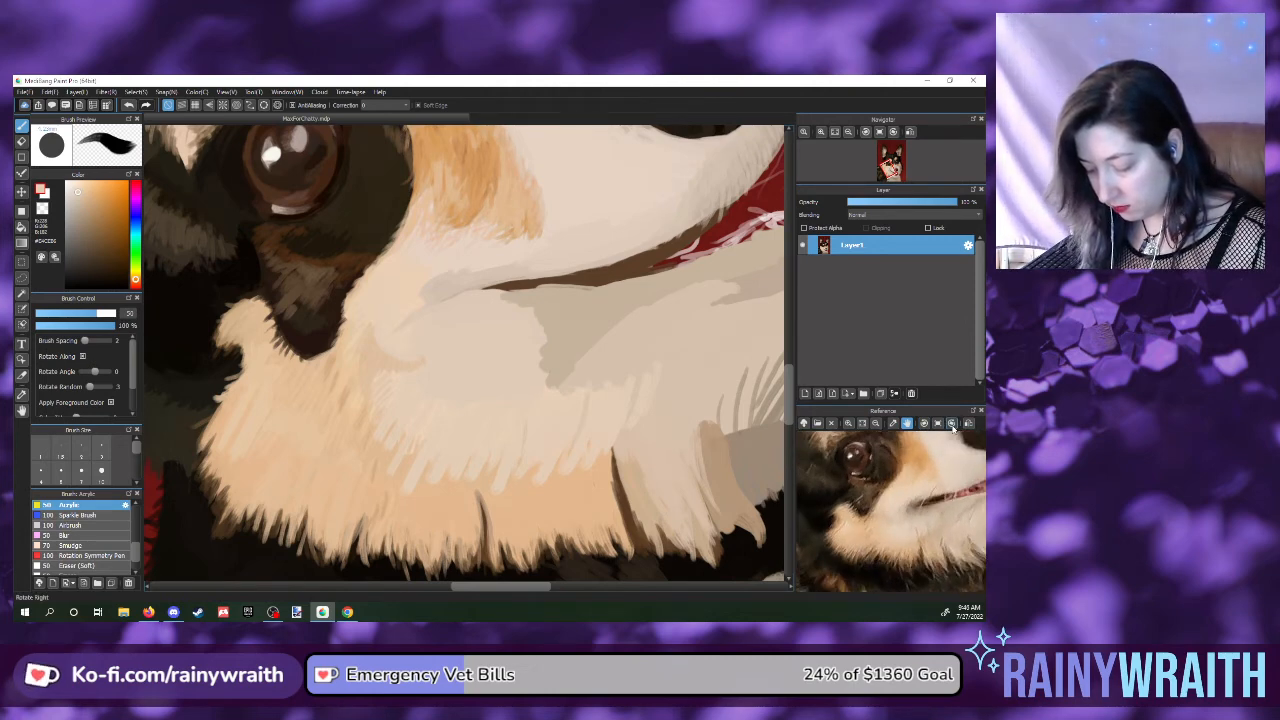
drag(897, 519, 880, 518)
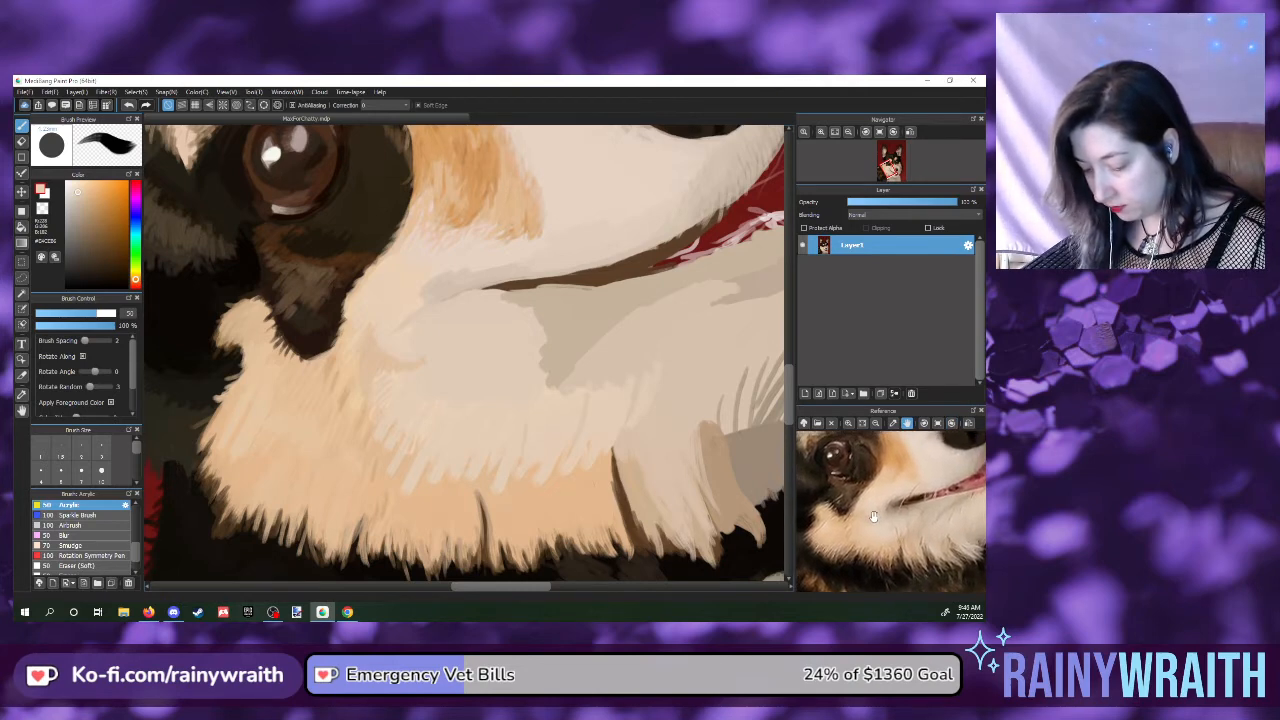
drag(545, 590, 551, 597)
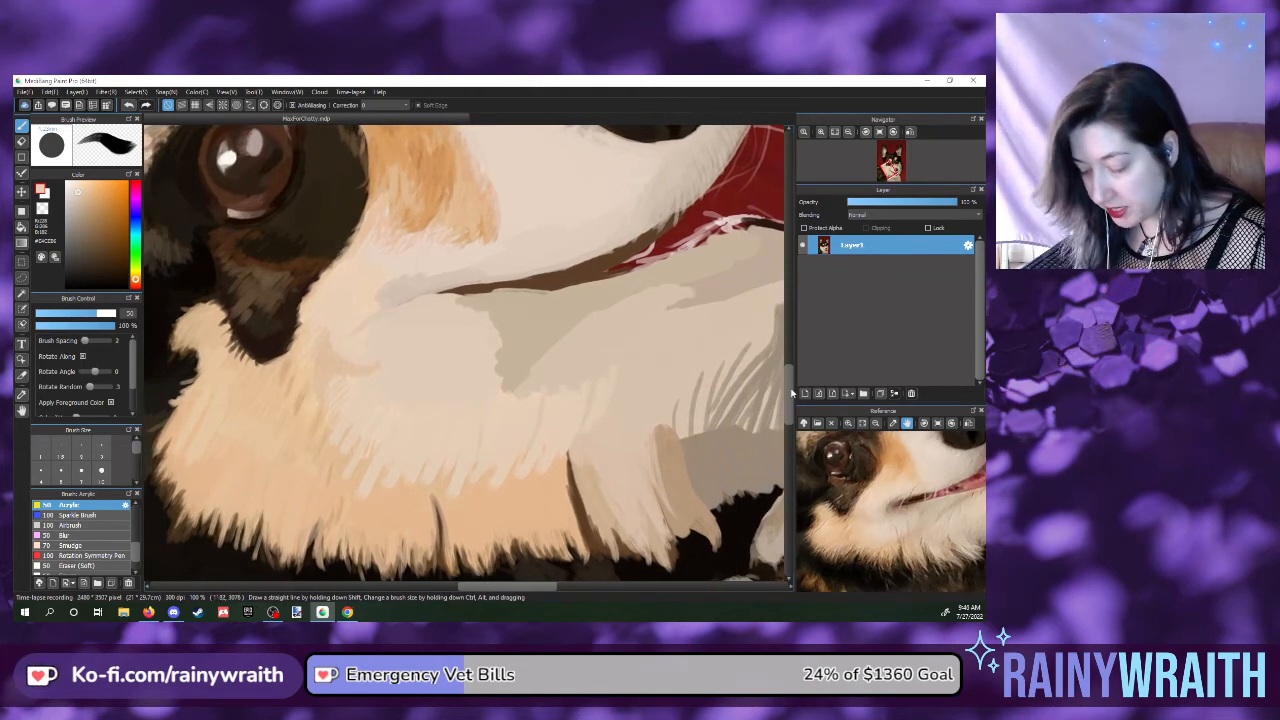
drag(791, 390, 791, 397)
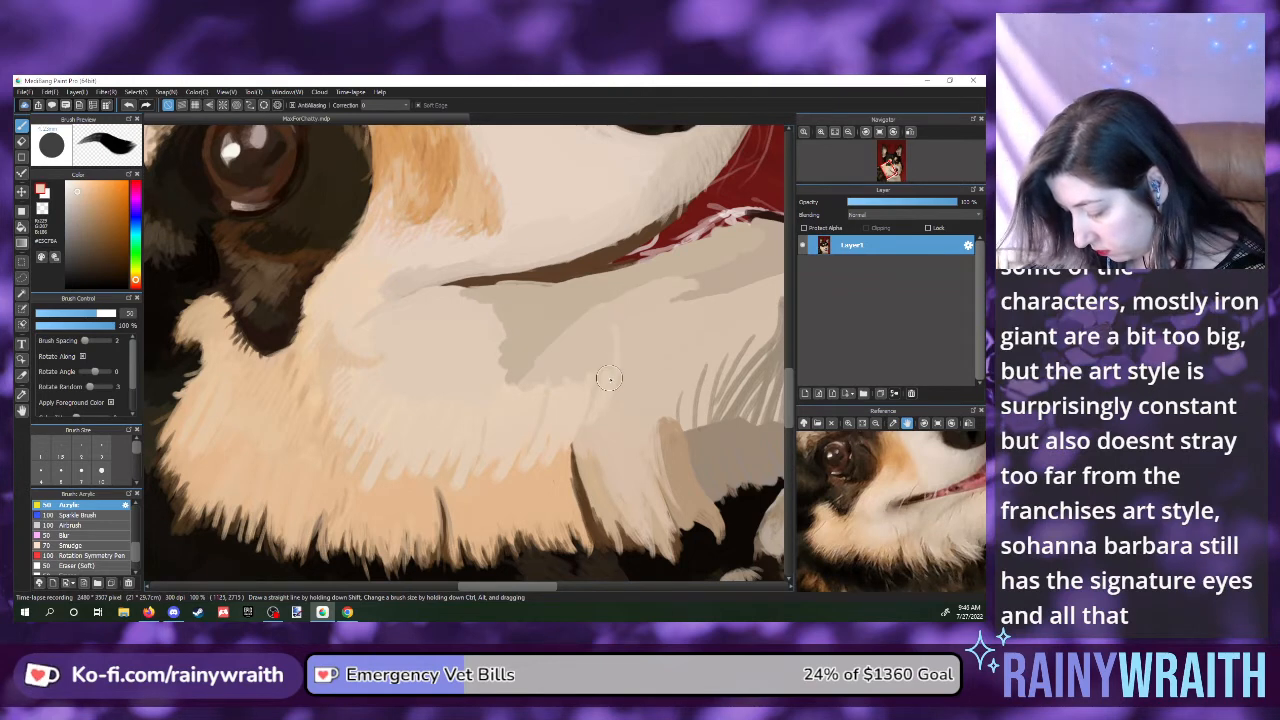
- Paint pale beige vertical strands over the grey-beige shadow below the mouth line, blending it into the cheek patch
drag(620, 323, 603, 386)
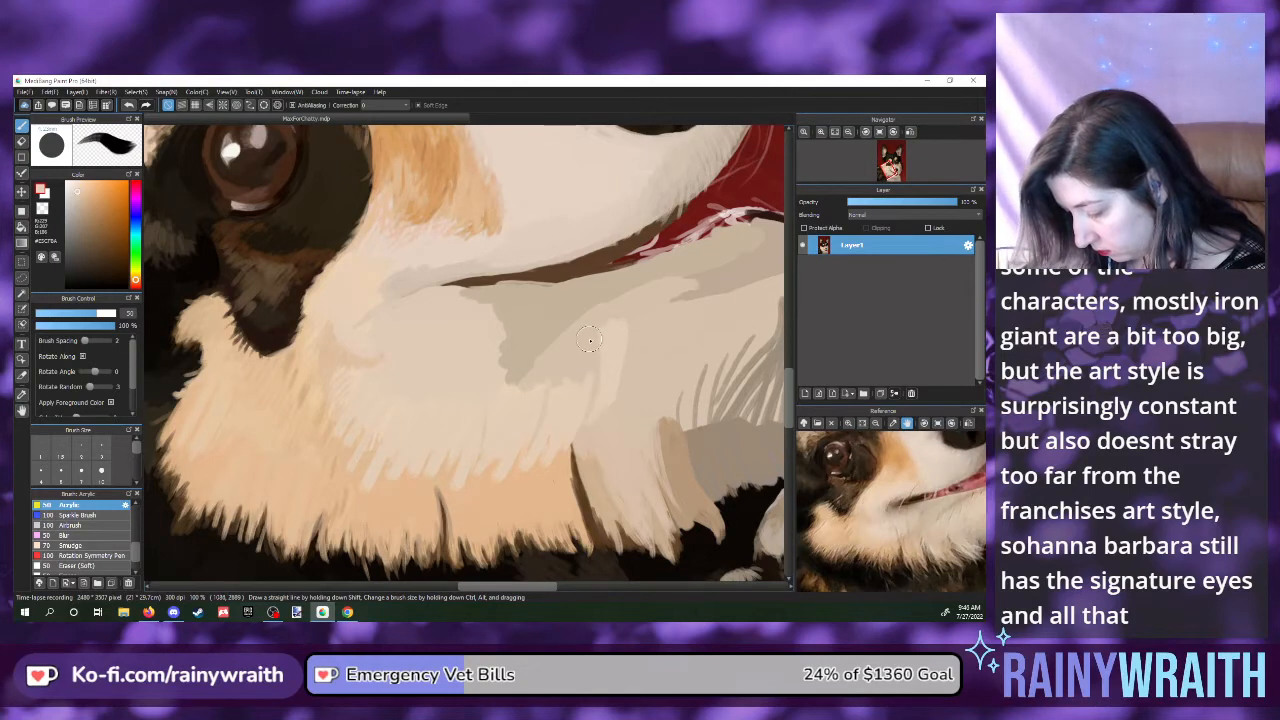
drag(592, 338, 580, 418)
mouse_move(582, 372)
mouse_down()
mouse_move(575, 356)
mouse_move(573, 419)
mouse_up()
drag(563, 348, 562, 417)
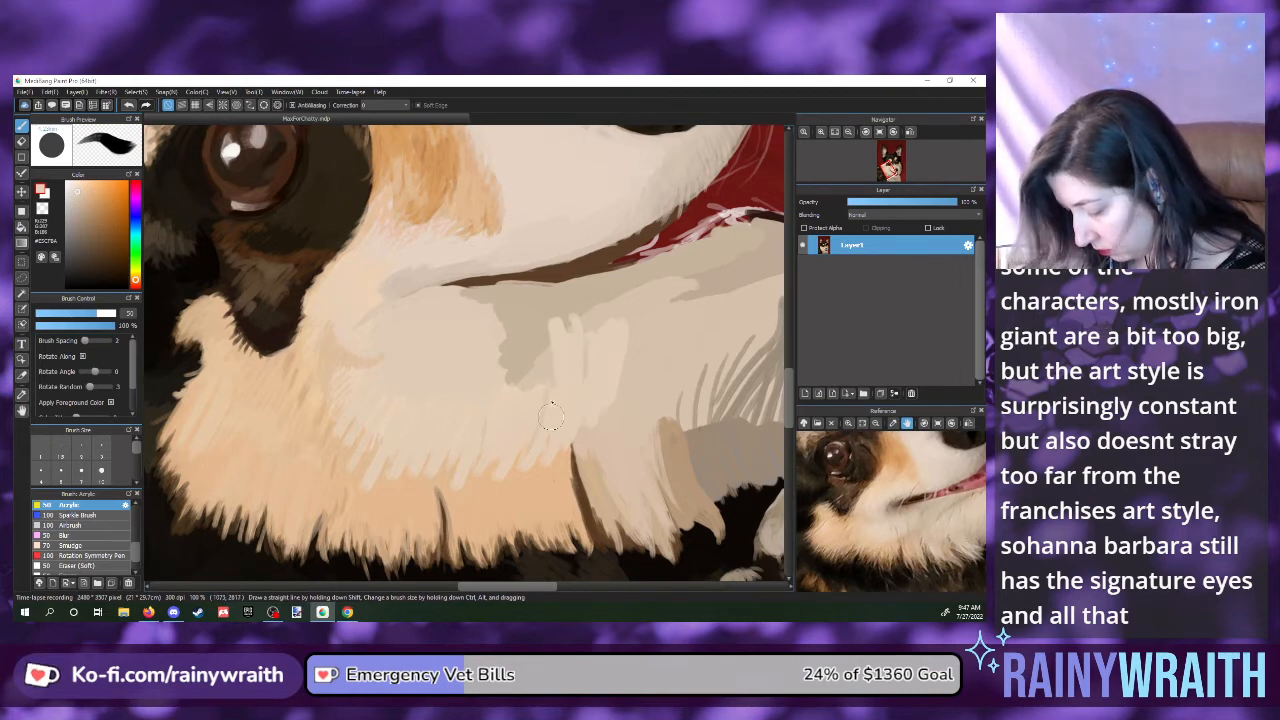
drag(550, 318, 540, 385)
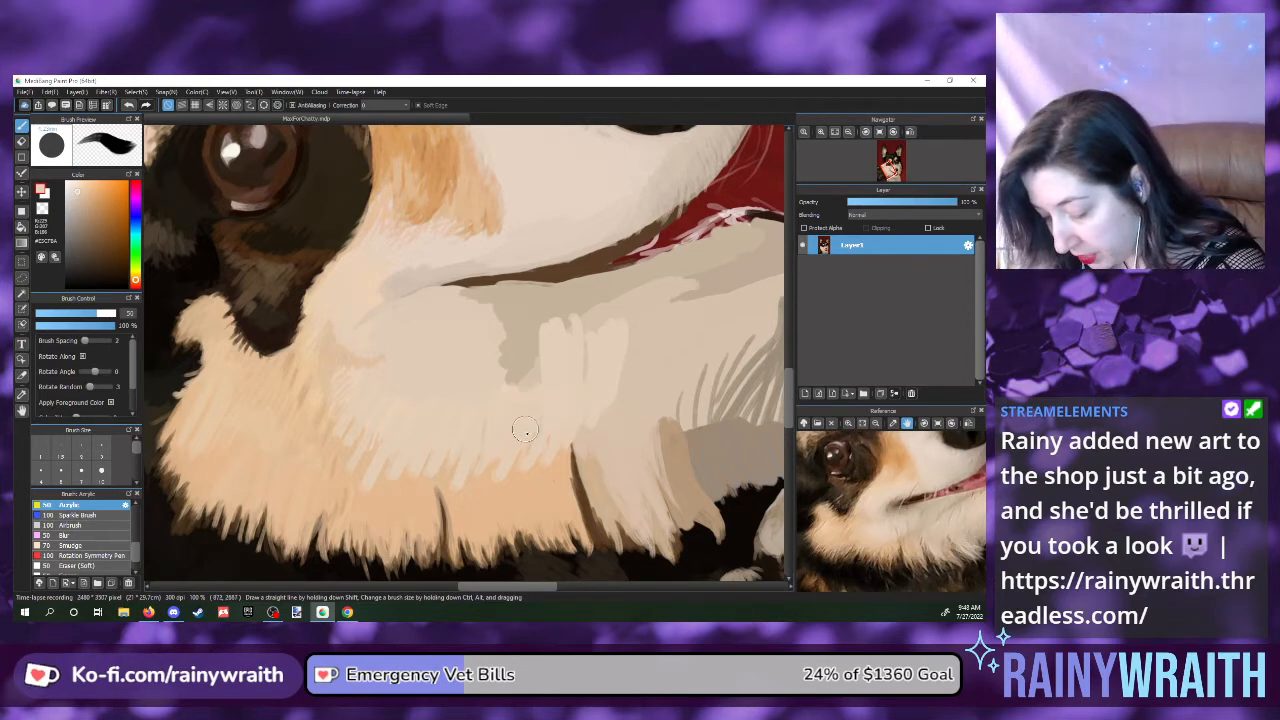
mouse_move(530, 338)
mouse_down()
mouse_move(531, 424)
mouse_move(508, 382)
mouse_move(514, 337)
mouse_move(514, 443)
mouse_up()
drag(505, 385, 495, 338)
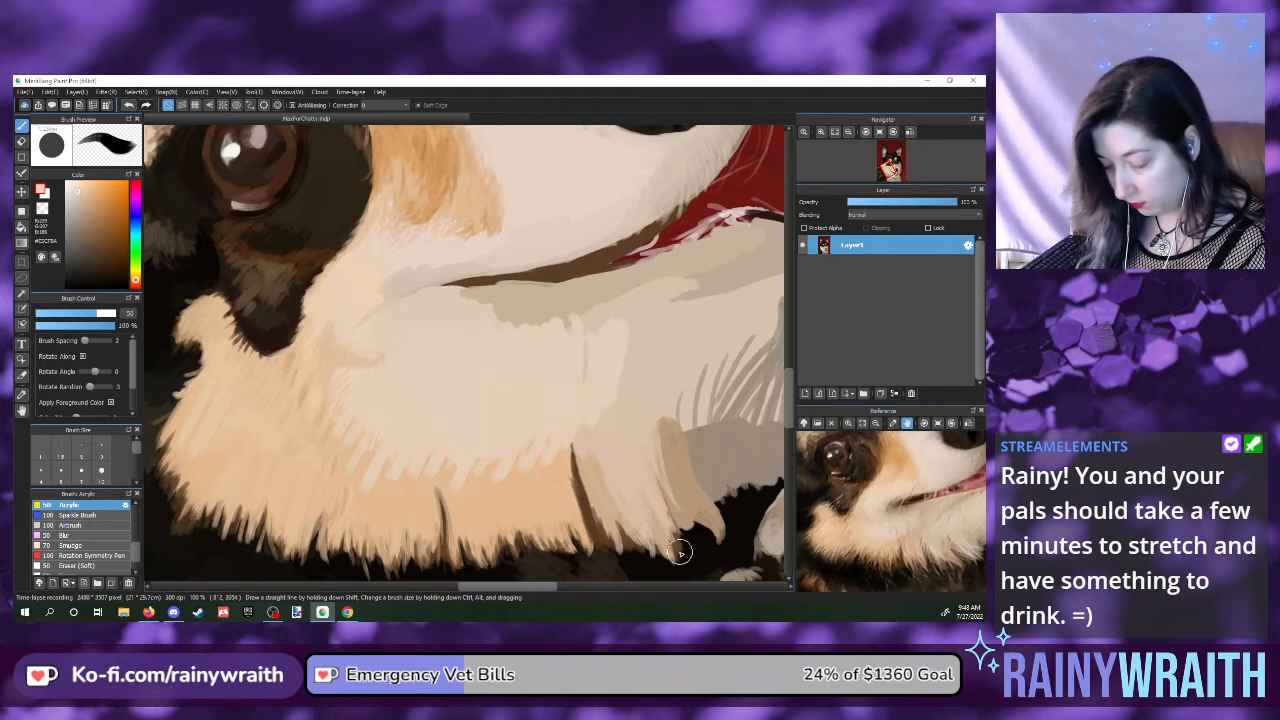
- Sample a mid brown from the reference photo and extend the thin dark fur gap upward through the lower cheek's peach fur
click(904, 553)
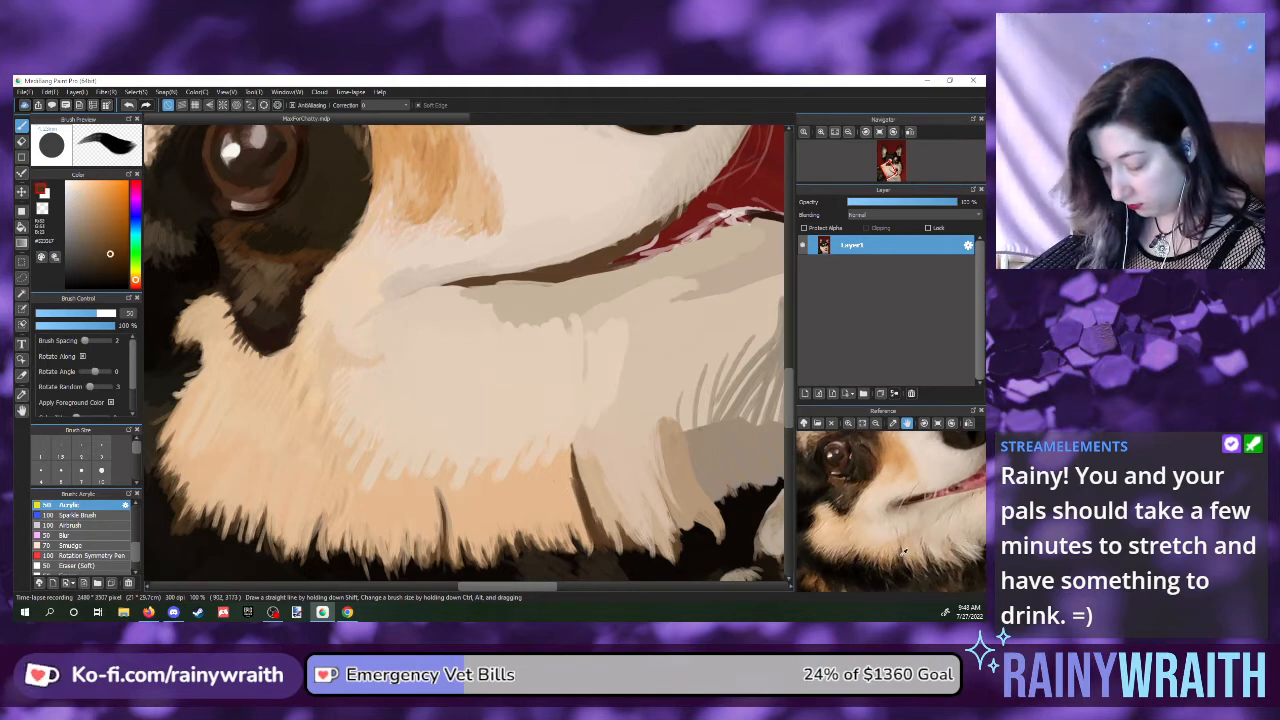
click(904, 551)
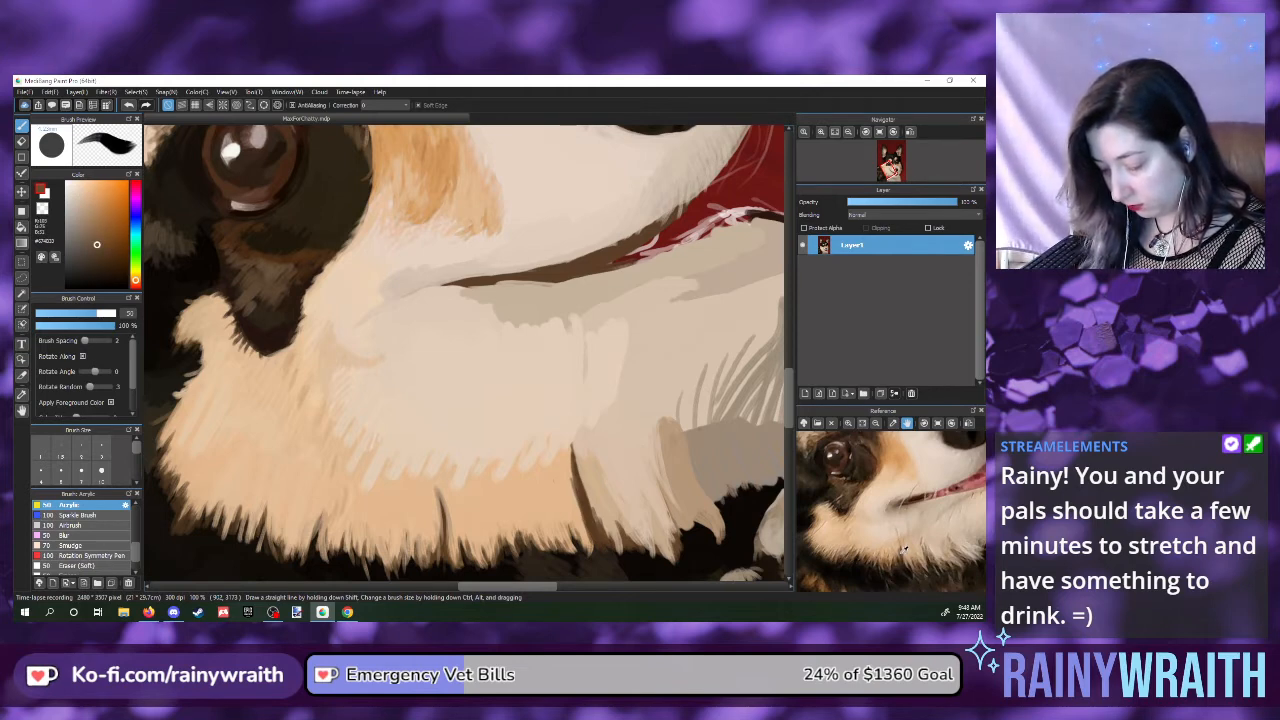
click(903, 552)
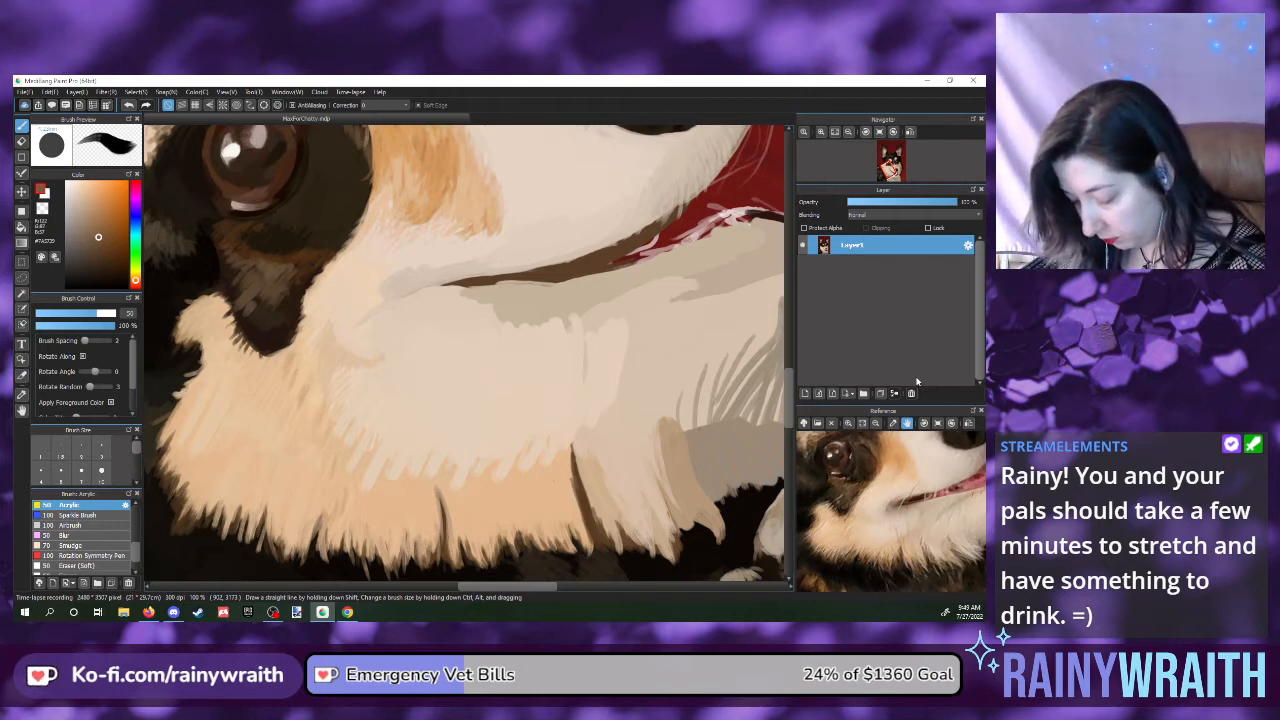
drag(430, 460, 442, 548)
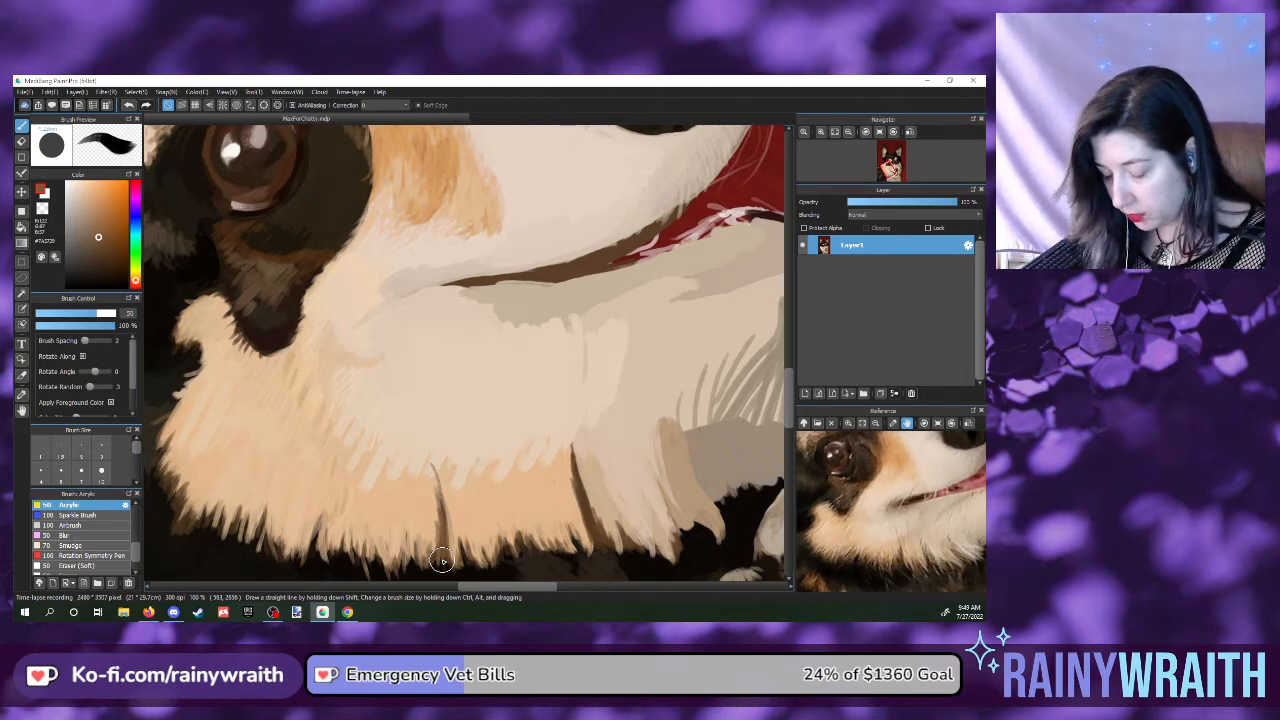
- Sample beige and peach tones from the reference photo and paint soft strands below the eye's dark patch and along the cheek patch's lower edge
click(861, 514)
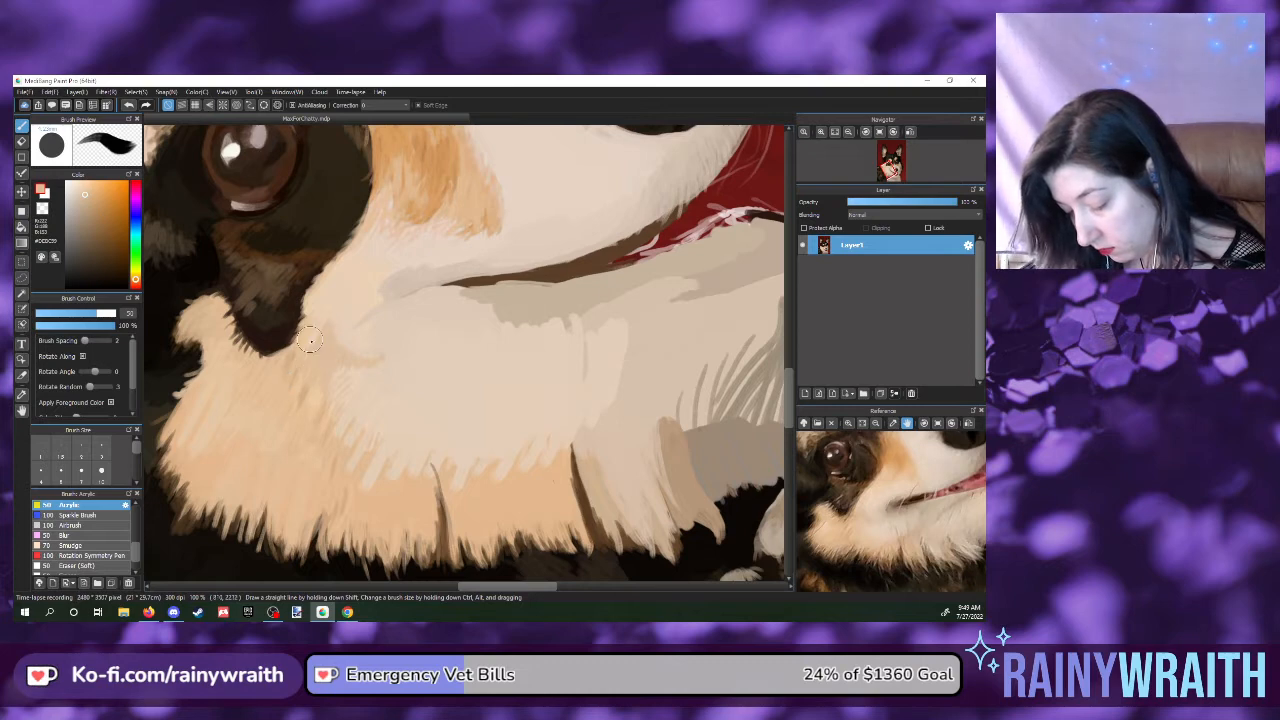
drag(286, 357, 320, 335)
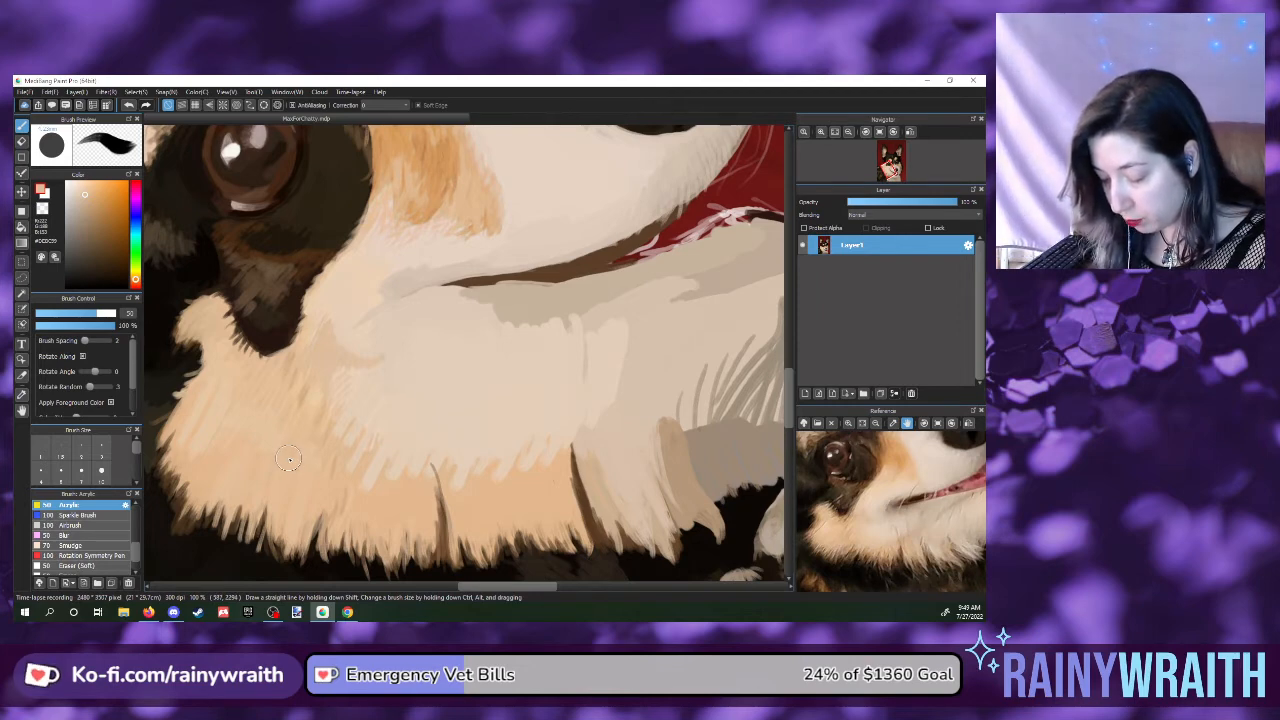
click(867, 500)
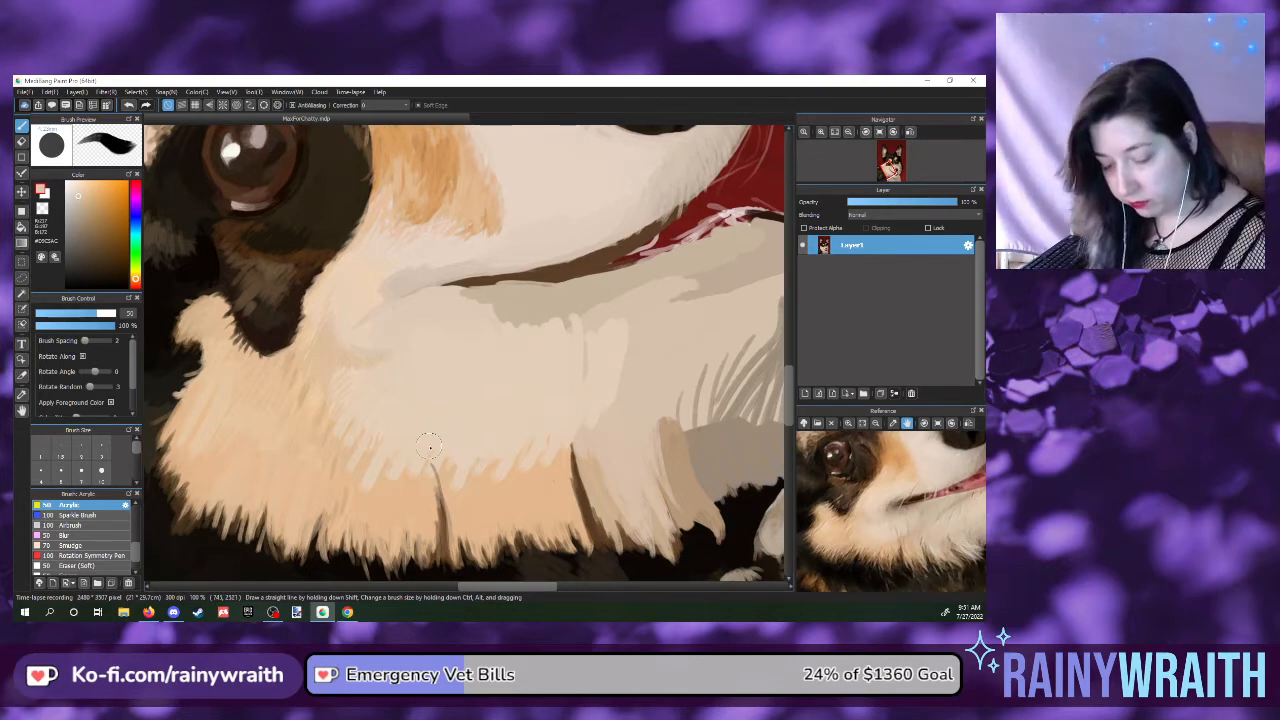
click(880, 540)
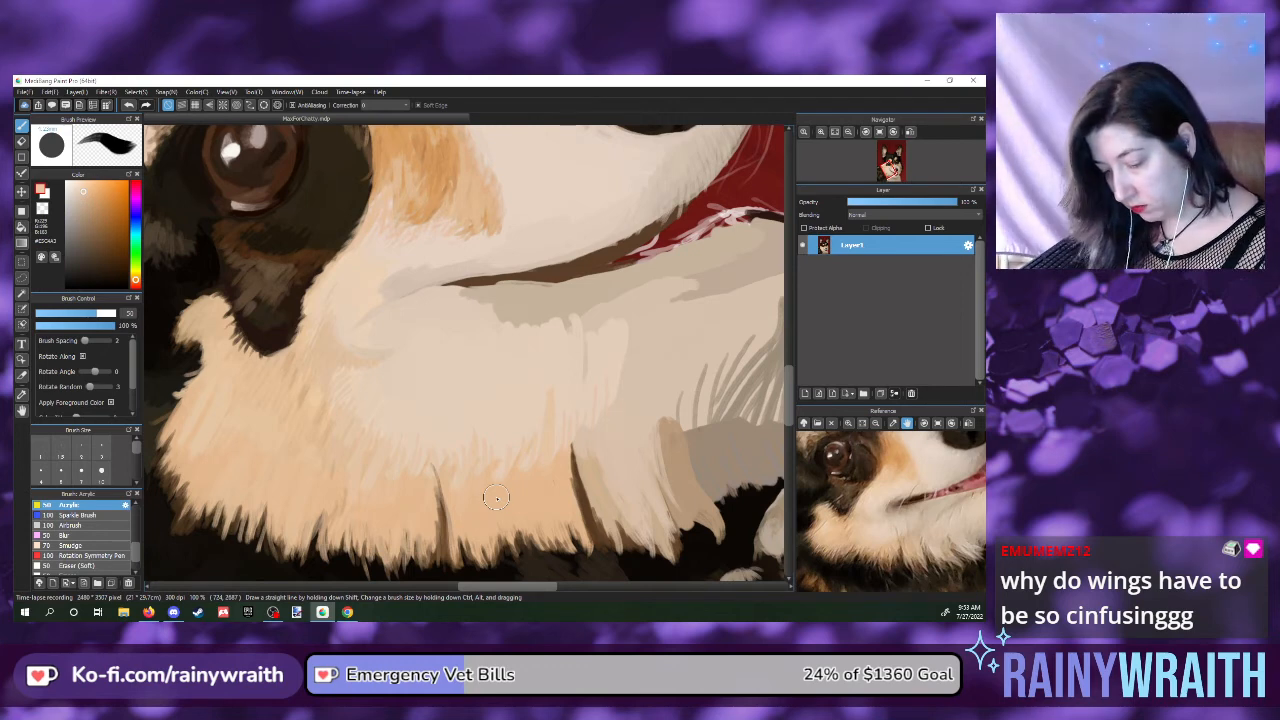
- Sample a dark brown from the reference photo and extend the mouth line into a tapered point toward the cheek
click(908, 504)
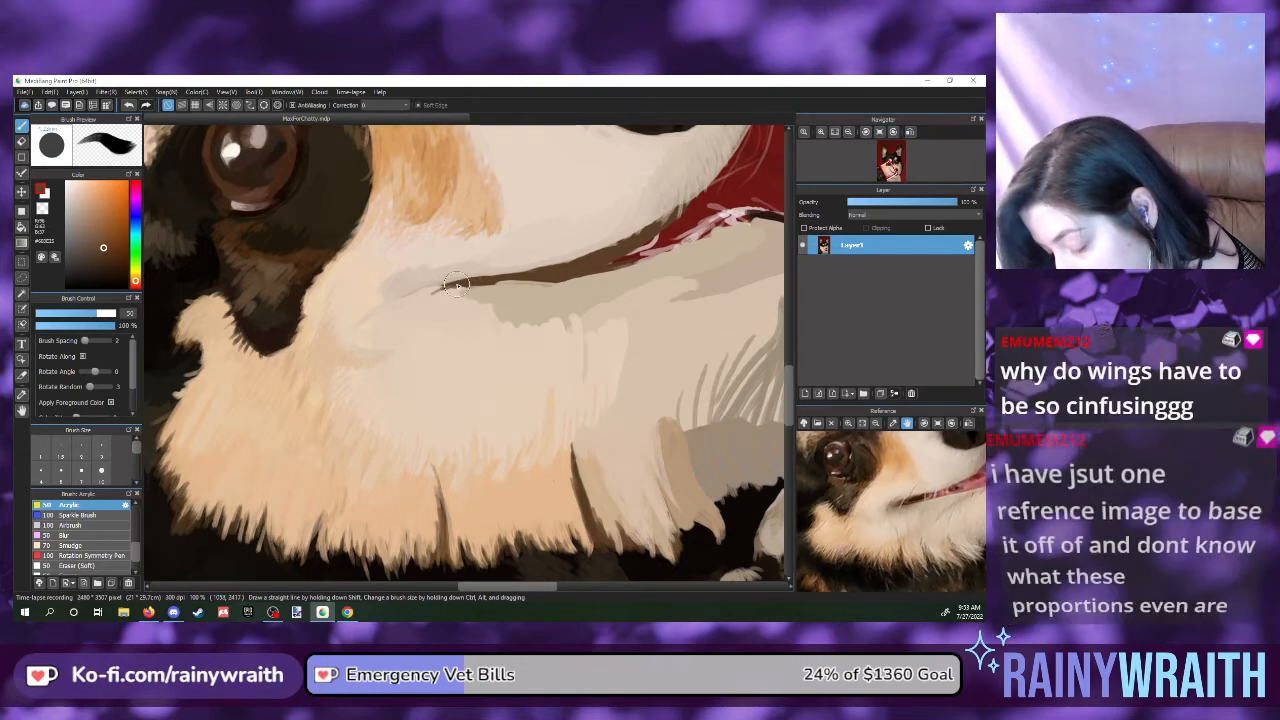
drag(460, 284, 400, 298)
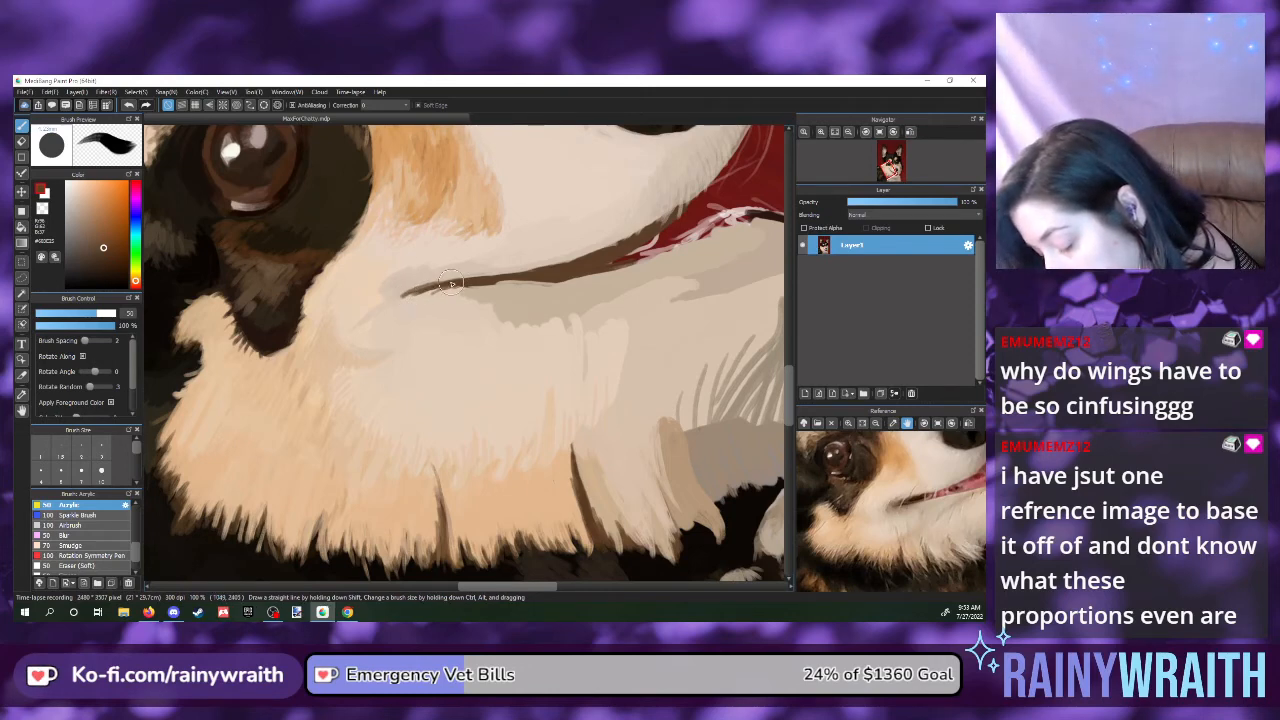
drag(440, 285, 409, 295)
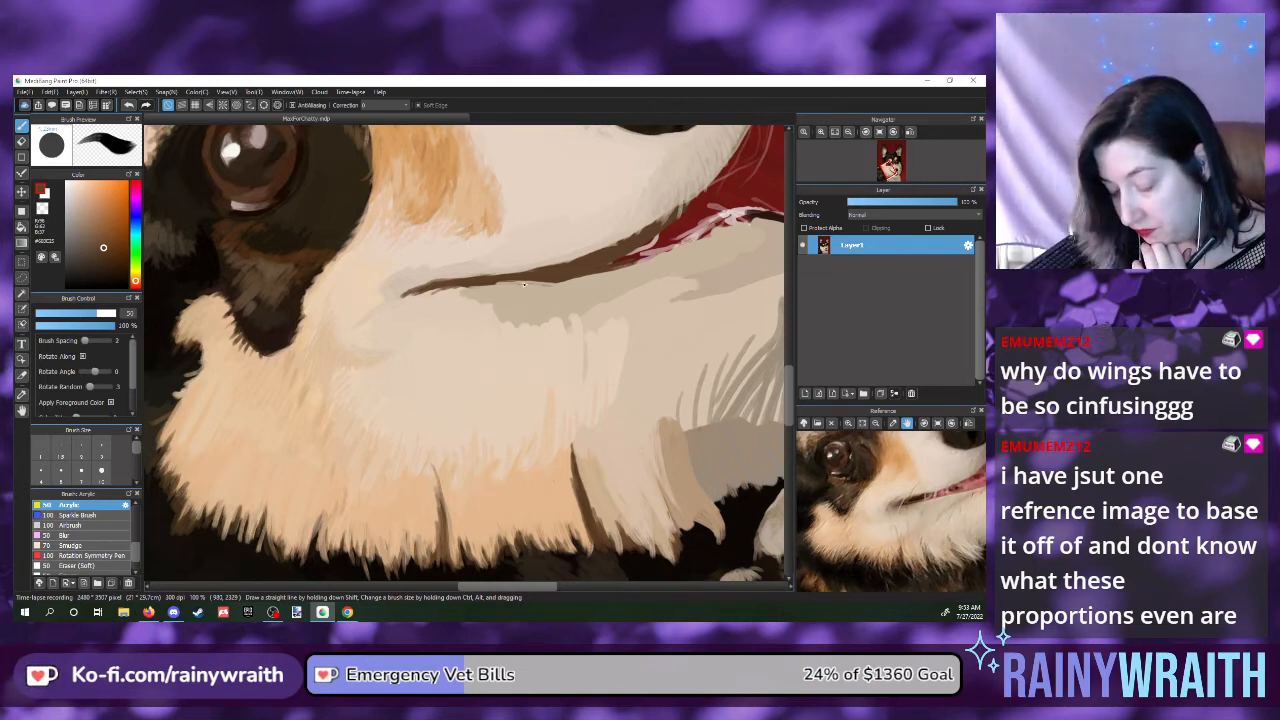
- Sample a muted mauve-brown from the reference photo and paint a short curved crease across the corner of the mouth
click(914, 509)
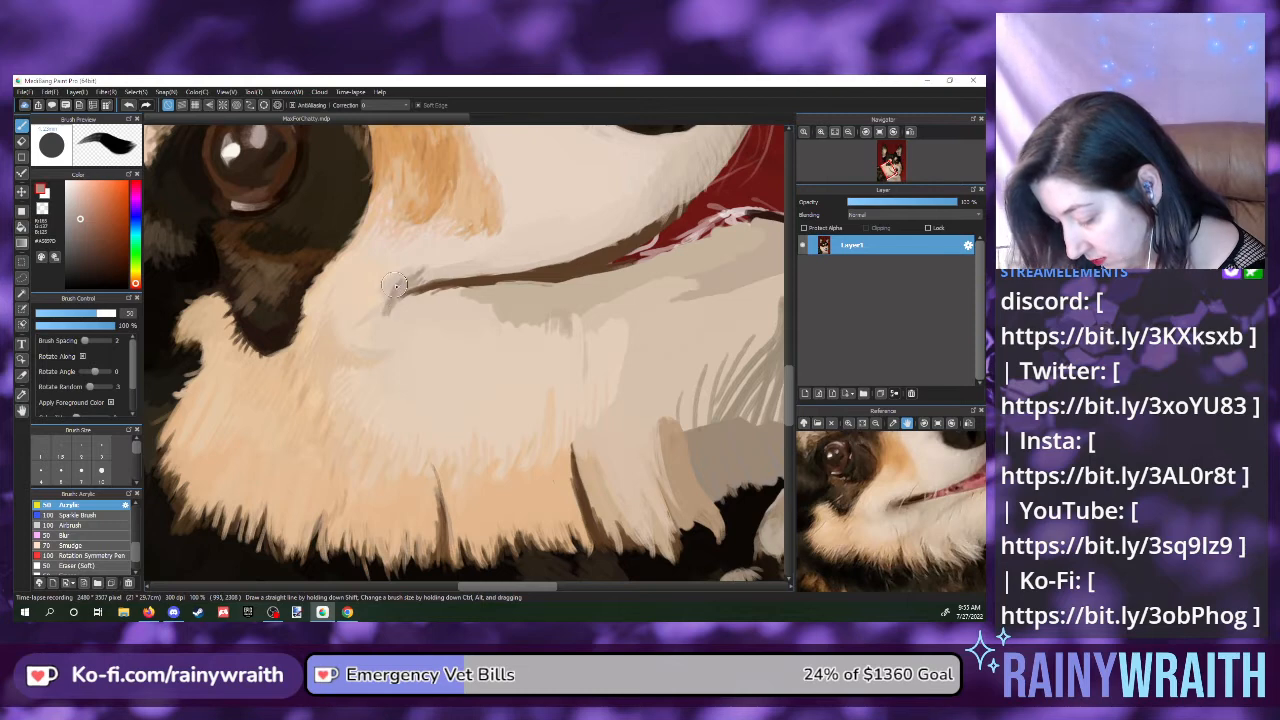
drag(384, 312, 400, 287)
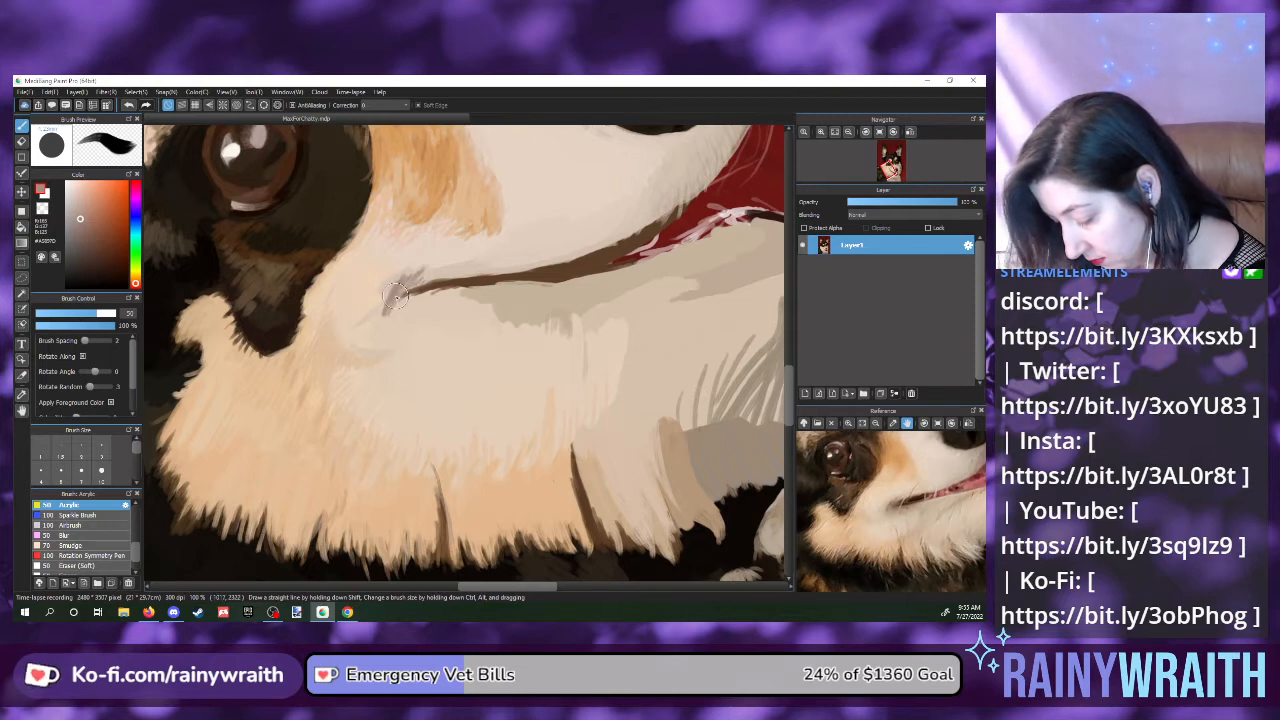
drag(383, 315, 393, 292)
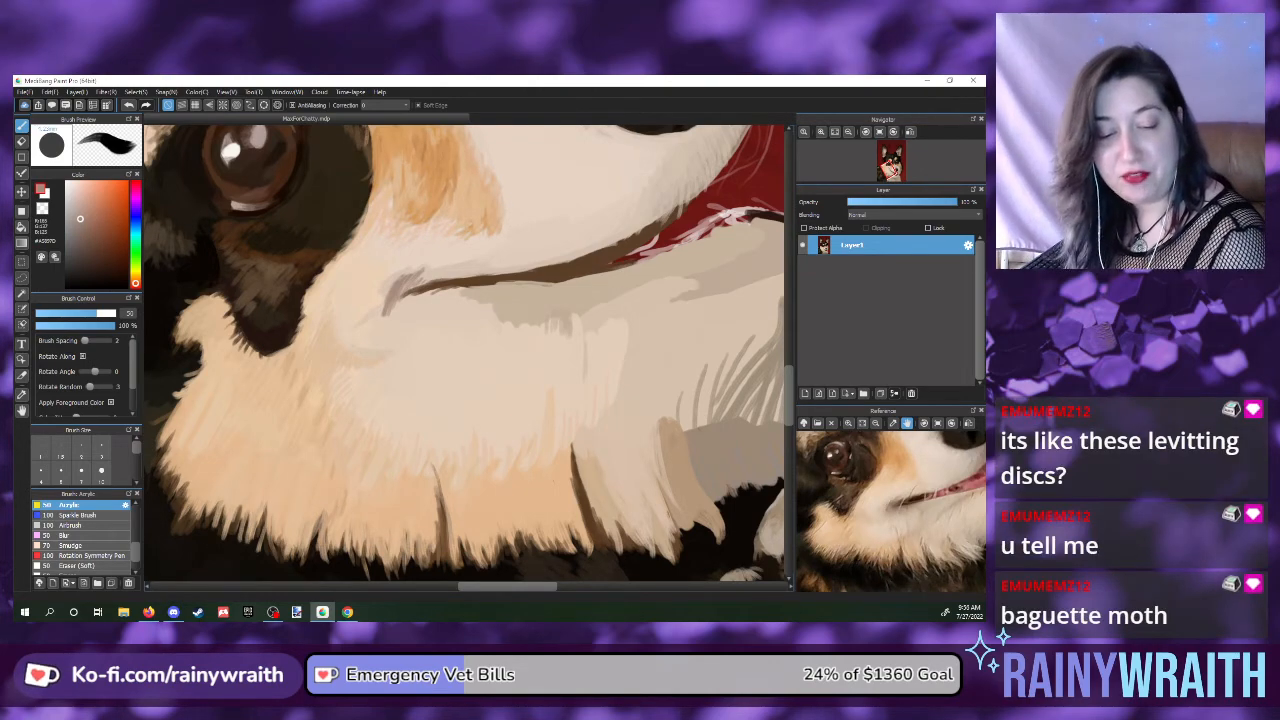
key(super+d)
key(super+d)
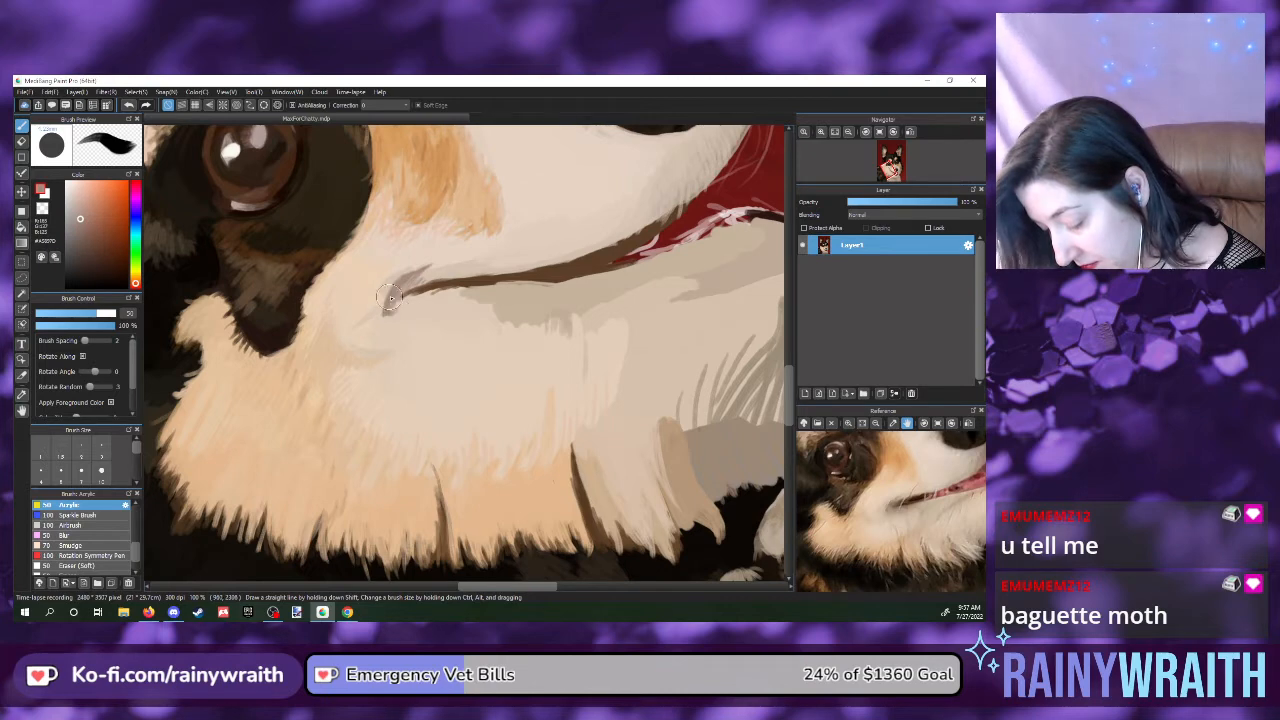
drag(390, 298, 395, 312)
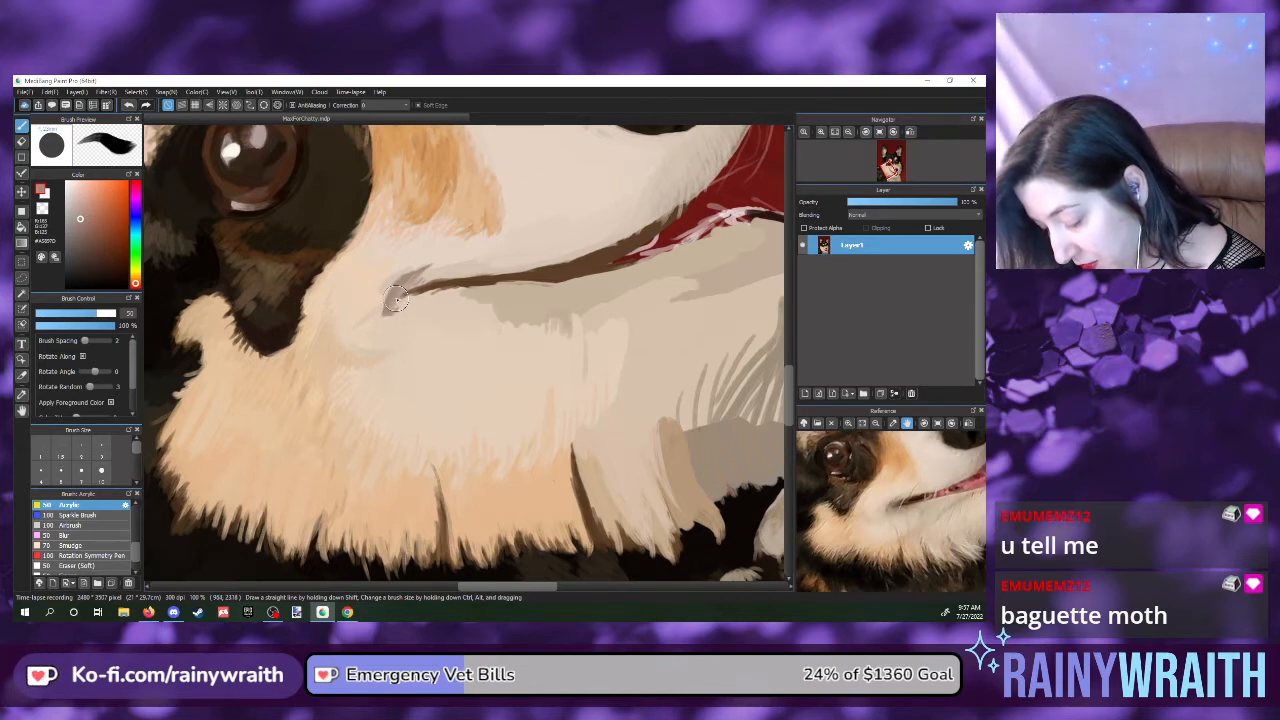
drag(398, 292, 384, 308)
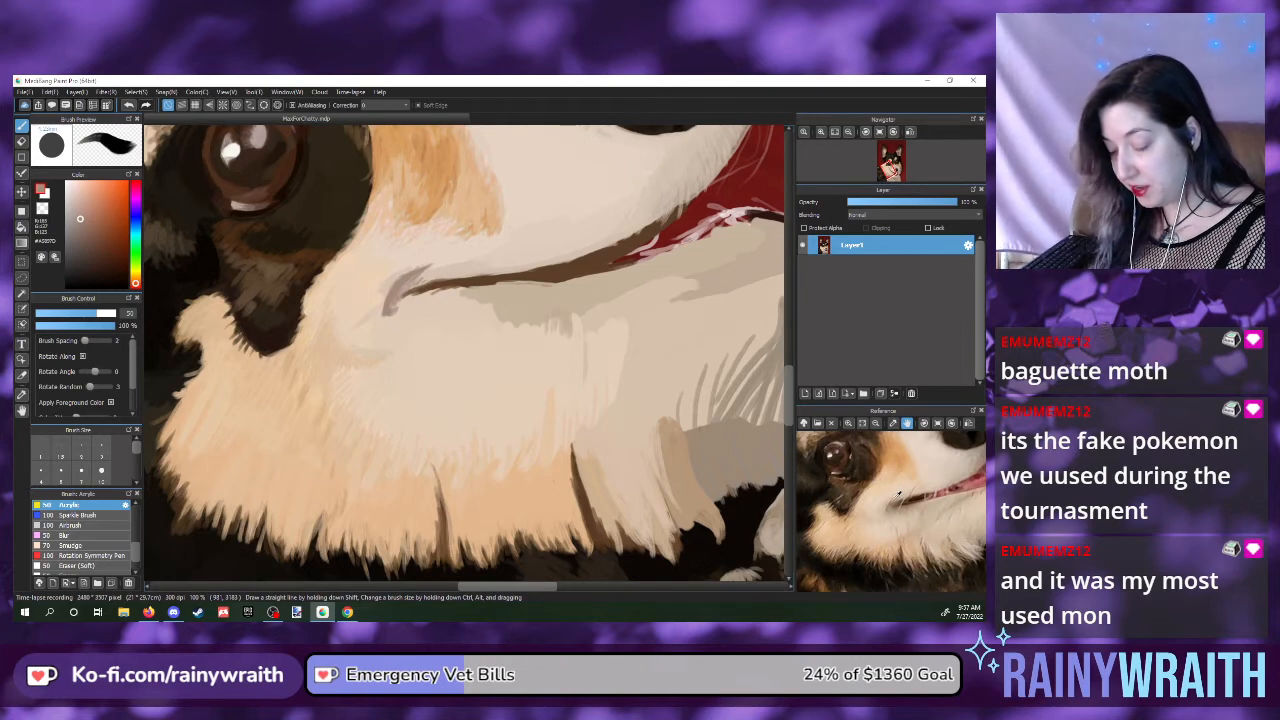
- Sample cream and peach tones from the reference photo and paint soft curved strands blending the mouth-corner crease into the cheek fur
click(894, 496)
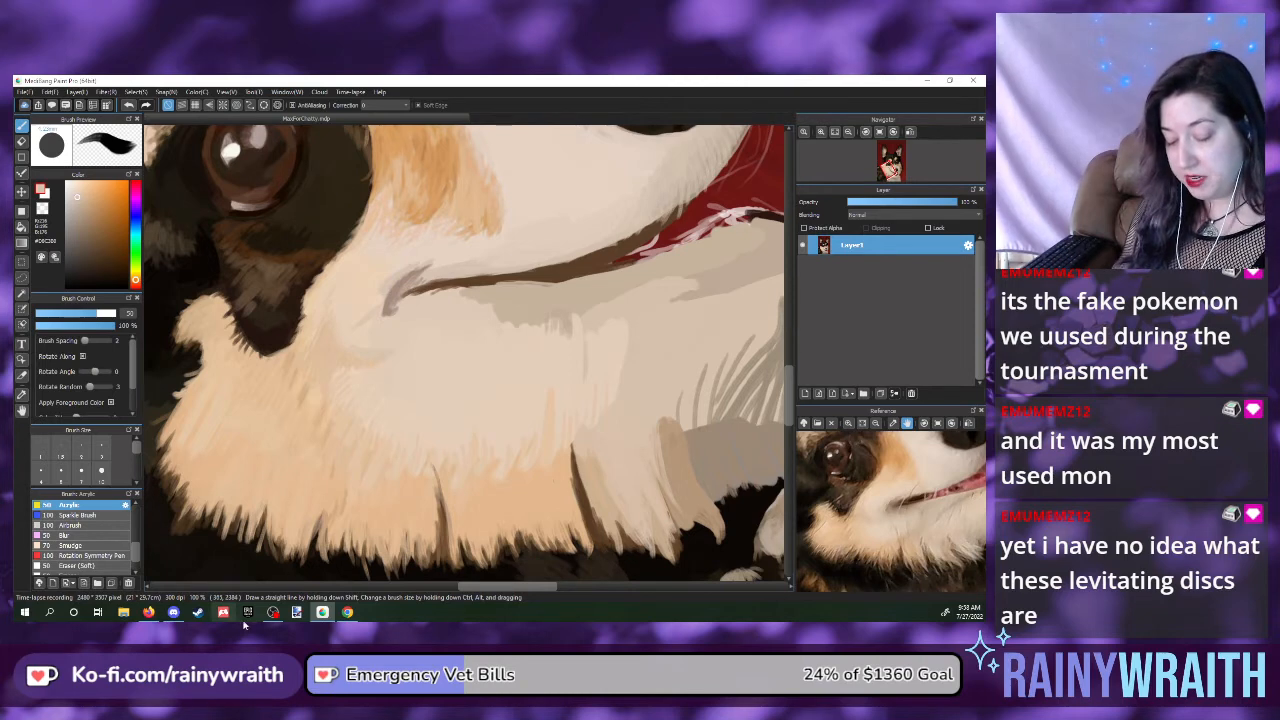
click(173, 612)
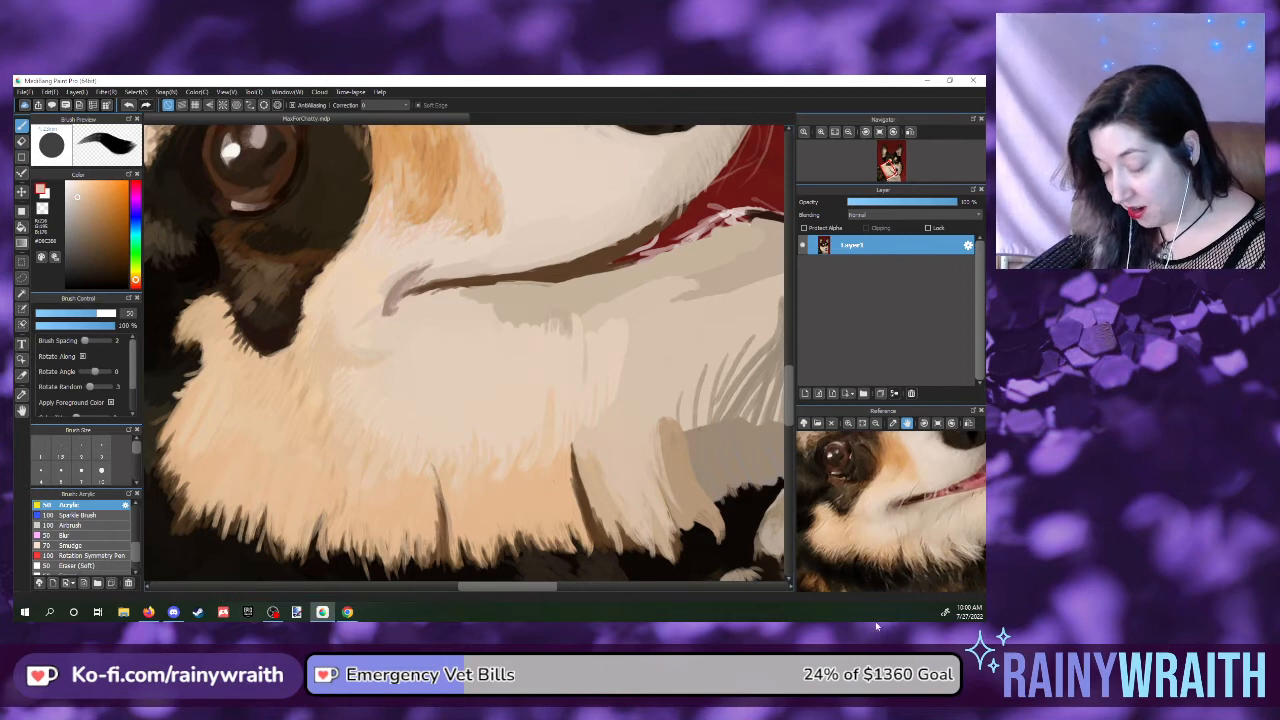
click(871, 520)
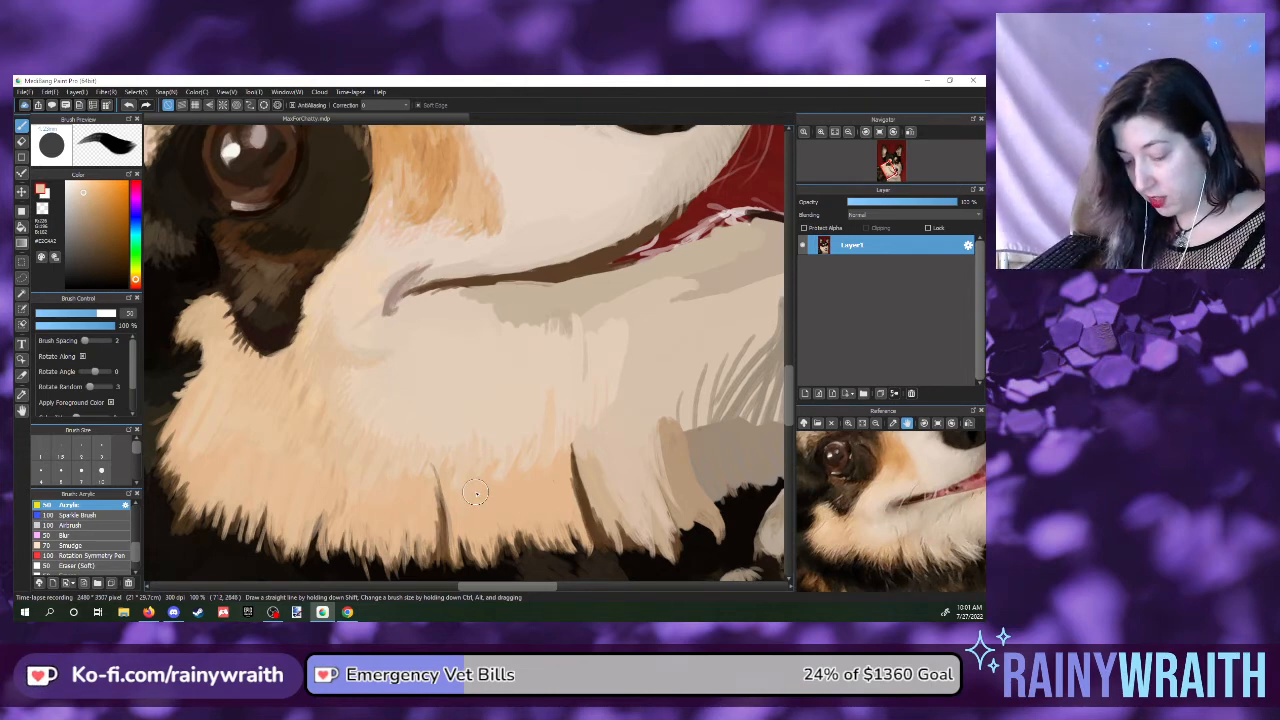
click(875, 533)
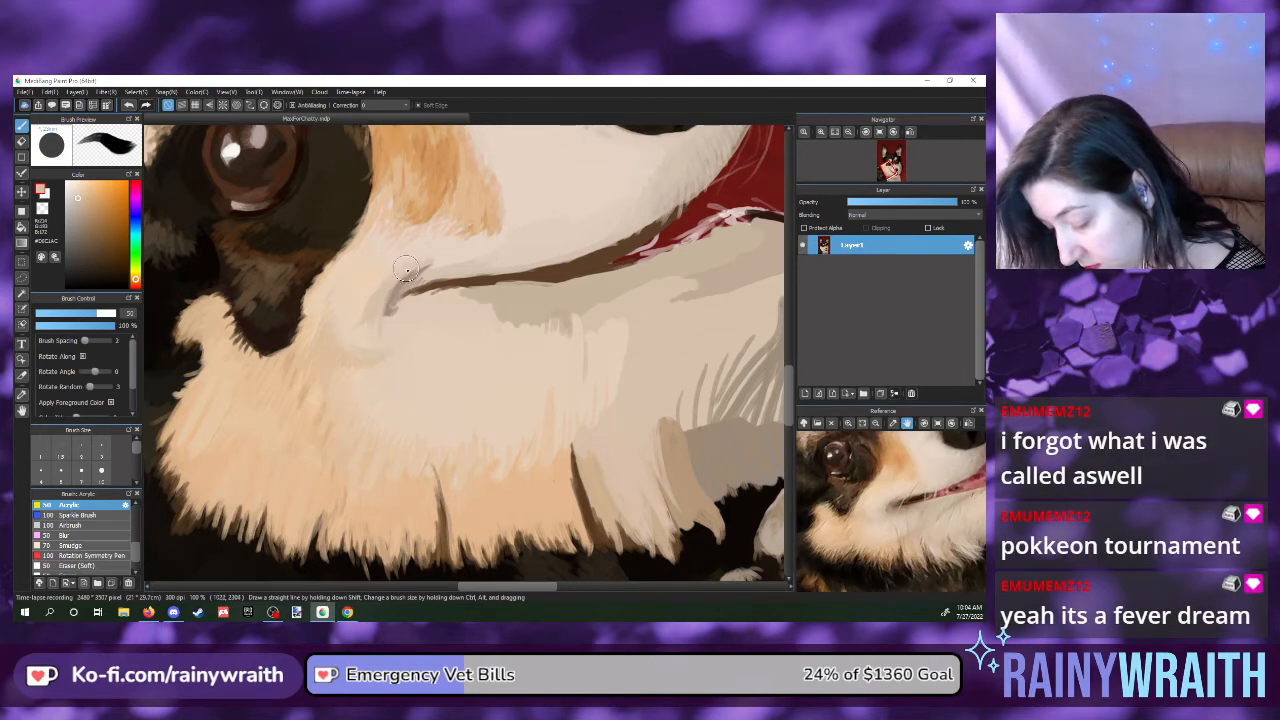
mouse_move(405, 276)
mouse_down()
mouse_move(377, 331)
mouse_move(372, 288)
mouse_up()
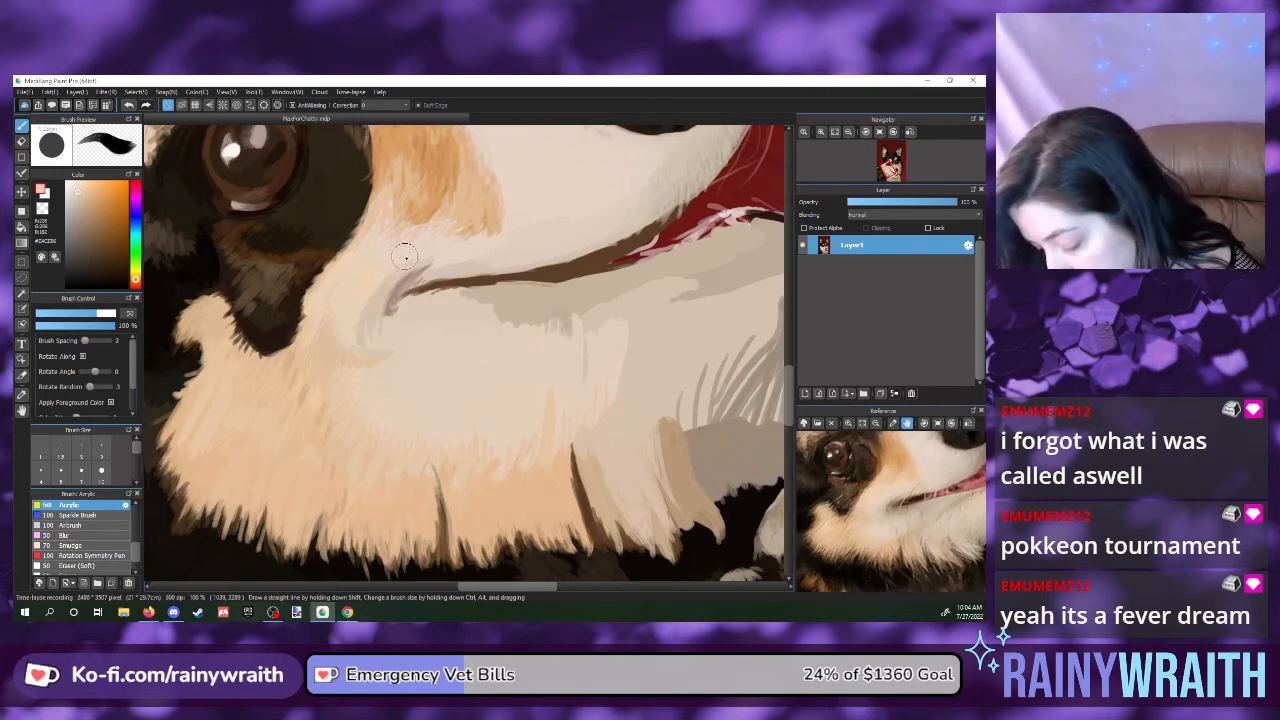
- Touch up the mouth corner, and paint a thin curved strand above the dark gap in the cheek fur using beige tones from the reference photo
drag(386, 300, 400, 283)
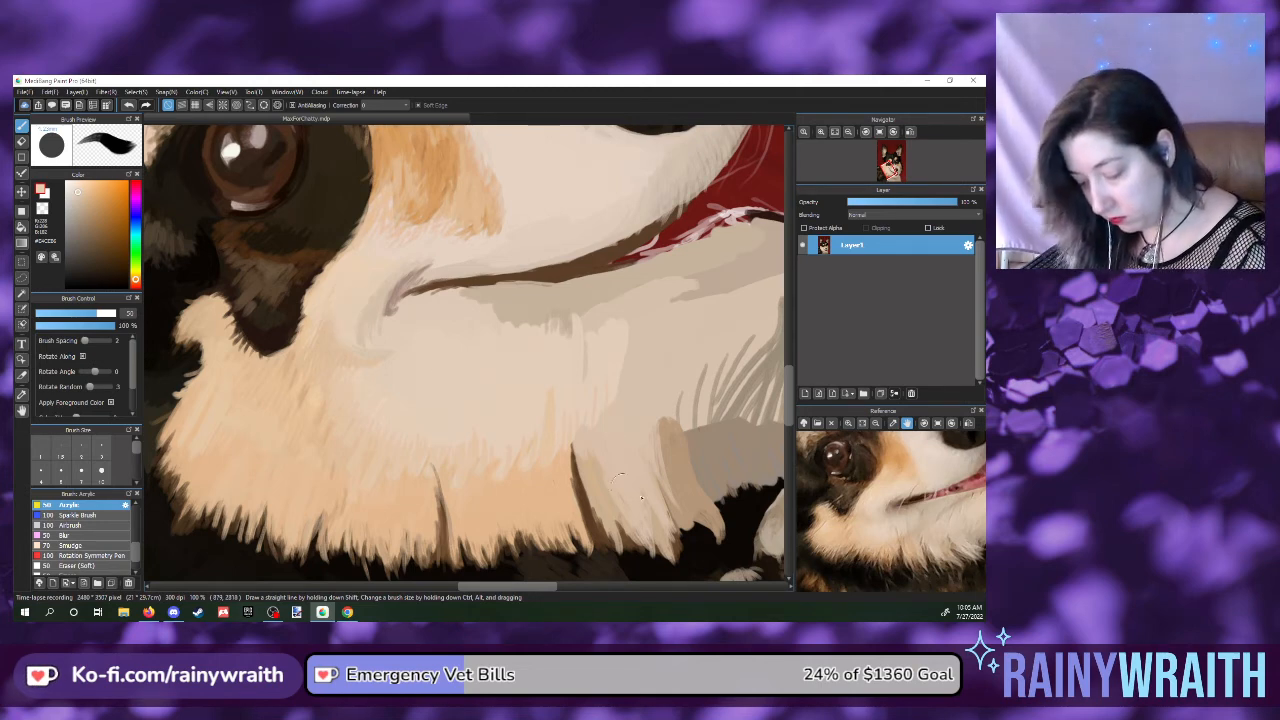
click(869, 512)
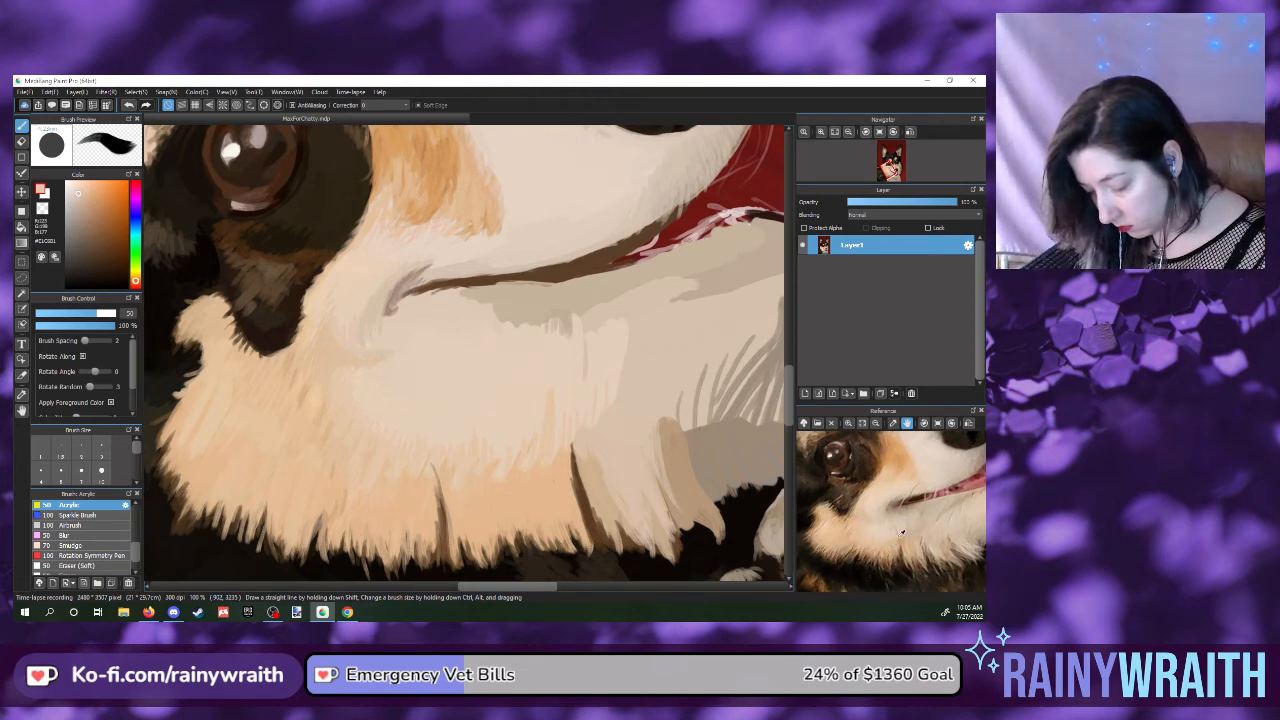
click(899, 535)
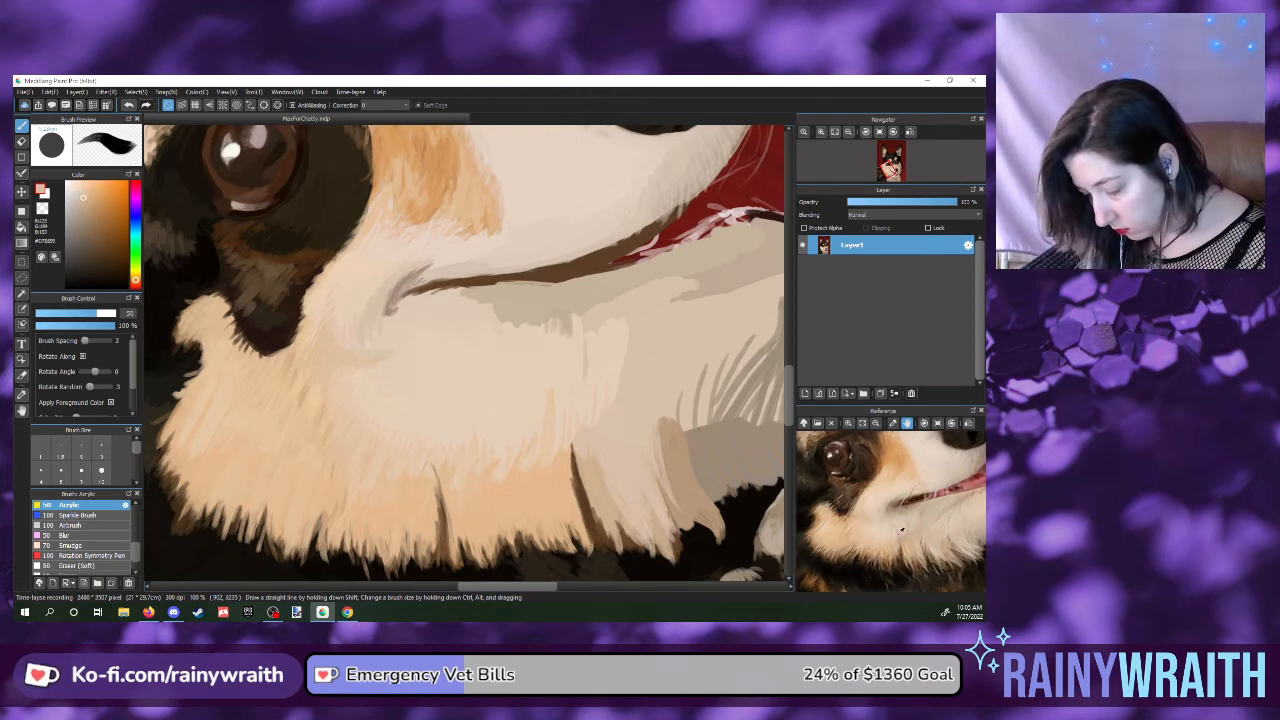
click(897, 534)
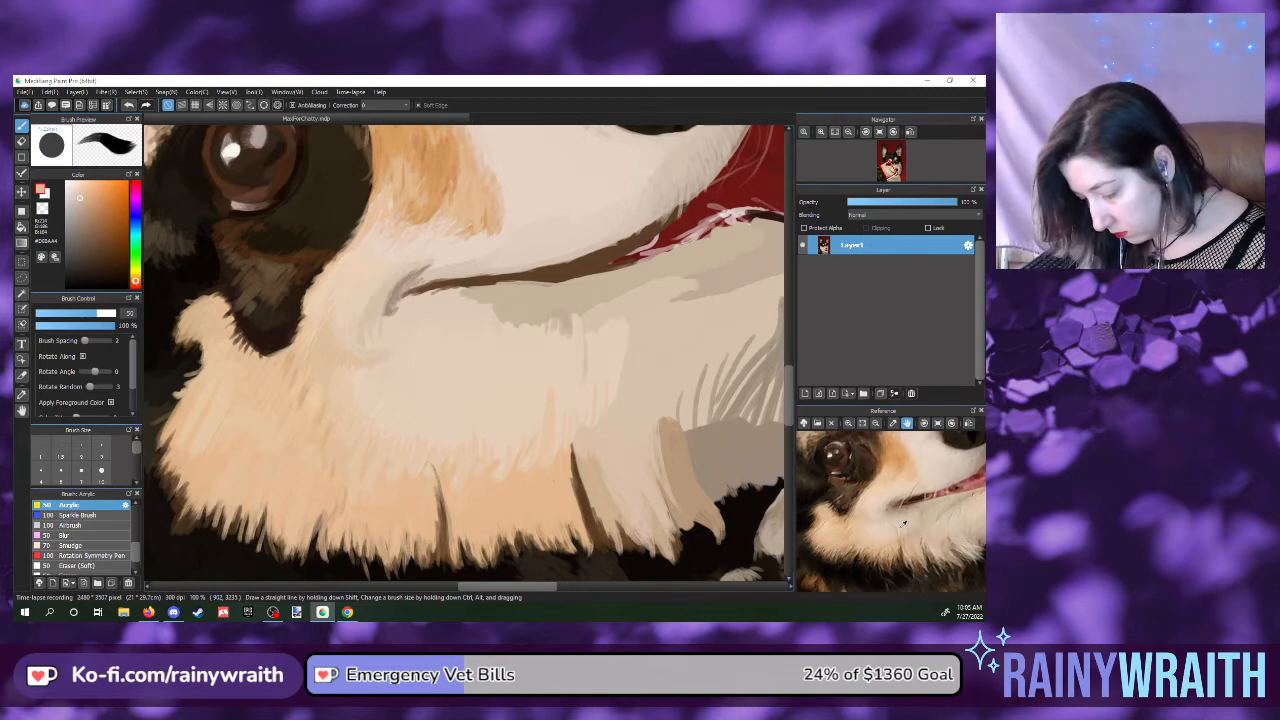
click(899, 528)
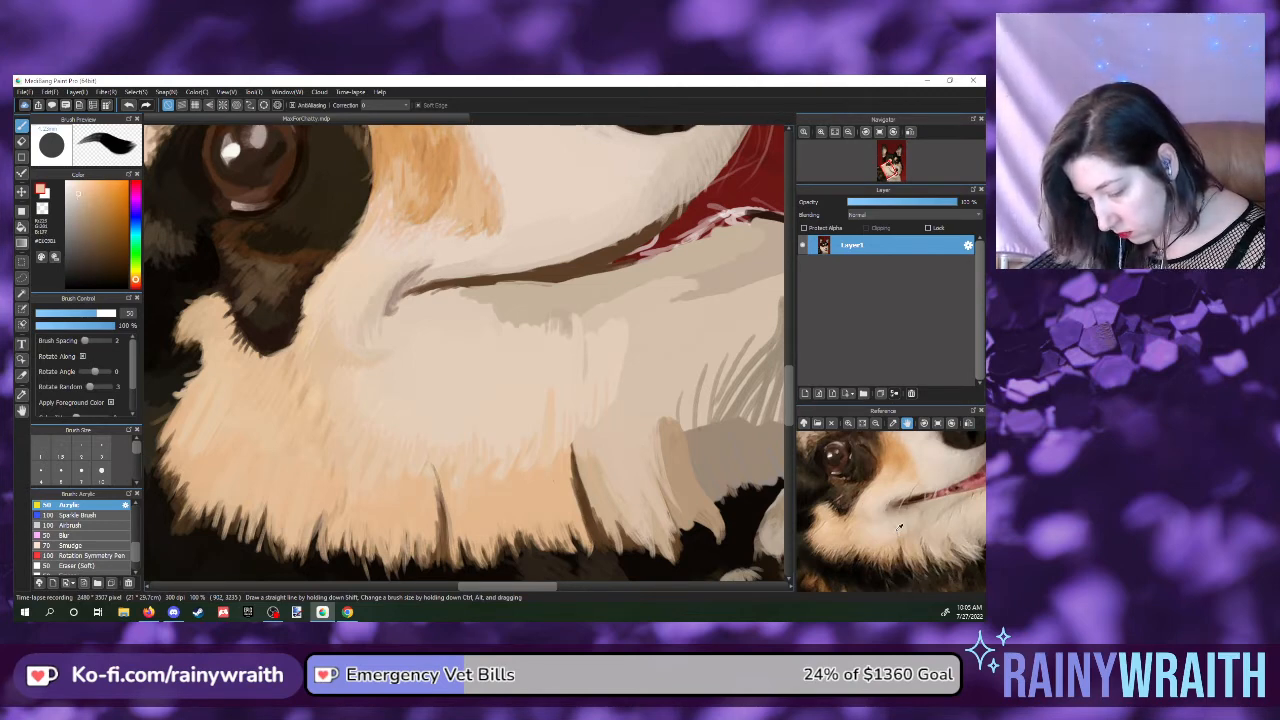
click(897, 528)
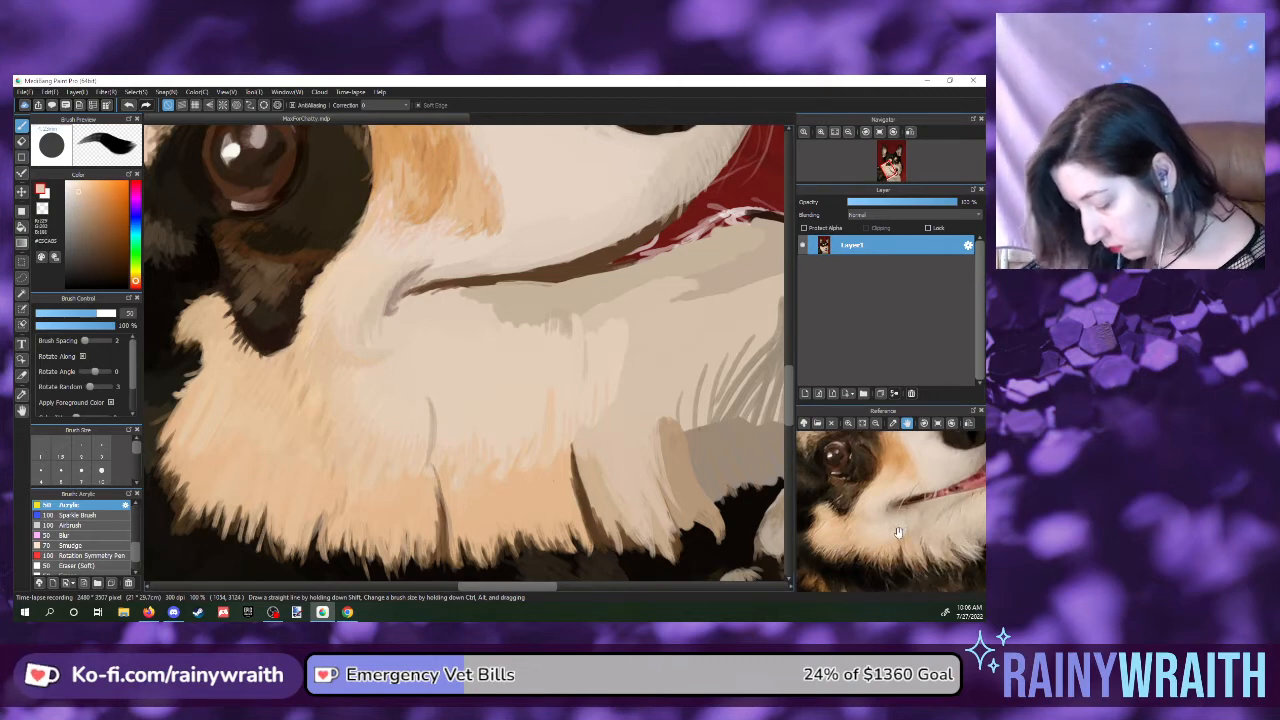
drag(424, 397, 429, 452)
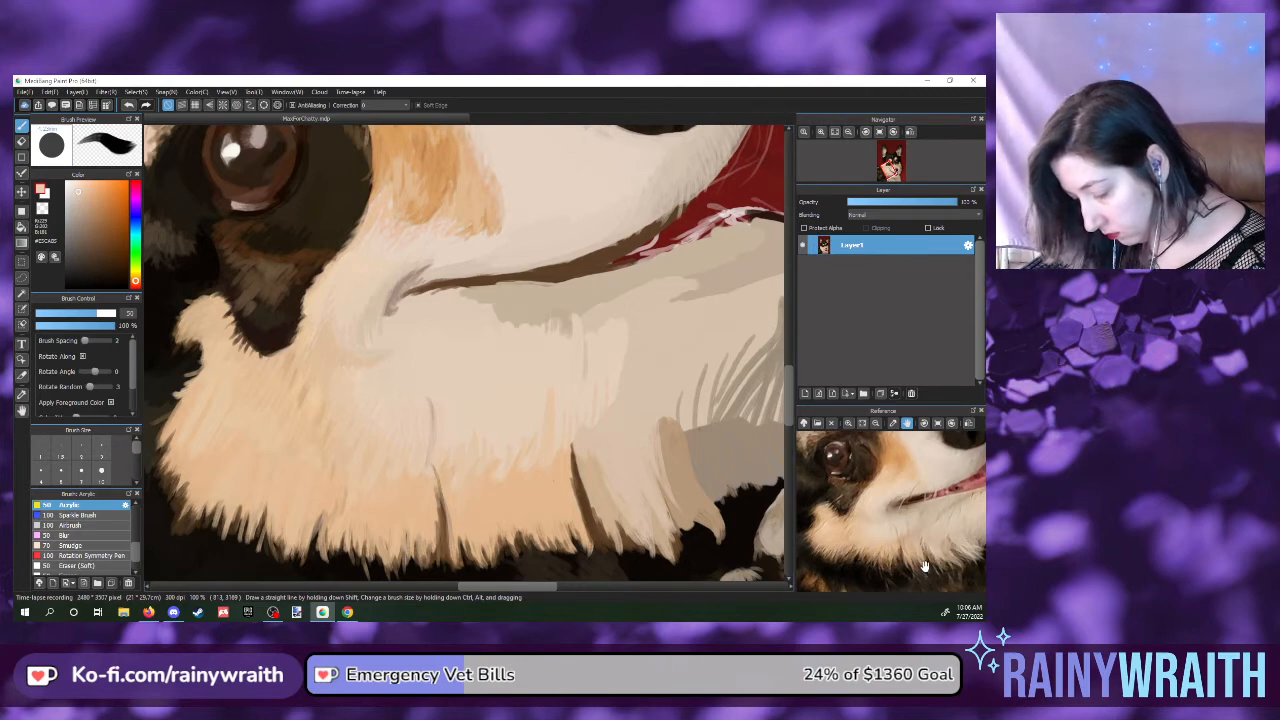
- Sample darker and lighter beige tones from the reference photo and paint fine vertical strands above the second dark gap in the jaw fur
click(913, 527)
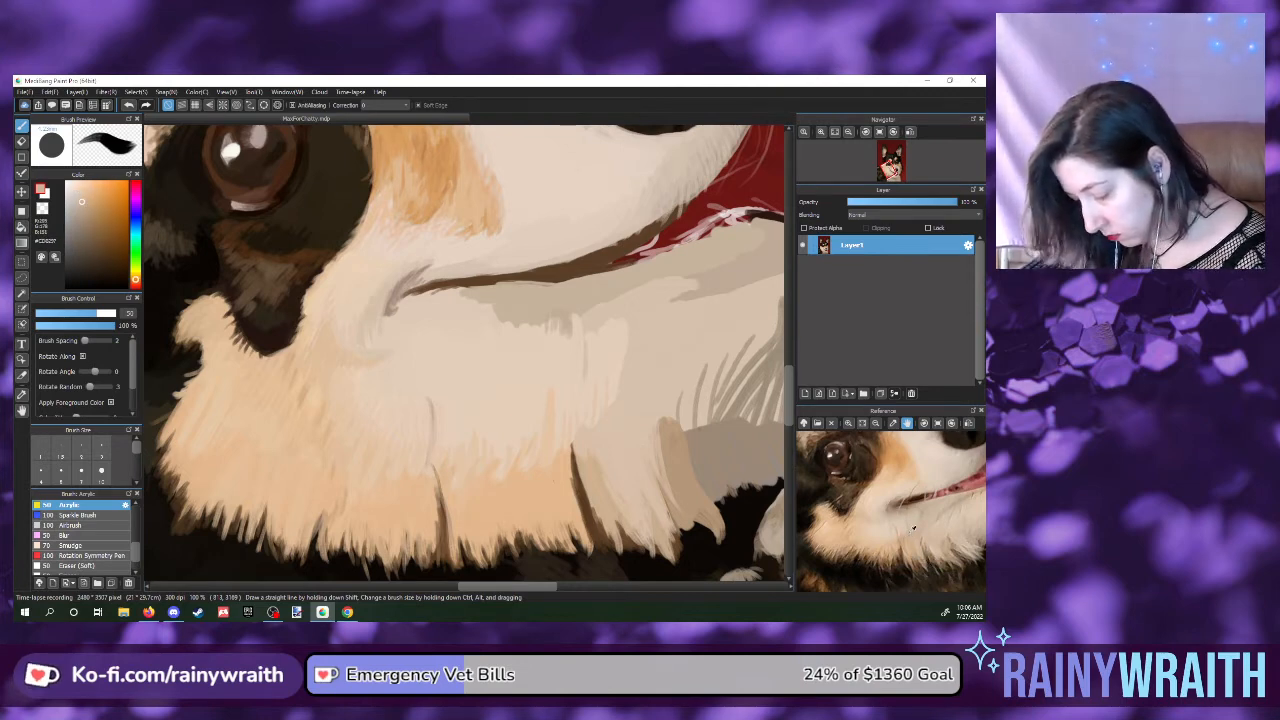
click(907, 533)
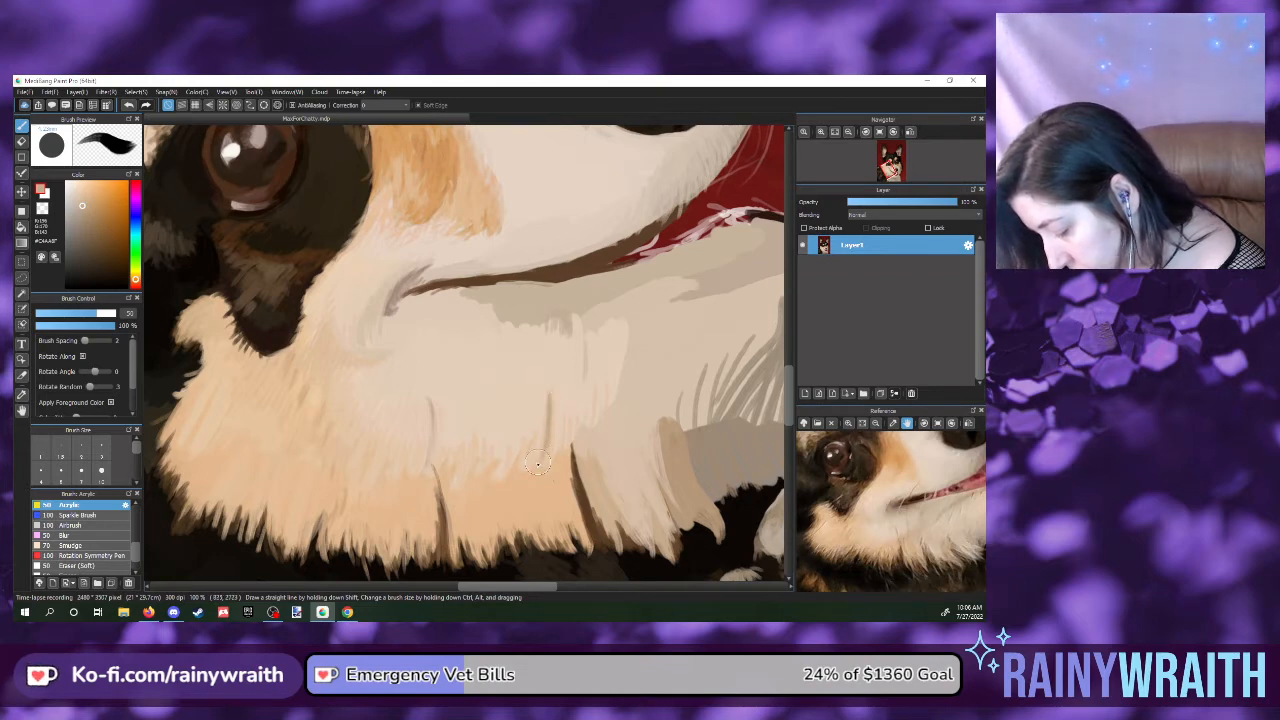
click(911, 523)
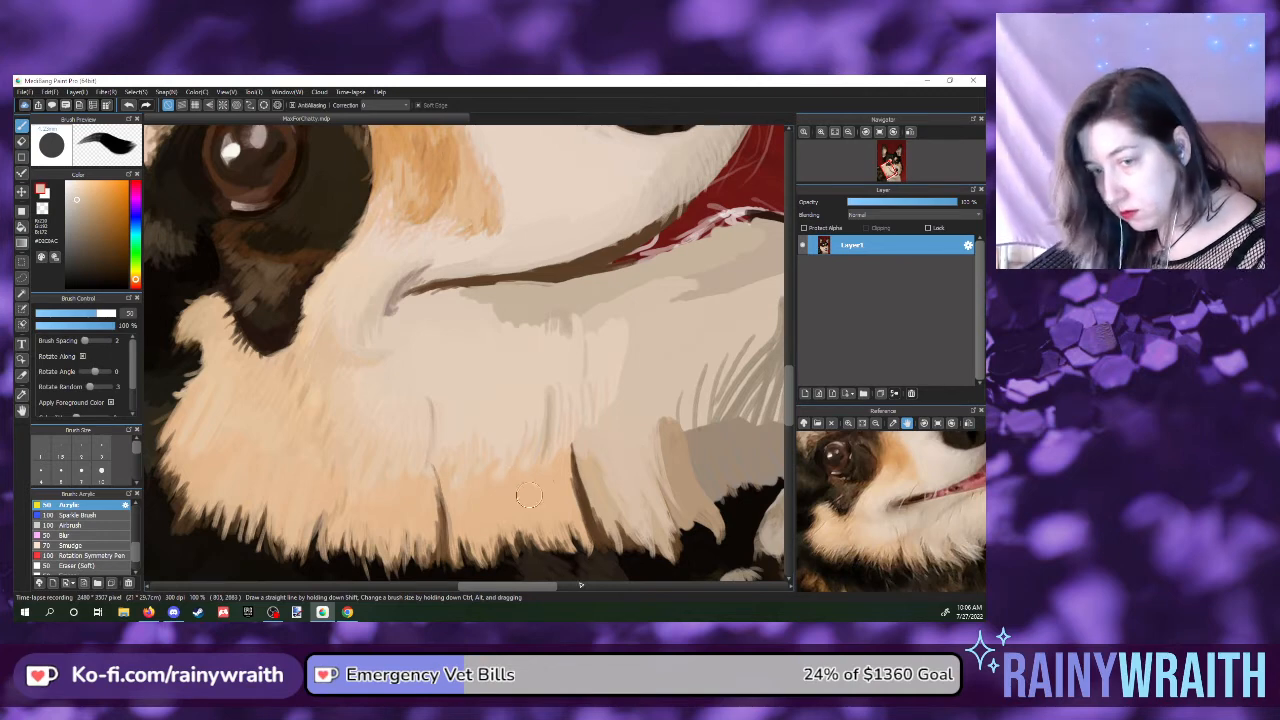
click(903, 530)
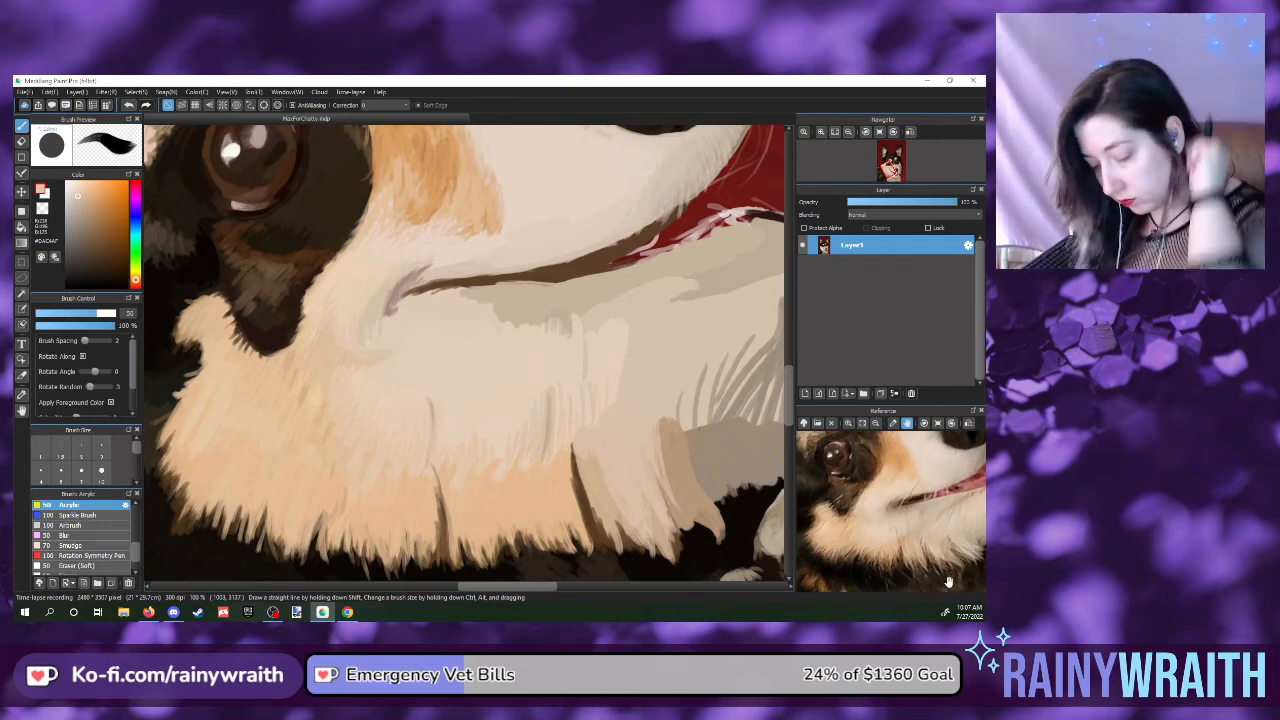
- Sample muted brown and beige tones from the reference photo and paint short soft strokes around and just below the mouth corner
click(901, 517)
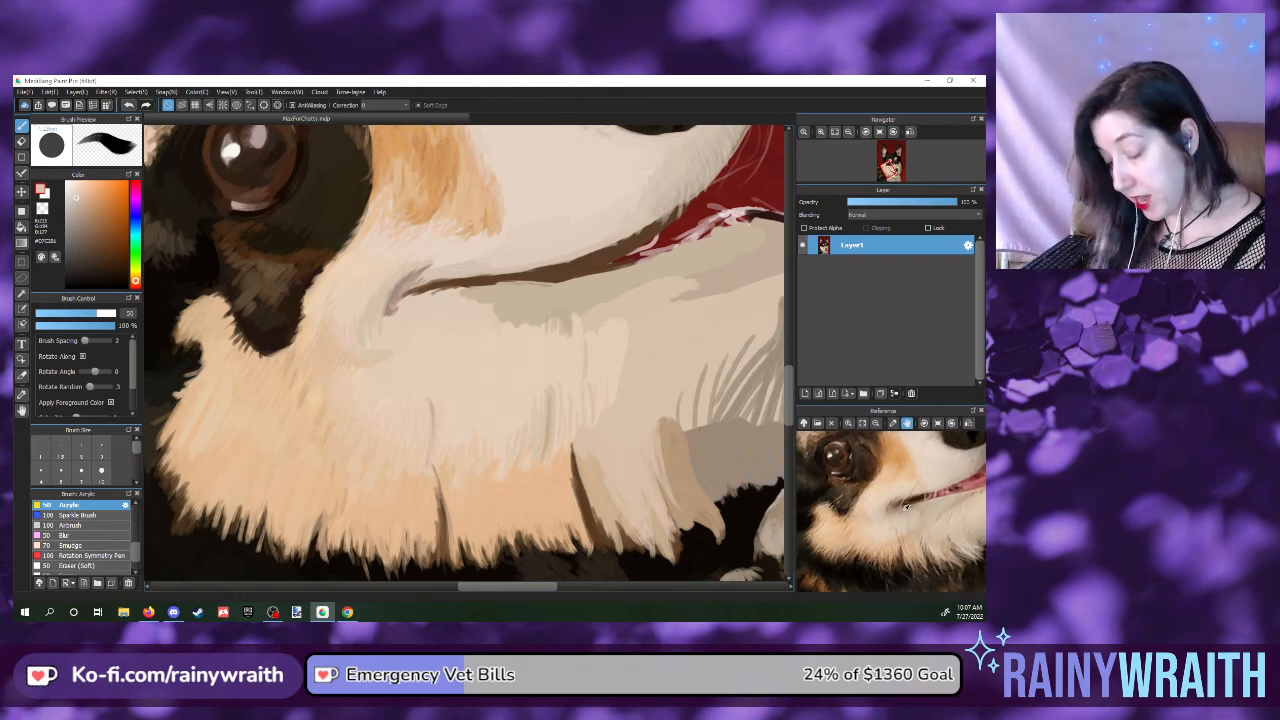
click(901, 511)
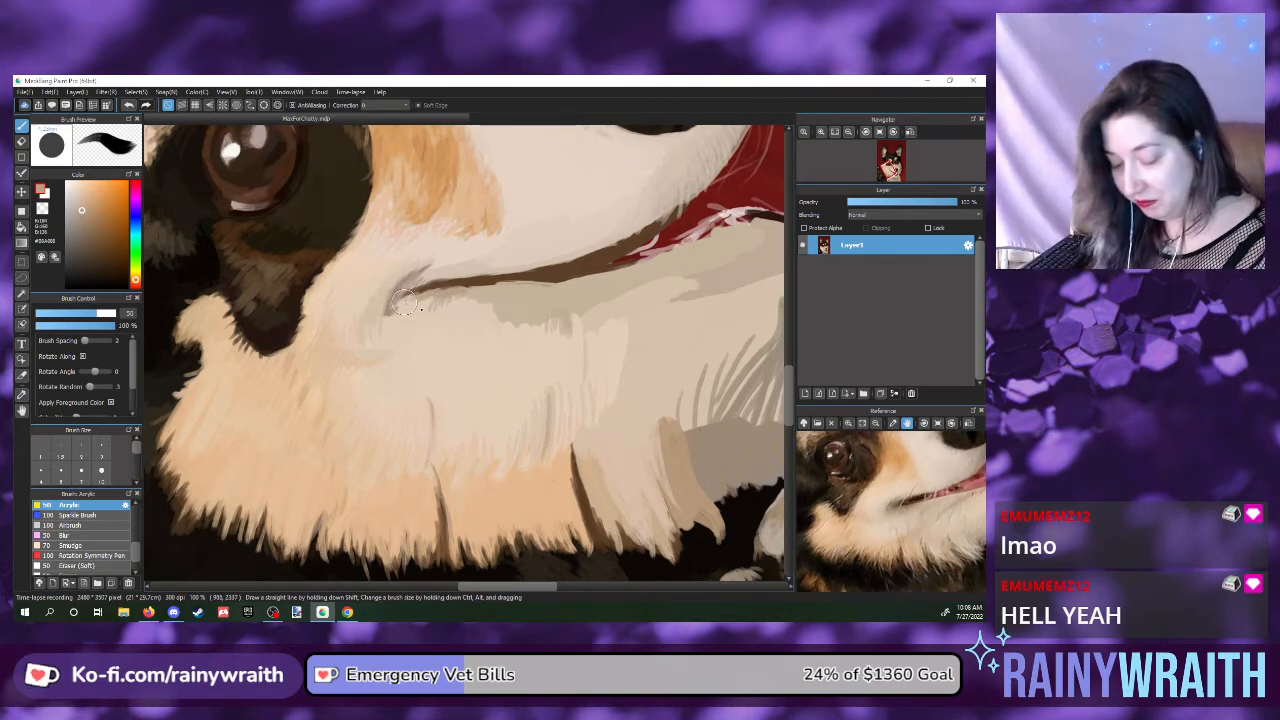
click(903, 510)
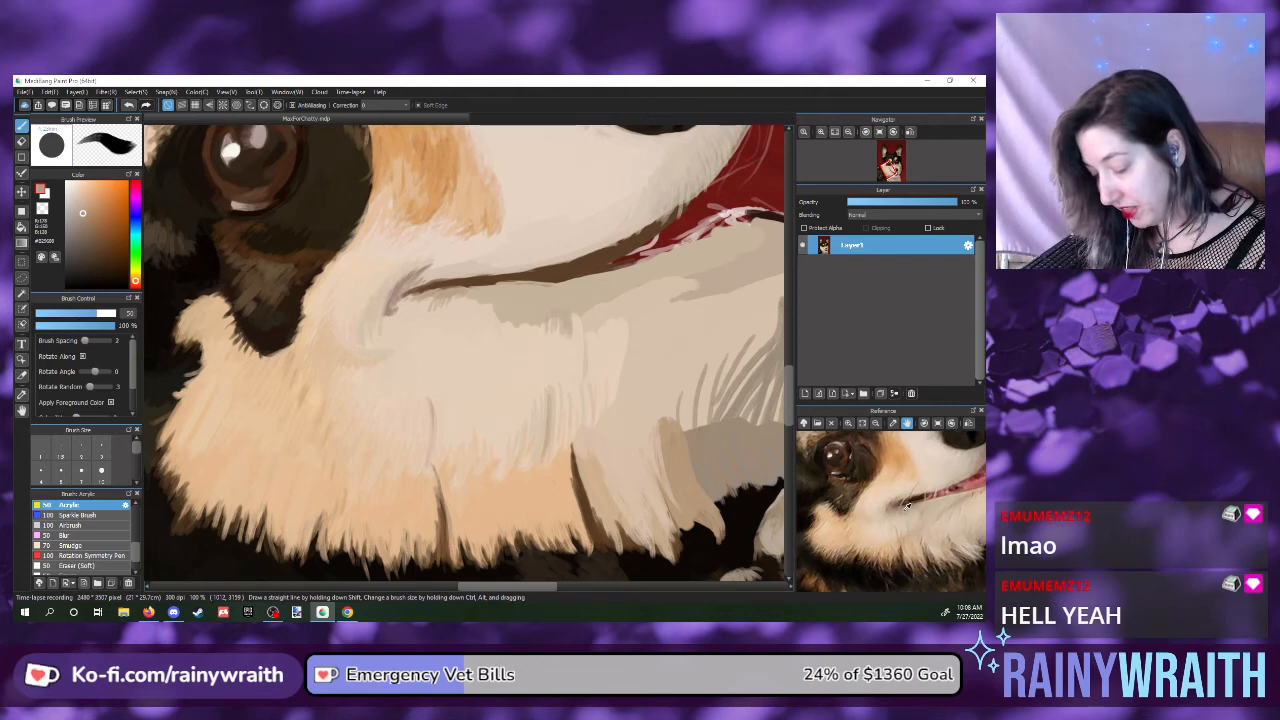
click(900, 512)
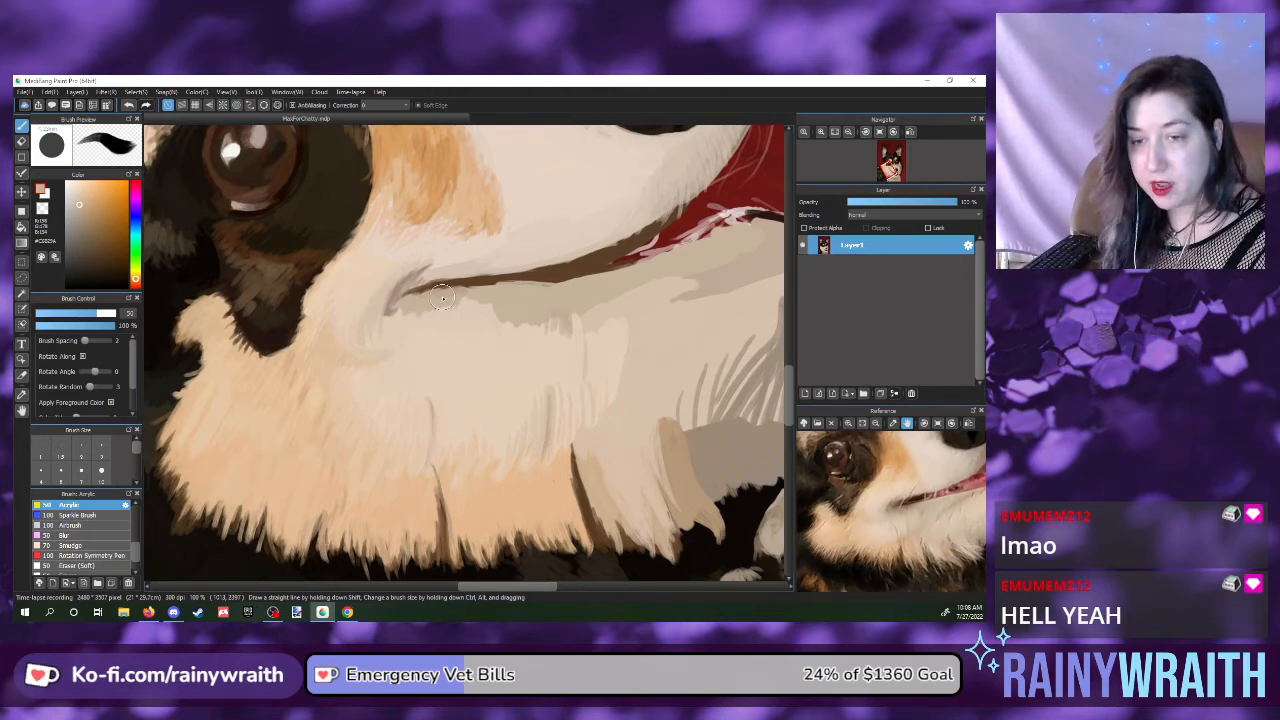
- Sample a dusty mauve from the reference photo and paint soft shading into the mouth corner where the dark line ends
click(879, 132)
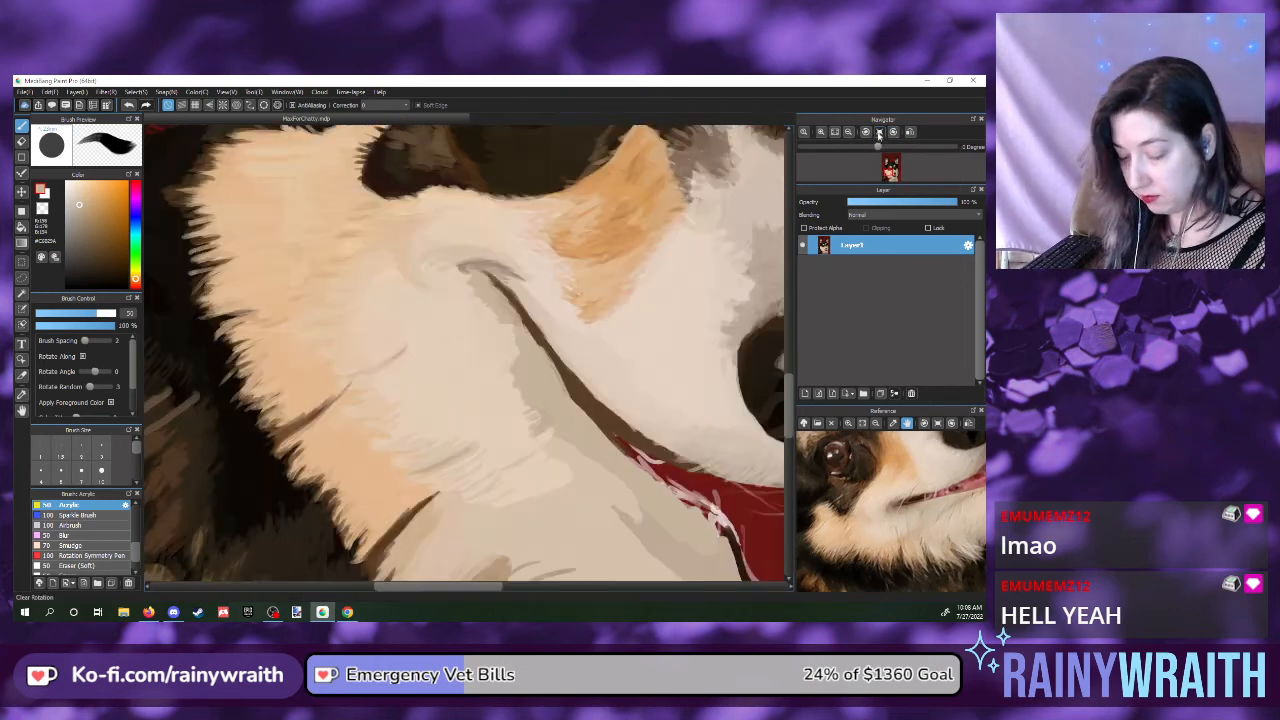
click(938, 424)
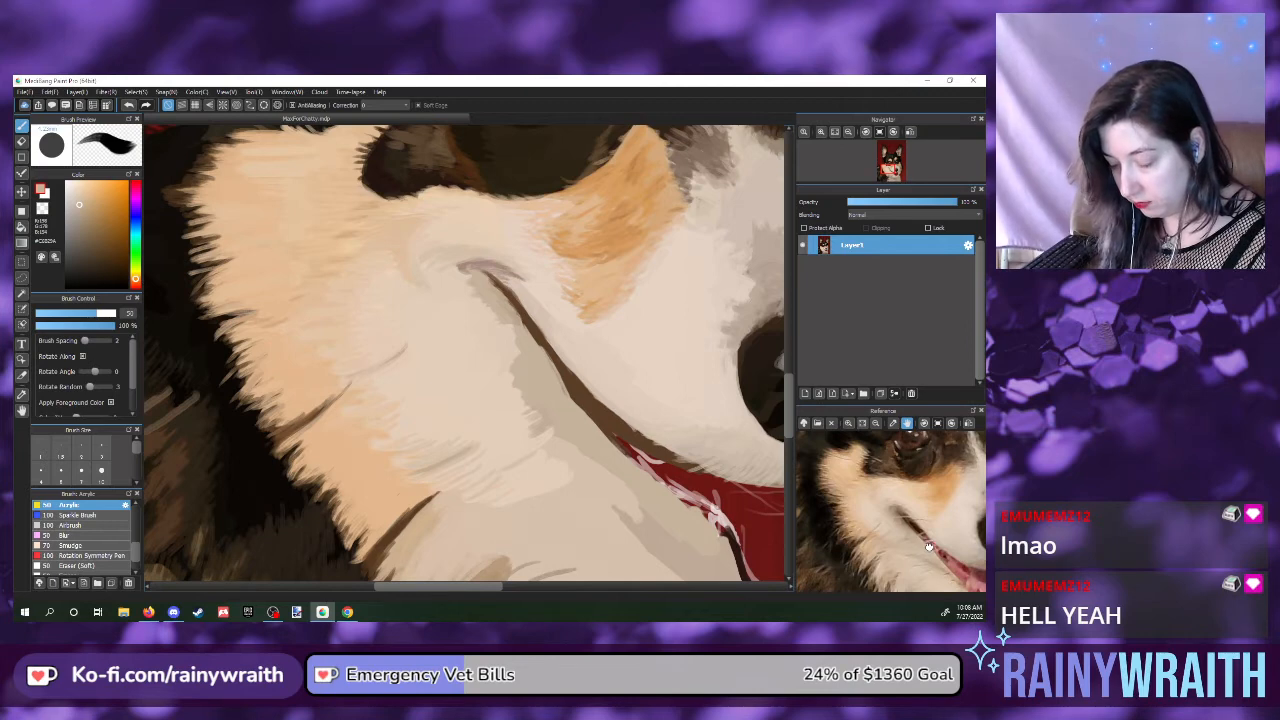
drag(929, 547, 928, 536)
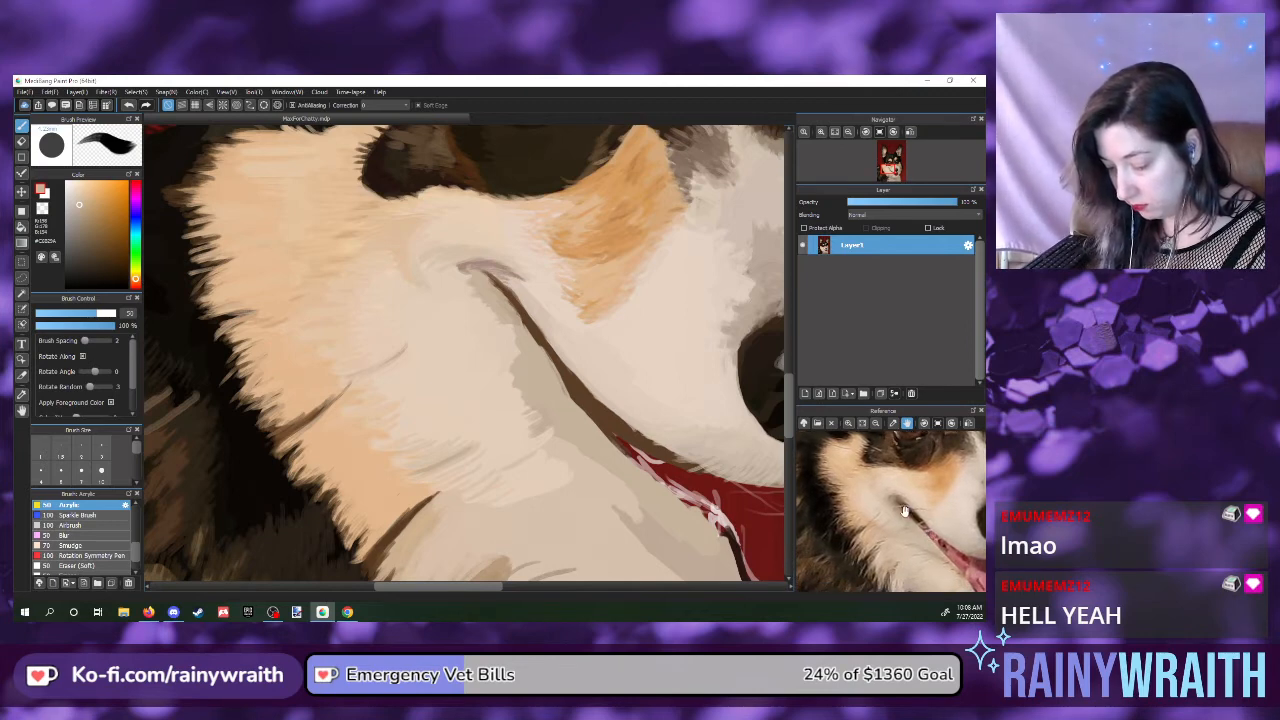
click(897, 497)
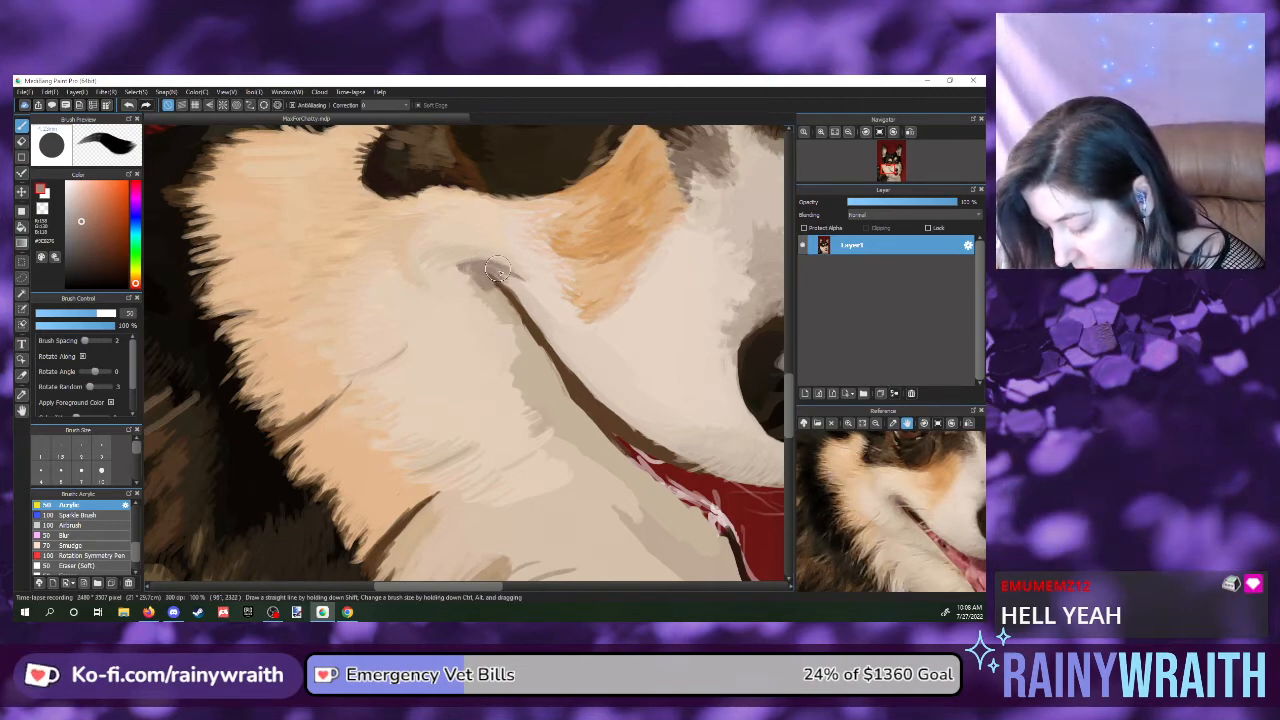
mouse_move(495, 277)
mouse_down()
mouse_move(470, 298)
mouse_move(469, 268)
mouse_up()
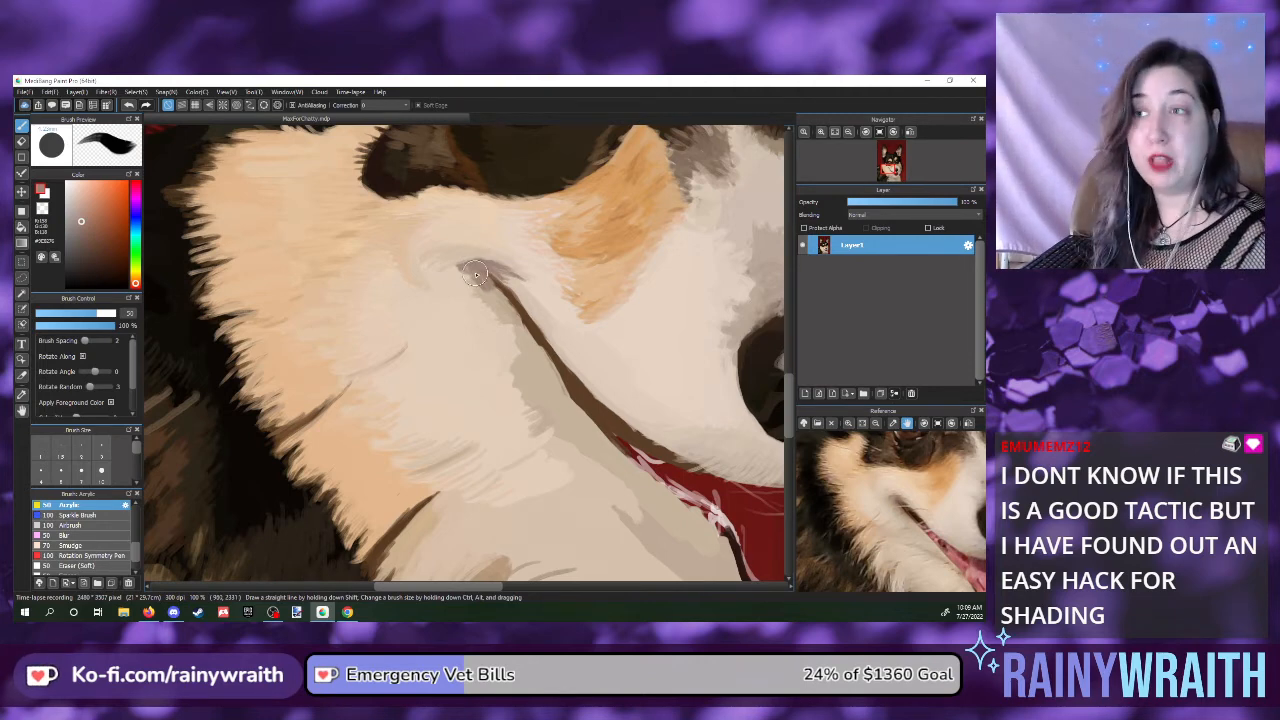
drag(474, 273, 496, 283)
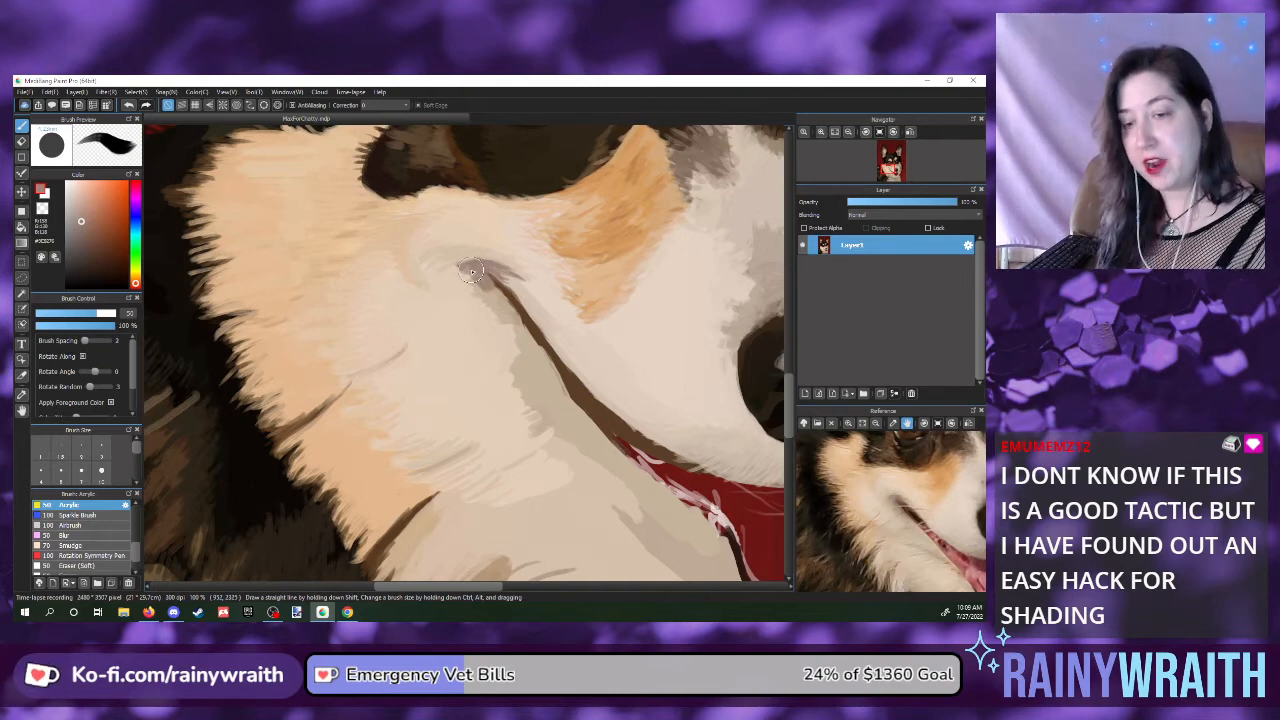
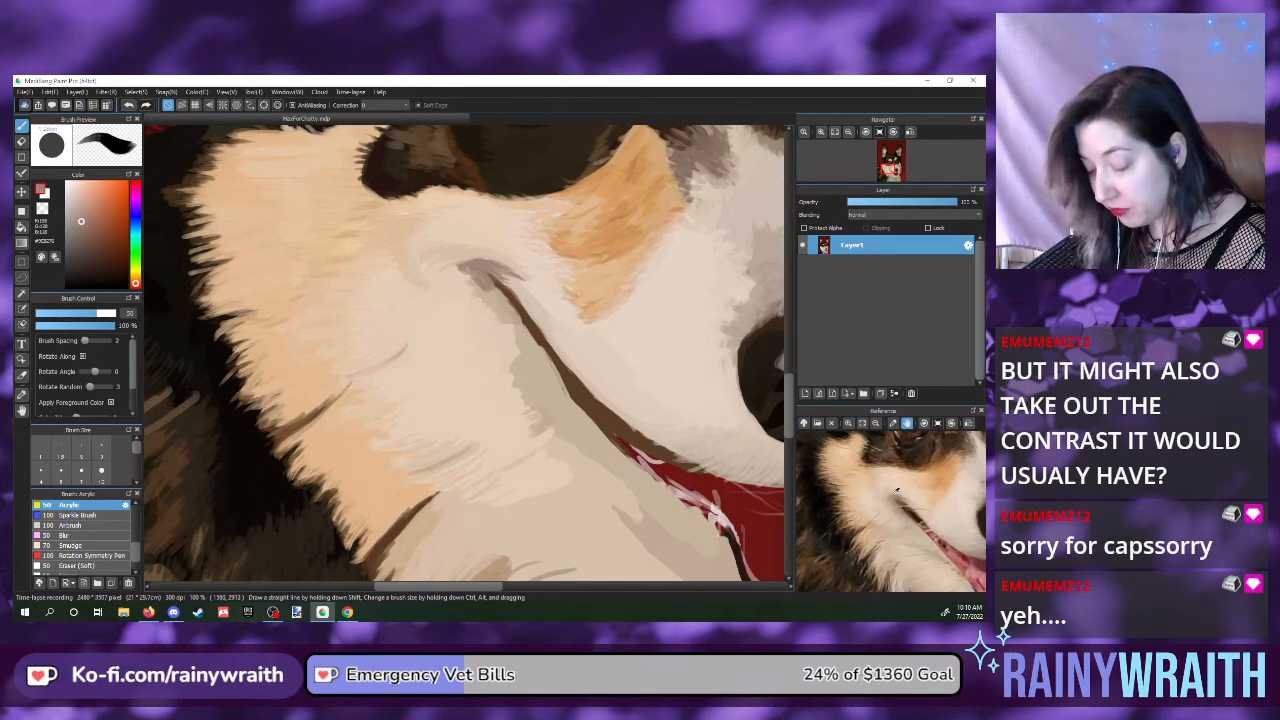
- Sample grey-brown and light beige tones from the reference photo to deepen the mouth-corner crease and blend its edges into the fur
click(895, 493)
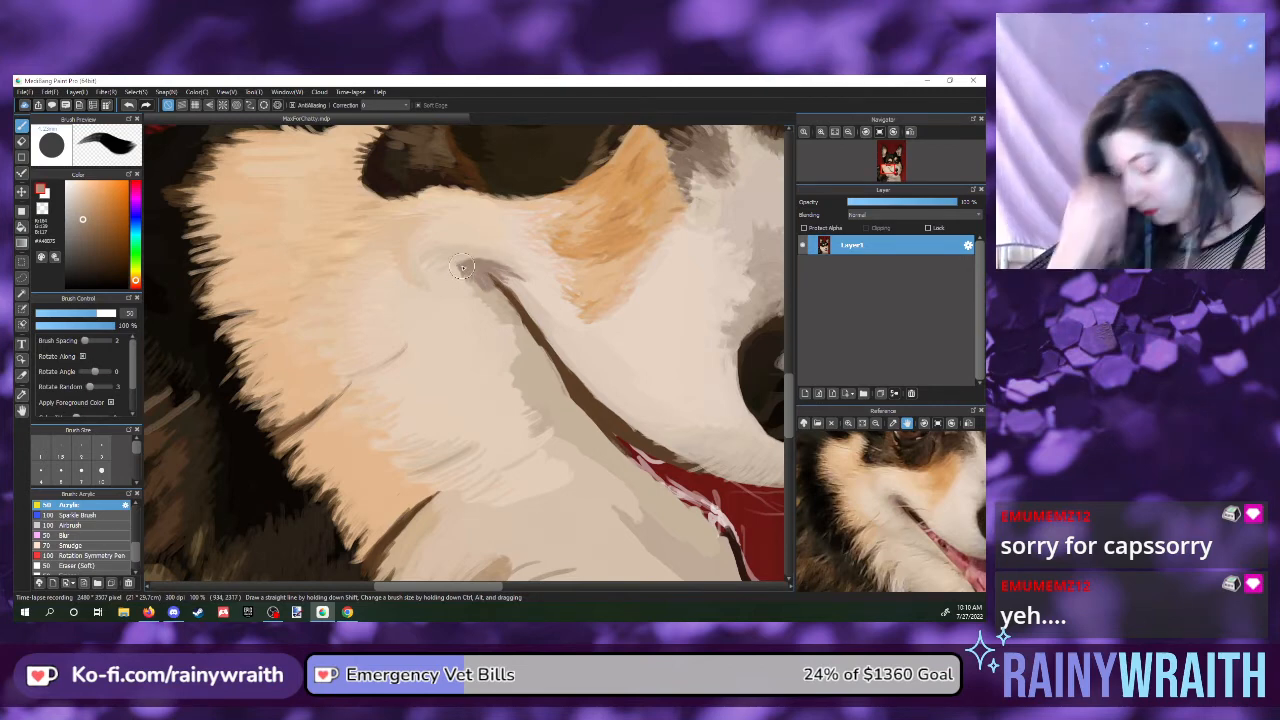
click(899, 502)
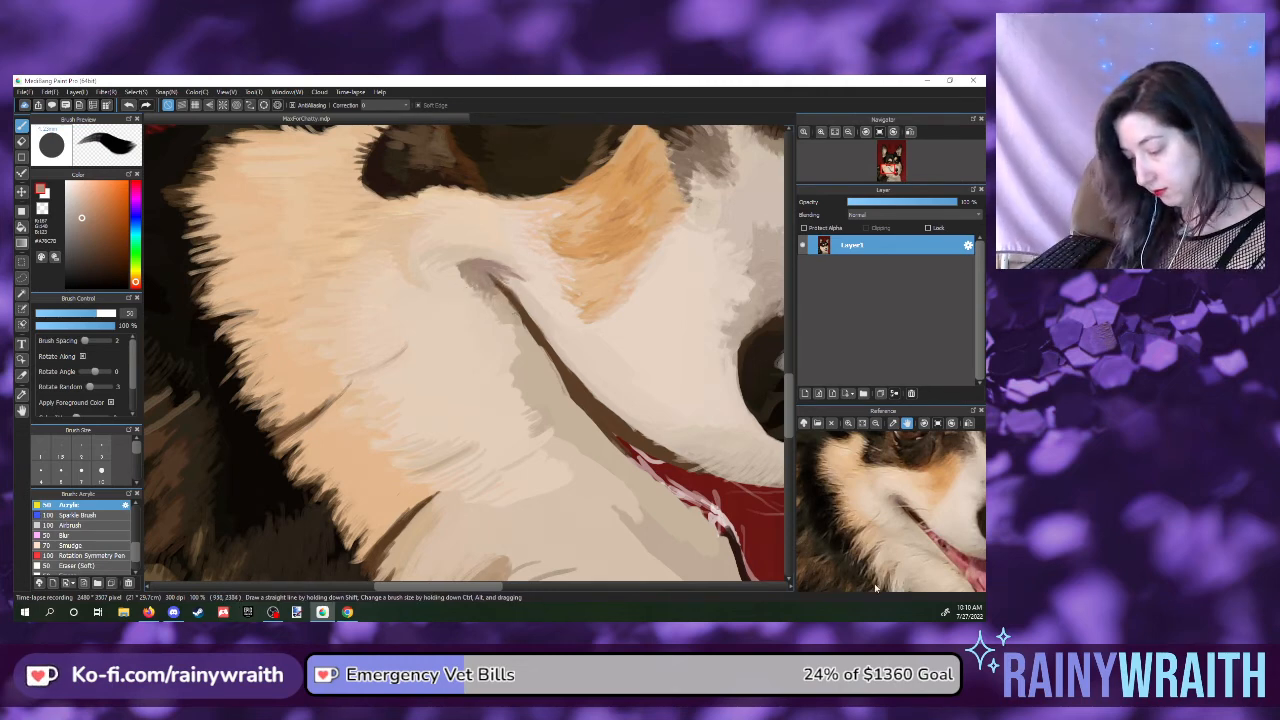
click(889, 497)
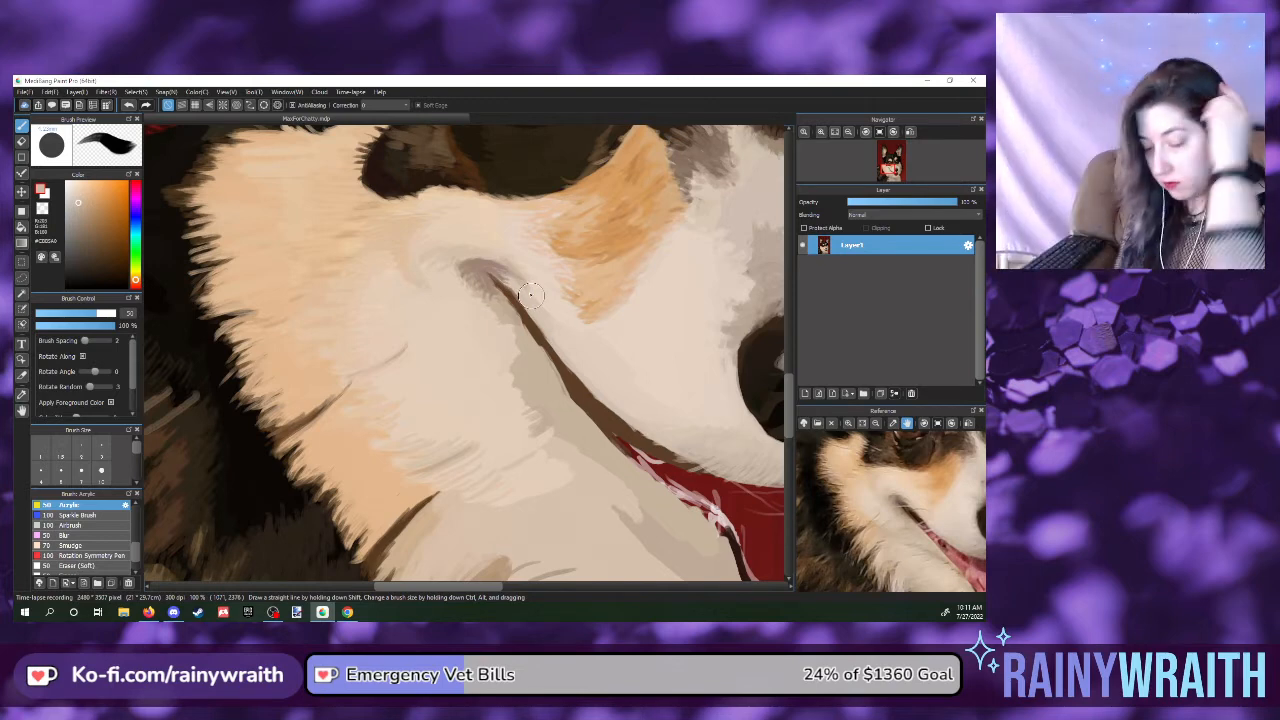
- Sample taupe and light beige tones from the reference photo and paint thin strokes along the lower edge of the dark mouth line
click(921, 498)
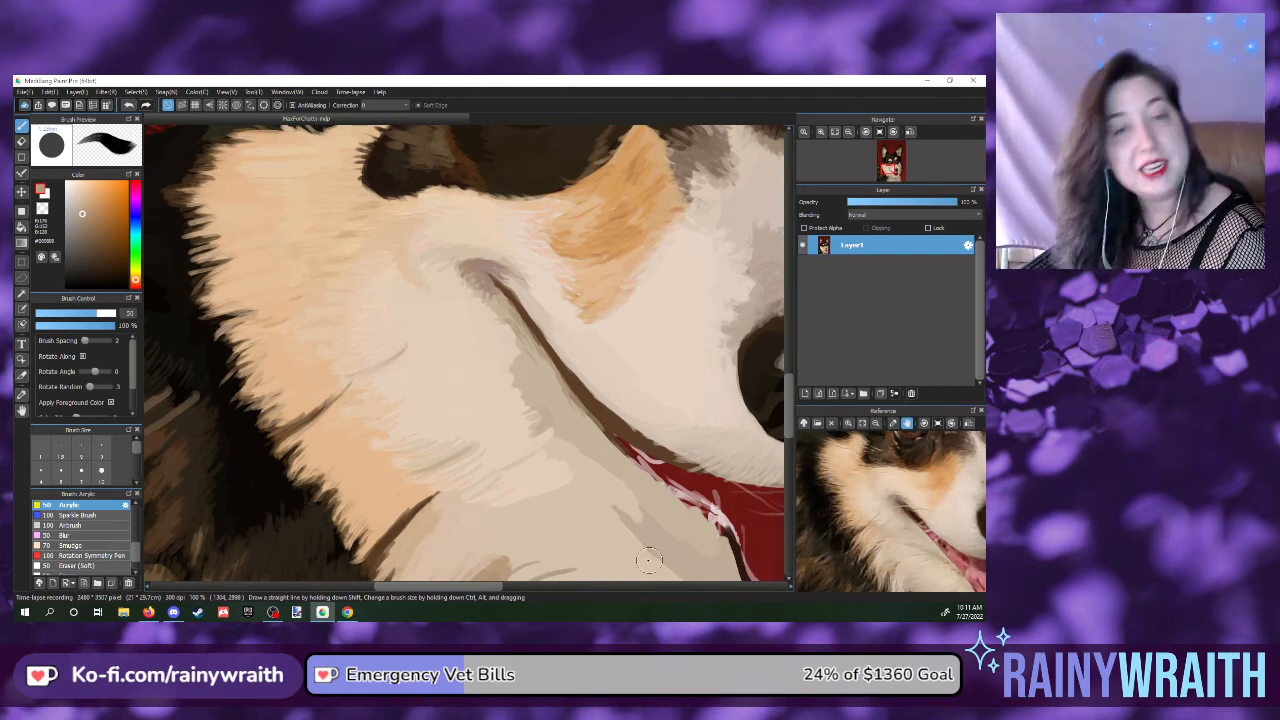
click(922, 537)
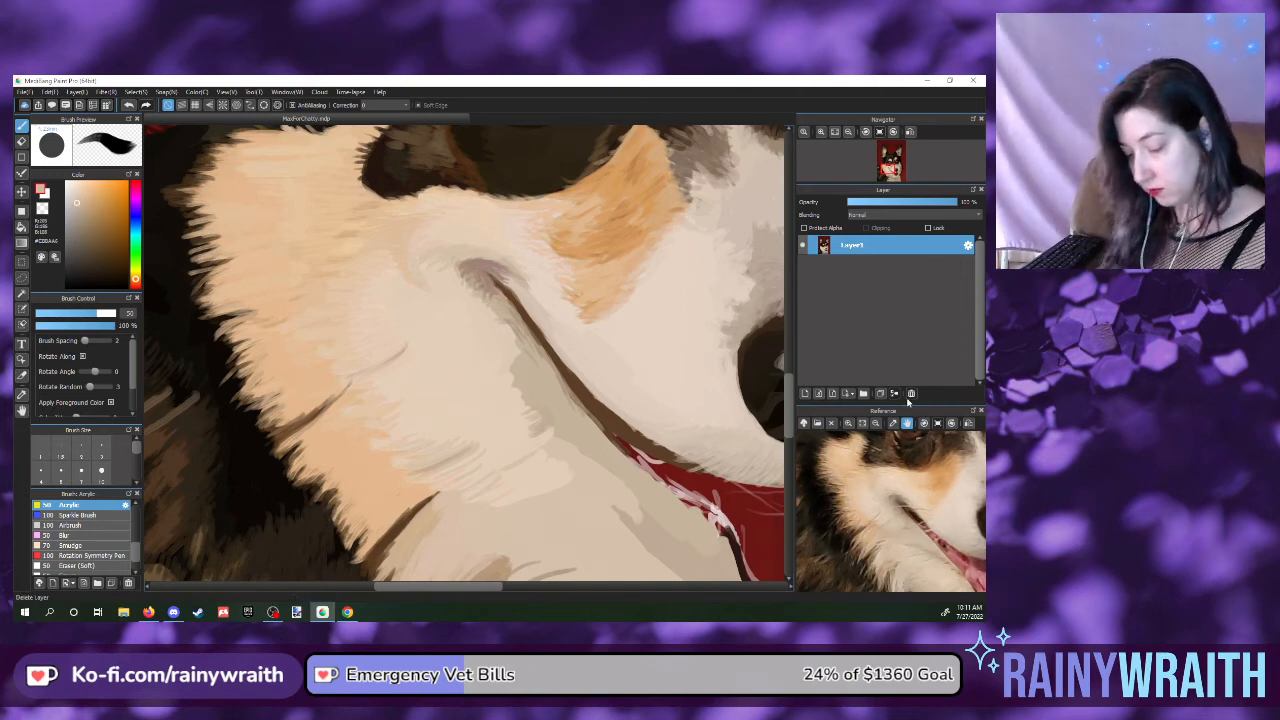
click(937, 549)
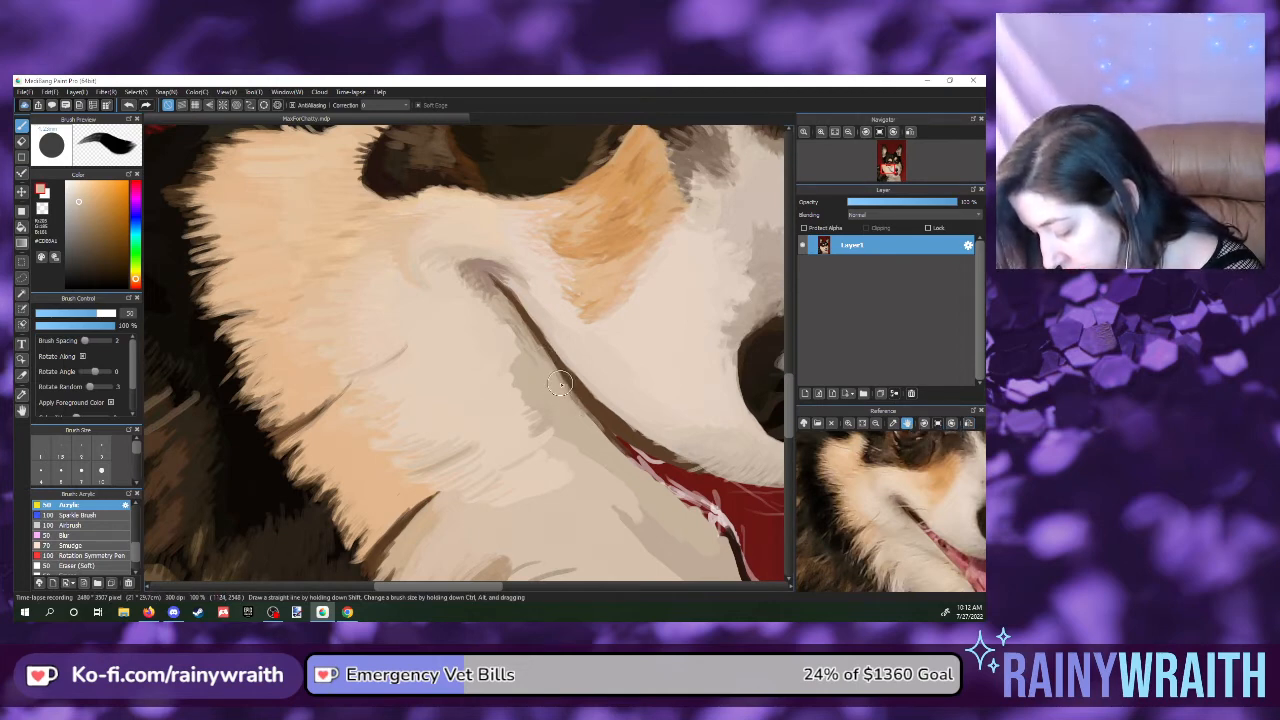
drag(559, 385, 598, 432)
mouse_move(555, 381)
mouse_down()
mouse_move(655, 490)
mouse_move(590, 417)
mouse_move(640, 472)
mouse_up()
mouse_move(718, 540)
mouse_down()
mouse_move(702, 538)
mouse_move(708, 515)
mouse_up()
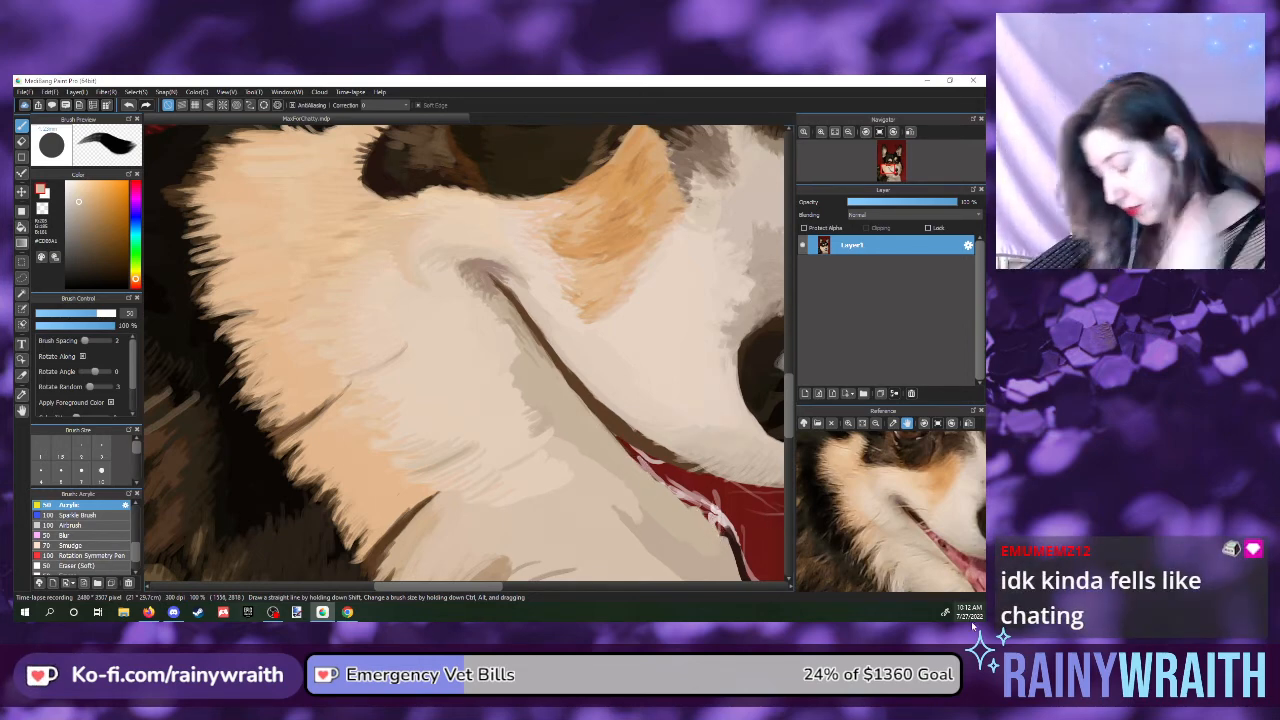
- Sample beige tones beside the mouth in the reference photo and paint soft strands blending the grey-beige shadow beneath the mouth line
drag(905, 525, 940, 563)
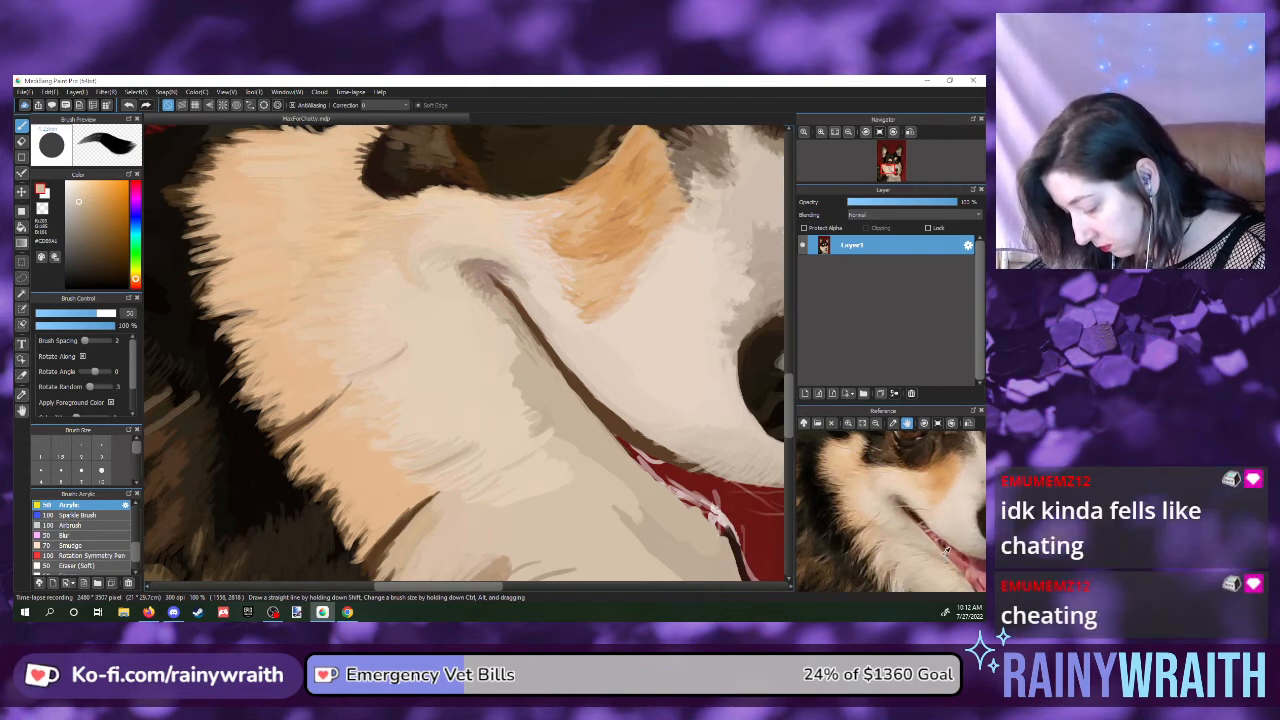
click(942, 553)
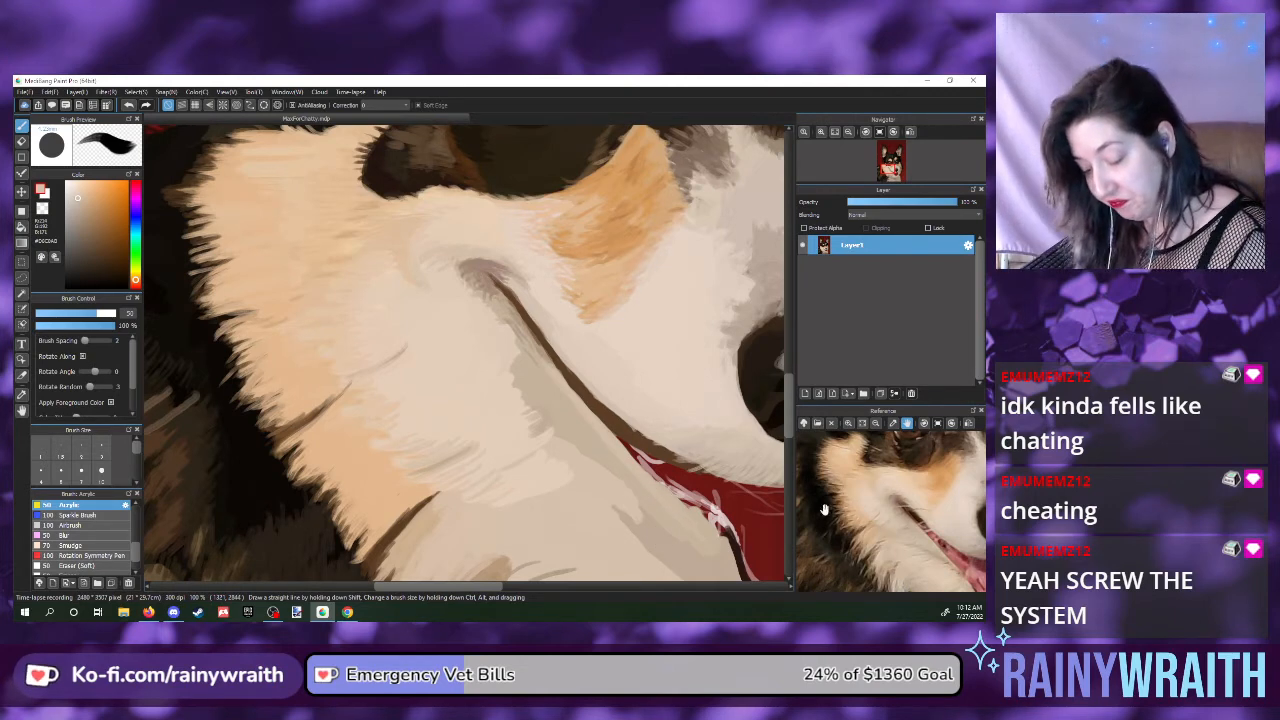
click(919, 514)
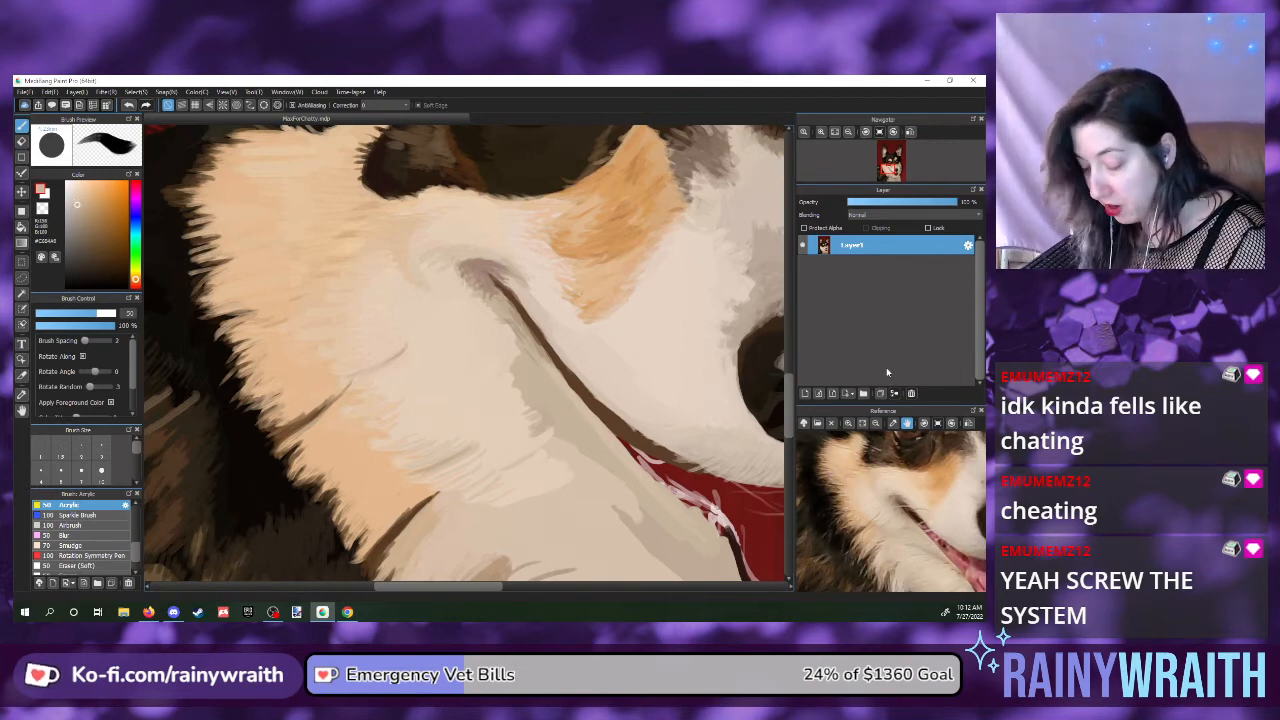
click(935, 548)
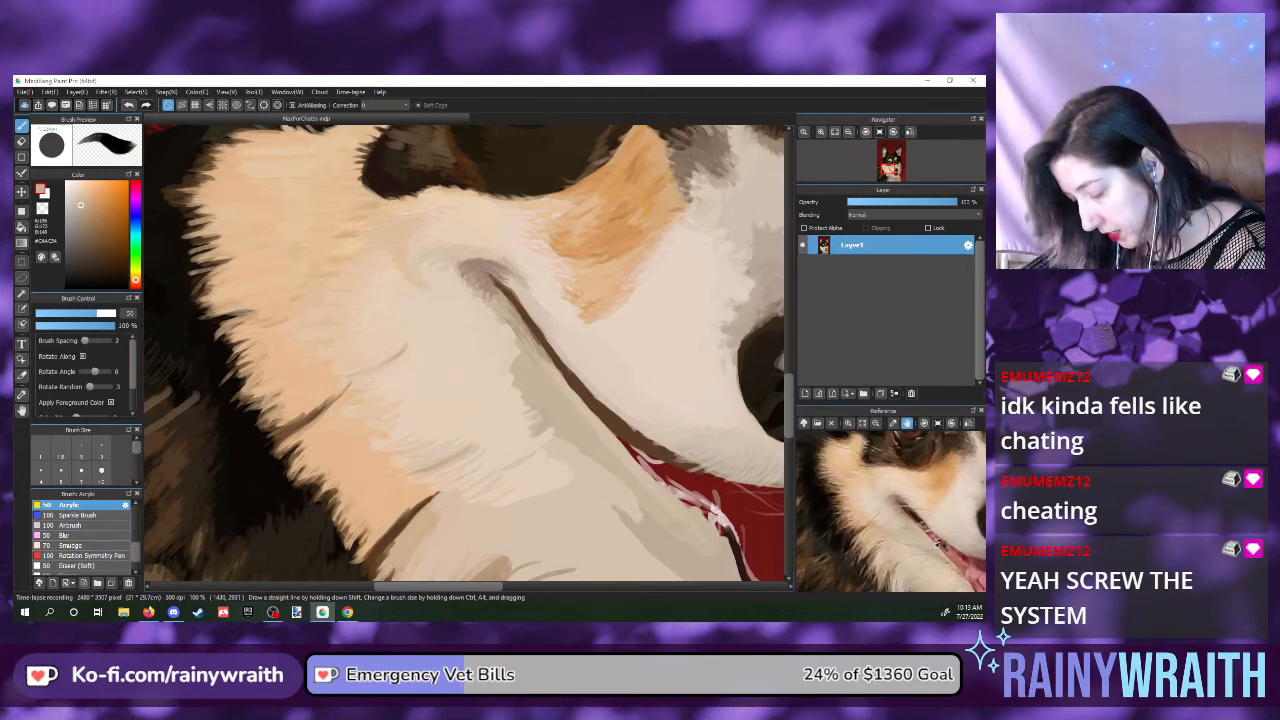
click(932, 548)
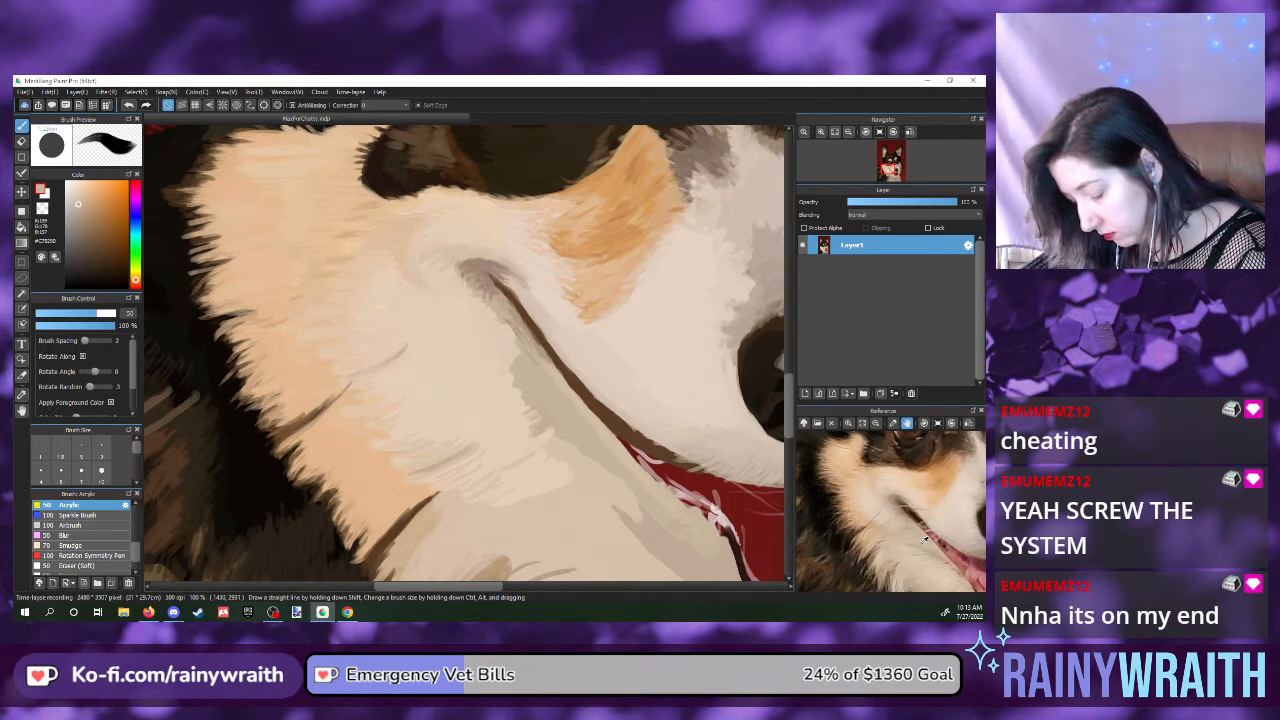
click(921, 543)
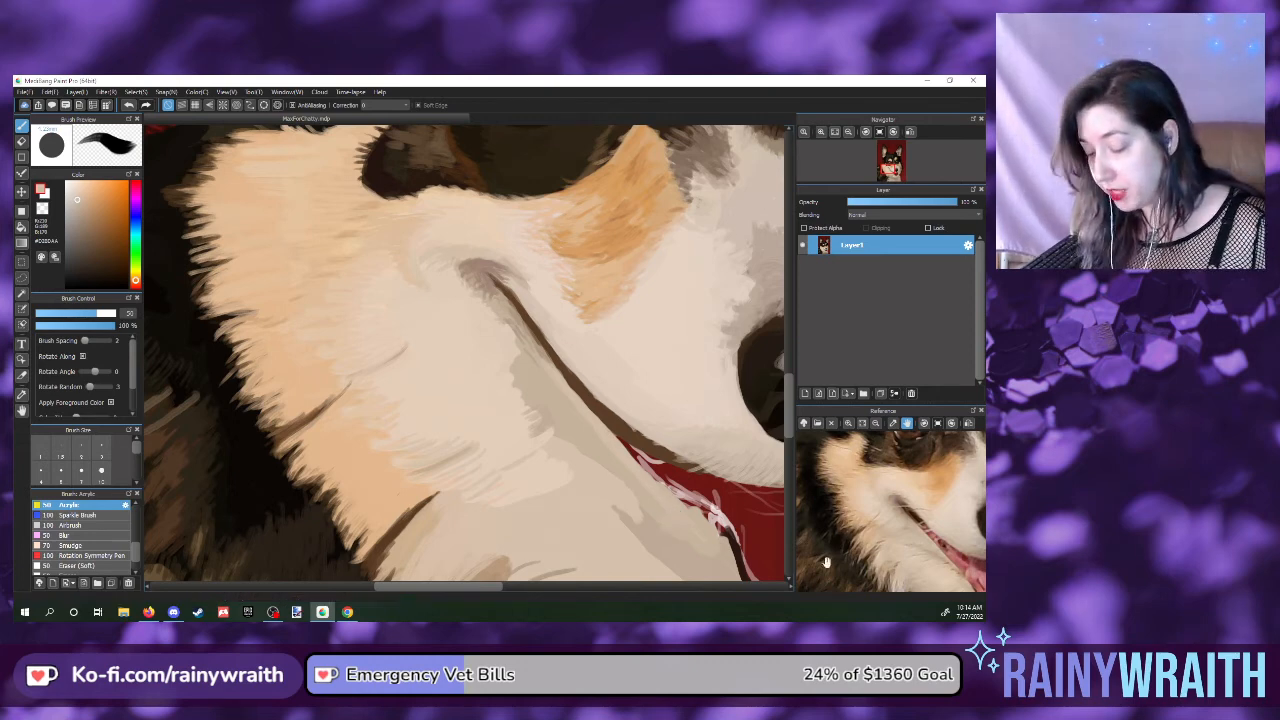
- Rotate the canvas and reference photo so the mouth lies flatter, and blend the shadow beneath the mouth line using sampled beige tones
click(866, 132)
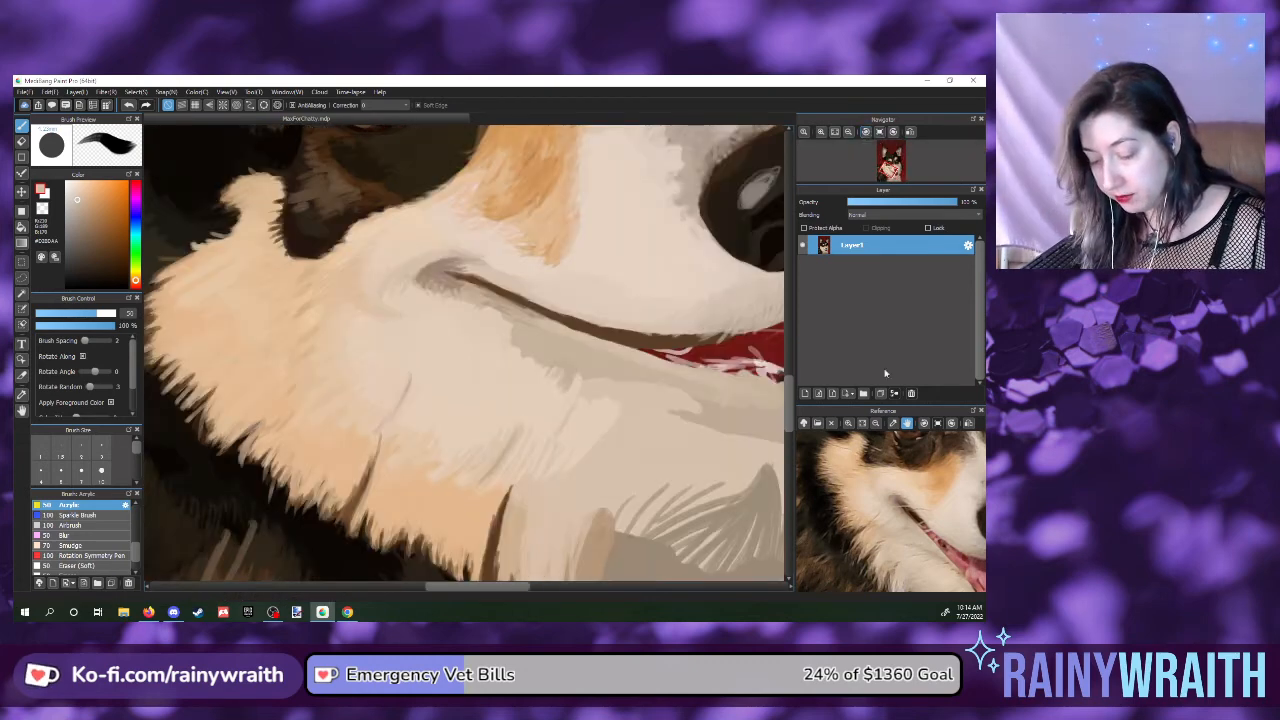
click(923, 424)
click(923, 425)
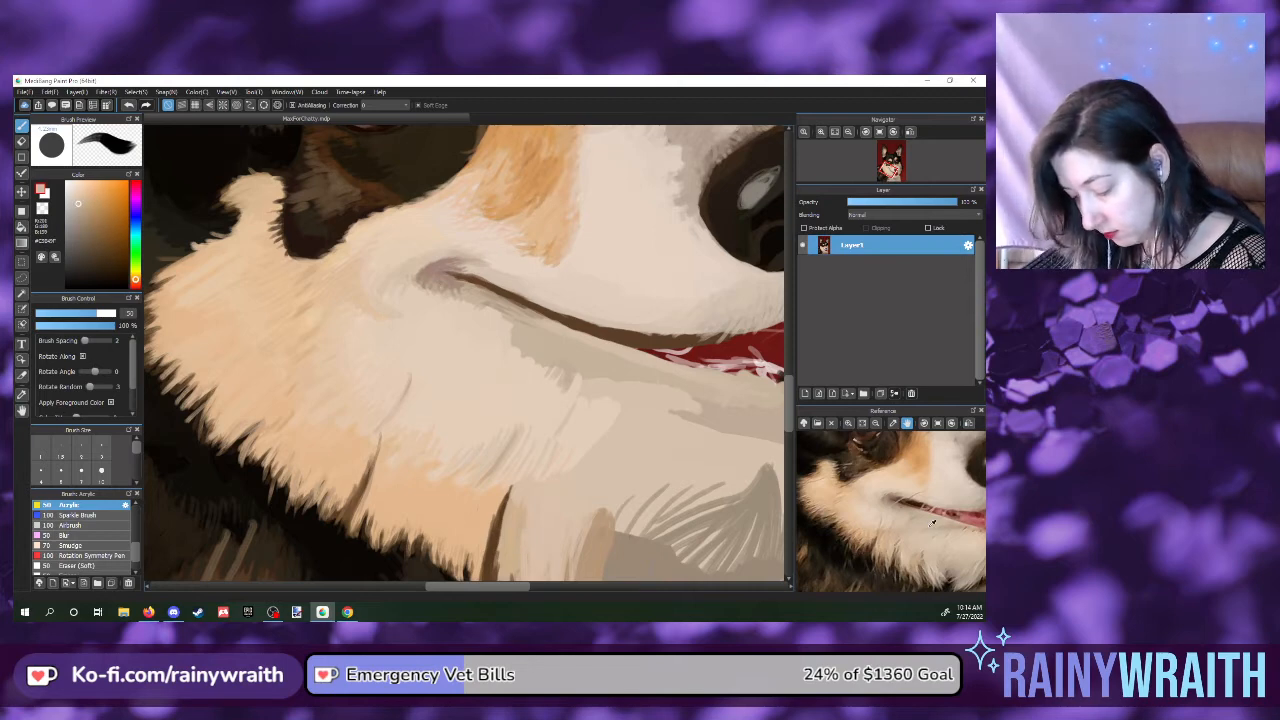
click(928, 524)
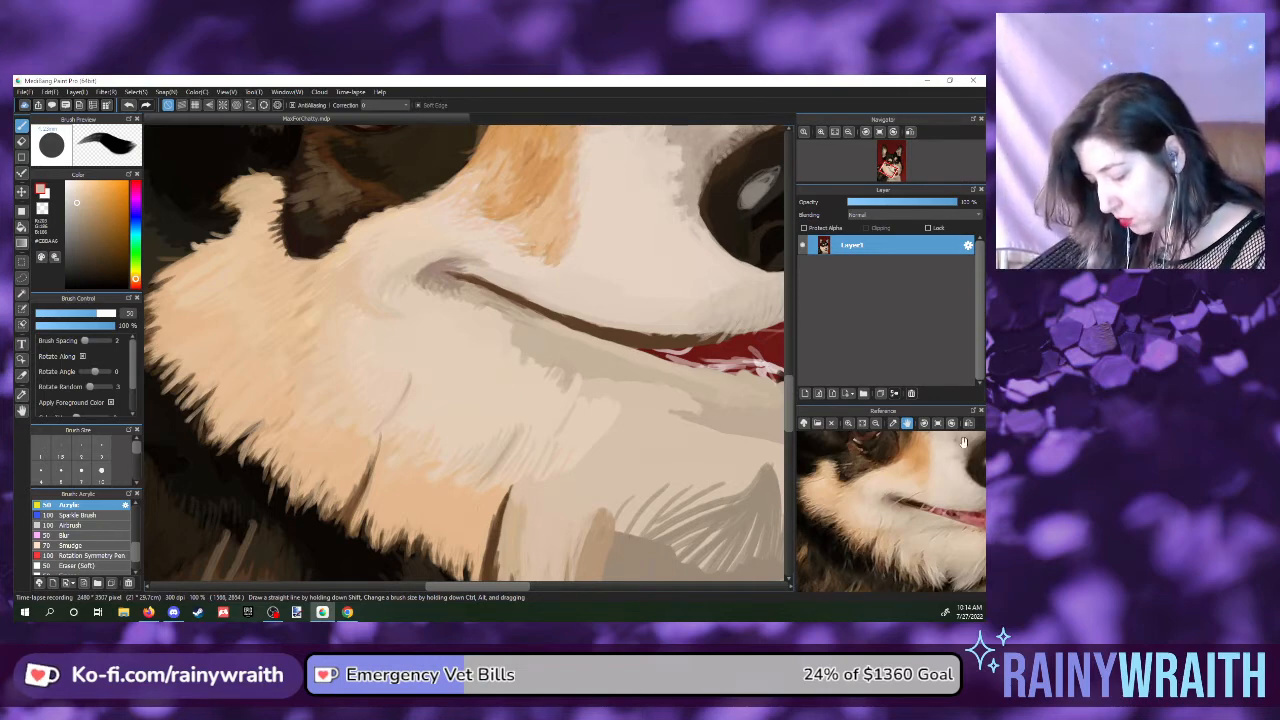
click(906, 516)
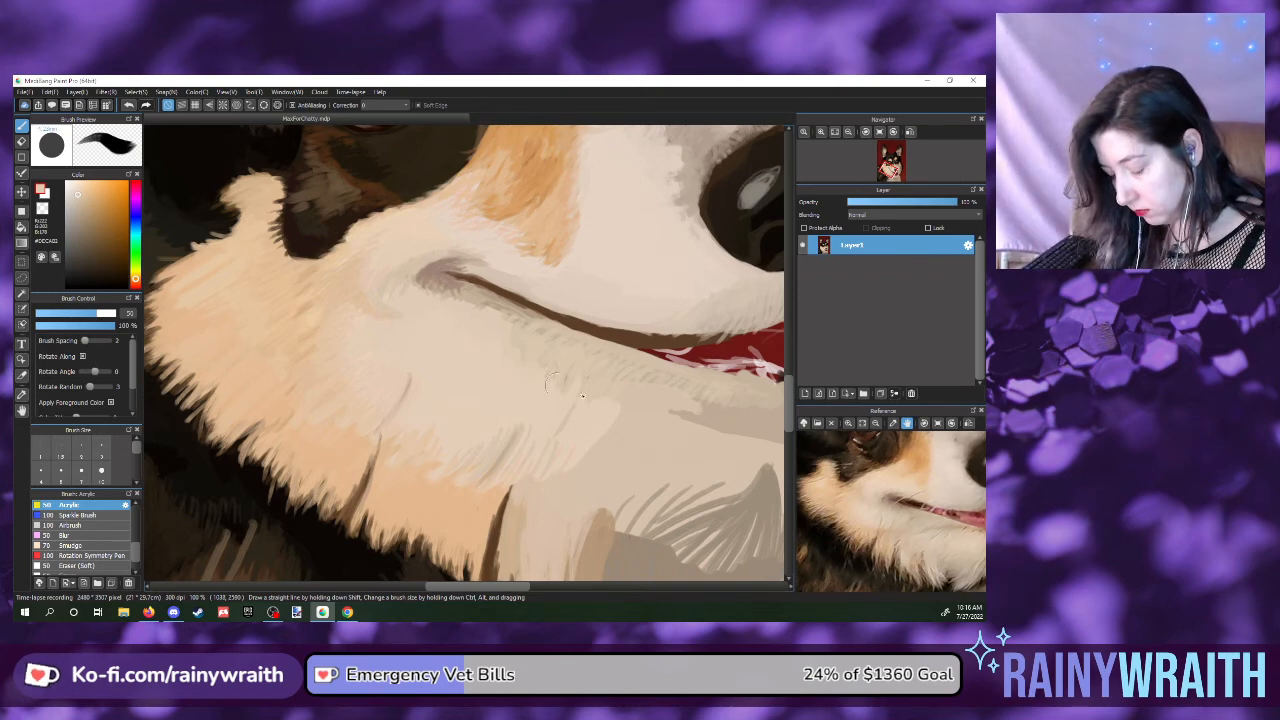
- Sample light and grey-beige tones below the mouth in the reference photo and paint fine strands softening the fur beneath the lip
click(922, 529)
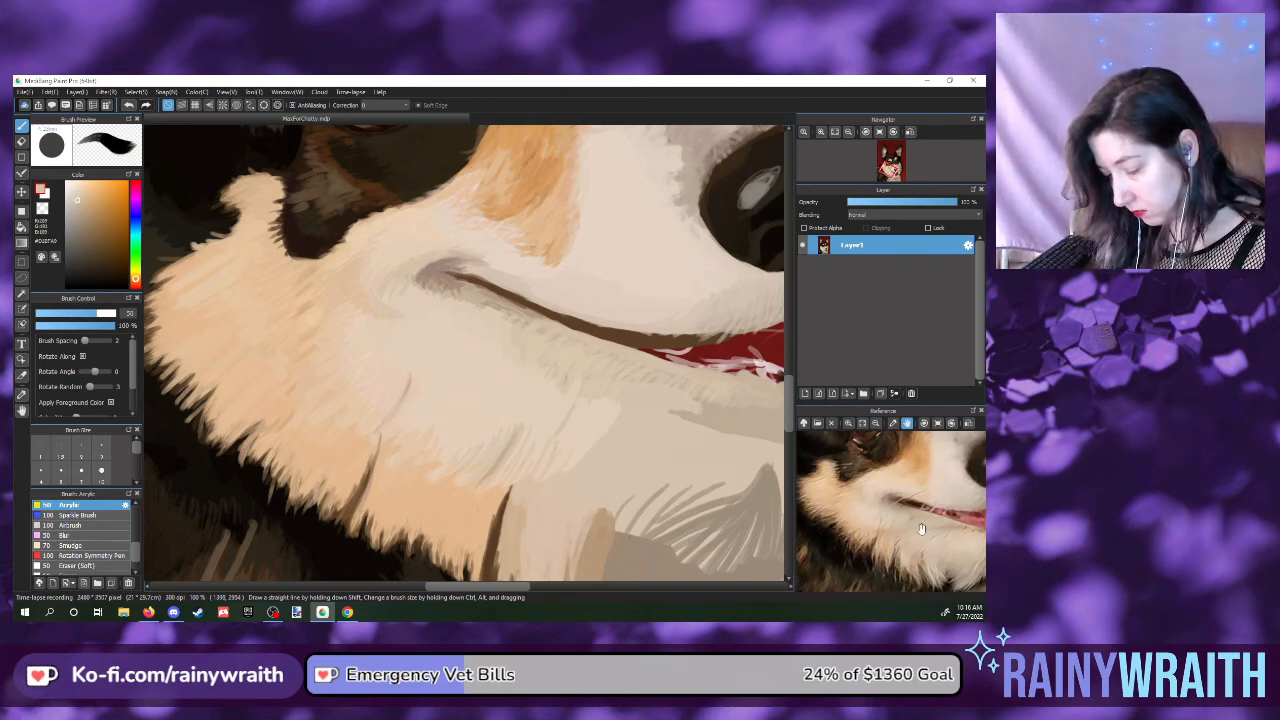
click(918, 520)
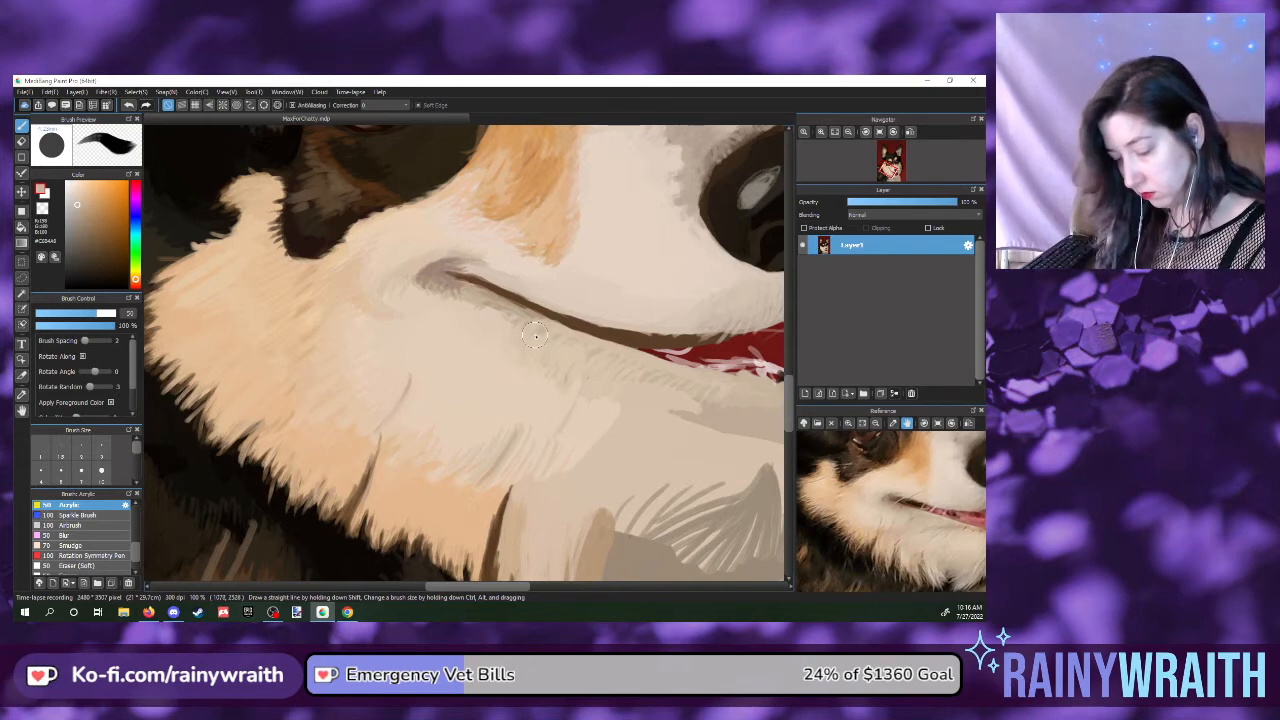
click(907, 516)
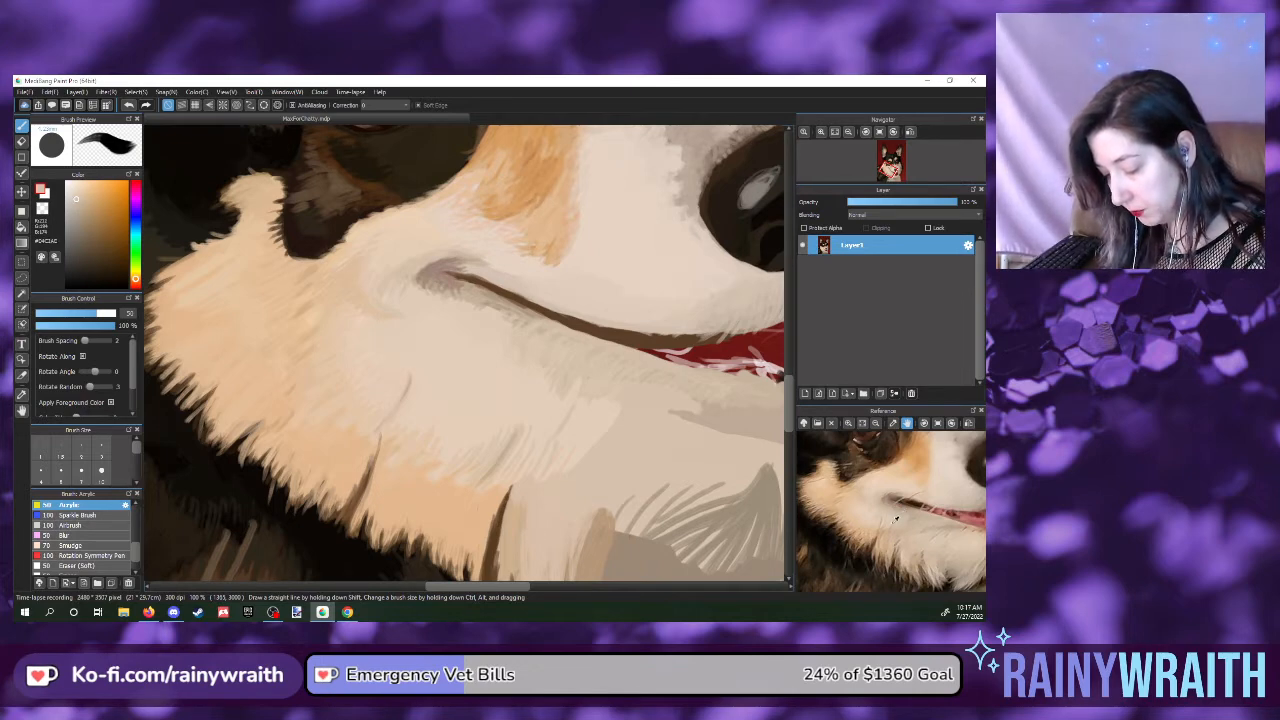
- Sample darker beige tones from the reference cheek and paint short diagonal fur strands where the pale cheek meets the orange jaw fur
click(897, 517)
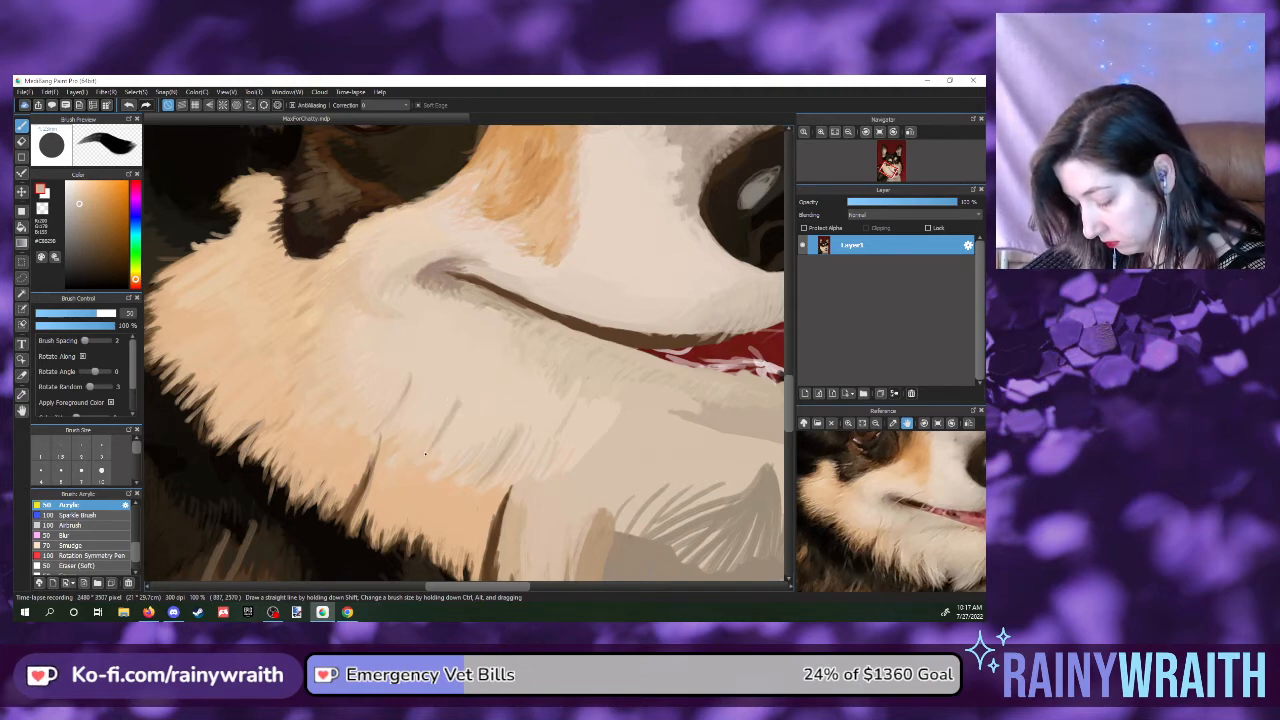
drag(458, 400, 430, 442)
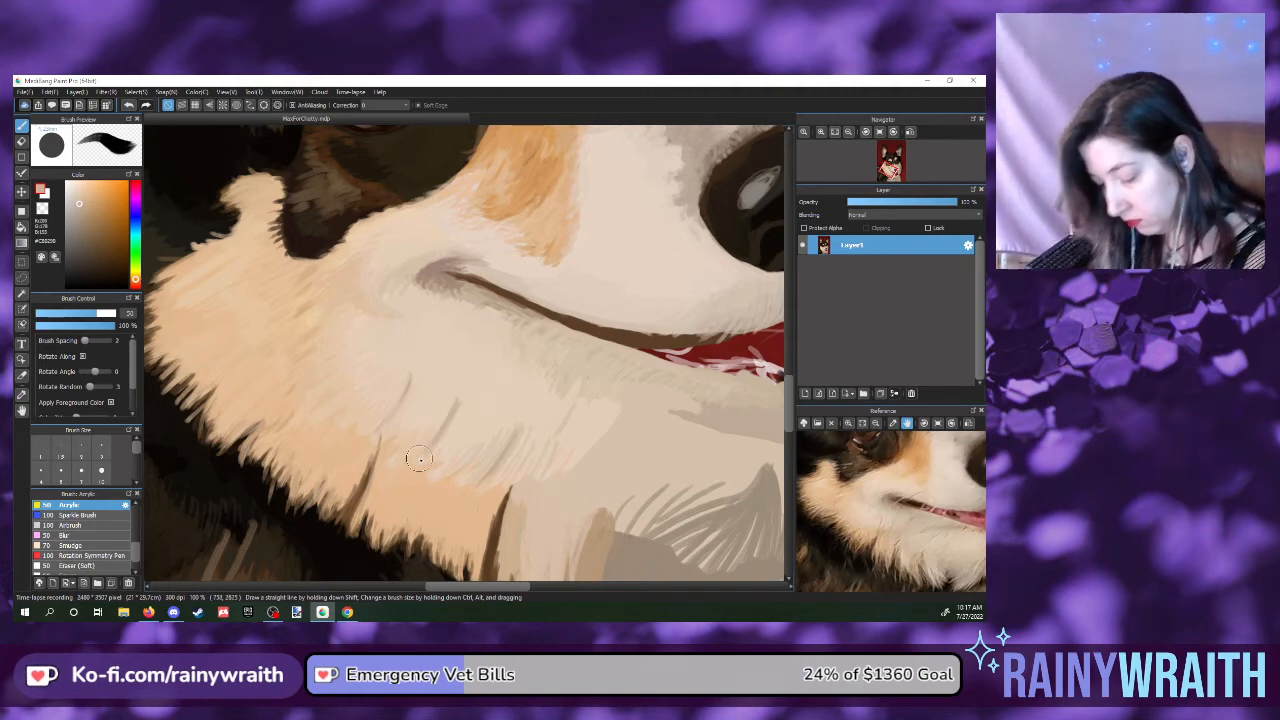
click(887, 527)
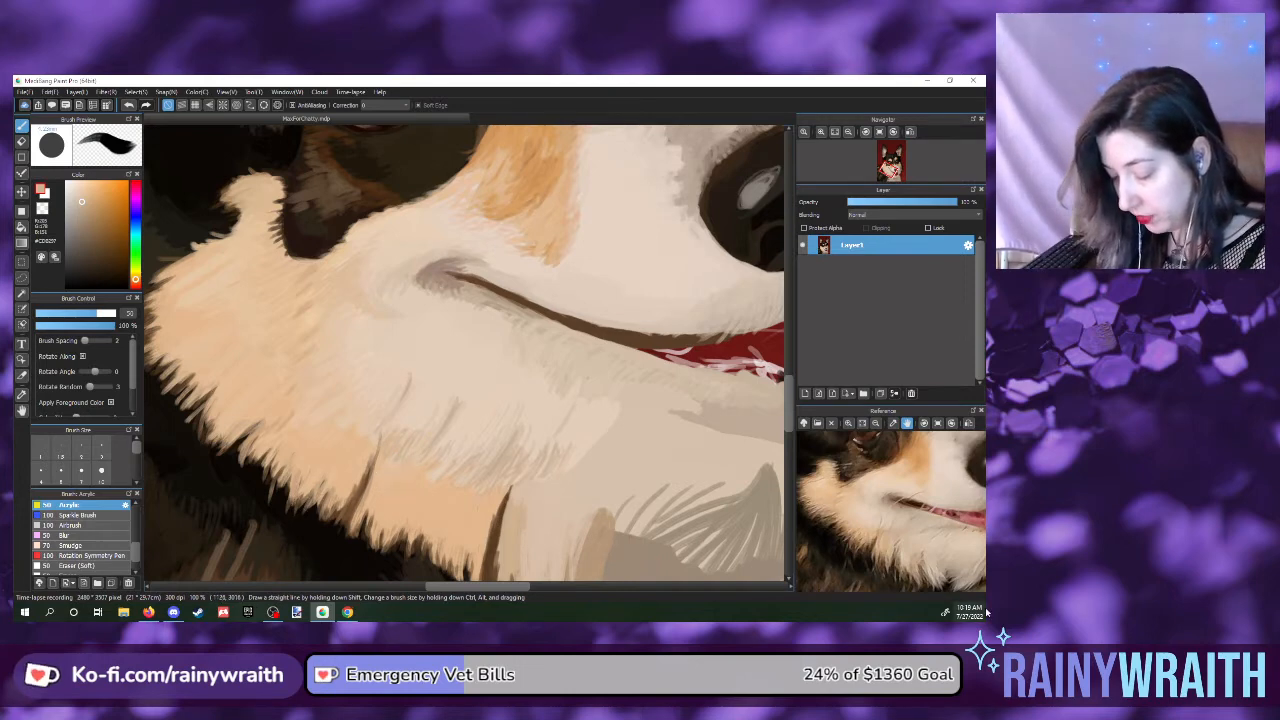
- Sample tan and peach tones from the reference jaw fur and paint long, thin strands across the orange fringe of the lower cheek
click(892, 550)
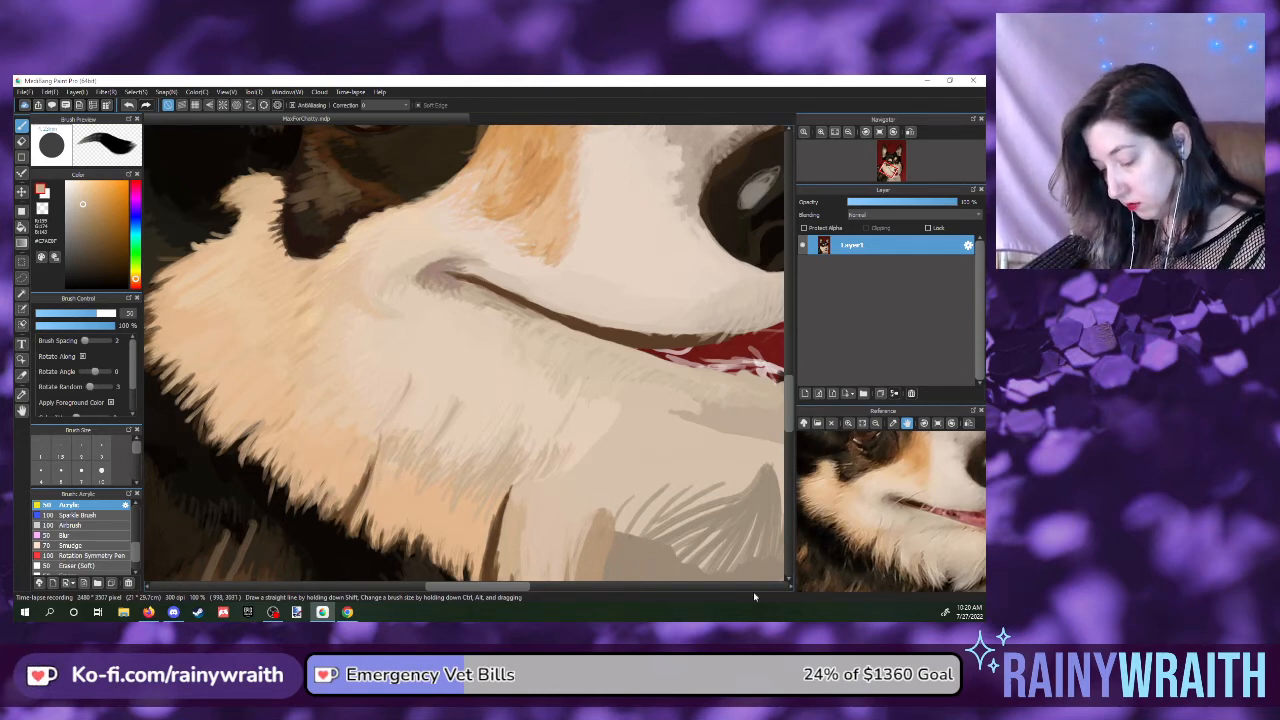
click(880, 545)
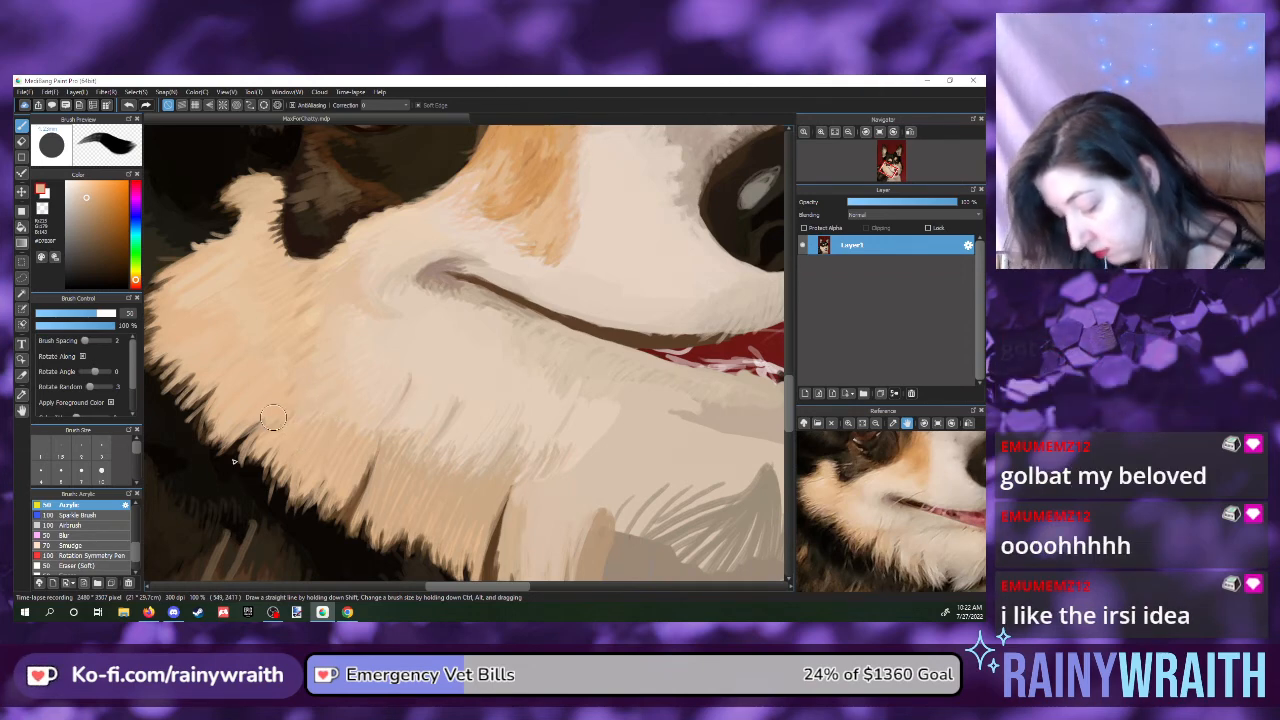
click(862, 519)
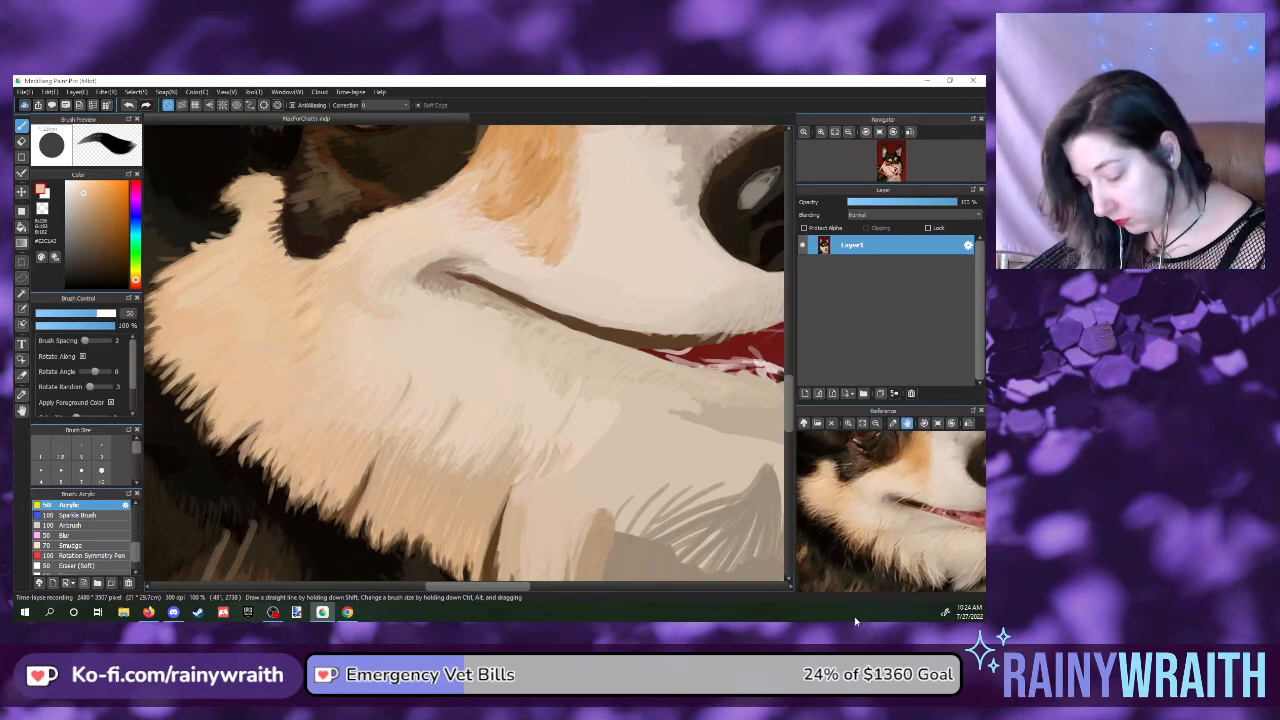
- Sample pale cream and beige tones from the reference cheek and layer light strands blending the white cheek fur into the orange fringe
click(896, 530)
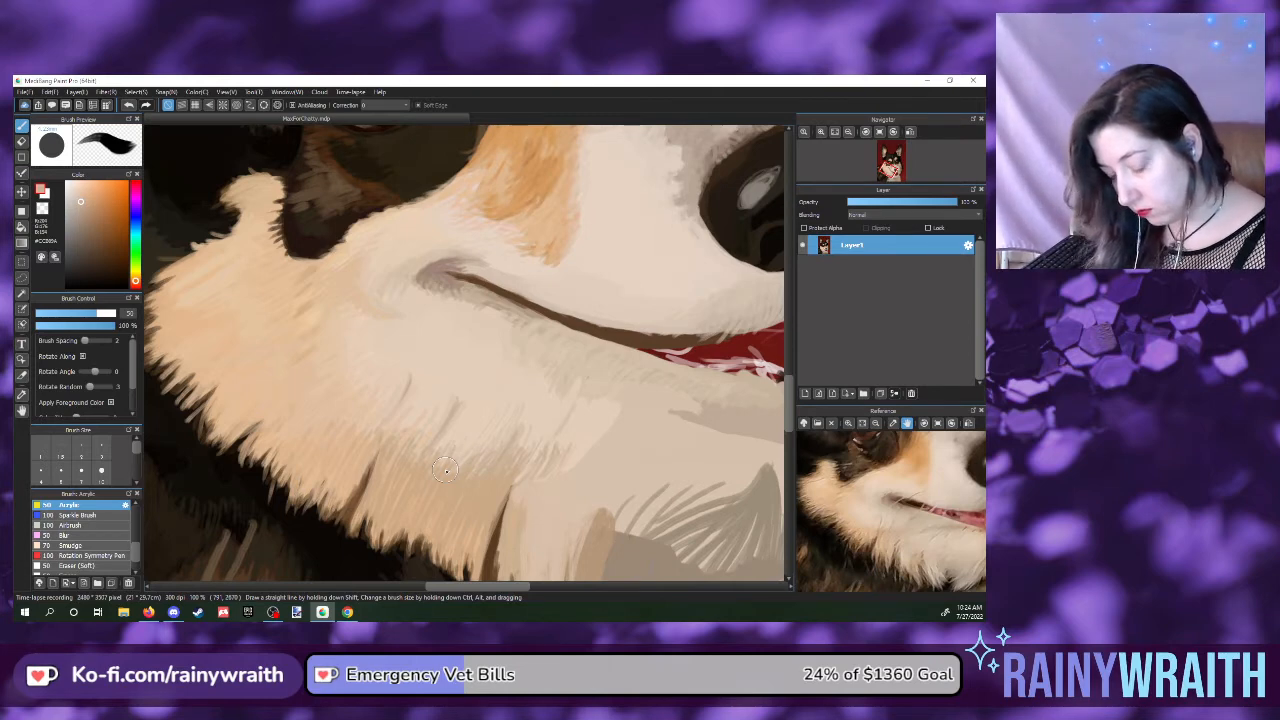
click(888, 523)
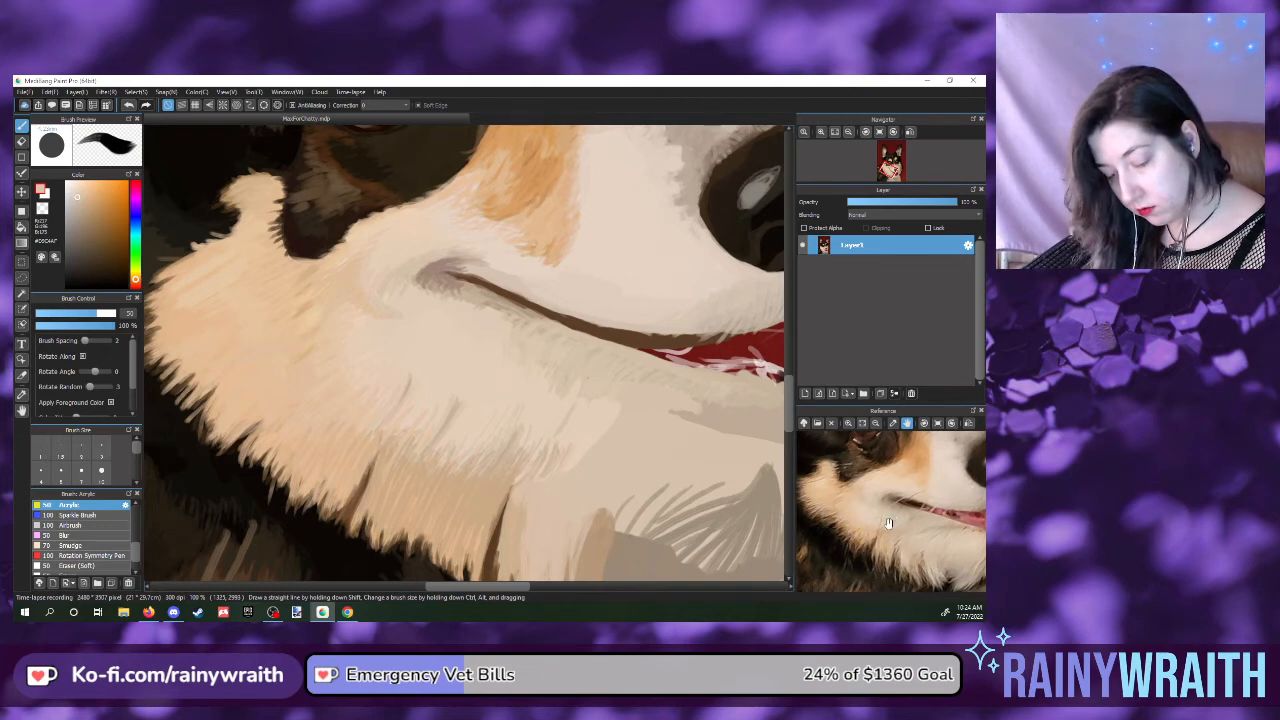
drag(888, 523, 878, 513)
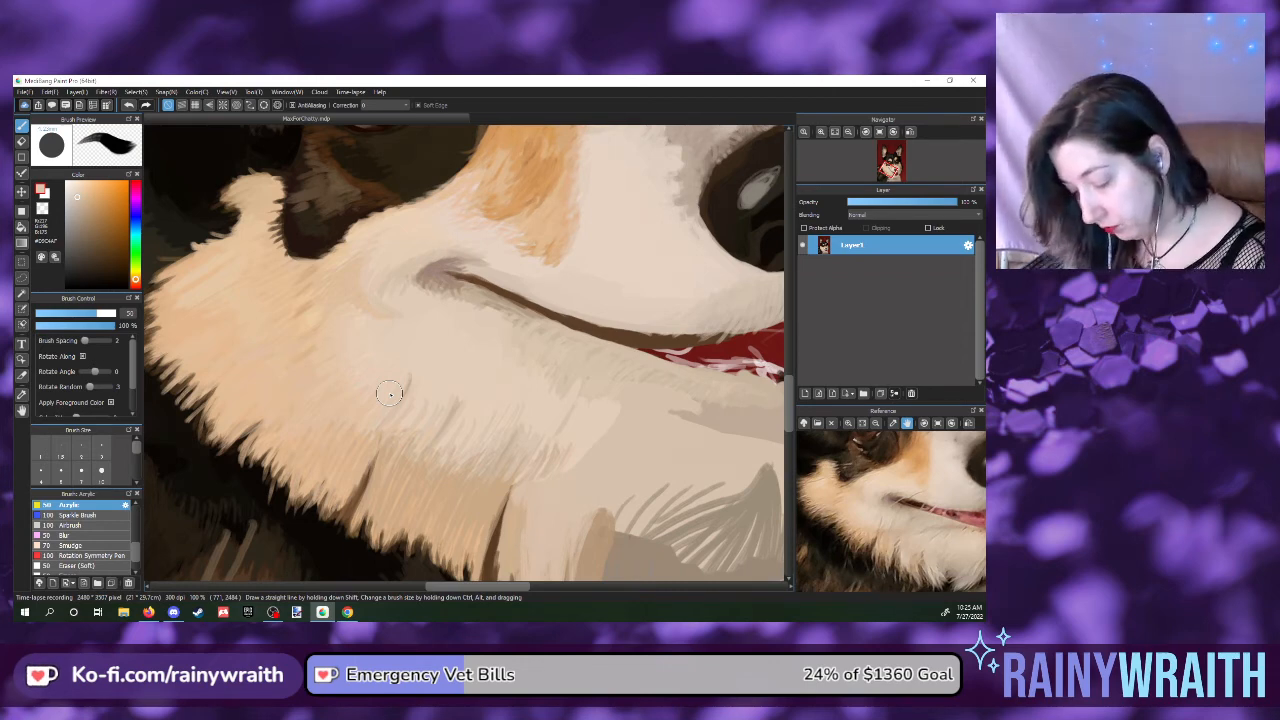
click(880, 526)
click(880, 521)
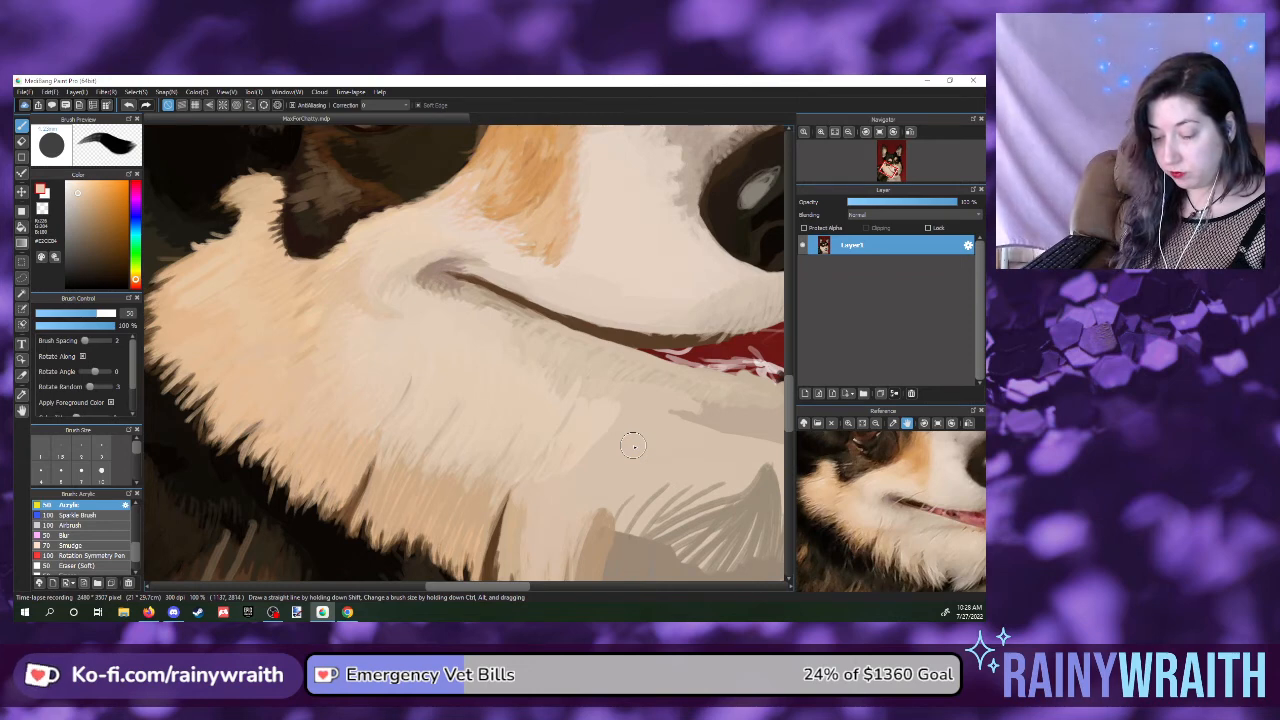
- Sample grey-beige tones below the lower lip in the reference photo and paint a feathered shadow crease along the jaw beneath the lip
click(945, 528)
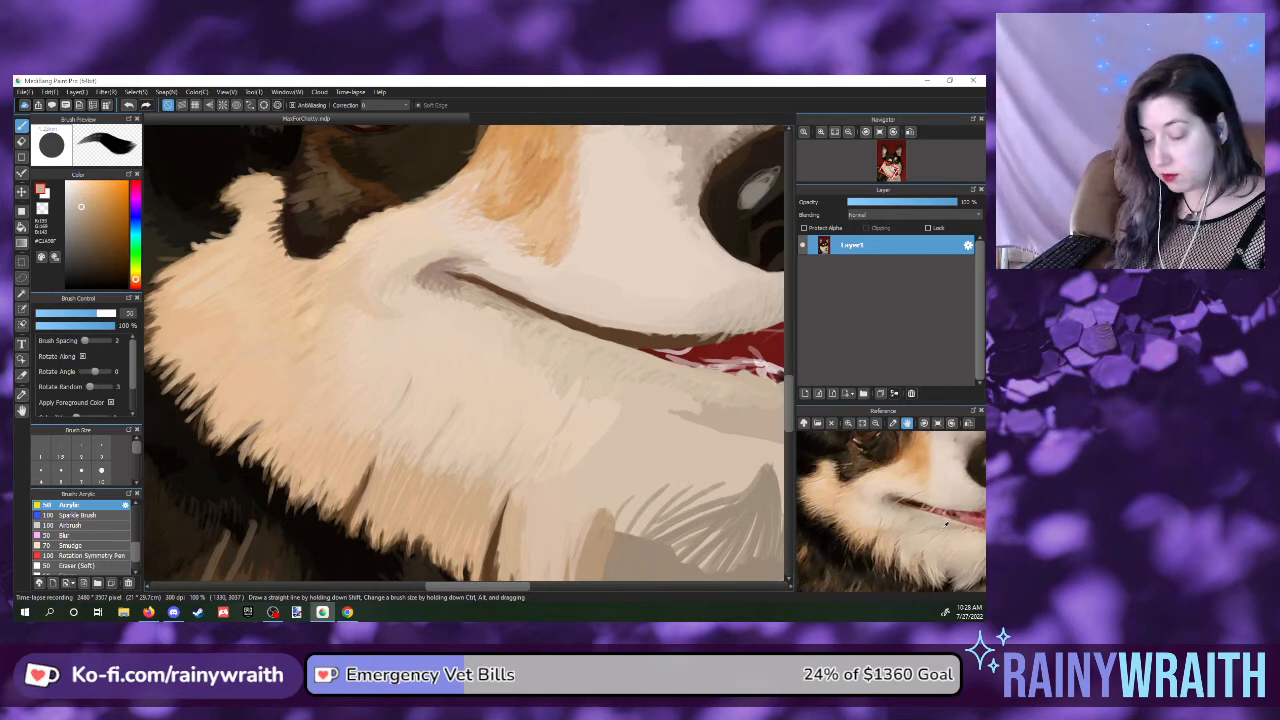
click(937, 528)
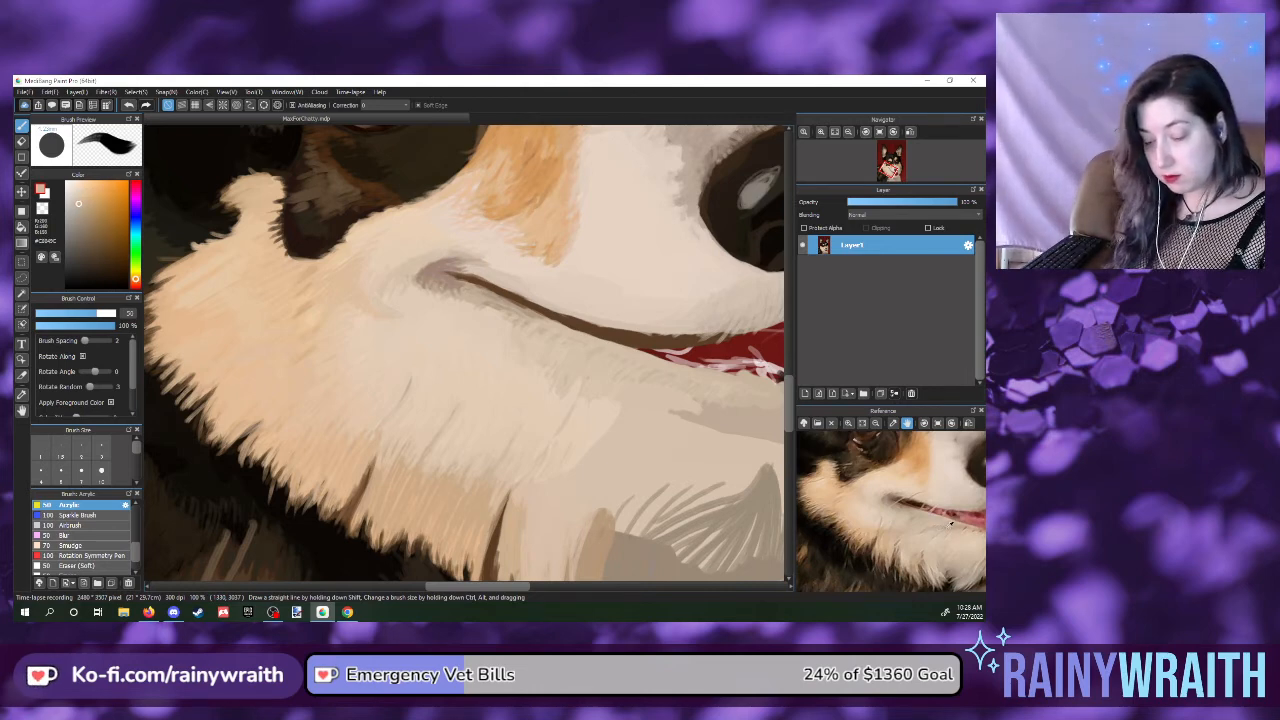
click(948, 528)
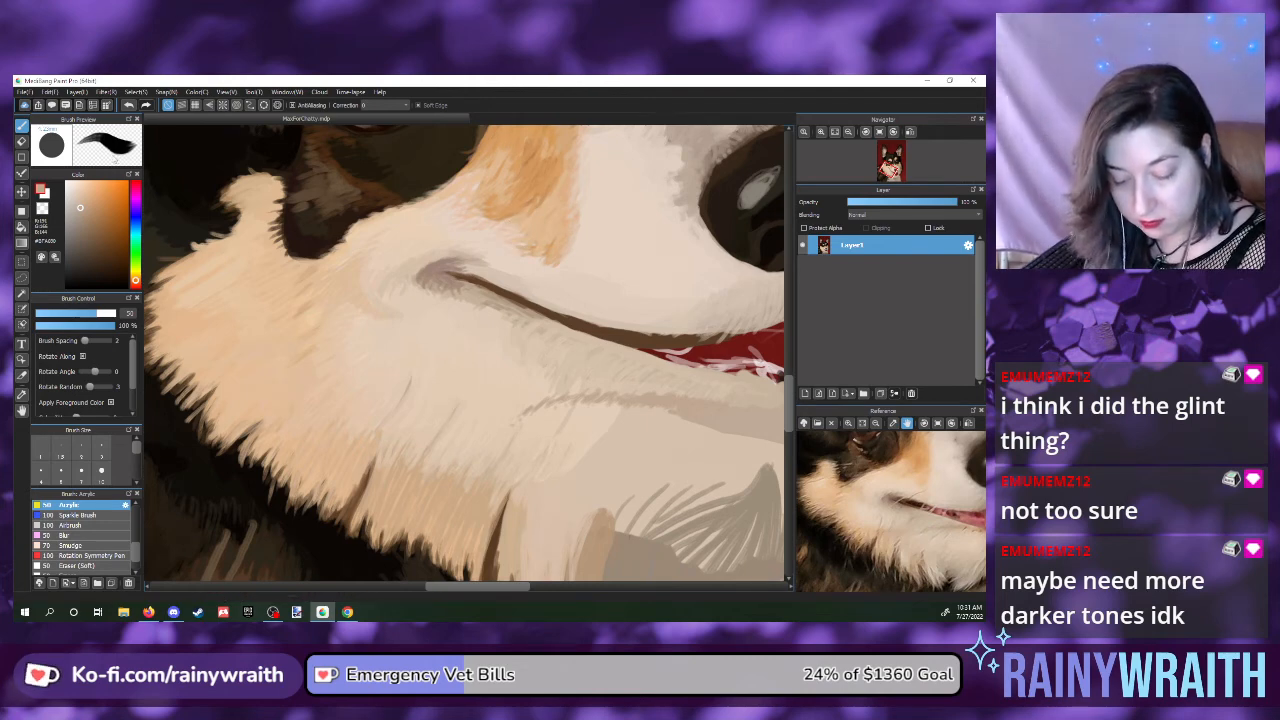
- Create a new transparent 36.4 × 51.5 cm image and paint a solid black patch as a base for a glint demonstration
click(28, 94)
click(45, 102)
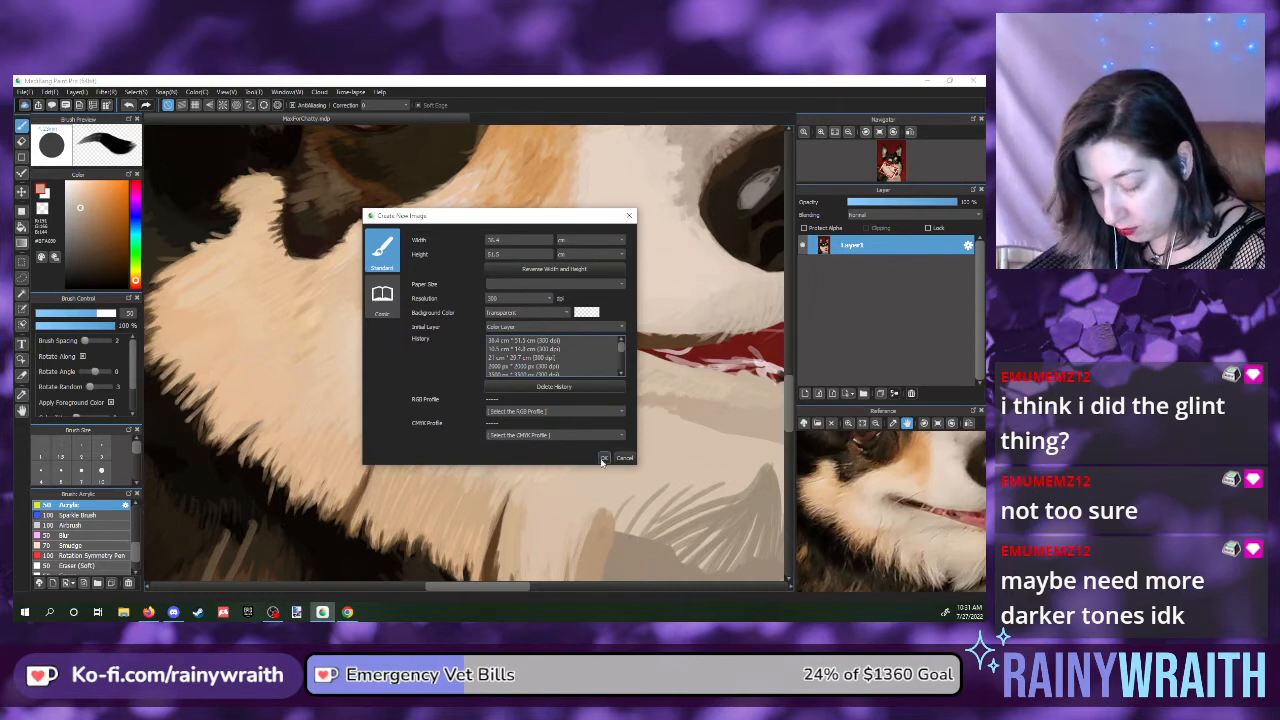
click(603, 457)
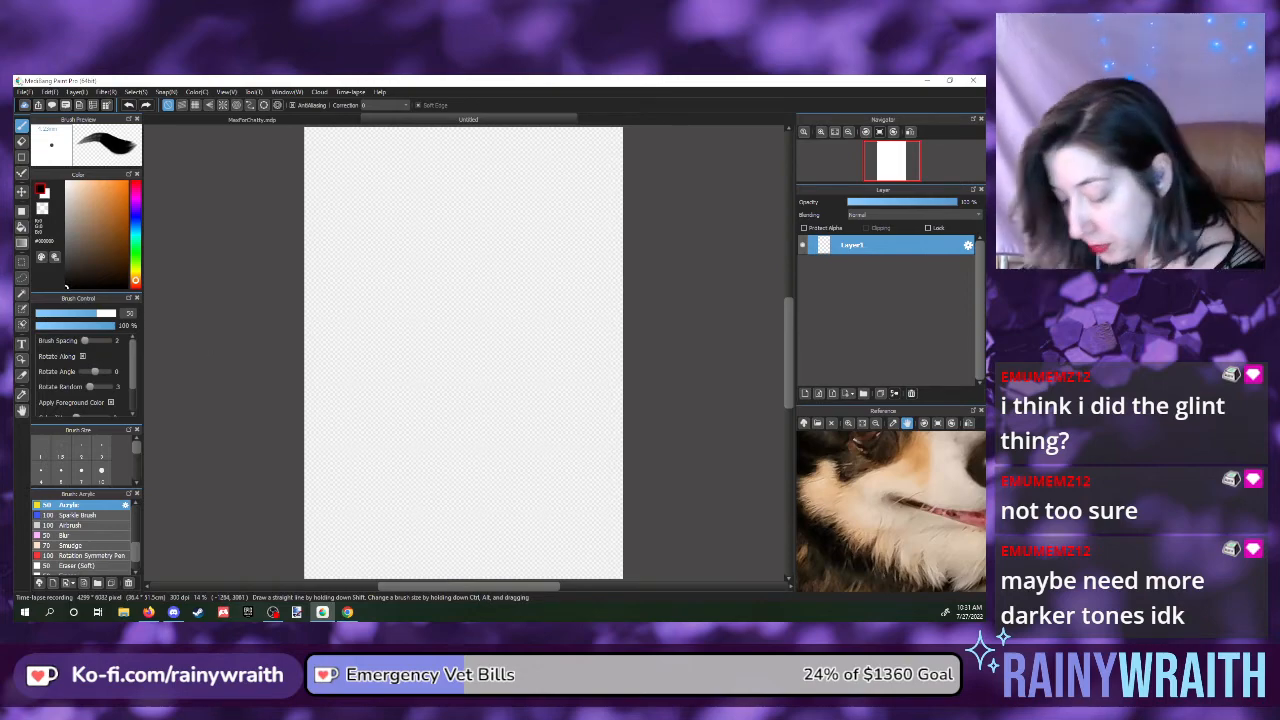
mouse_move(529, 290)
mouse_down()
mouse_move(483, 407)
mouse_move(488, 394)
mouse_up()
drag(520, 316, 504, 368)
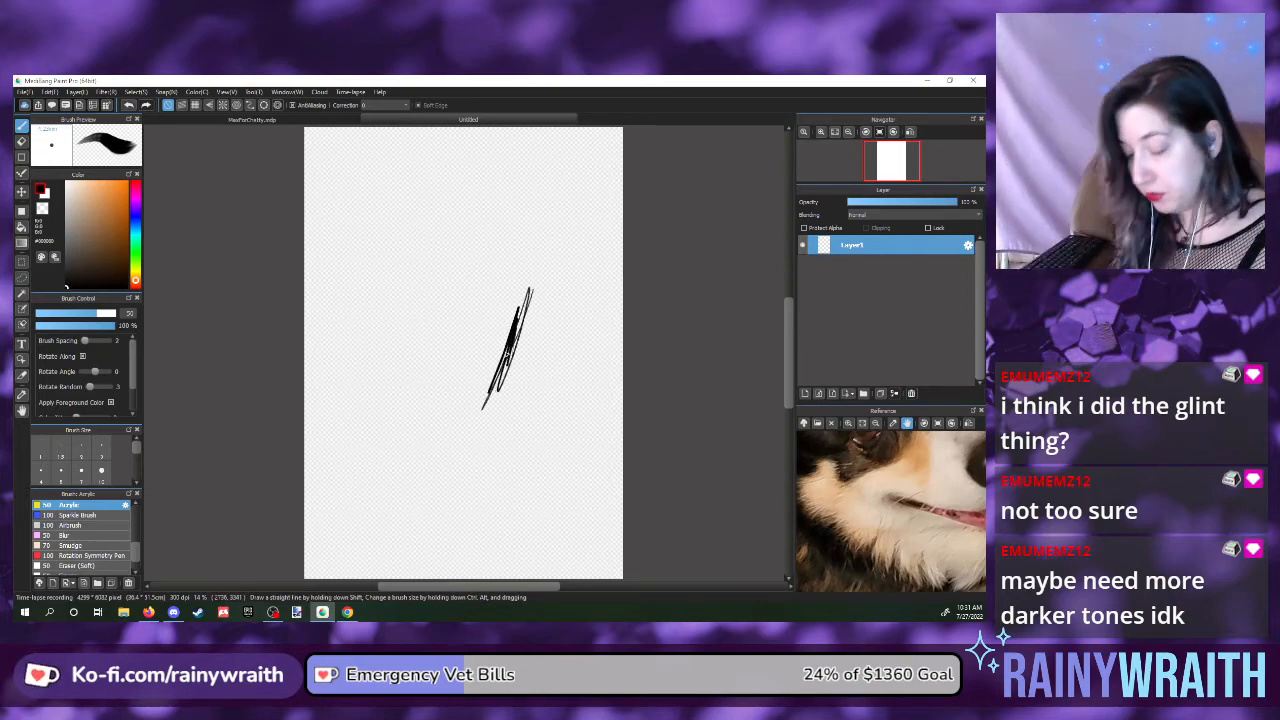
scroll(510, 348, up, 6)
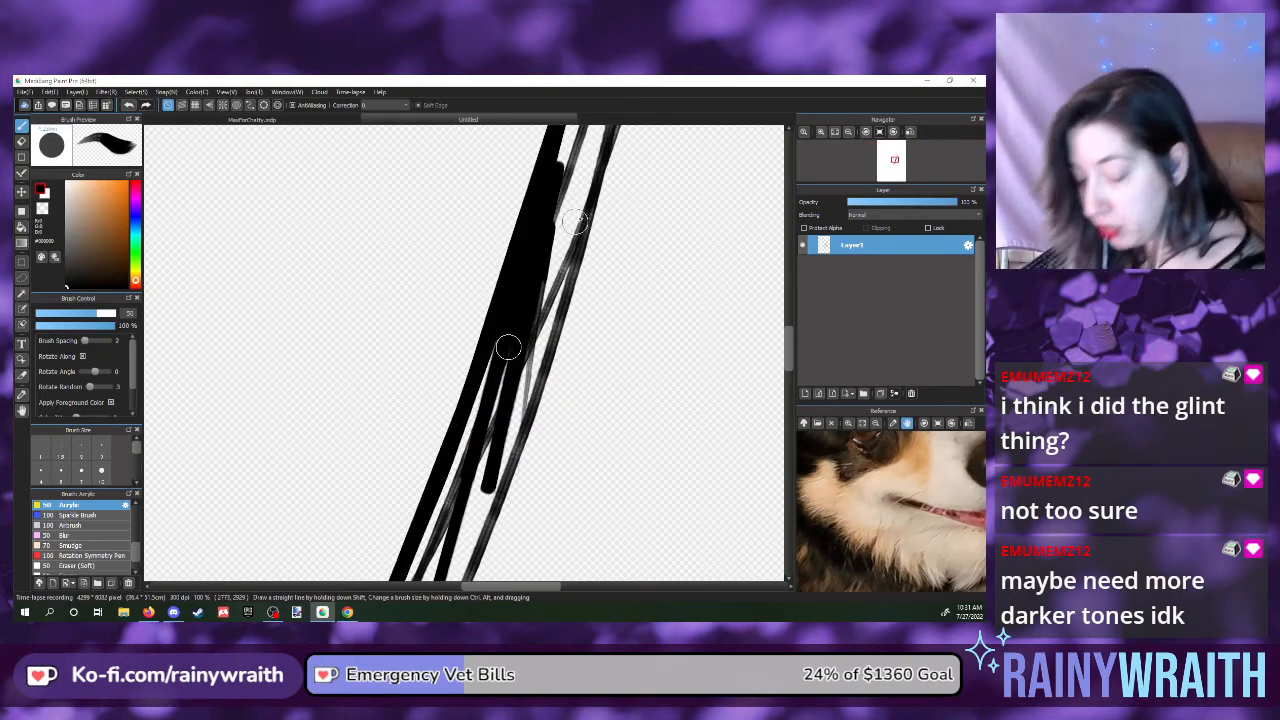
mouse_move(508, 347)
mouse_down()
mouse_move(550, 250)
mouse_move(560, 266)
mouse_move(551, 226)
mouse_move(510, 377)
mouse_move(445, 300)
mouse_move(429, 243)
mouse_move(443, 303)
mouse_move(429, 351)
mouse_move(345, 250)
mouse_move(363, 371)
mouse_move(357, 229)
mouse_move(337, 341)
mouse_up()
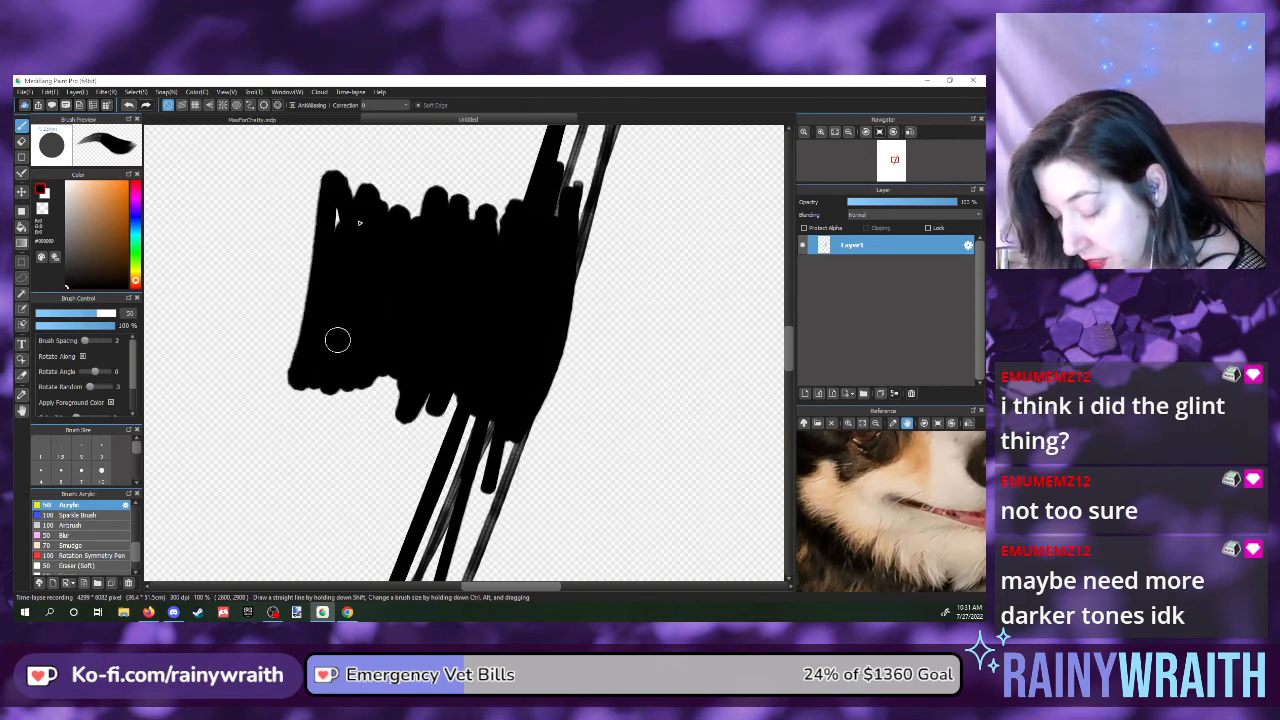
mouse_move(543, 291)
mouse_down()
mouse_move(571, 357)
mouse_move(597, 237)
mouse_move(608, 377)
mouse_move(620, 235)
mouse_up()
mouse_move(310, 246)
mouse_down()
mouse_move(262, 298)
mouse_move(330, 190)
mouse_move(289, 280)
mouse_move(320, 277)
mouse_move(305, 316)
mouse_up()
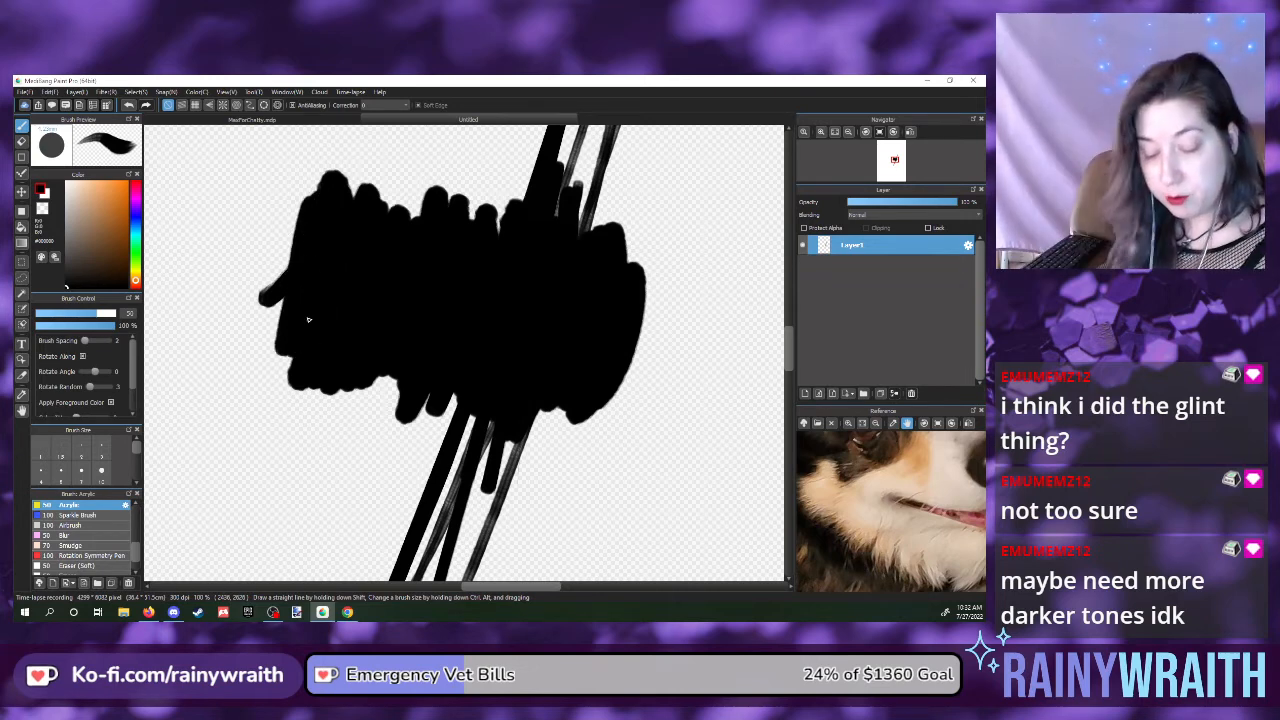
- Paint a bright cyan circle with a pale blue centre on the black patch, and close the demonstration image without saving
click(82, 259)
click(127, 261)
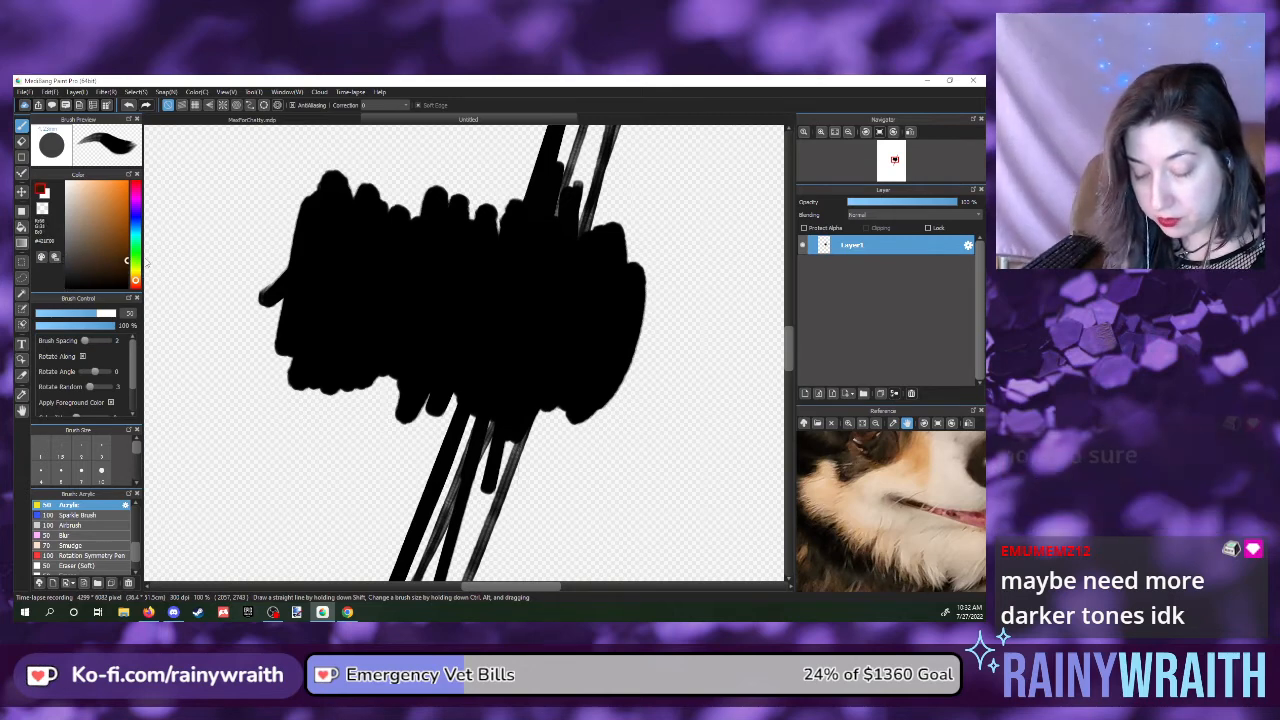
drag(127, 261, 128, 188)
click(137, 233)
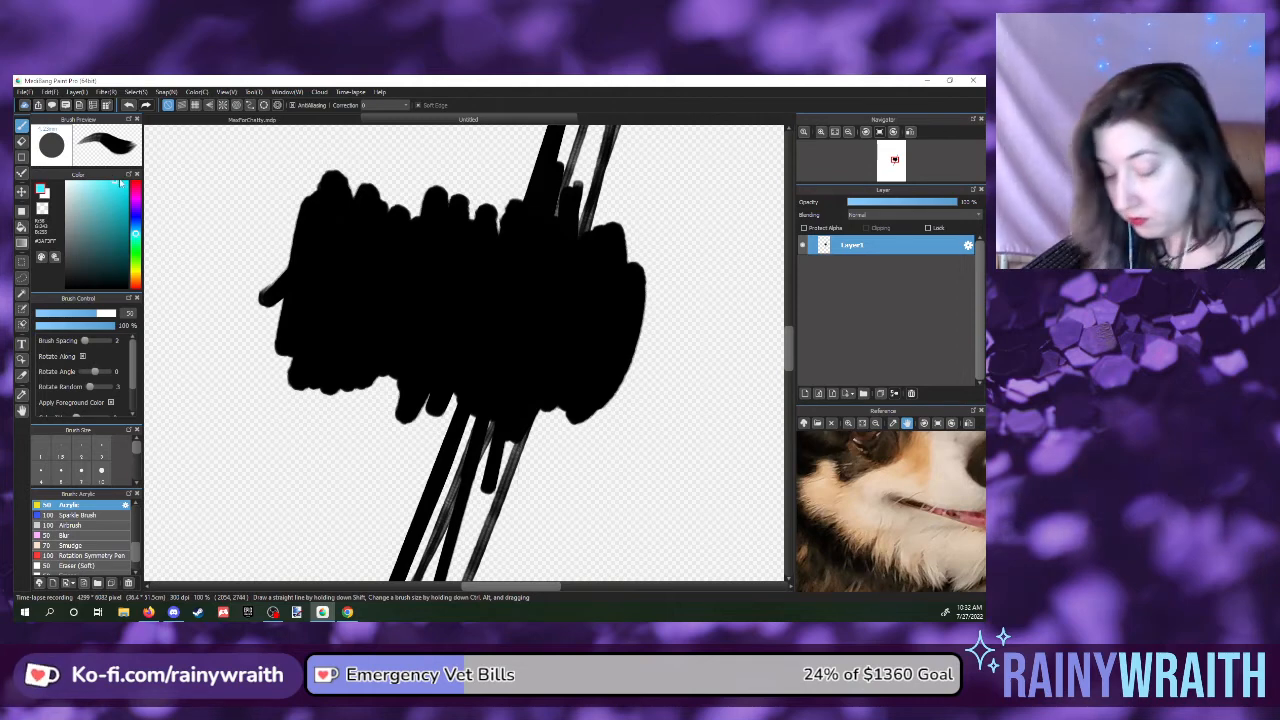
mouse_move(486, 291)
mouse_down()
mouse_move(436, 296)
mouse_move(481, 346)
mouse_move(461, 347)
mouse_move(484, 320)
mouse_move(473, 290)
mouse_move(463, 332)
mouse_move(462, 295)
mouse_move(485, 311)
mouse_move(449, 352)
mouse_move(439, 284)
mouse_move(499, 308)
mouse_move(437, 341)
mouse_move(427, 300)
mouse_move(489, 289)
mouse_move(478, 317)
mouse_up()
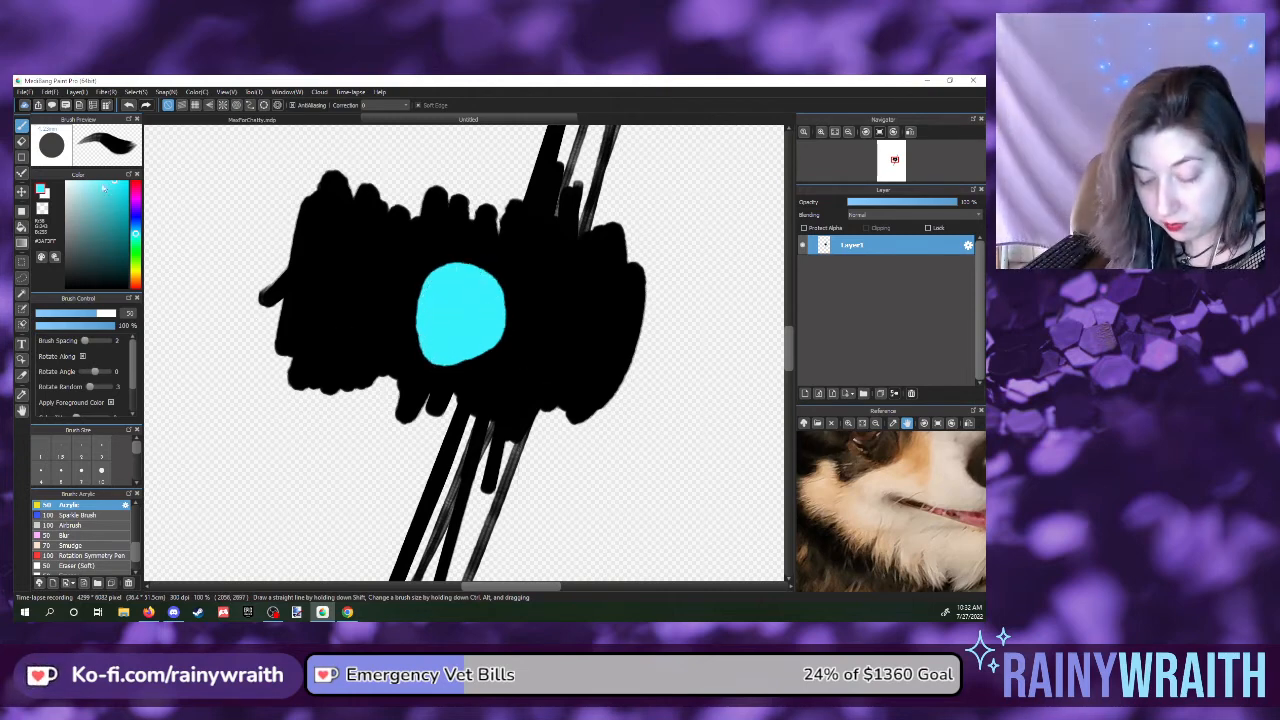
key(x)
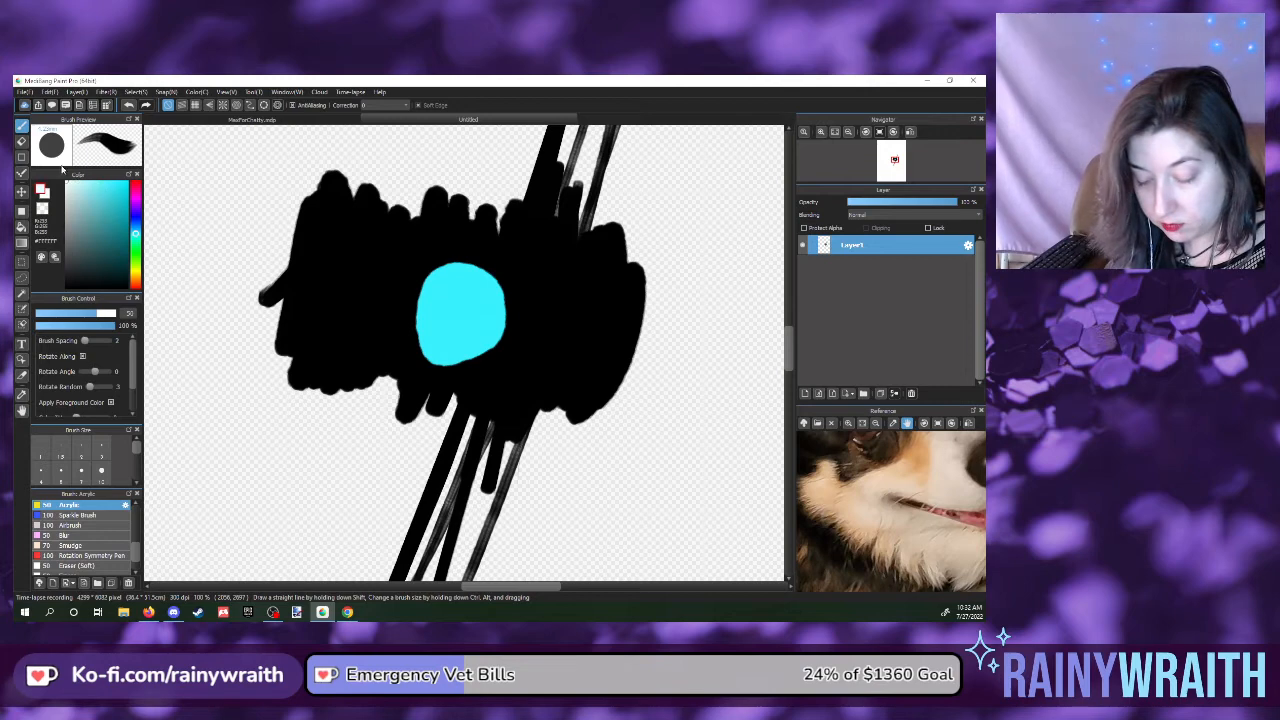
key(x)
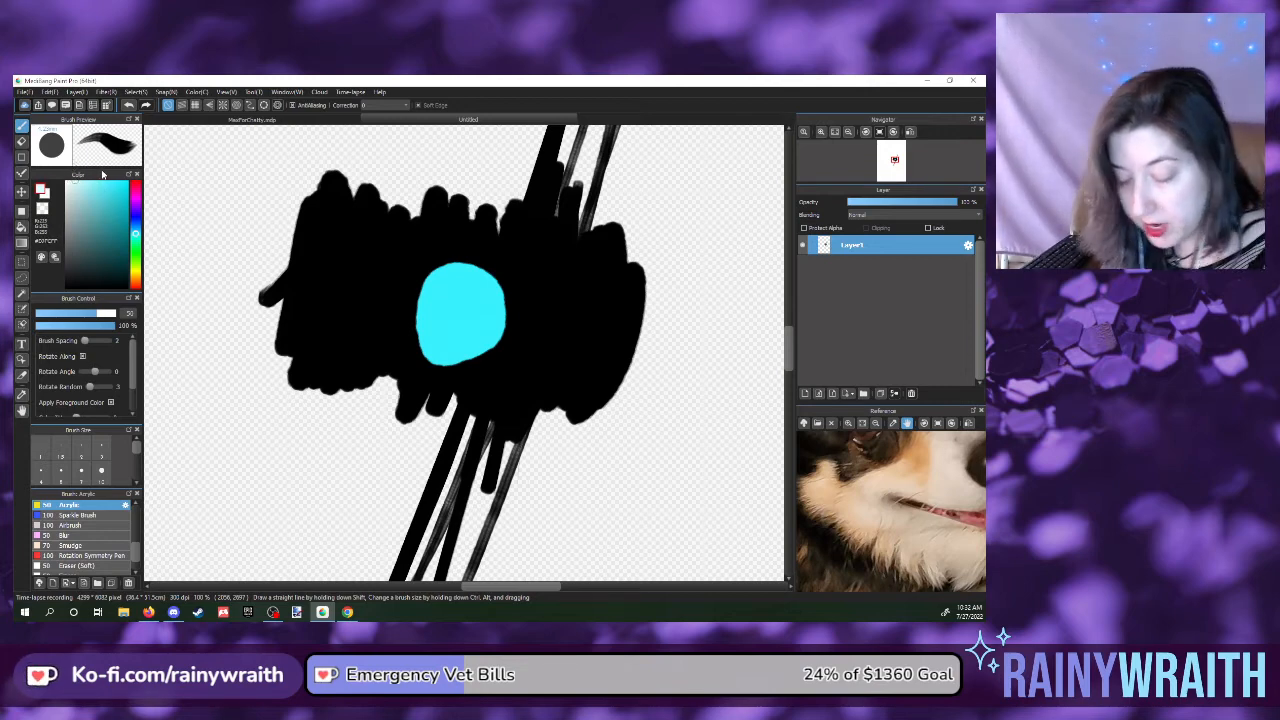
mouse_move(459, 308)
mouse_down()
mouse_move(444, 347)
mouse_move(458, 285)
mouse_move(481, 294)
mouse_move(479, 324)
mouse_move(469, 280)
mouse_move(432, 323)
mouse_move(443, 281)
mouse_move(462, 280)
mouse_move(449, 334)
mouse_move(451, 293)
mouse_move(435, 302)
mouse_move(454, 355)
mouse_move(450, 288)
mouse_move(464, 280)
mouse_move(492, 323)
mouse_move(436, 316)
mouse_move(467, 293)
mouse_move(460, 283)
mouse_move(498, 290)
mouse_up()
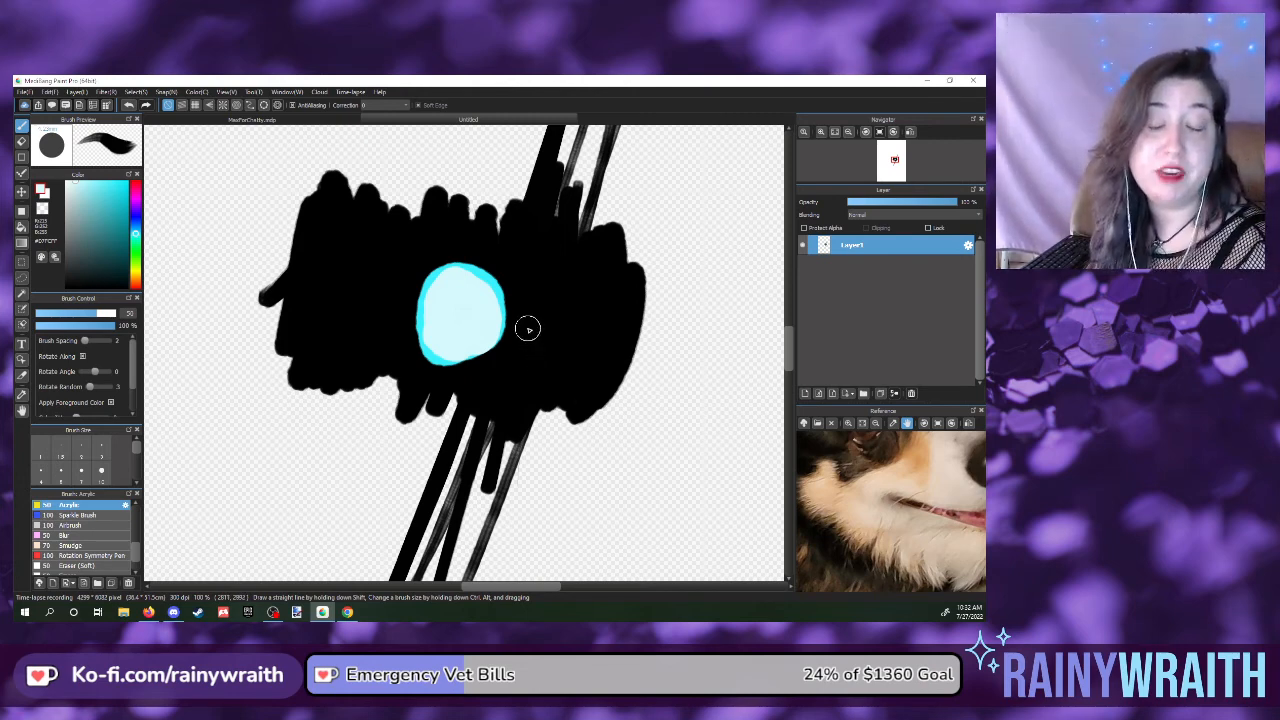
click(556, 122)
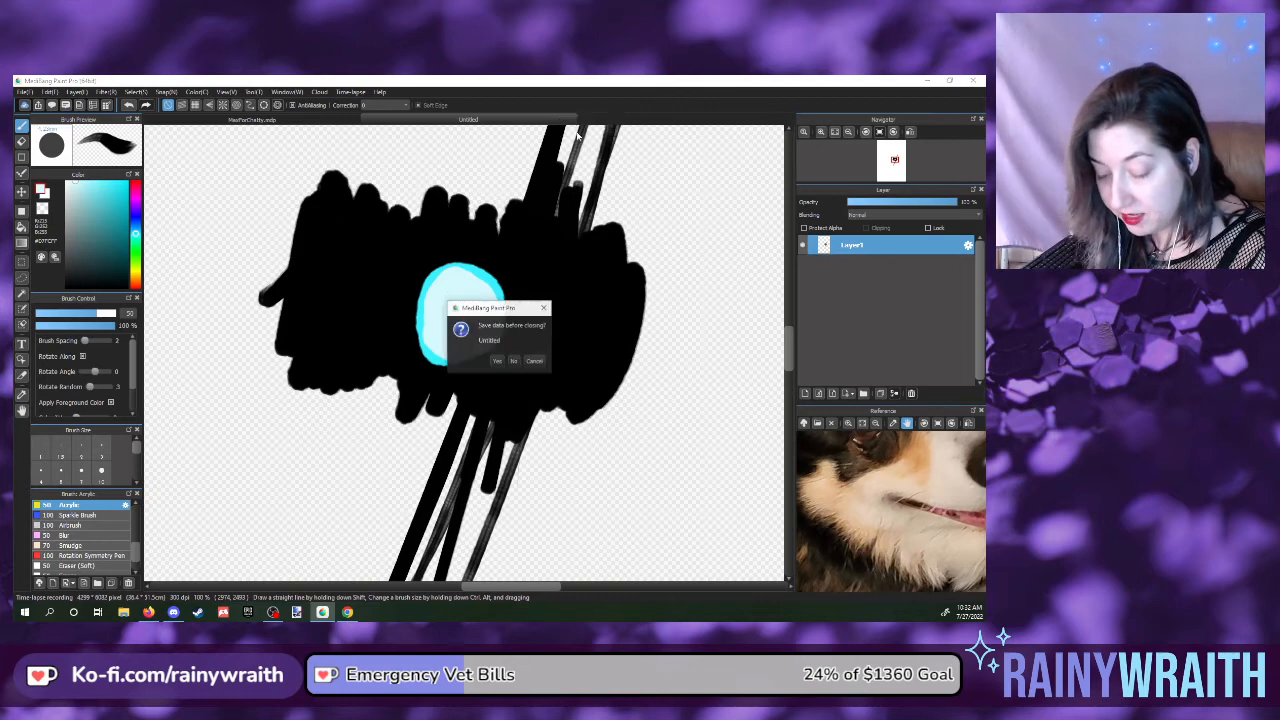
click(513, 362)
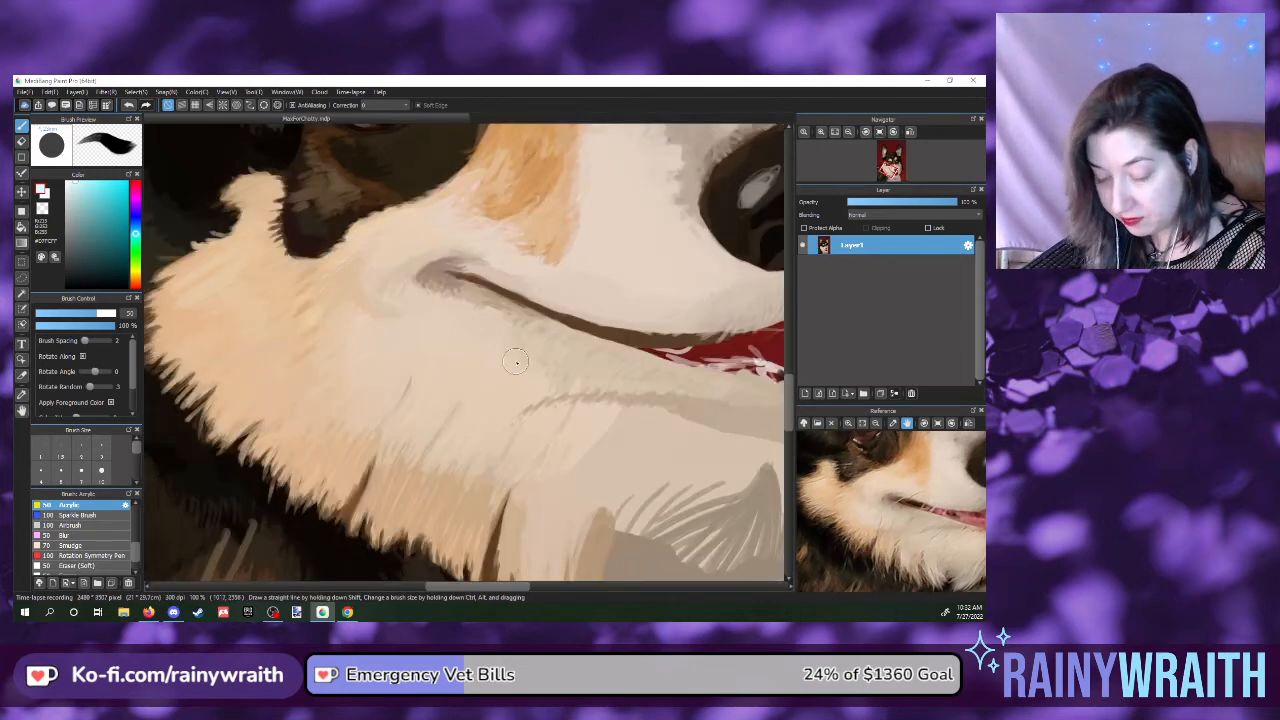
- Sample beige and muted tan tones beside the reference's mouth corner and paint a small shadow patch in the cheek fur below the lip
click(931, 522)
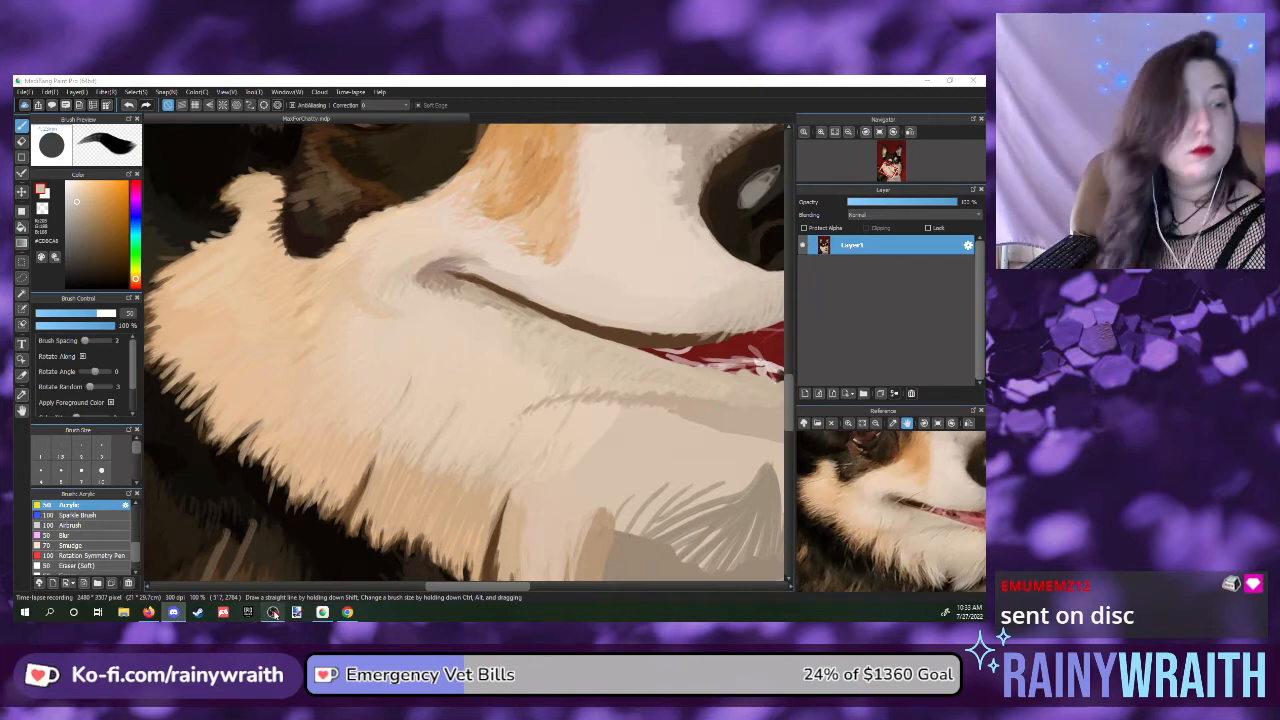
mouse_move(273, 612)
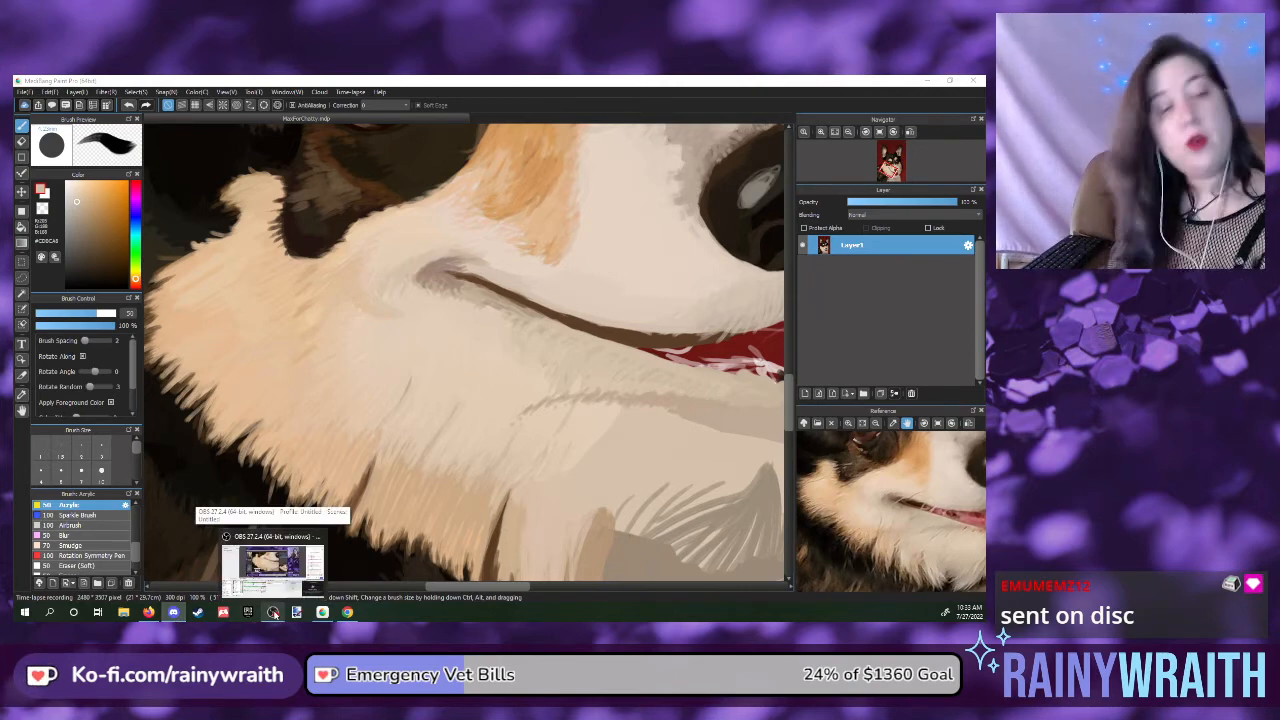
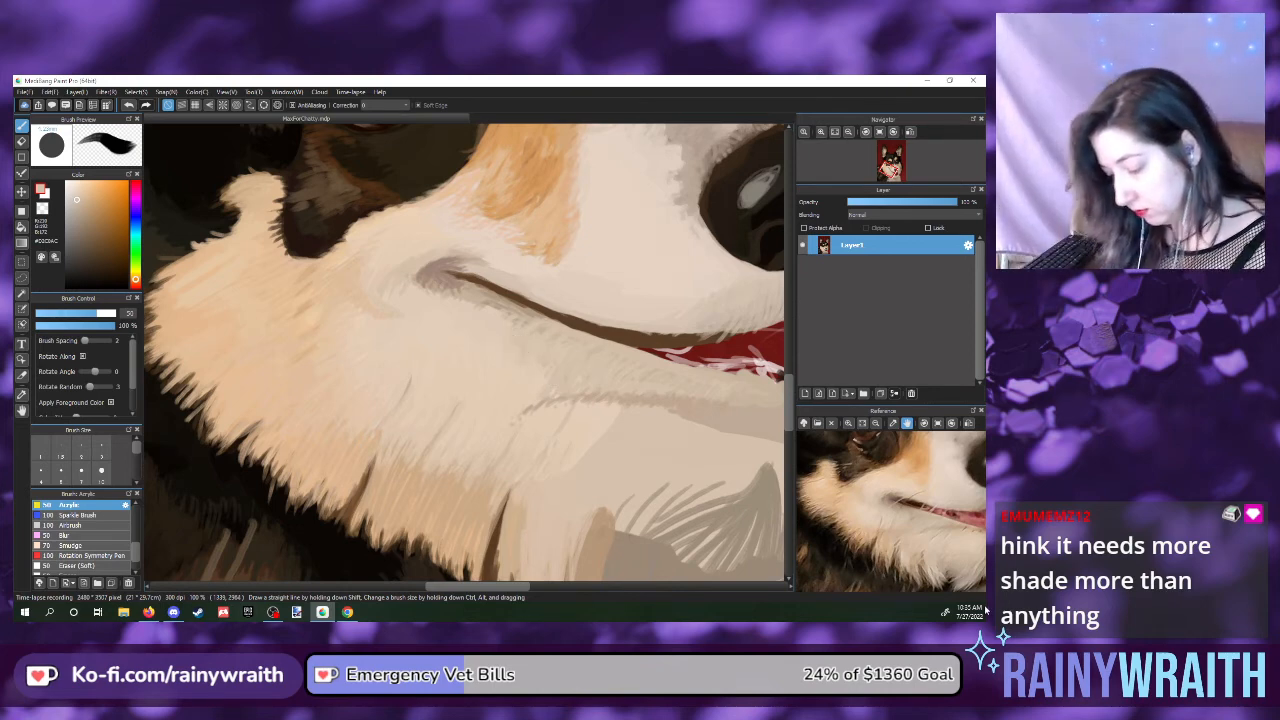
click(920, 528)
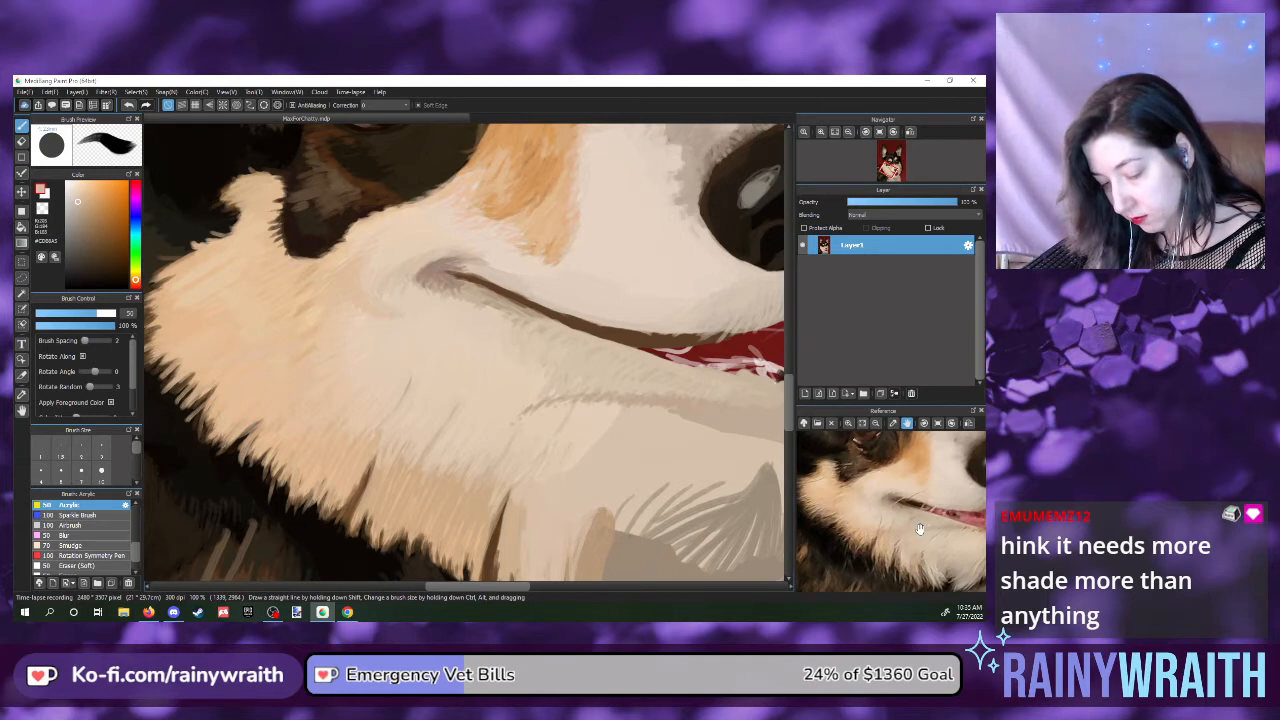
click(924, 527)
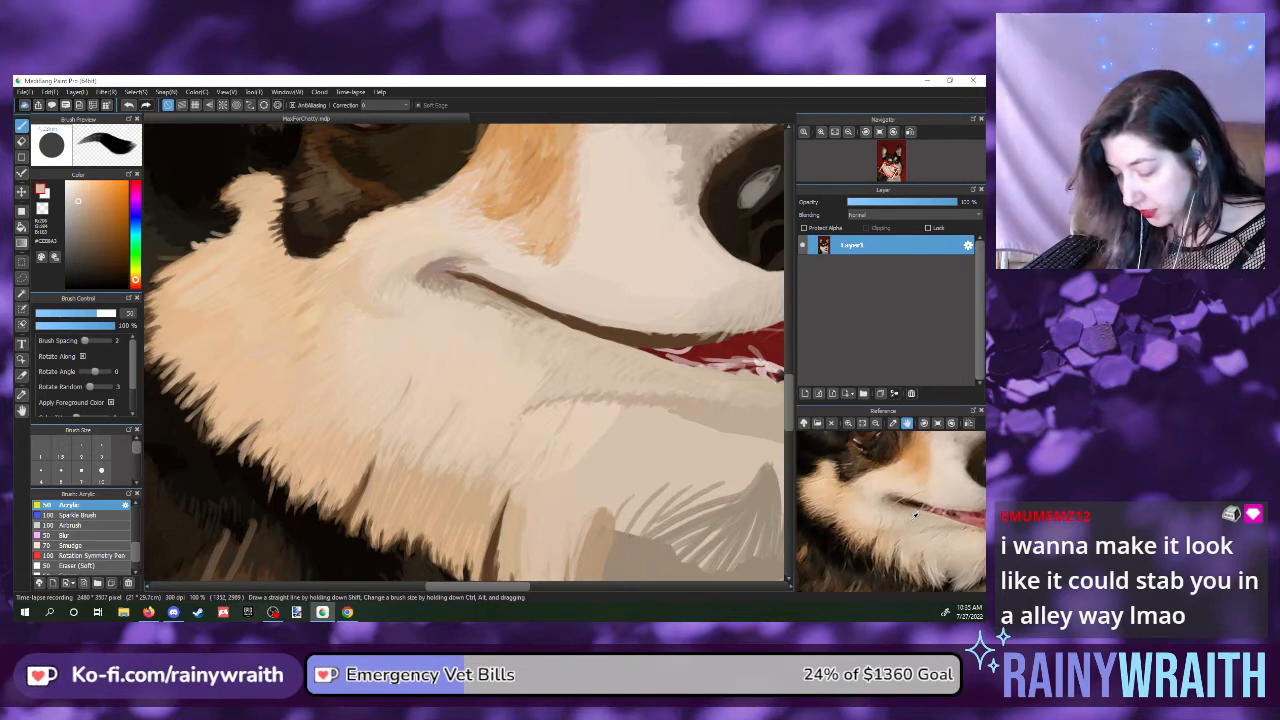
click(913, 514)
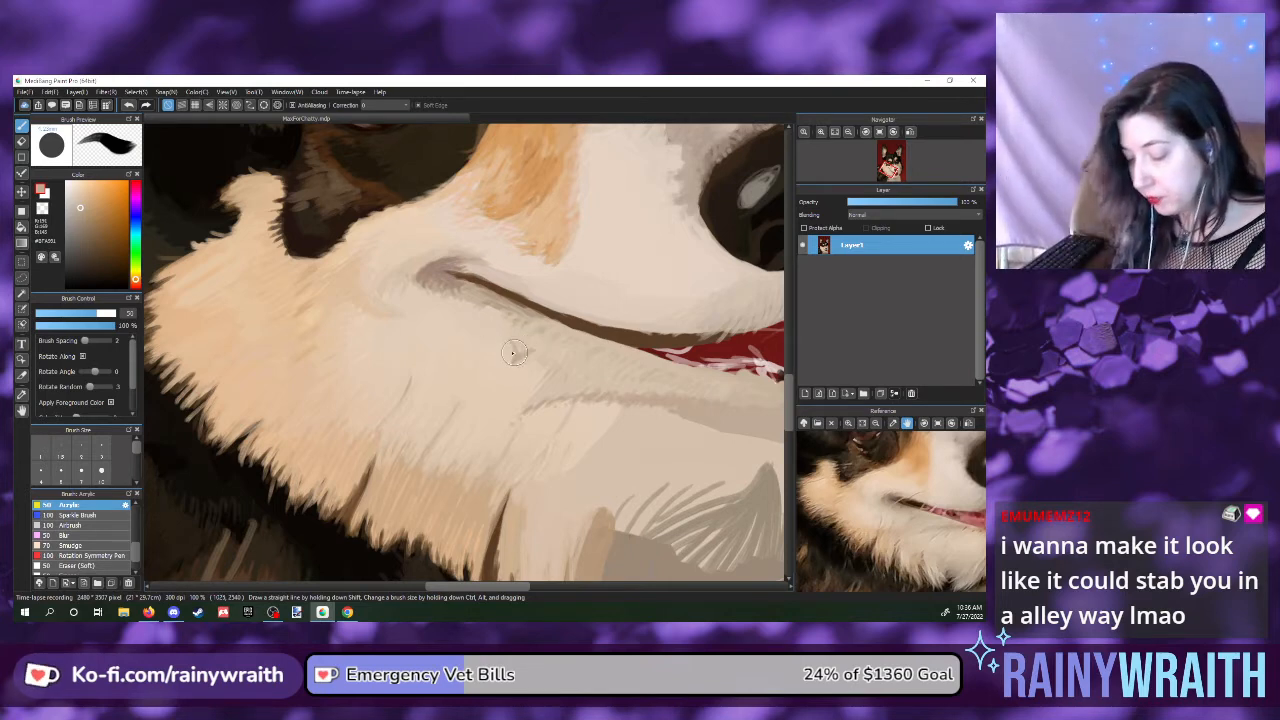
drag(901, 512, 921, 527)
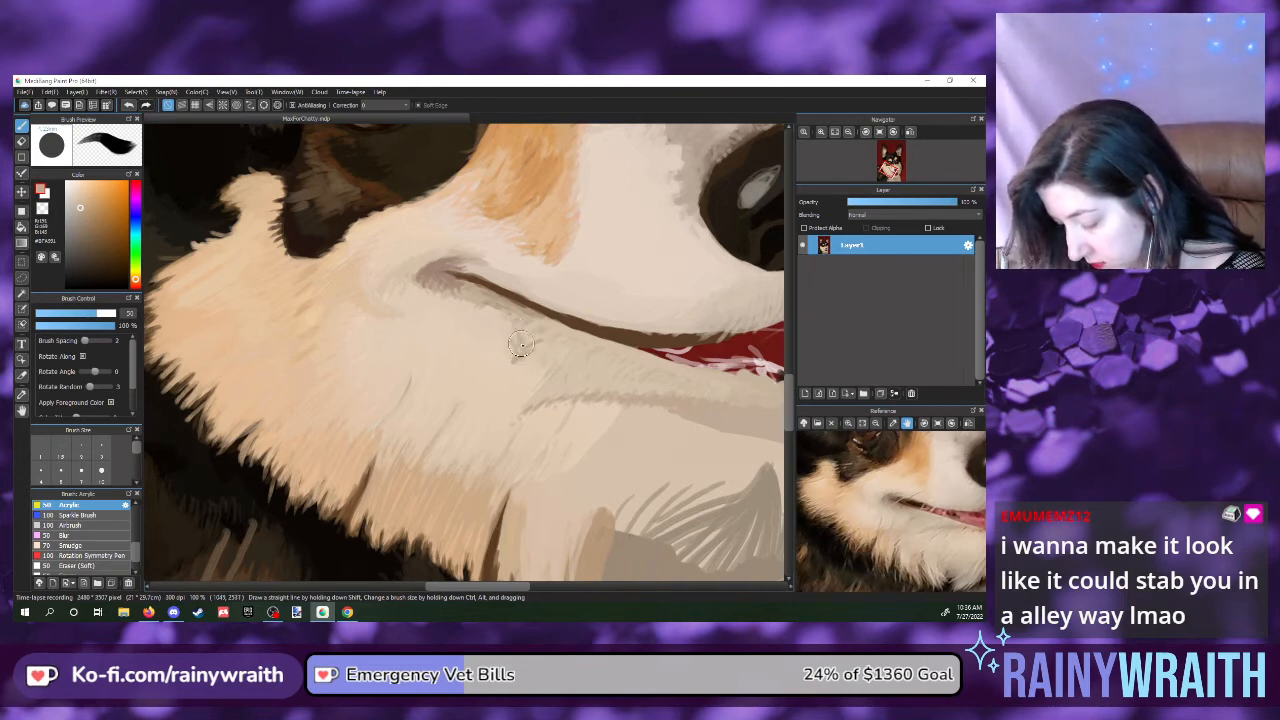
click(915, 517)
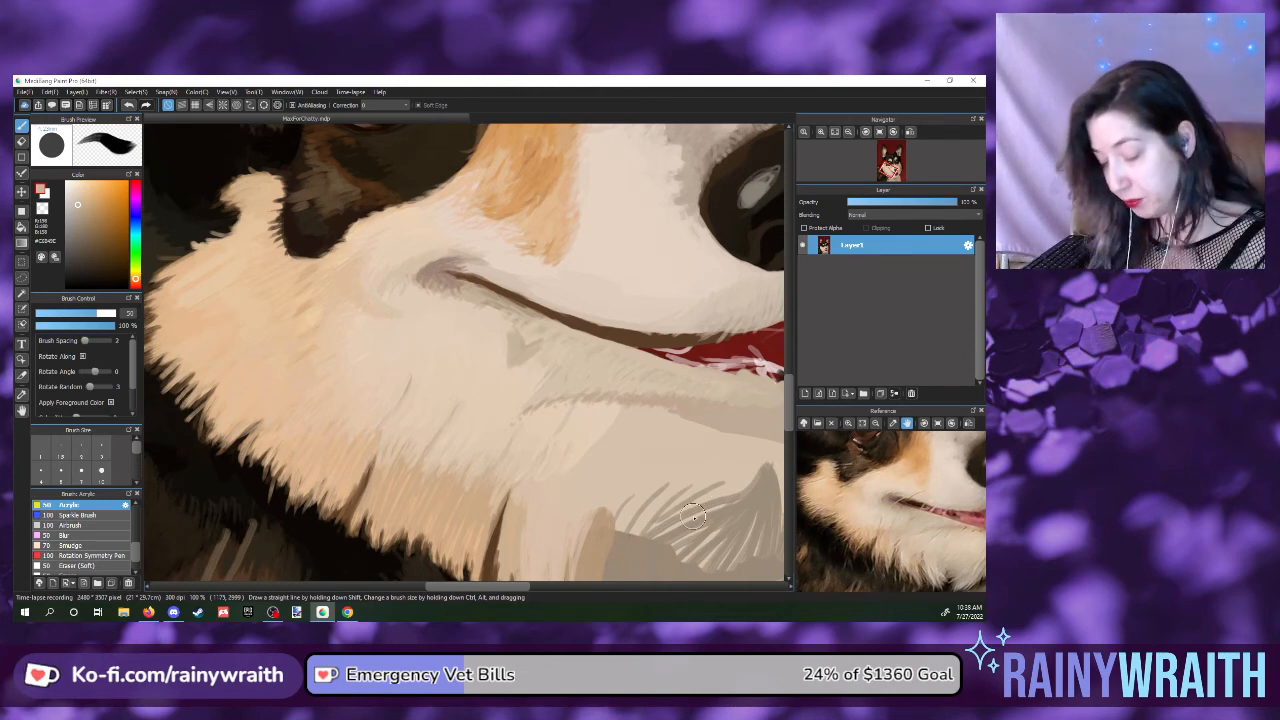
- Sample greige and warm tan tones from the reference cheek and paint a curved shadow outlining a rounded cheek puff below the mouth corner
click(906, 515)
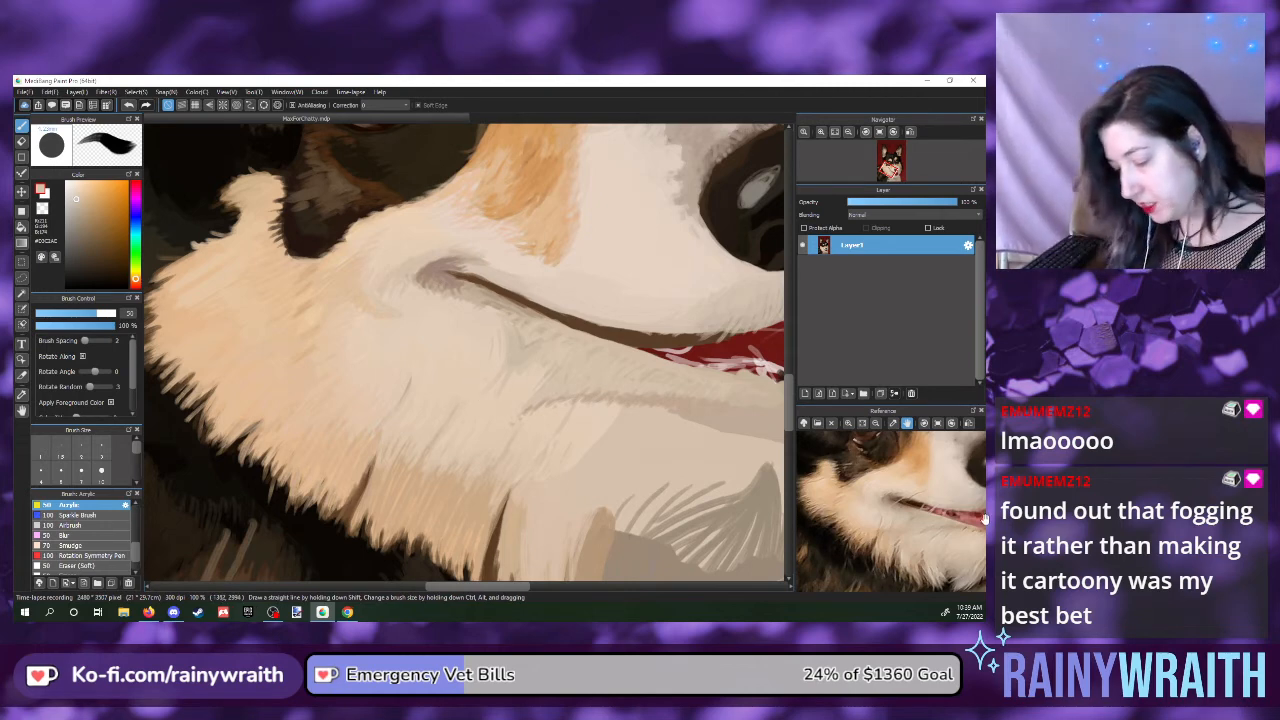
click(910, 518)
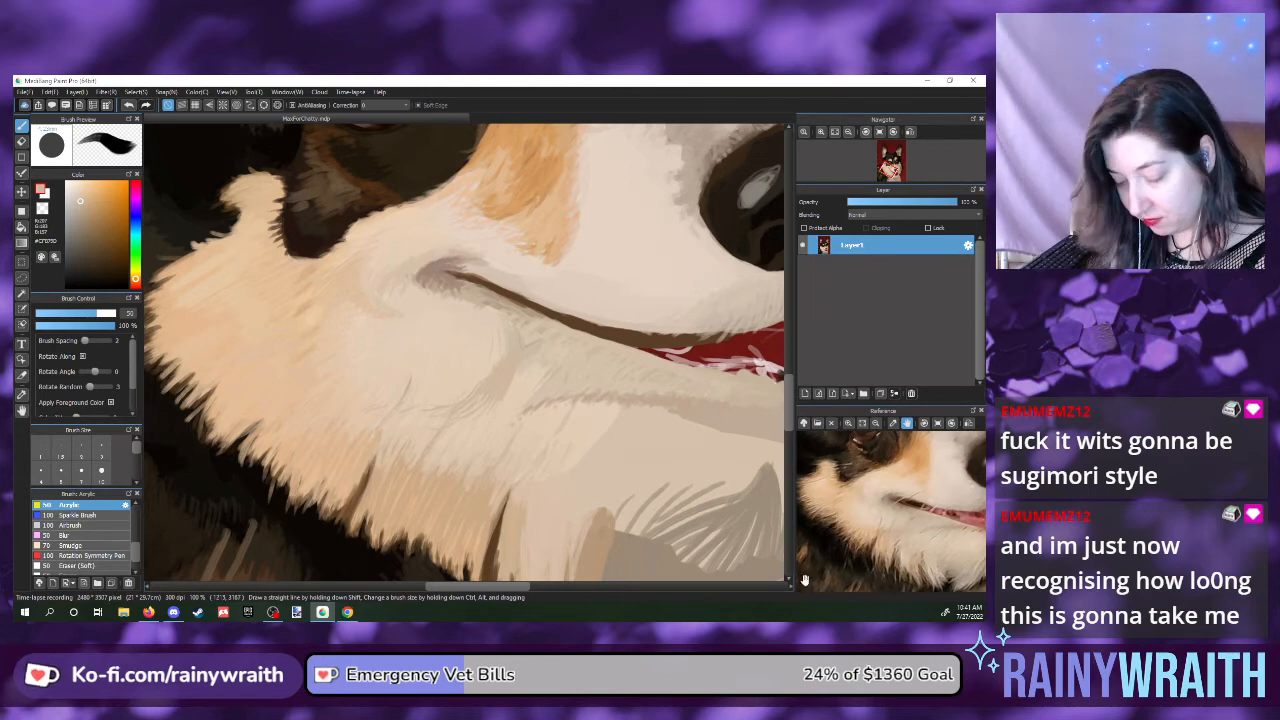
click(887, 535)
drag(887, 535, 886, 555)
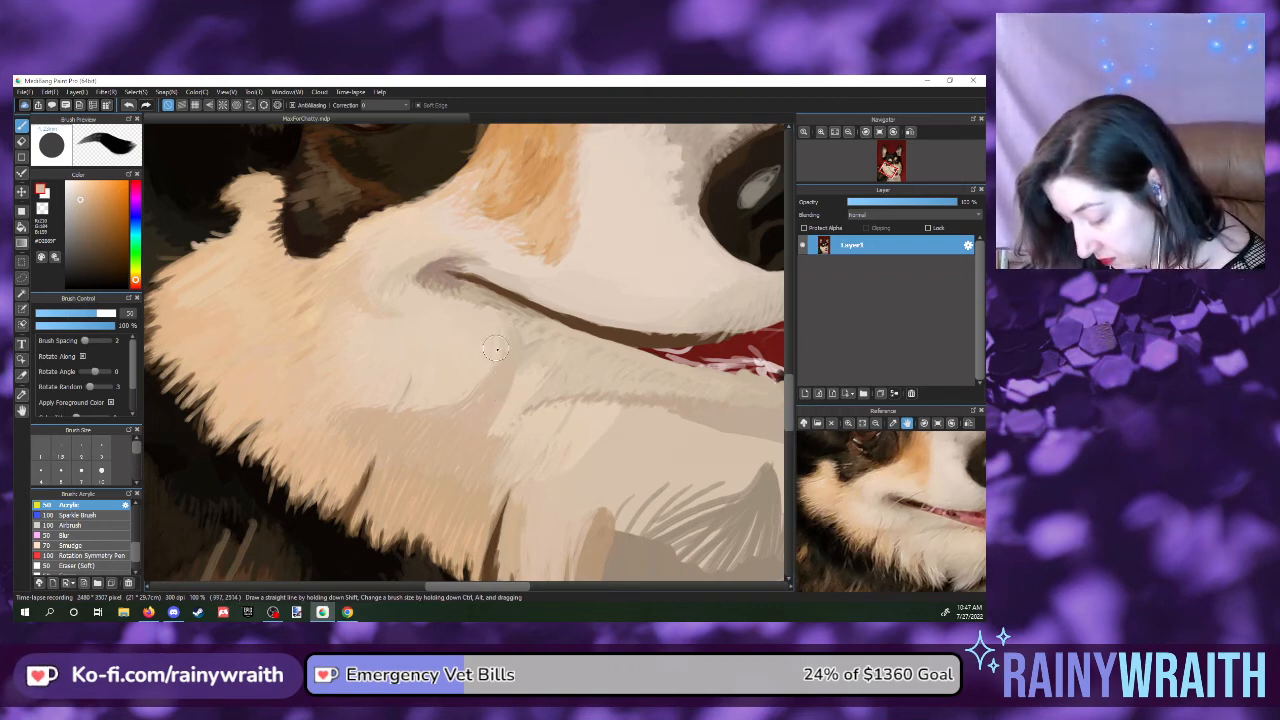
- Sample lighter cream and beige tones from the reference cheek and soften the rounded cheek puff into the tan shadow beneath it
click(903, 515)
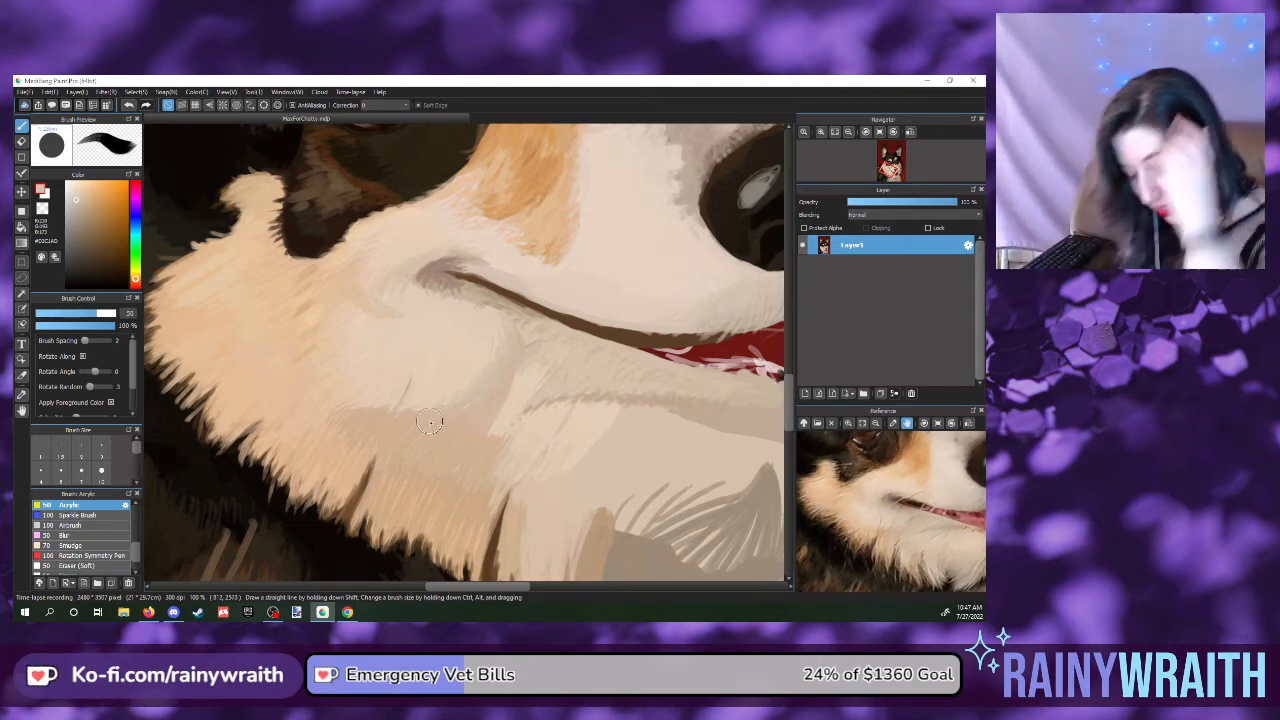
click(883, 529)
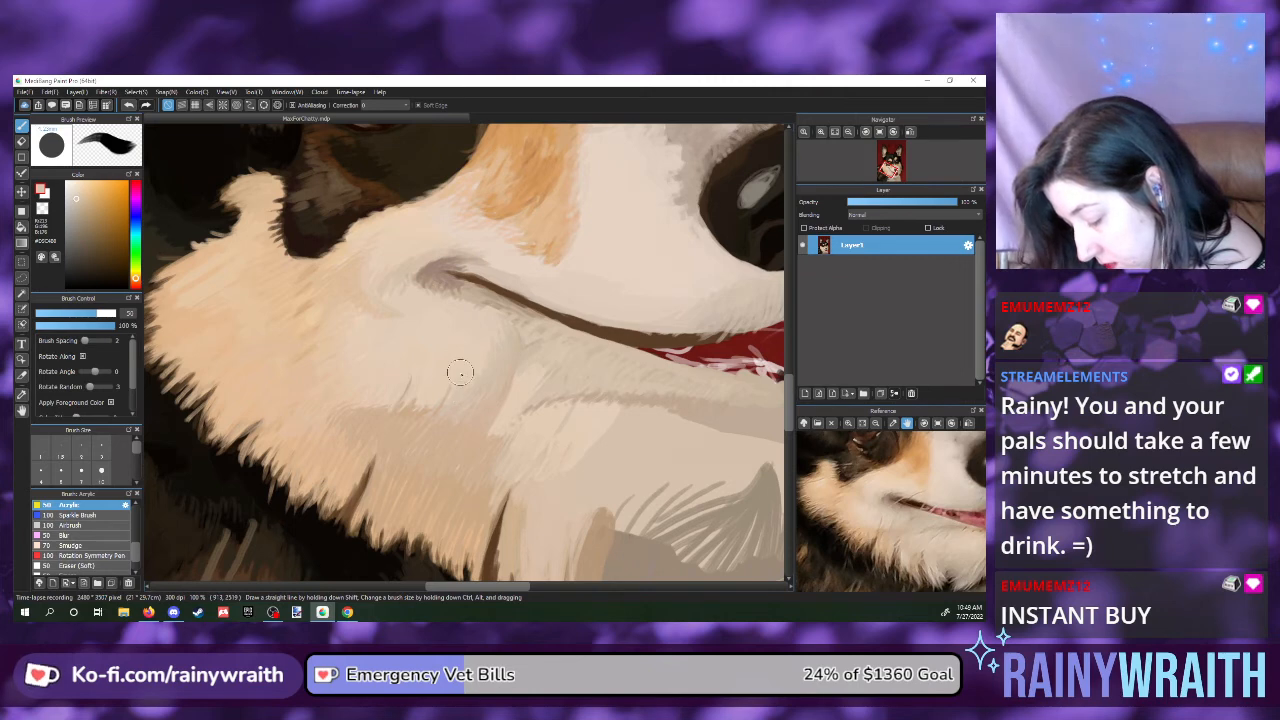
click(886, 519)
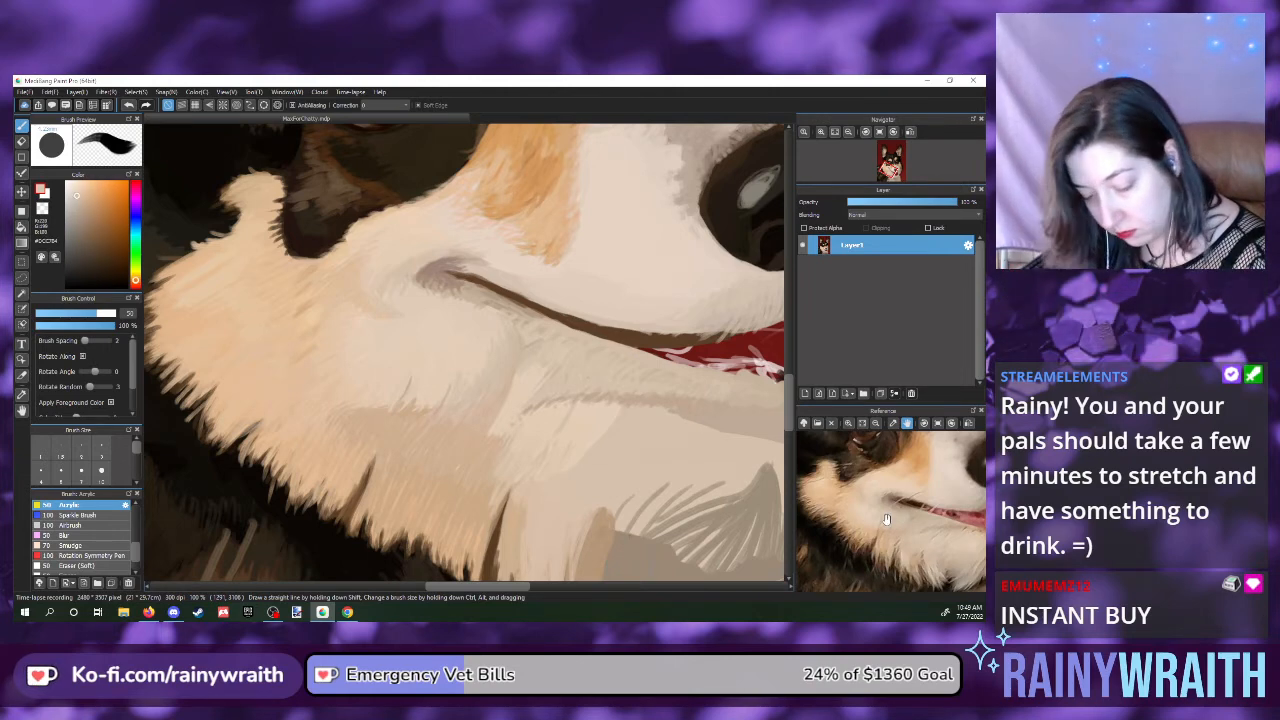
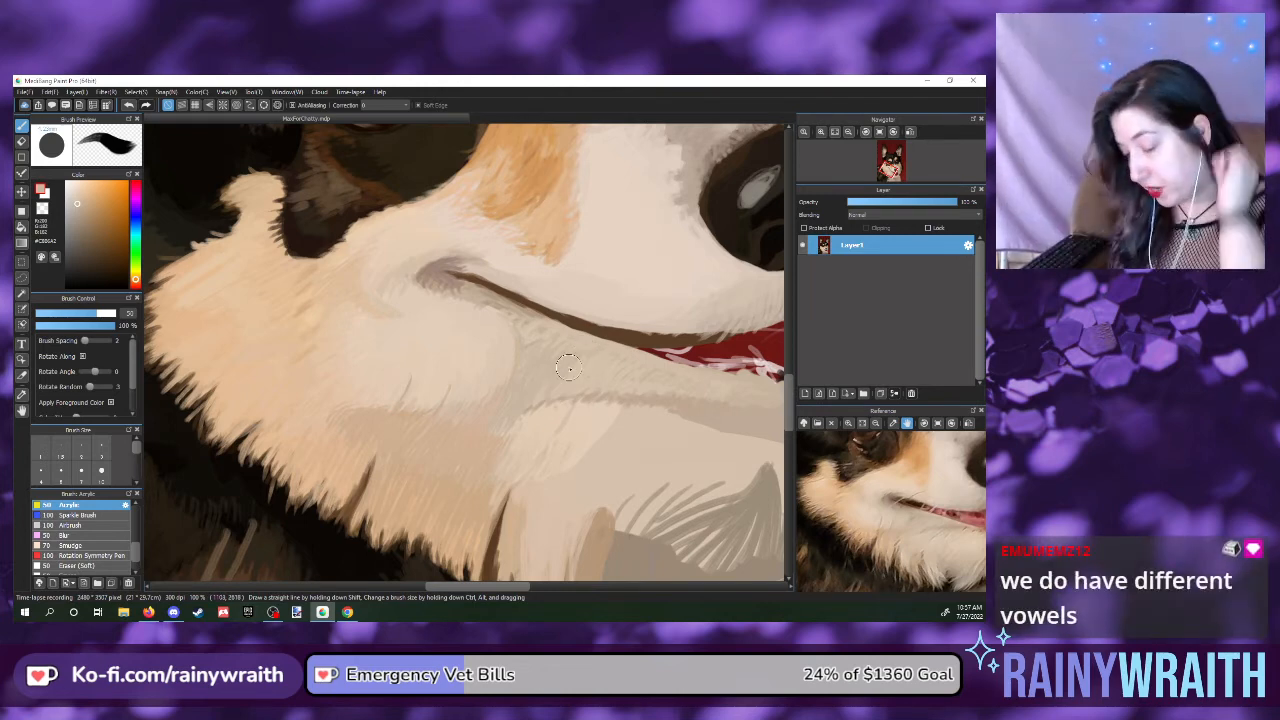
drag(887, 553, 849, 528)
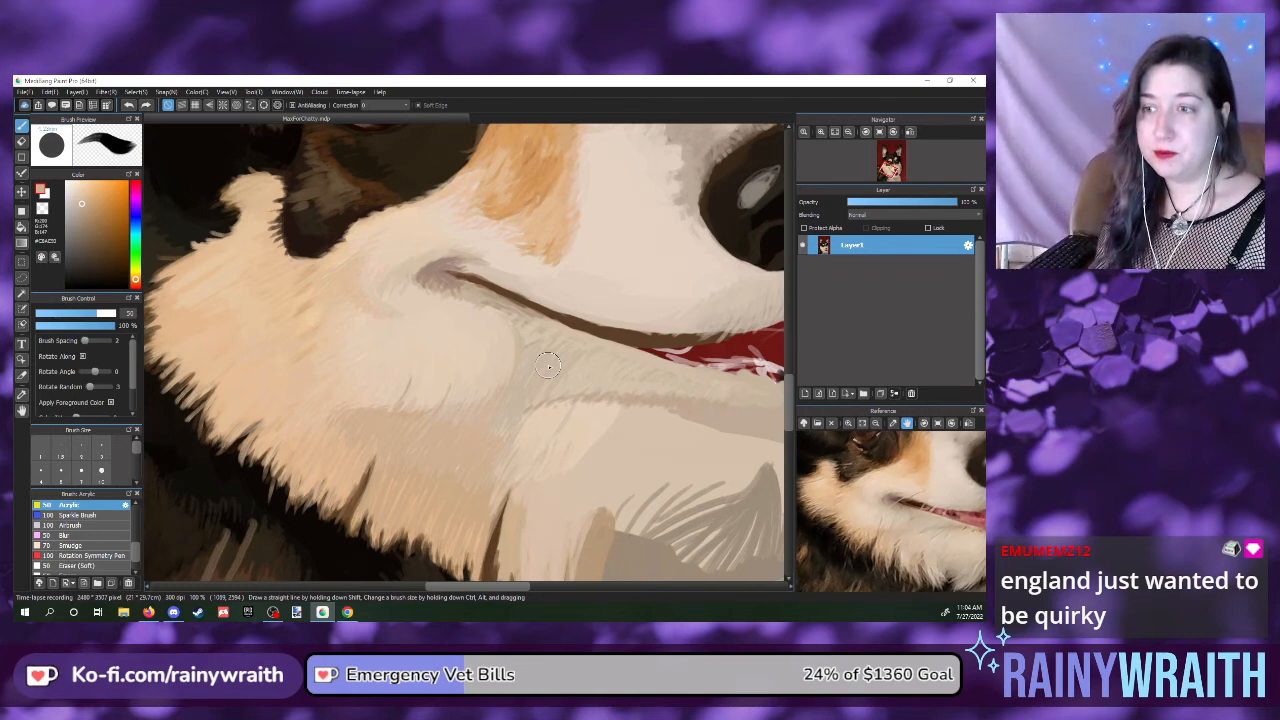
- Sample pale and mid beige tones from the reference jaw and blend fur strands between the cheek puff and the jaw crease
click(922, 527)
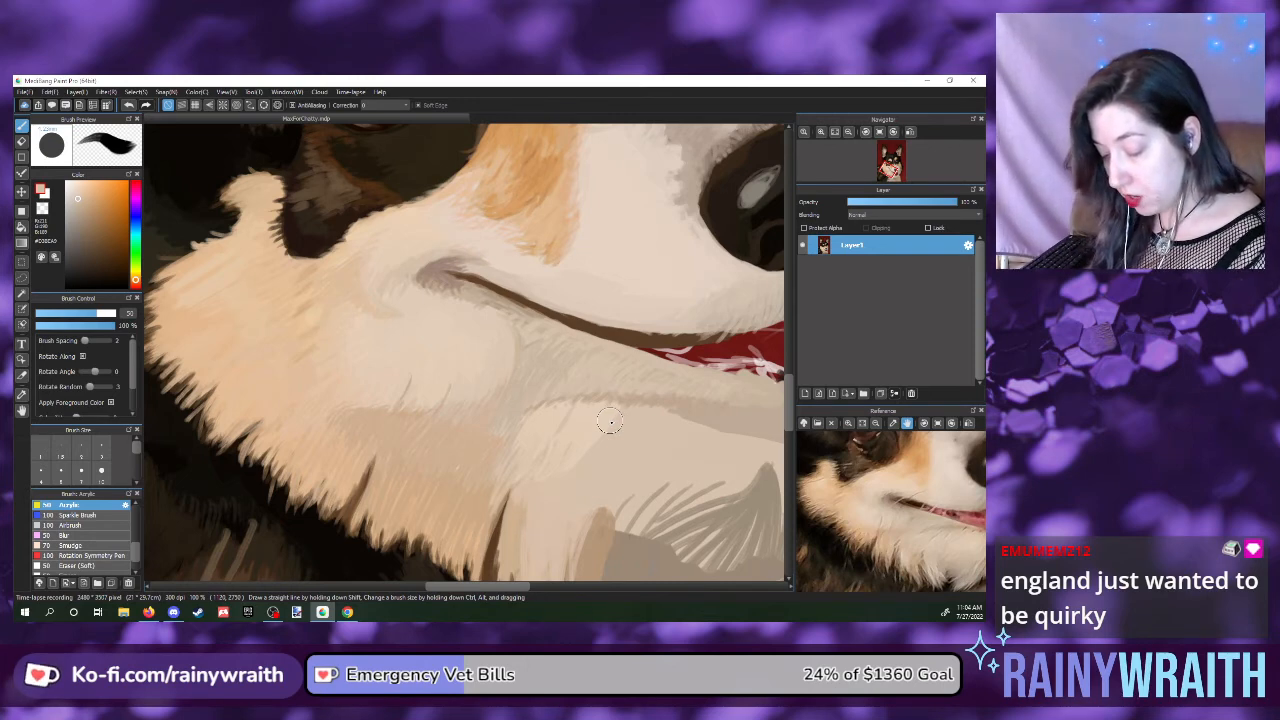
click(891, 529)
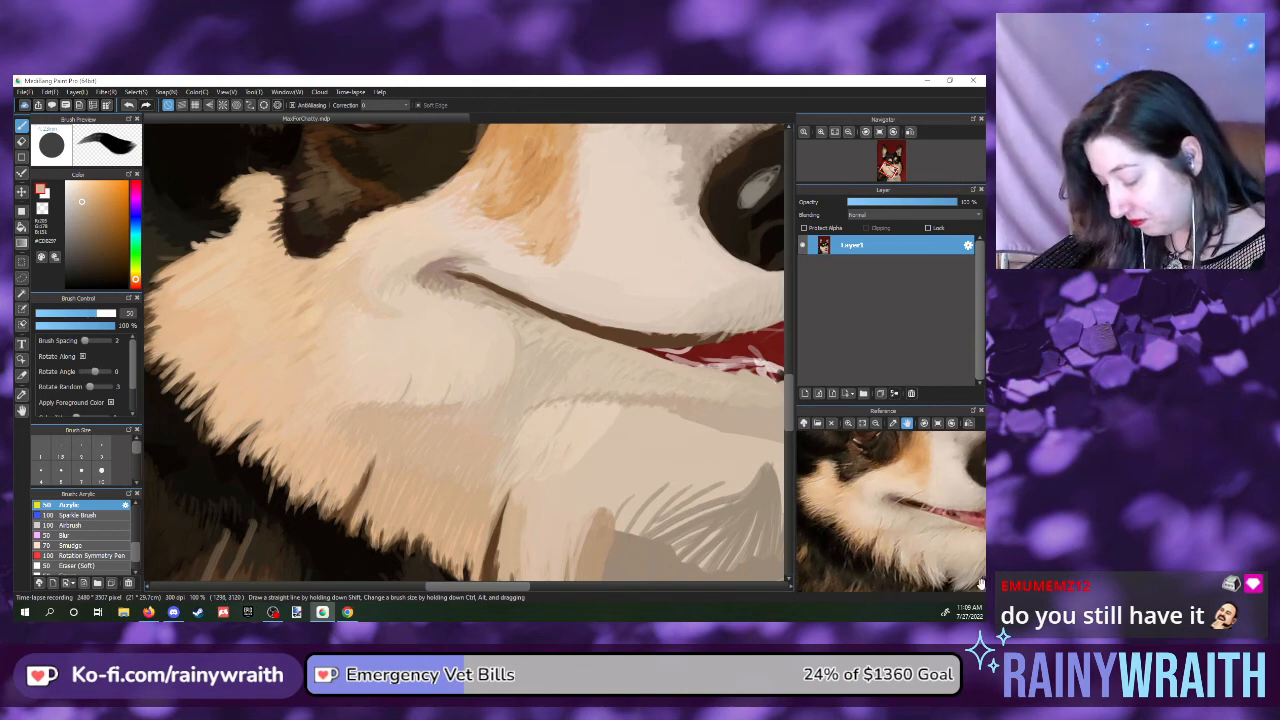
scroll(935, 535, down, 2)
click(935, 535)
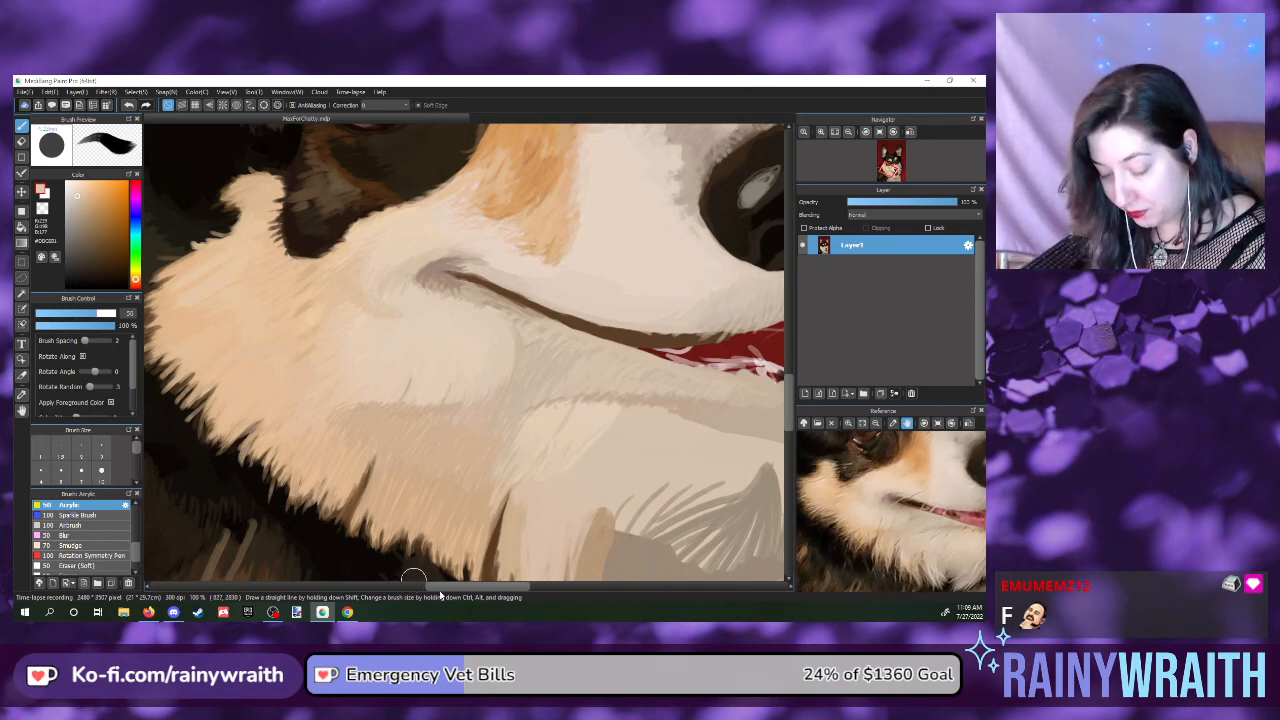
- Examine the mouth and chin area, and compare the whole corgi portrait with the reference photo of the face
drag(446, 587, 472, 591)
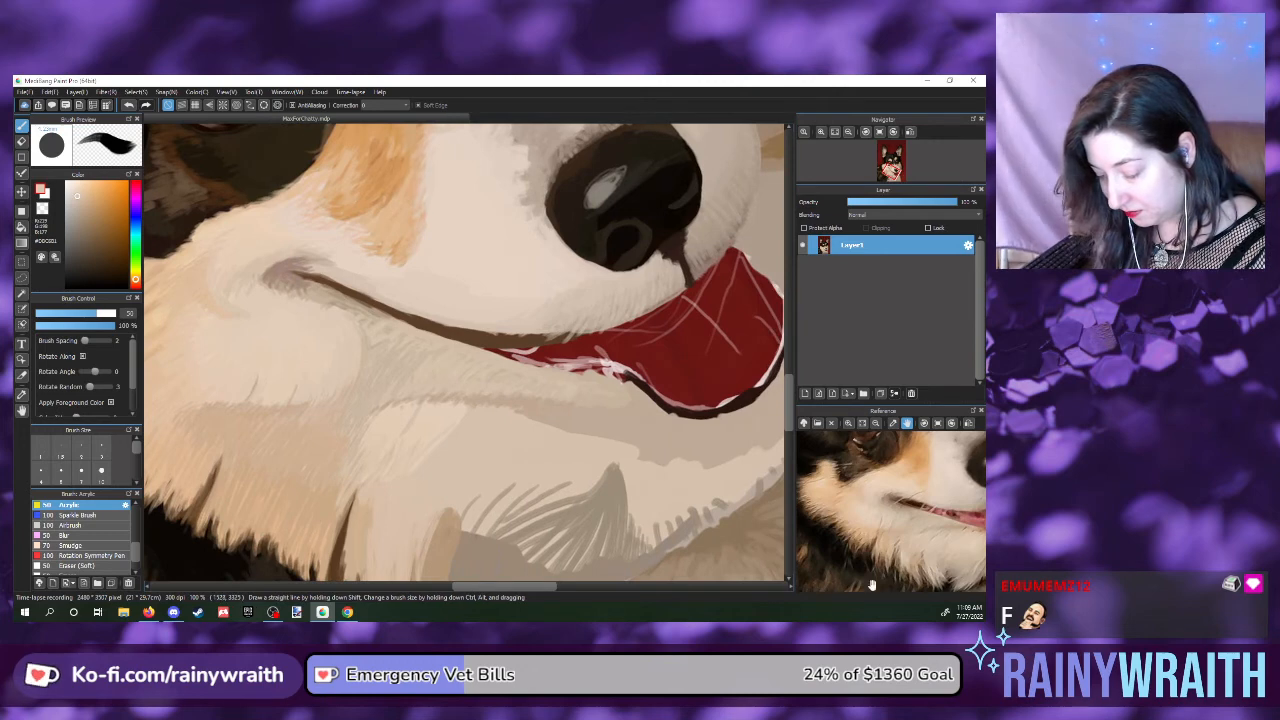
drag(907, 543, 831, 540)
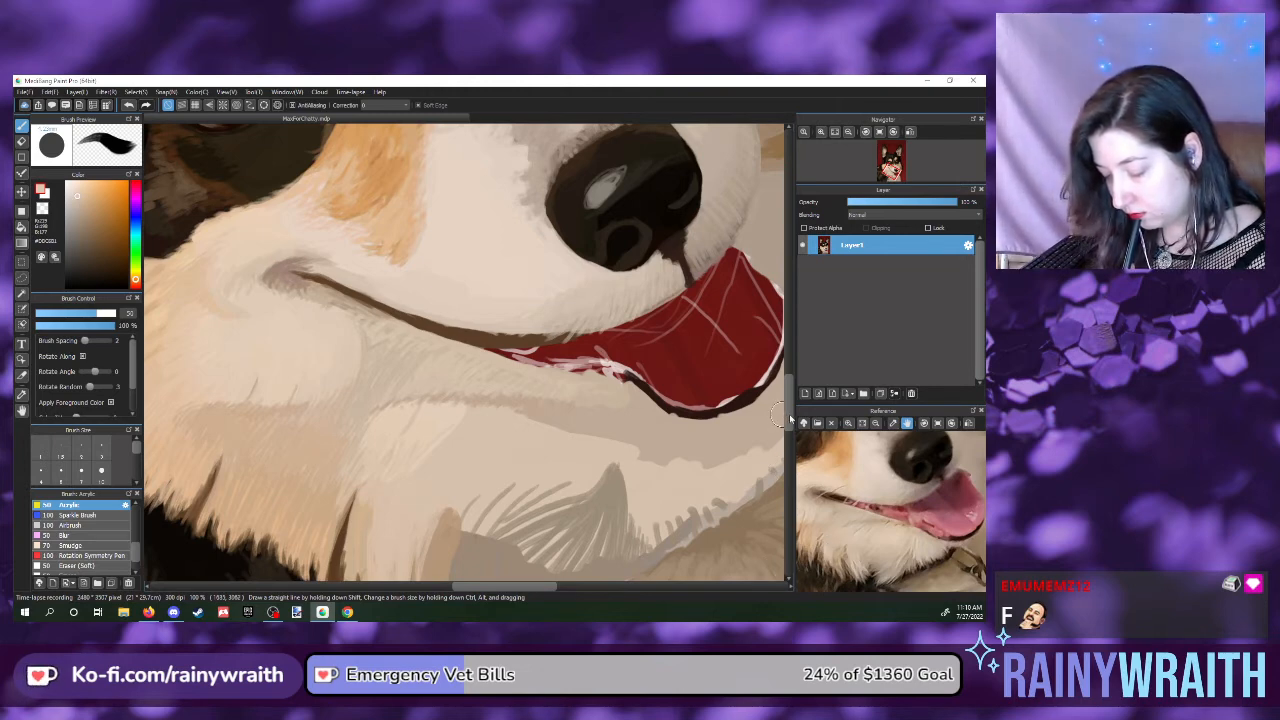
drag(789, 419, 794, 430)
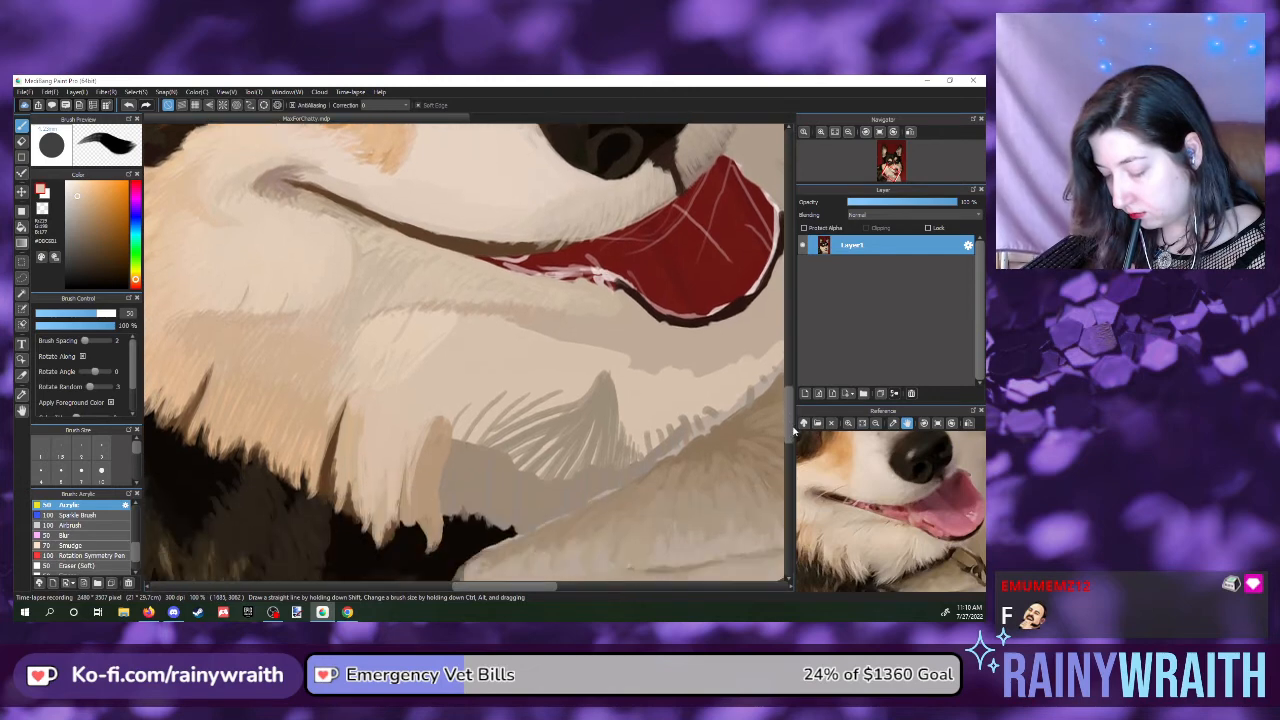
click(849, 132)
click(835, 132)
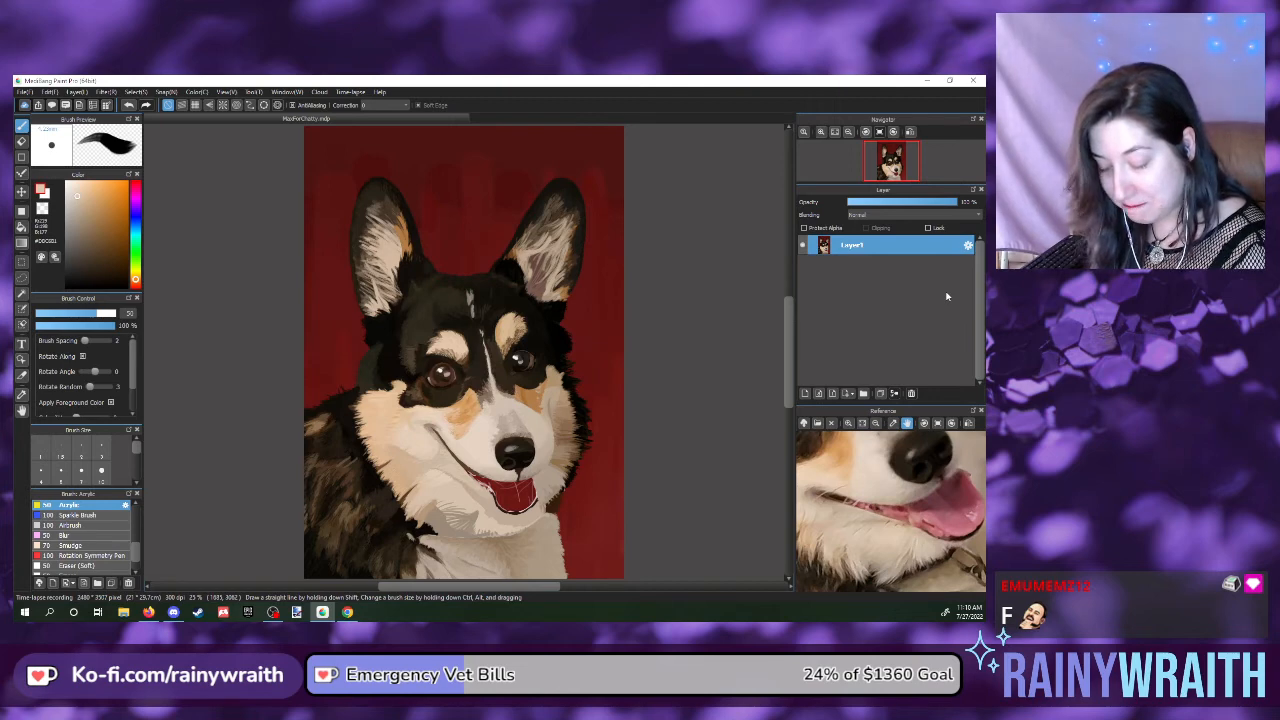
click(863, 424)
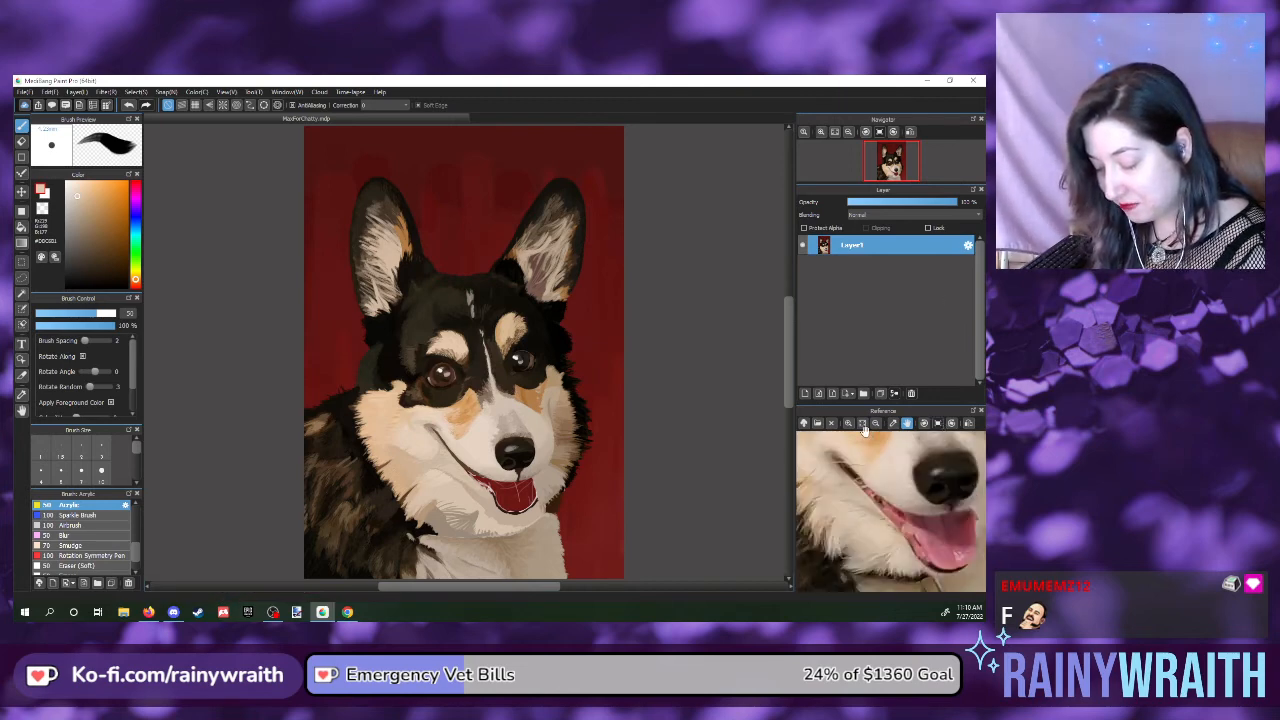
click(876, 424)
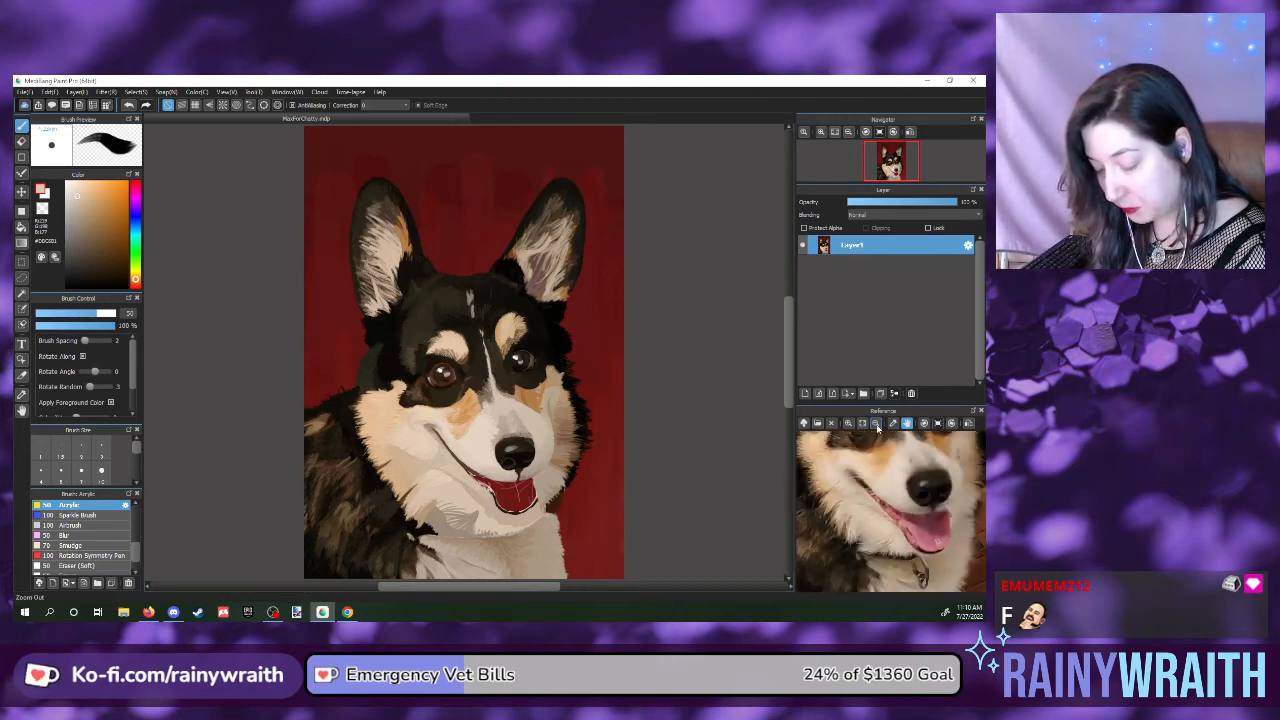
click(876, 424)
drag(878, 440, 885, 488)
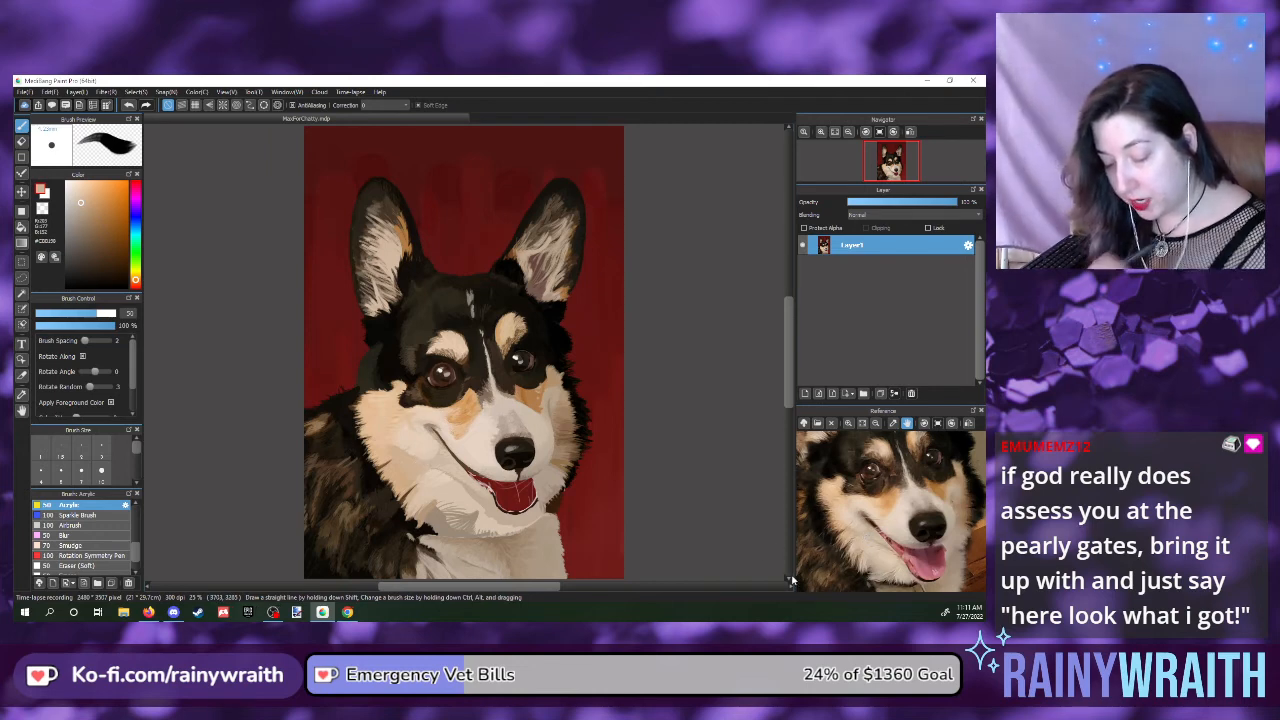
- Sample pale beige tones from the enlarged reference cheek and feather fine fur strands over the shadow between the cheek puff and jaw
scroll(890, 510, up, 3)
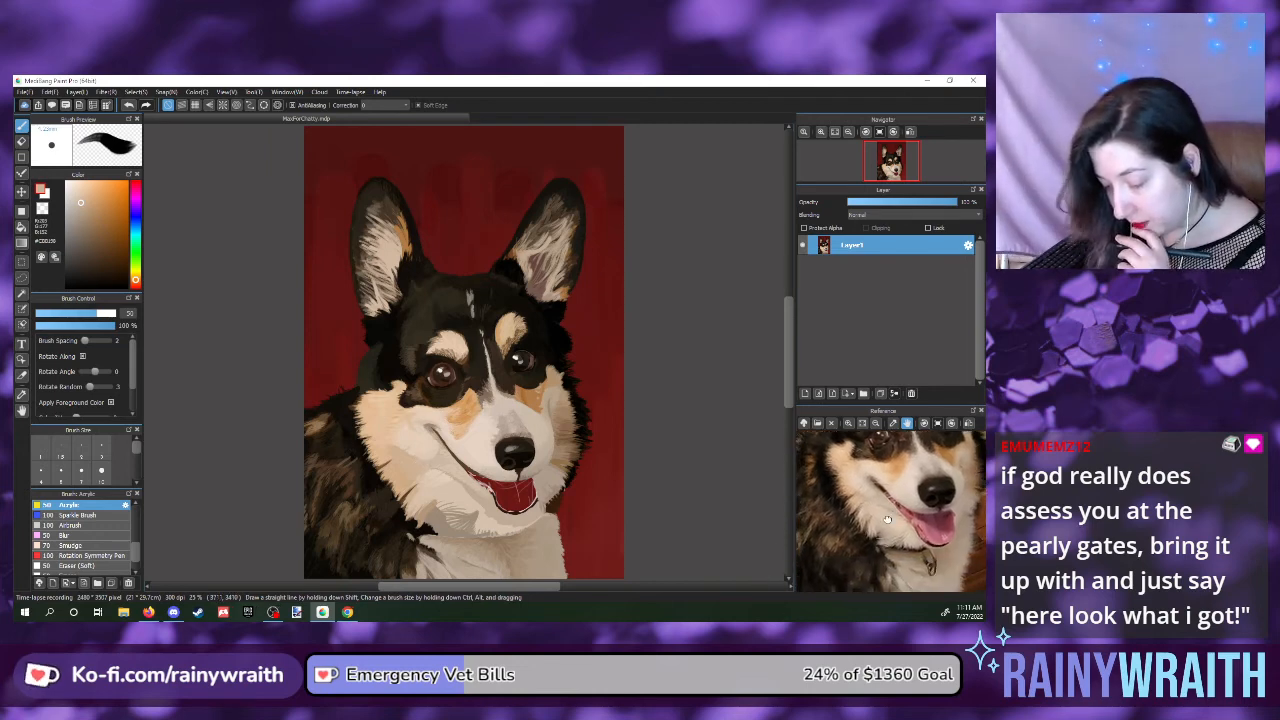
scroll(900, 500, up, 5)
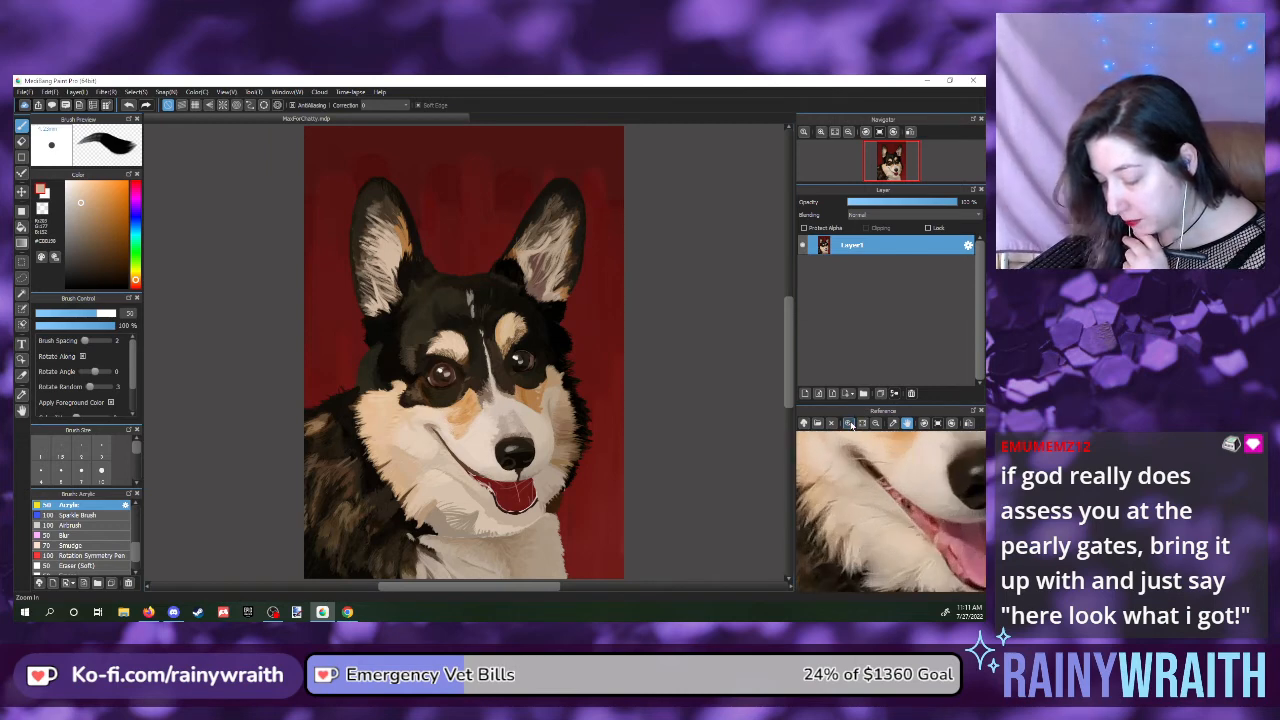
scroll(908, 495, up, 2)
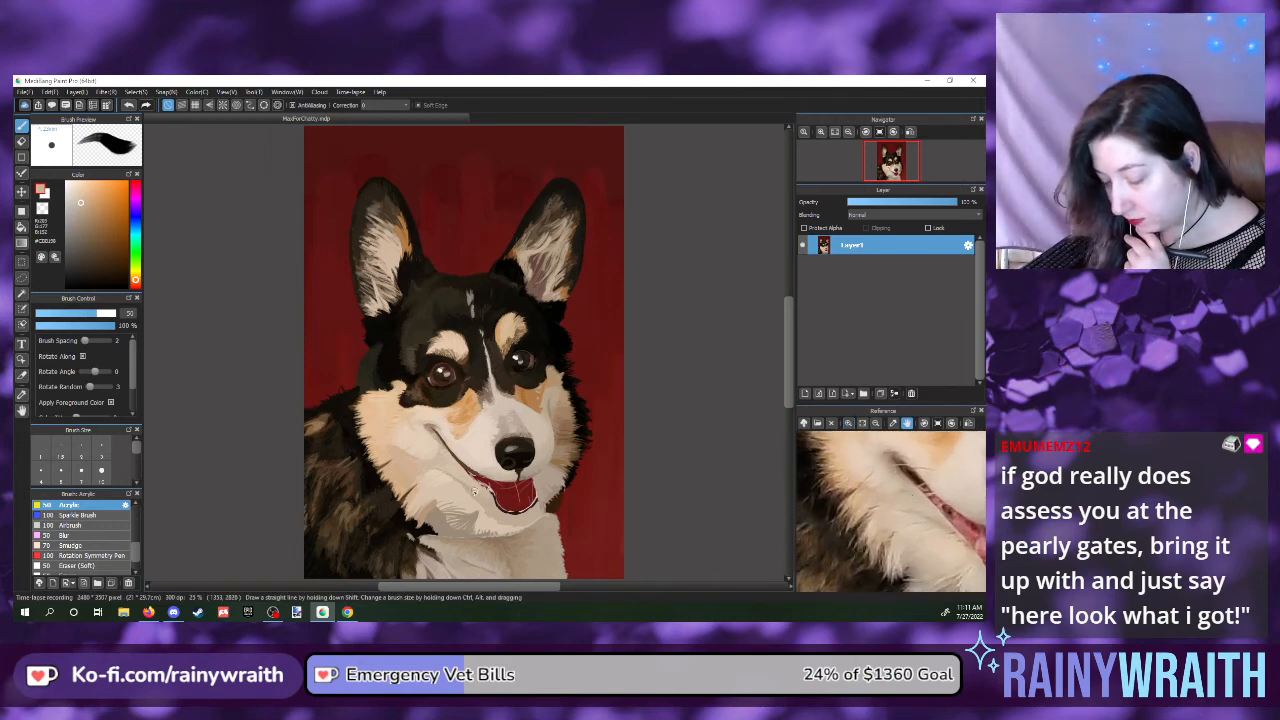
scroll(398, 466, up, 1)
scroll(422, 524, up, 2)
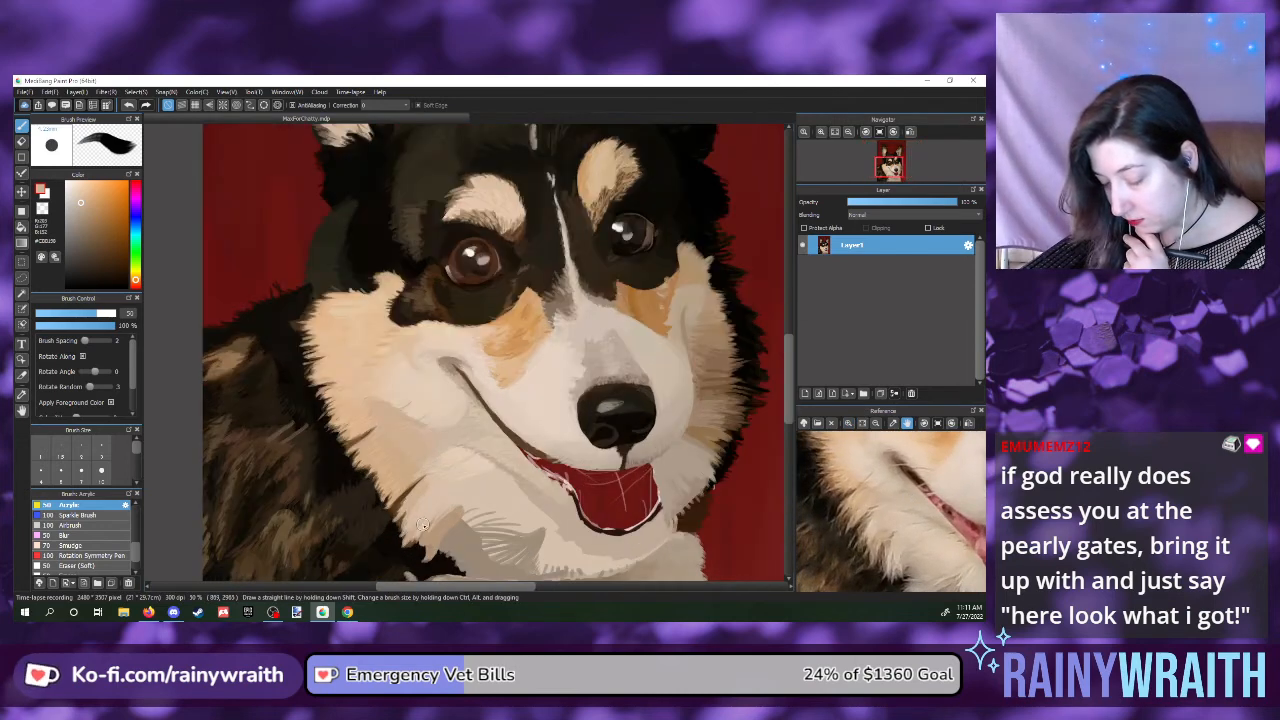
scroll(424, 527, up, 1)
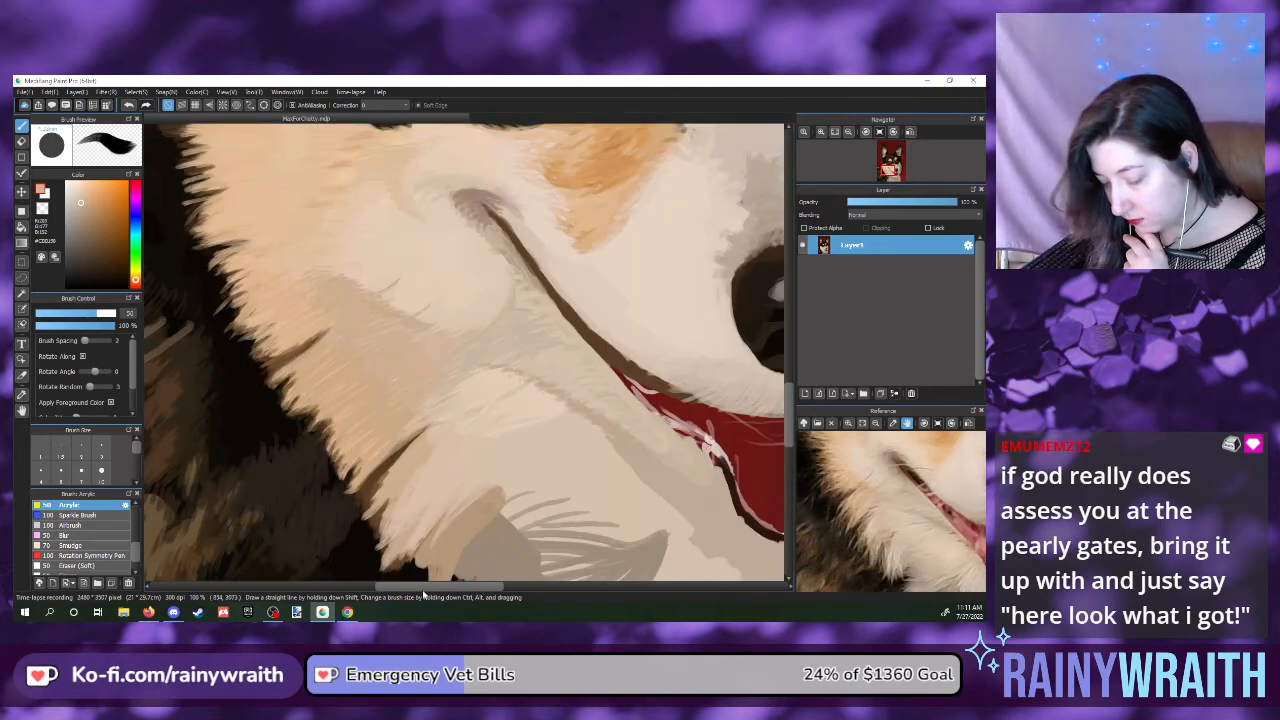
drag(424, 590, 419, 588)
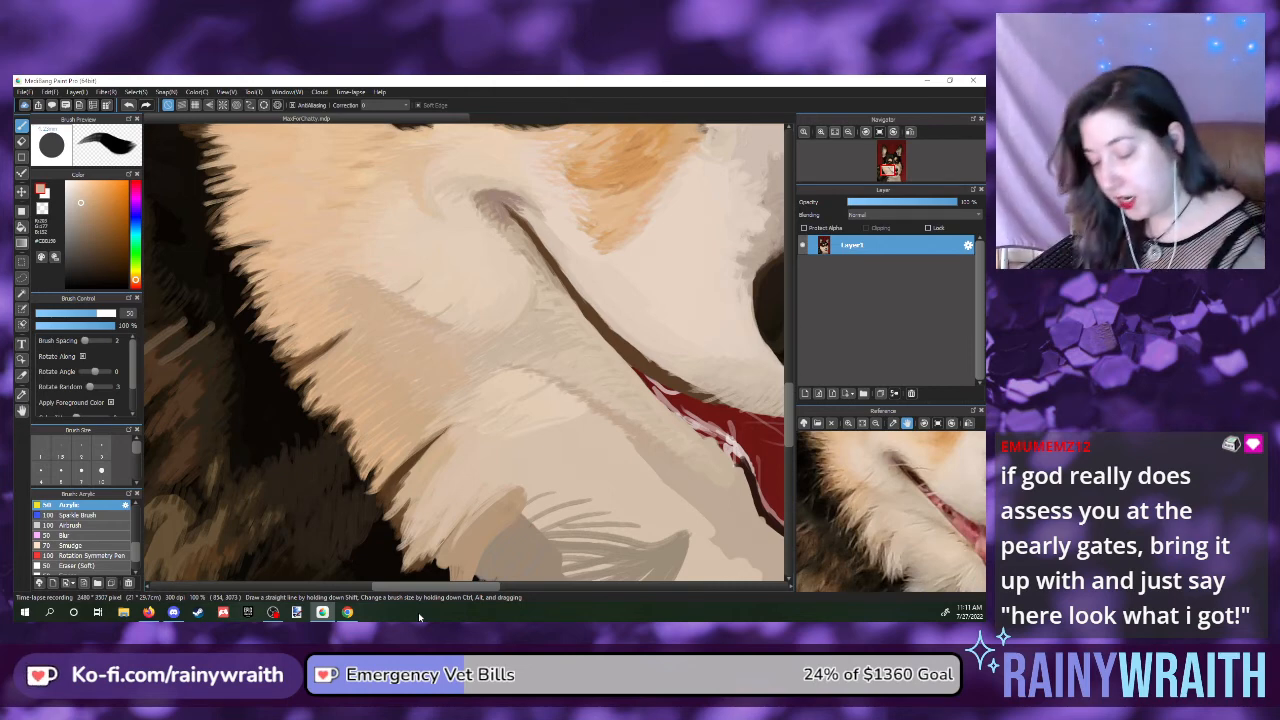
click(891, 483)
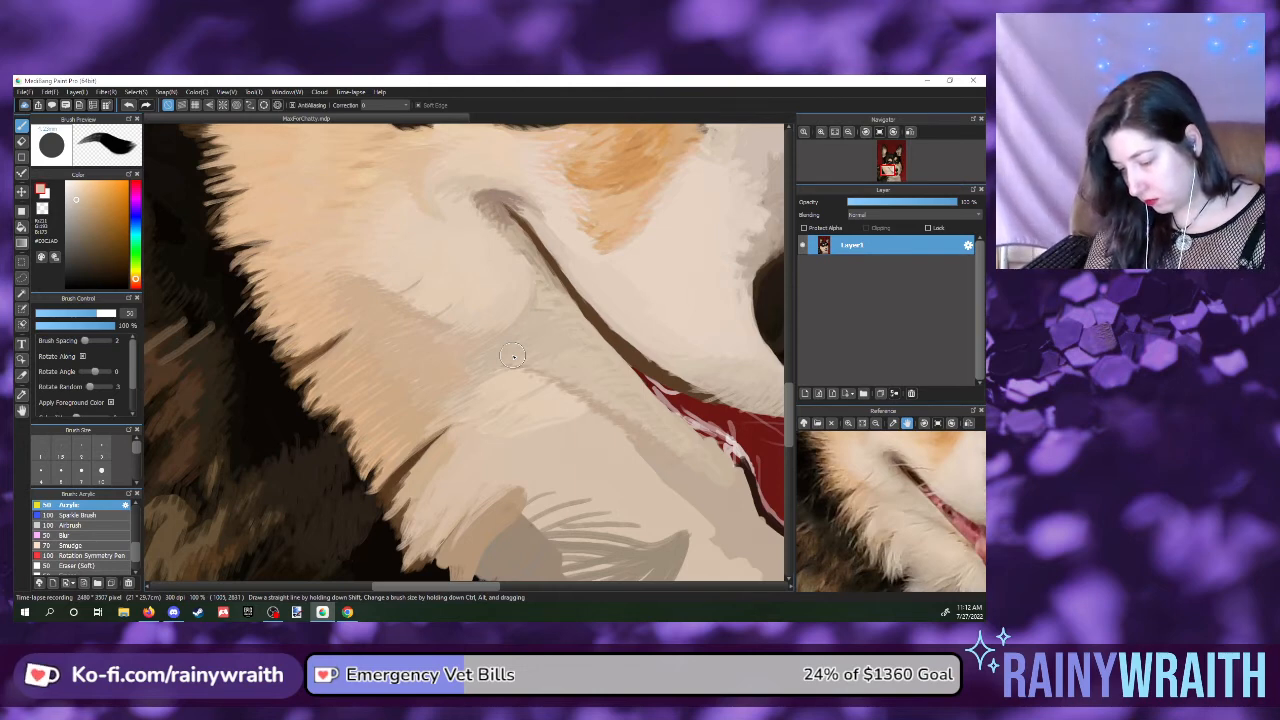
click(905, 520)
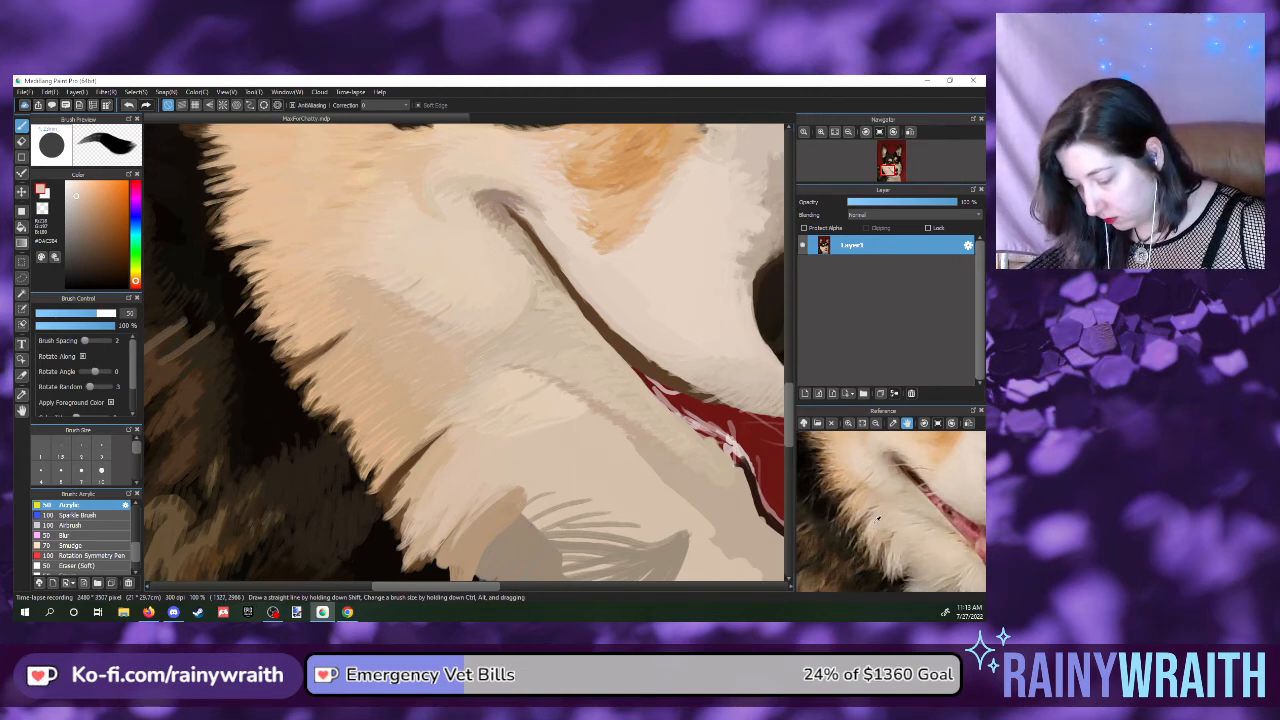
drag(872, 522, 895, 515)
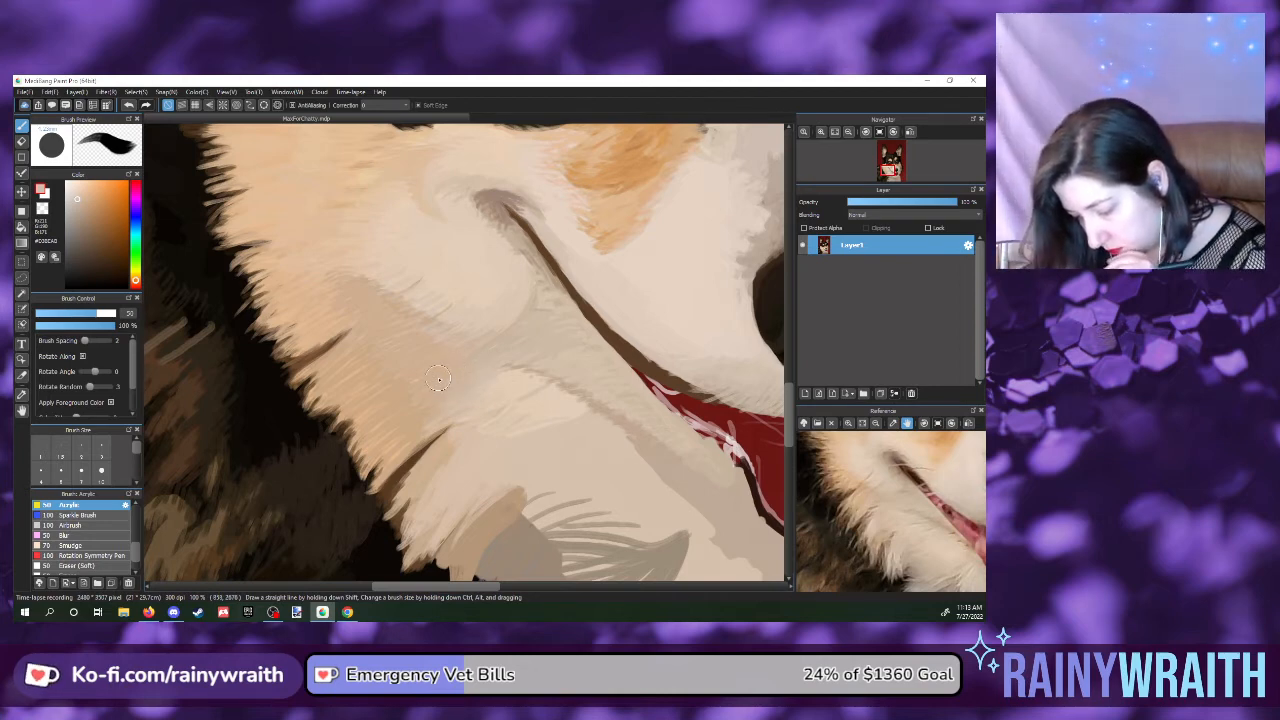
- Sample tan and beige tones from the reference cheek edge and paint light fur strands along the outer edge of the lower cheek
drag(930, 525, 915, 533)
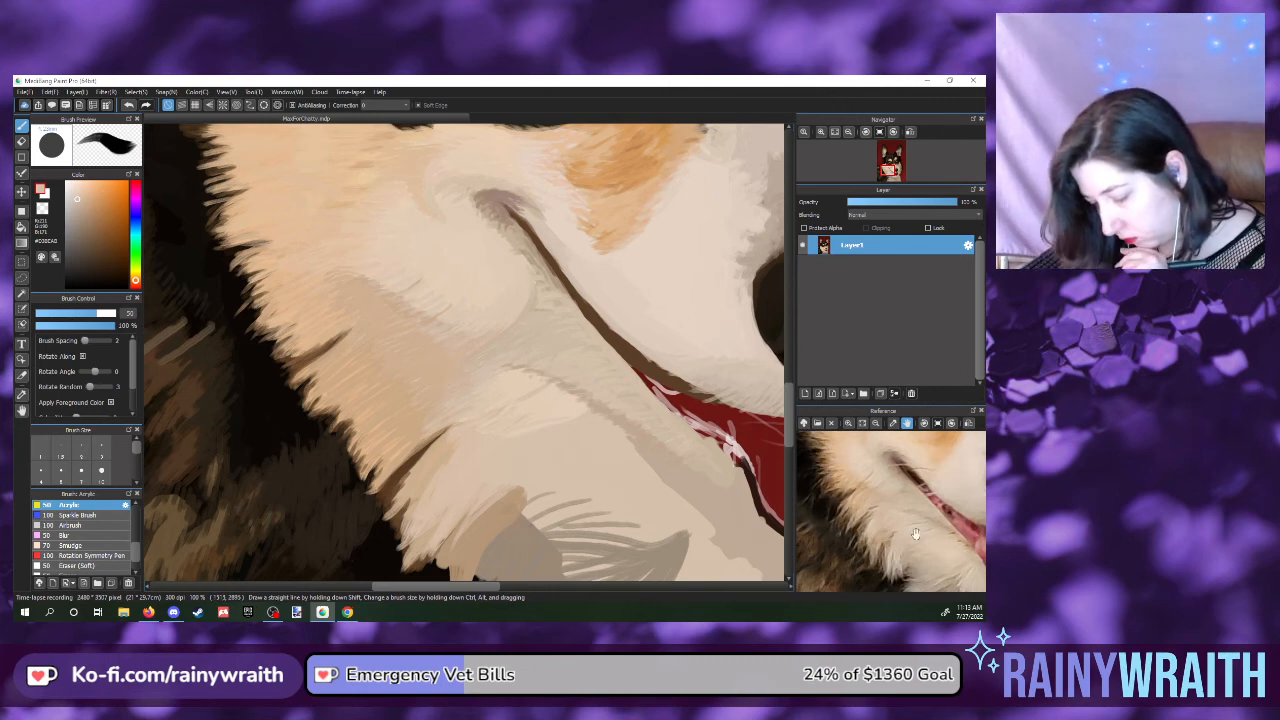
click(862, 507)
click(860, 508)
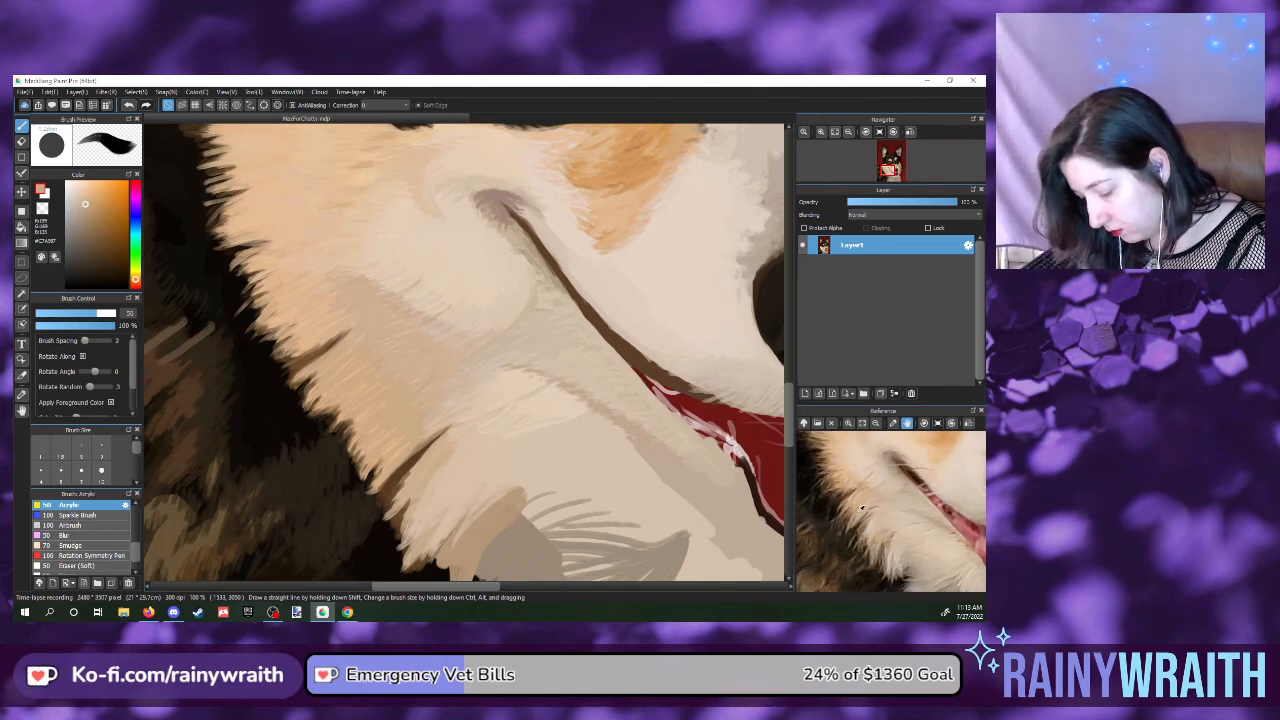
click(857, 512)
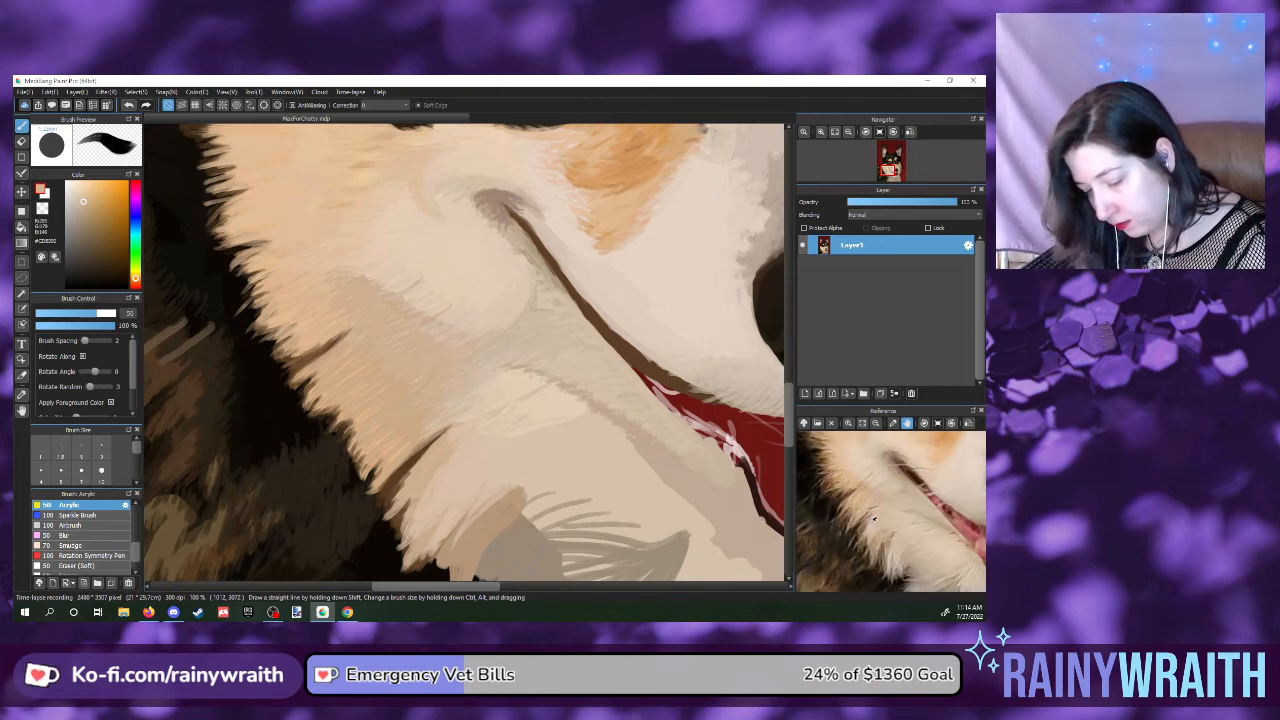
click(873, 518)
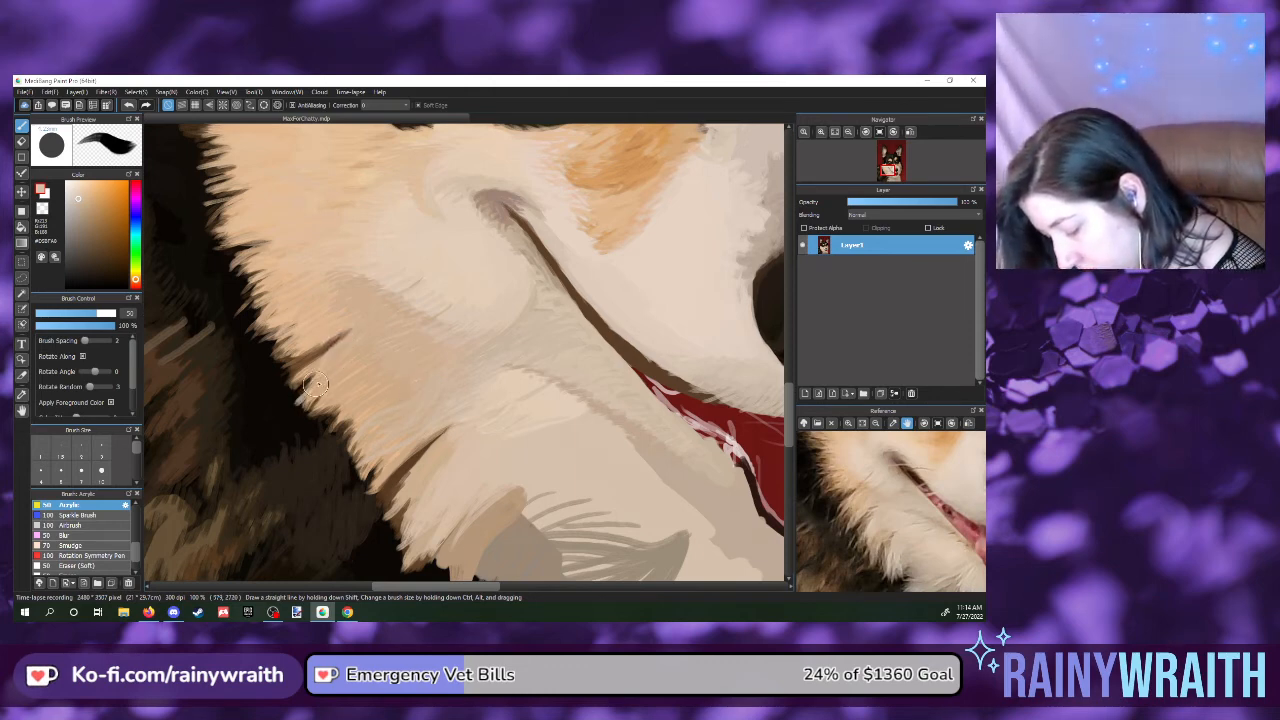
drag(345, 338, 370, 314)
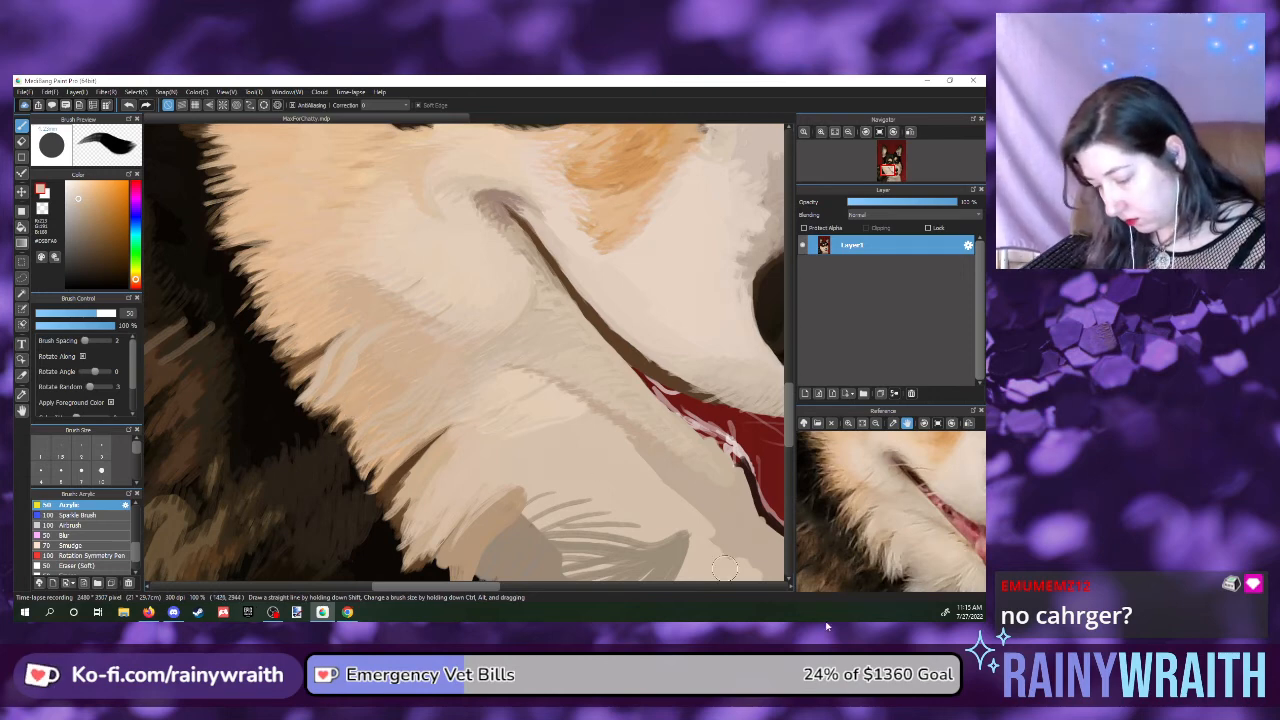
- Sample beige and light cream tones from the reference cheek and blend fur strands over the jaw crease below the mouth corner
click(869, 492)
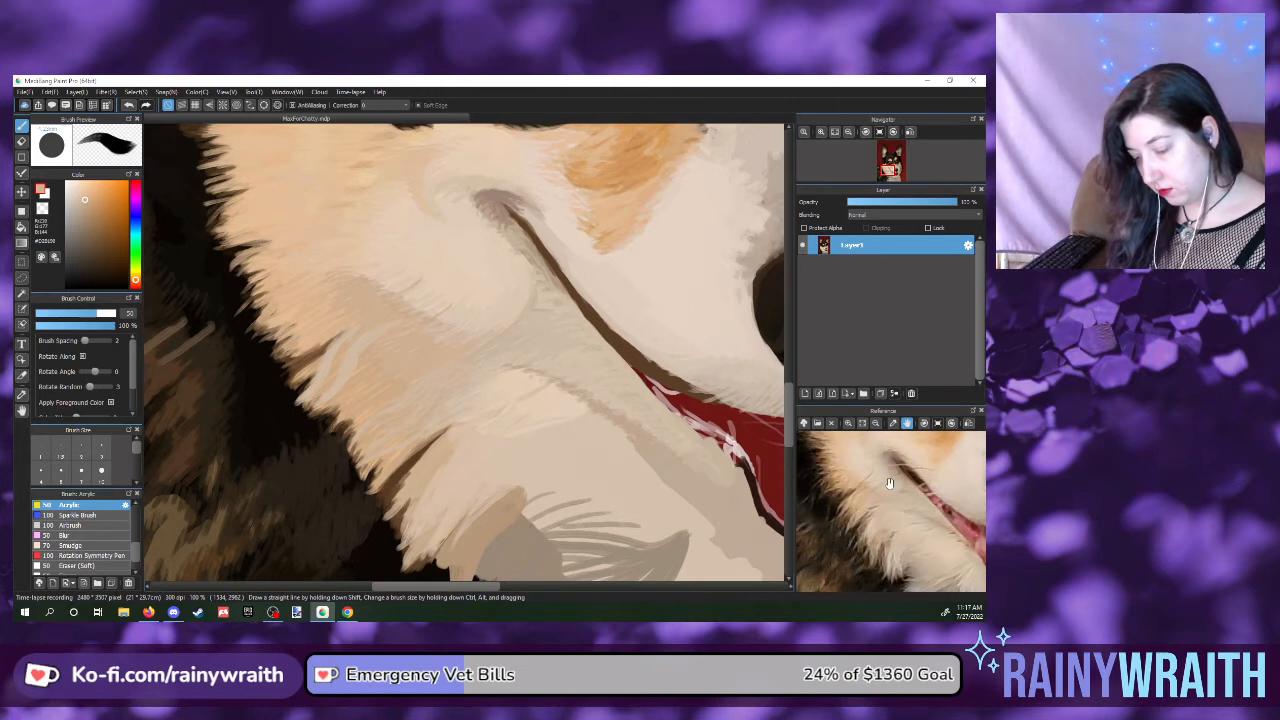
click(835, 132)
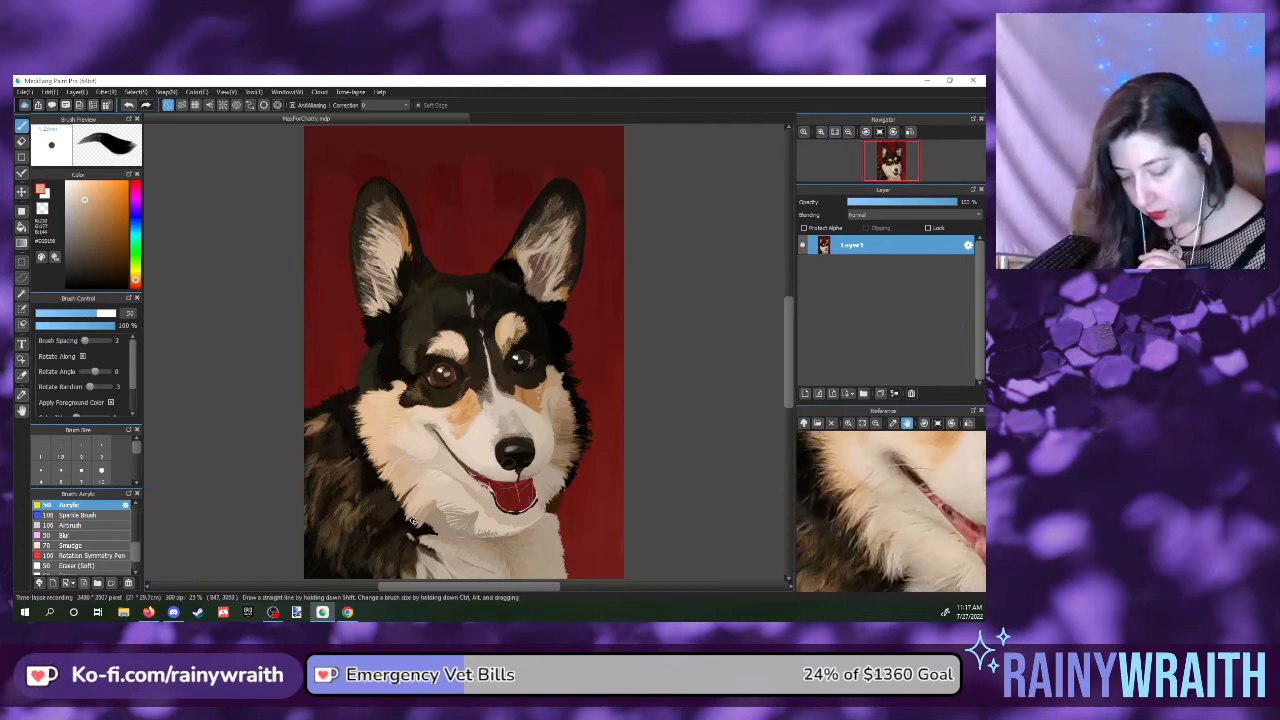
scroll(410, 460, up, 1)
scroll(410, 460, up, 2)
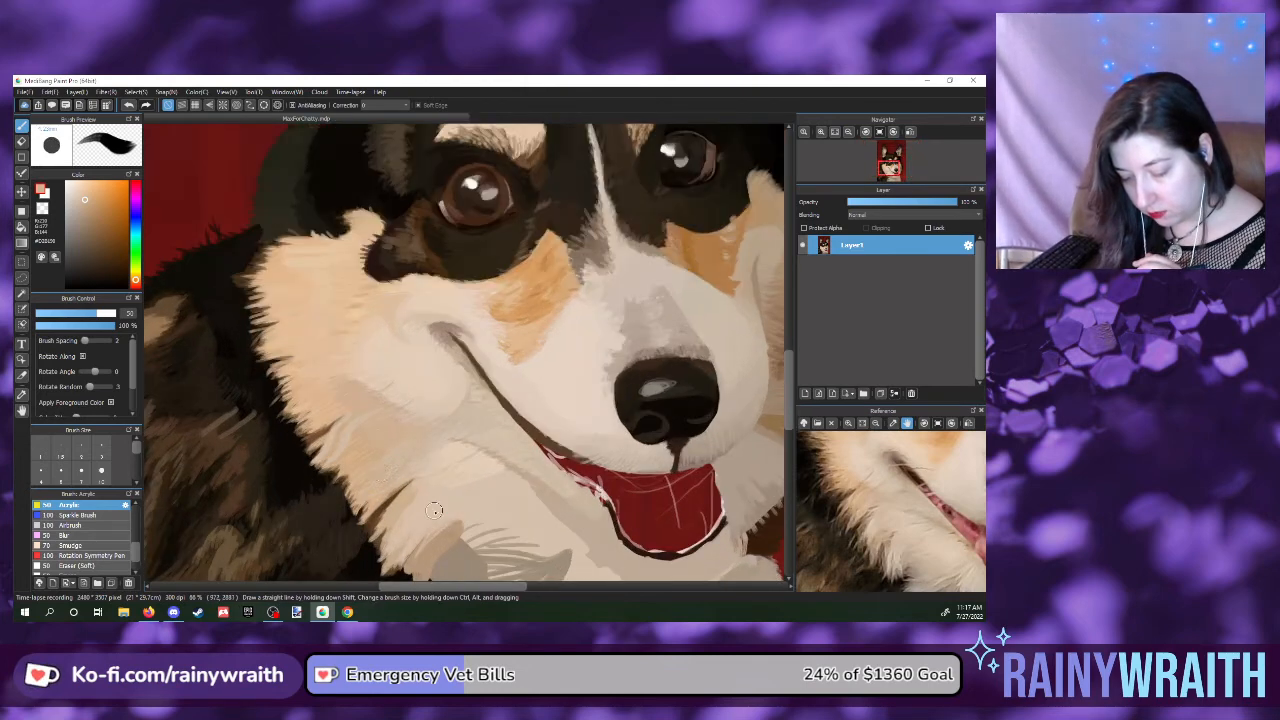
scroll(371, 516, up, 1)
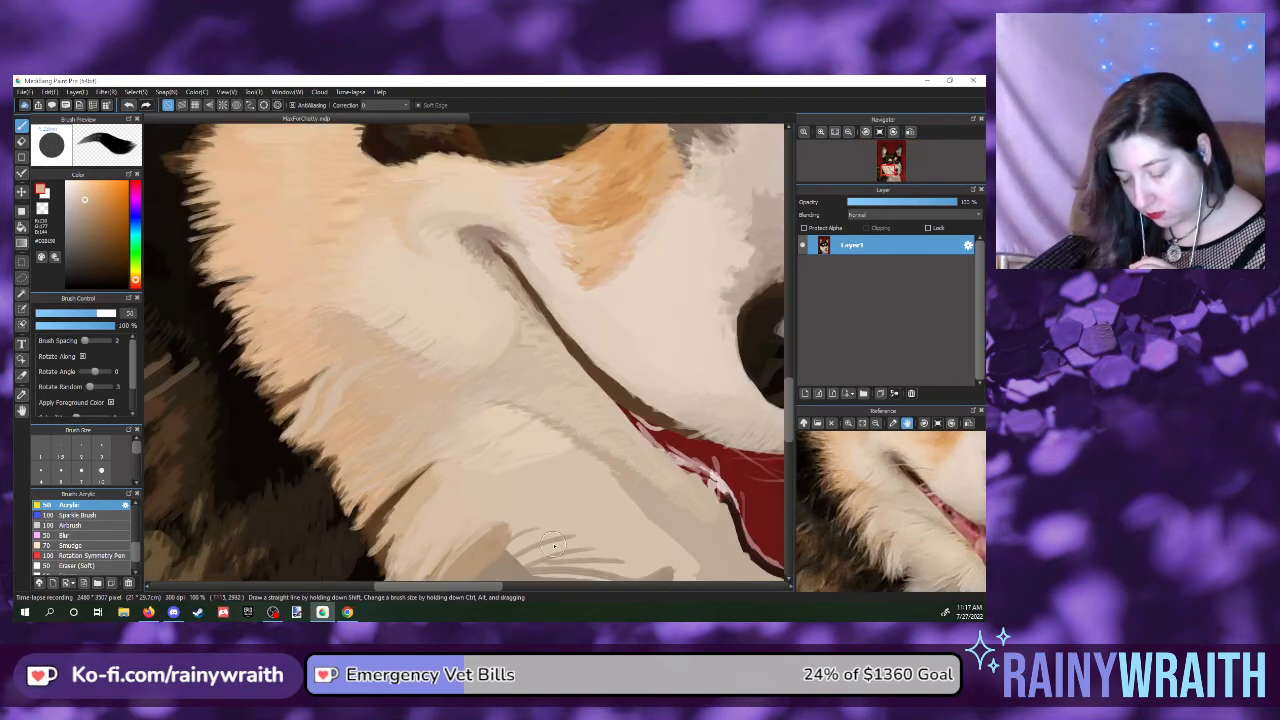
scroll(554, 545, up, 1)
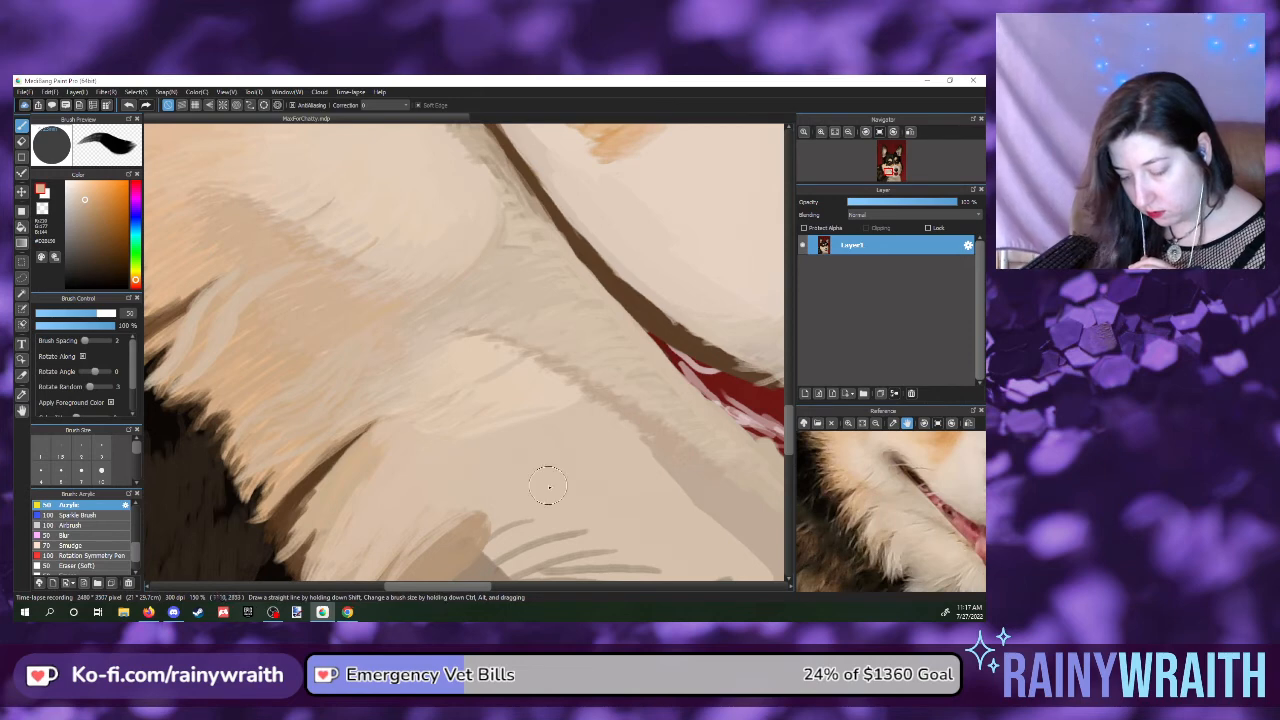
scroll(515, 517, down, 1)
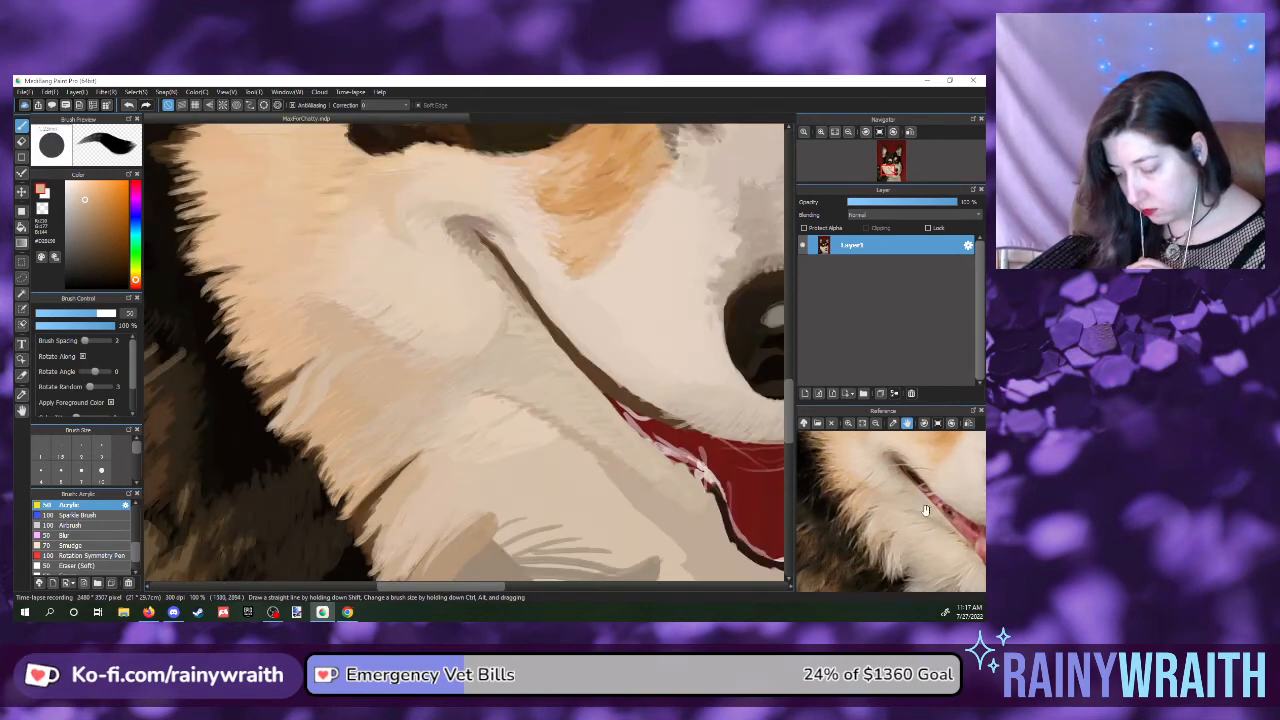
click(873, 474)
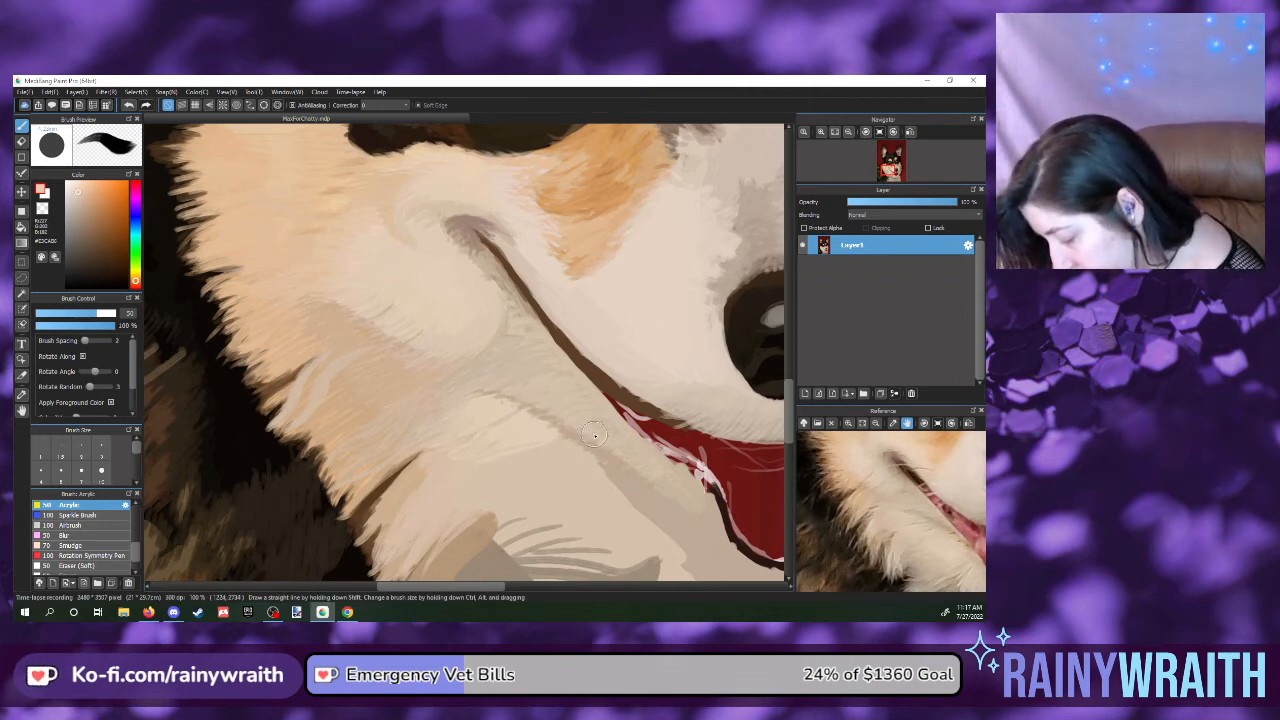
mouse_move(592, 427)
mouse_down()
mouse_move(618, 422)
mouse_move(605, 424)
mouse_up()
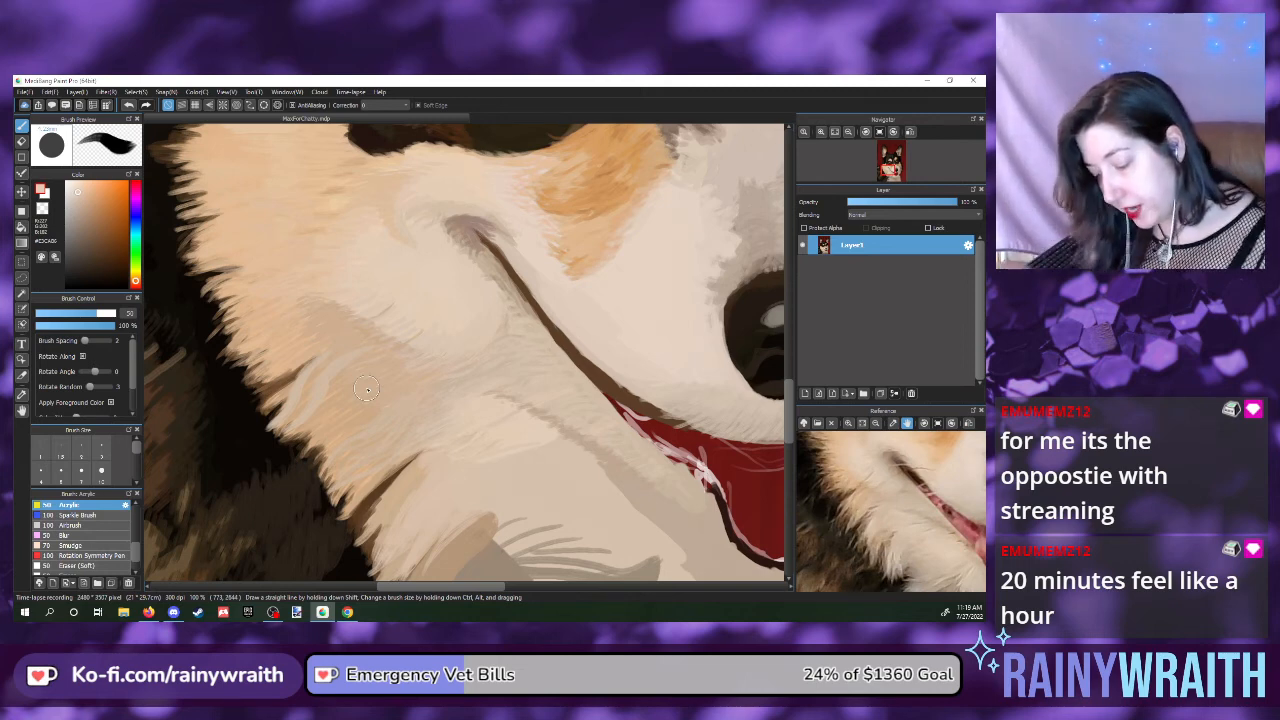
- Sample a greyish beige from the lower jaw in the reference and streak fur strands over the tan tuft beneath the jaw
click(835, 132)
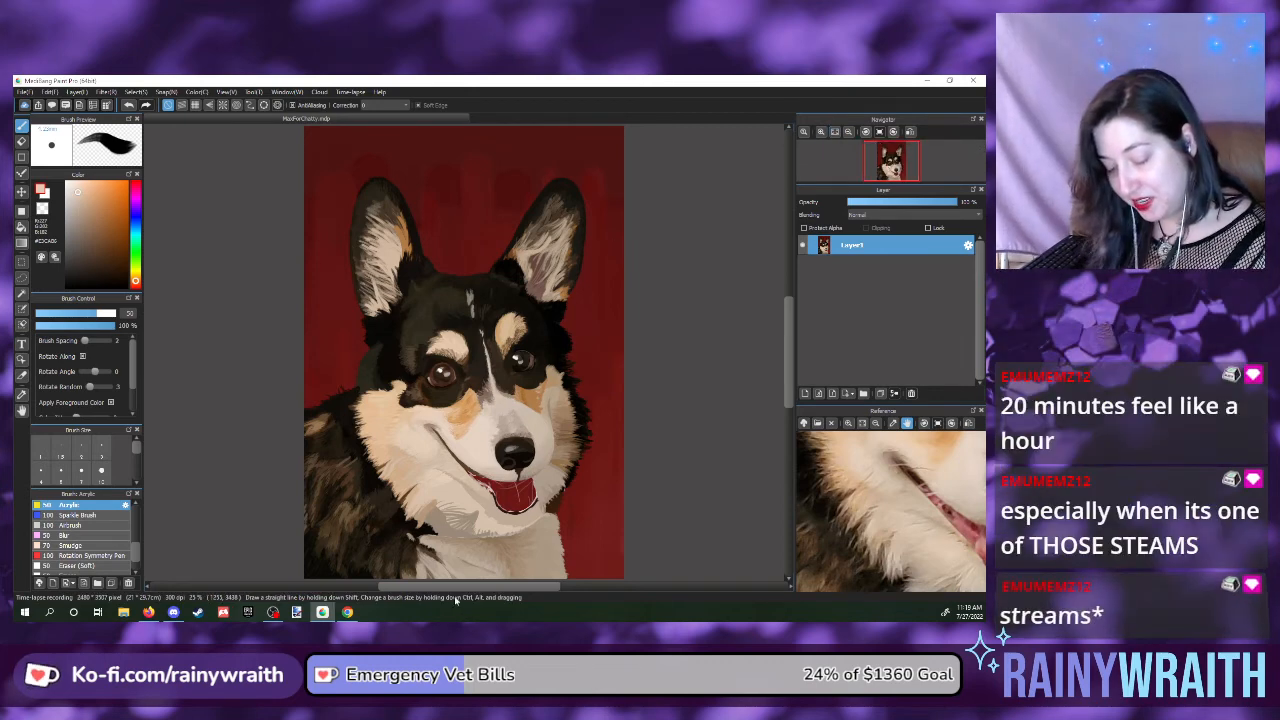
scroll(437, 523, up, 1)
scroll(437, 523, up, 3)
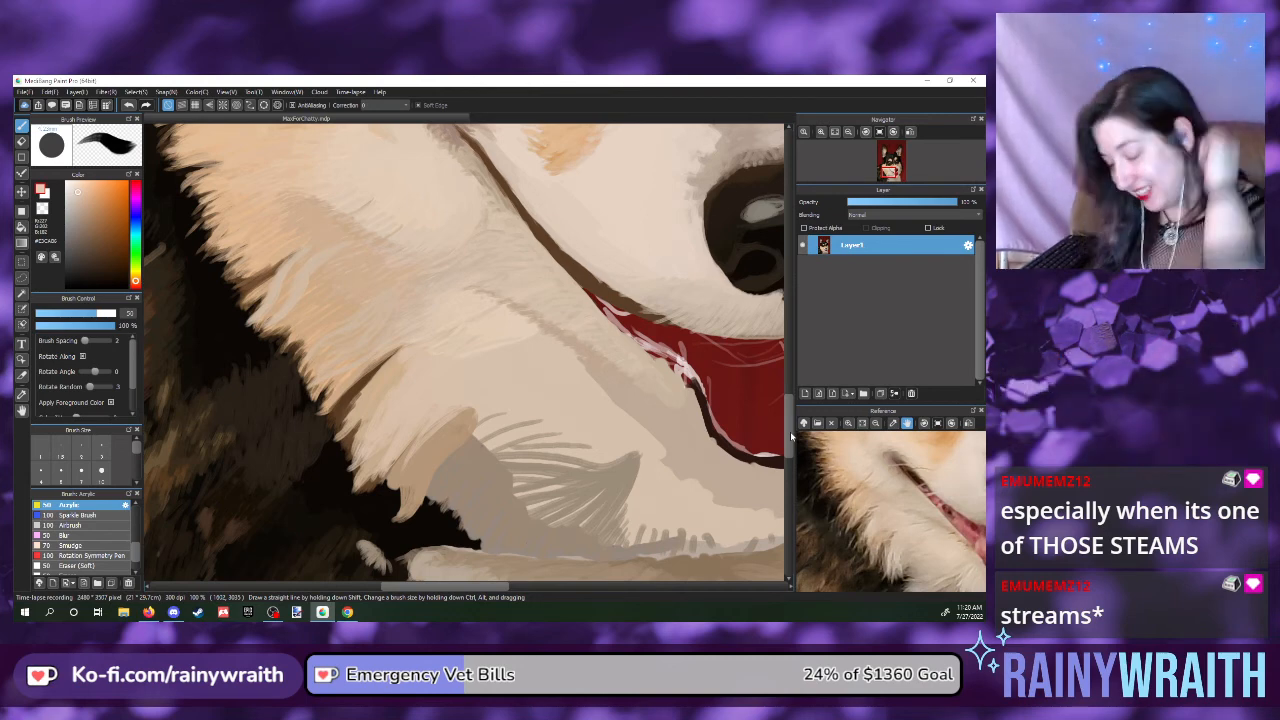
drag(789, 430, 788, 432)
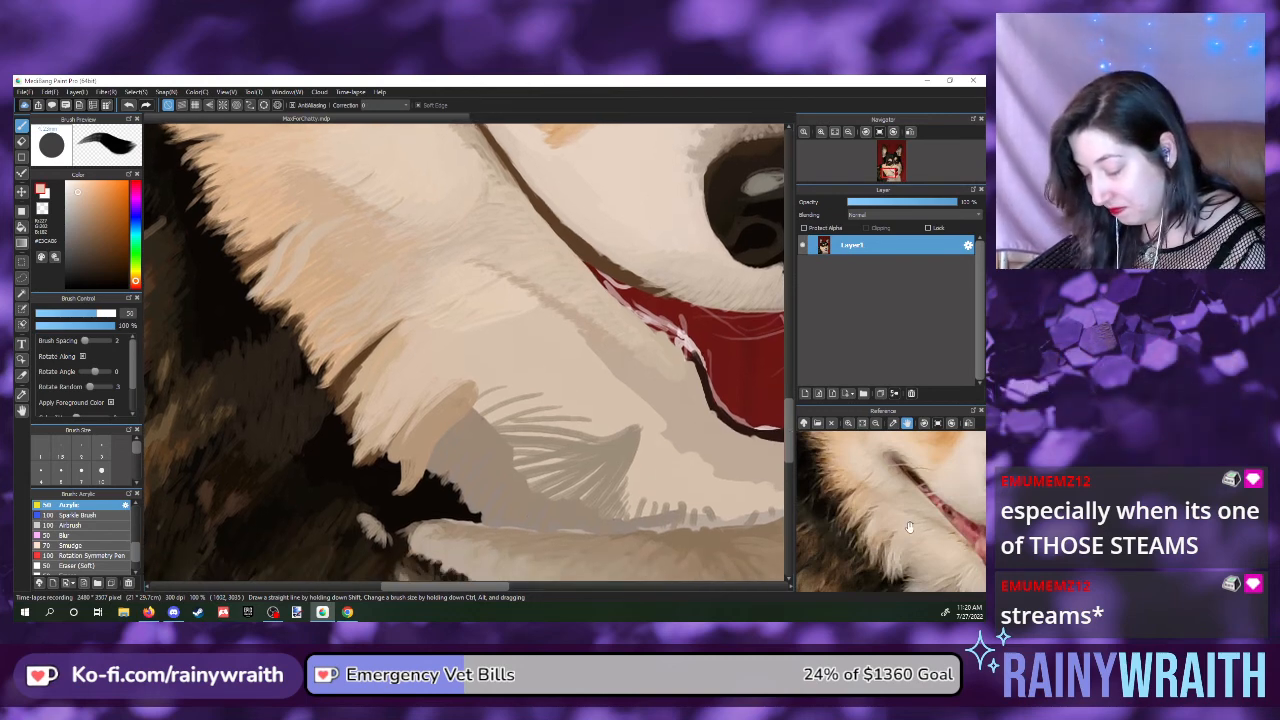
drag(897, 512, 883, 494)
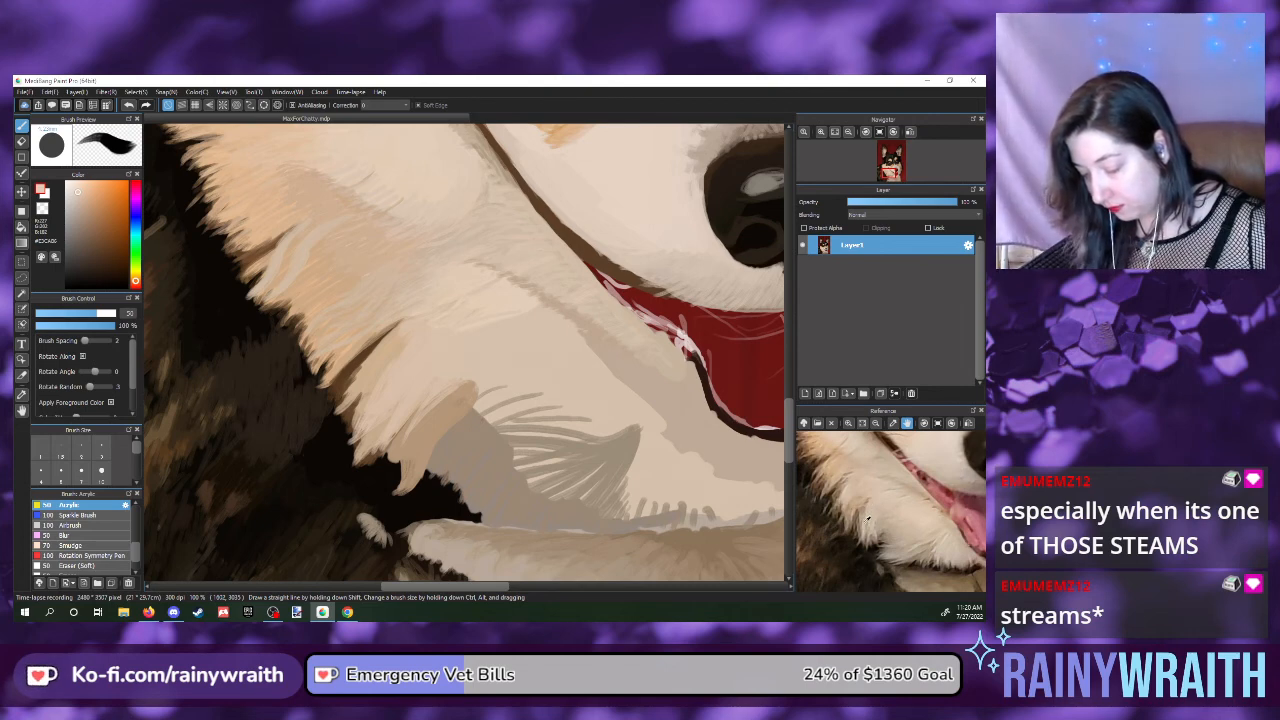
click(867, 519)
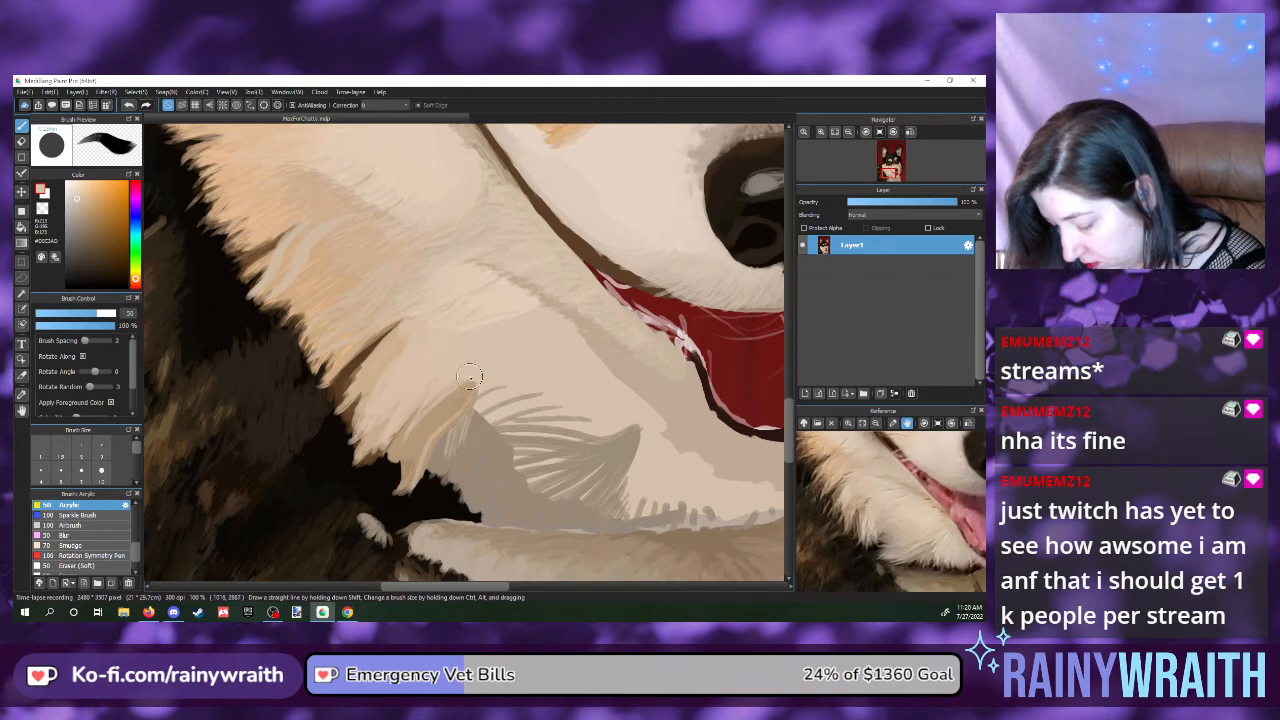
drag(474, 372, 422, 449)
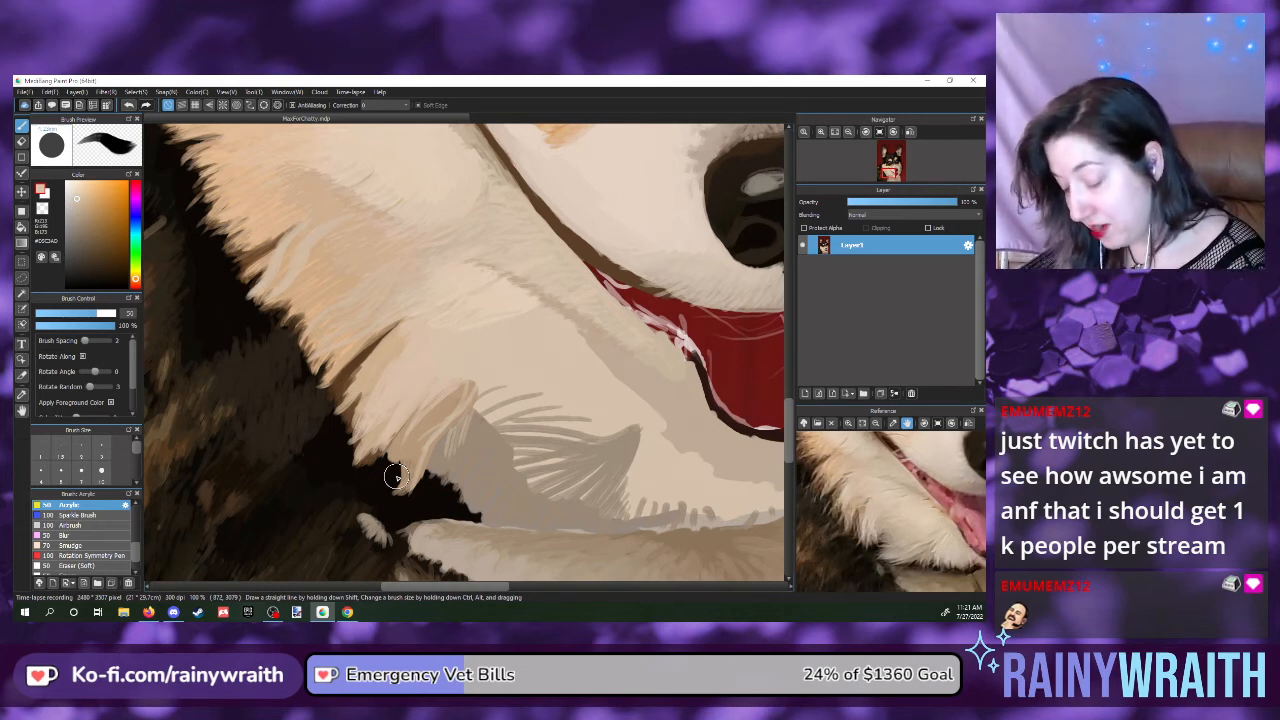
drag(398, 488, 445, 425)
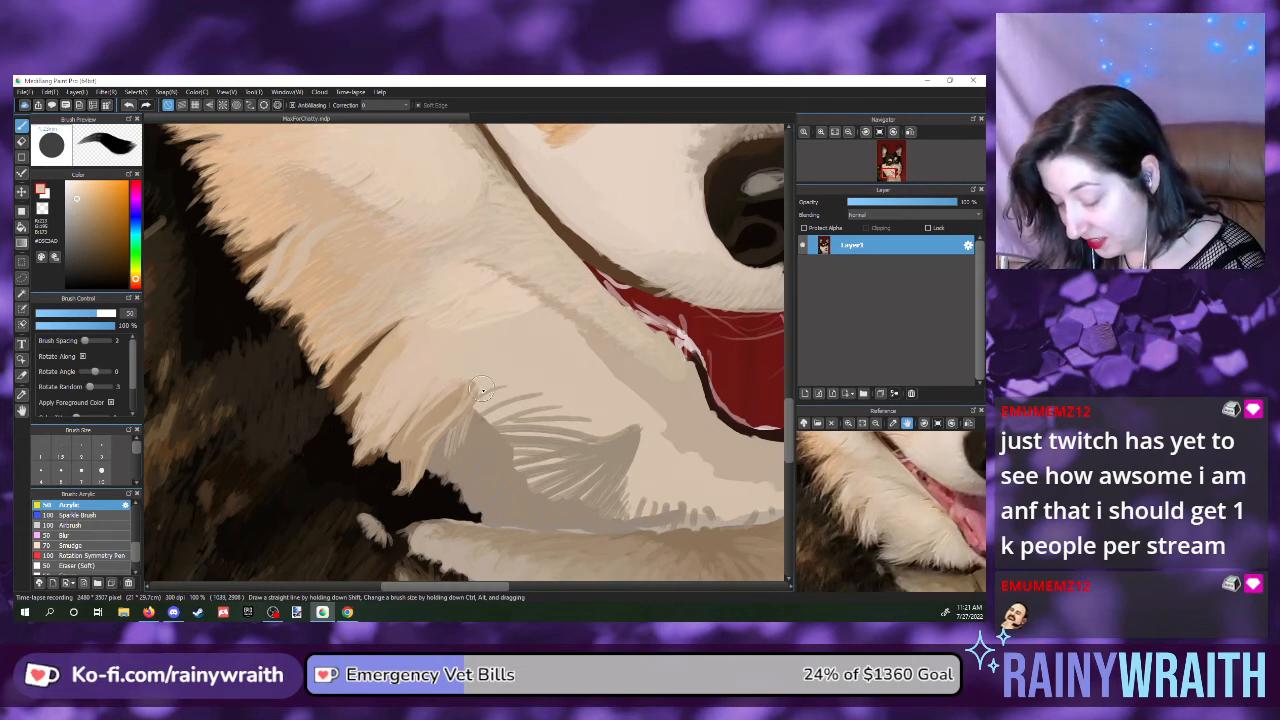
- Paint pale strands hanging from the jaw tuft down across the dark gap and the edge of the grey neck shadow
drag(486, 387, 417, 514)
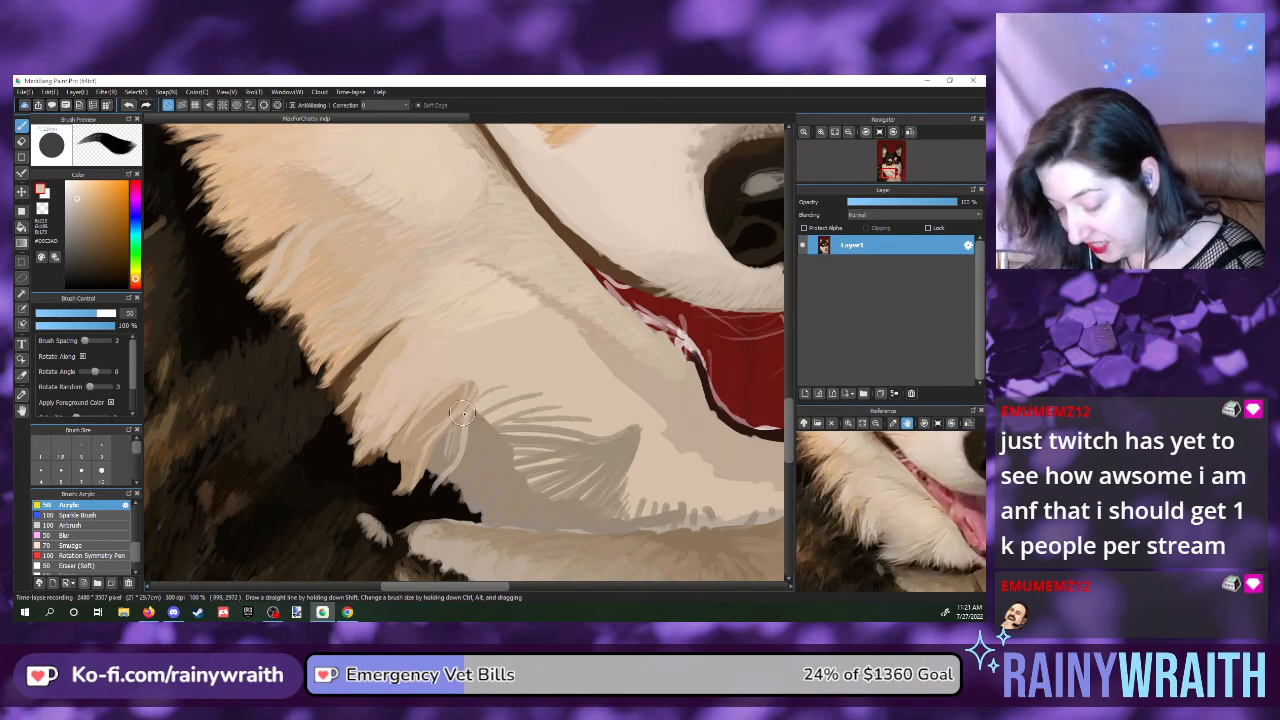
drag(462, 450, 437, 518)
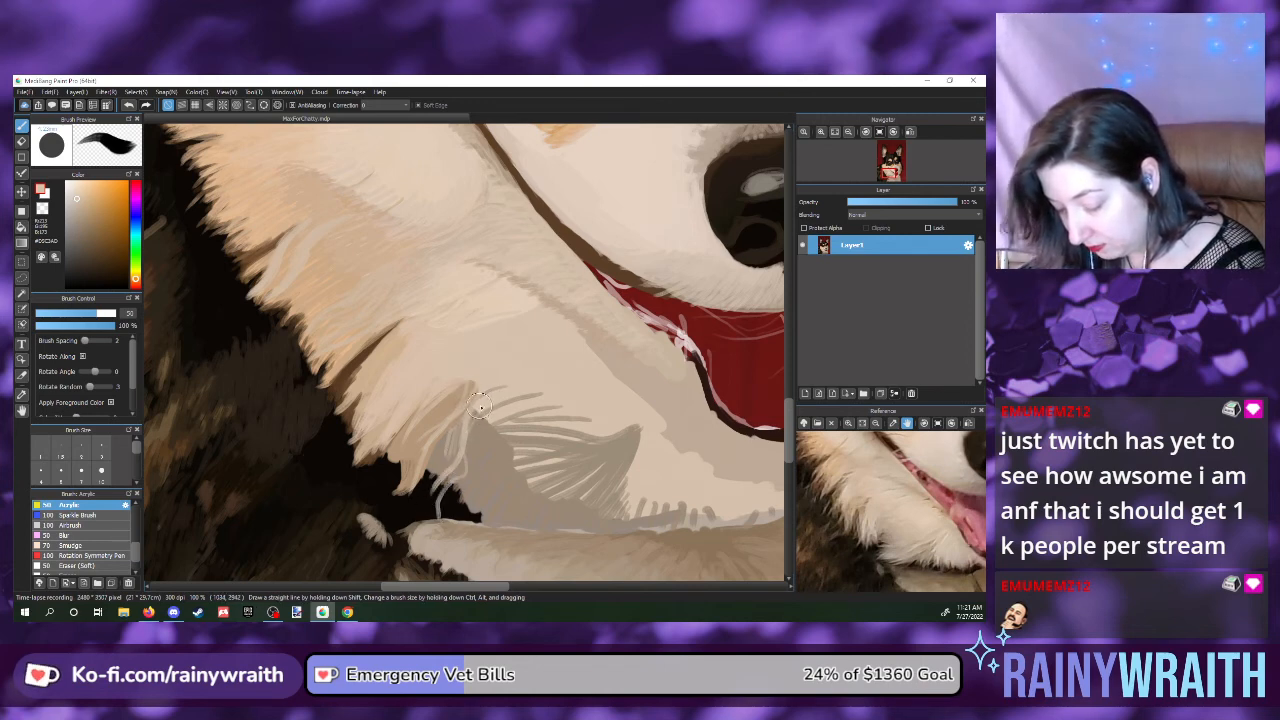
drag(485, 412, 462, 470)
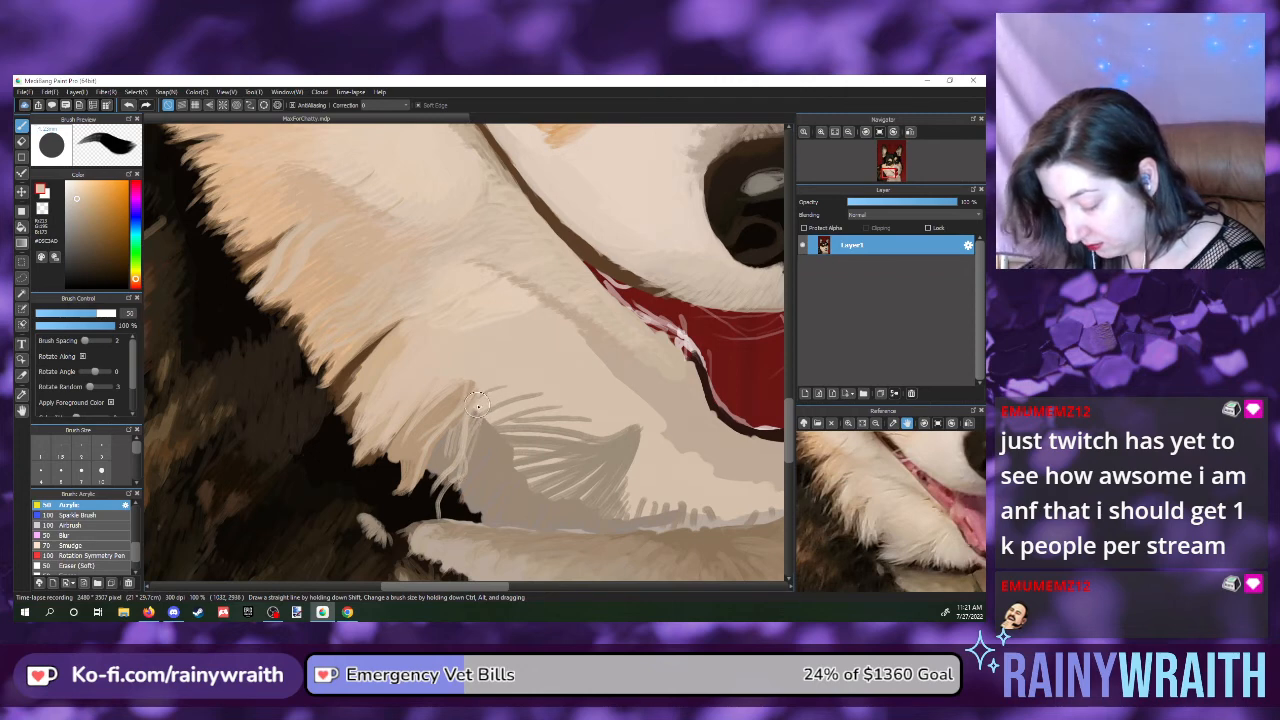
mouse_move(477, 401)
mouse_down()
mouse_move(445, 456)
mouse_move(437, 518)
mouse_up()
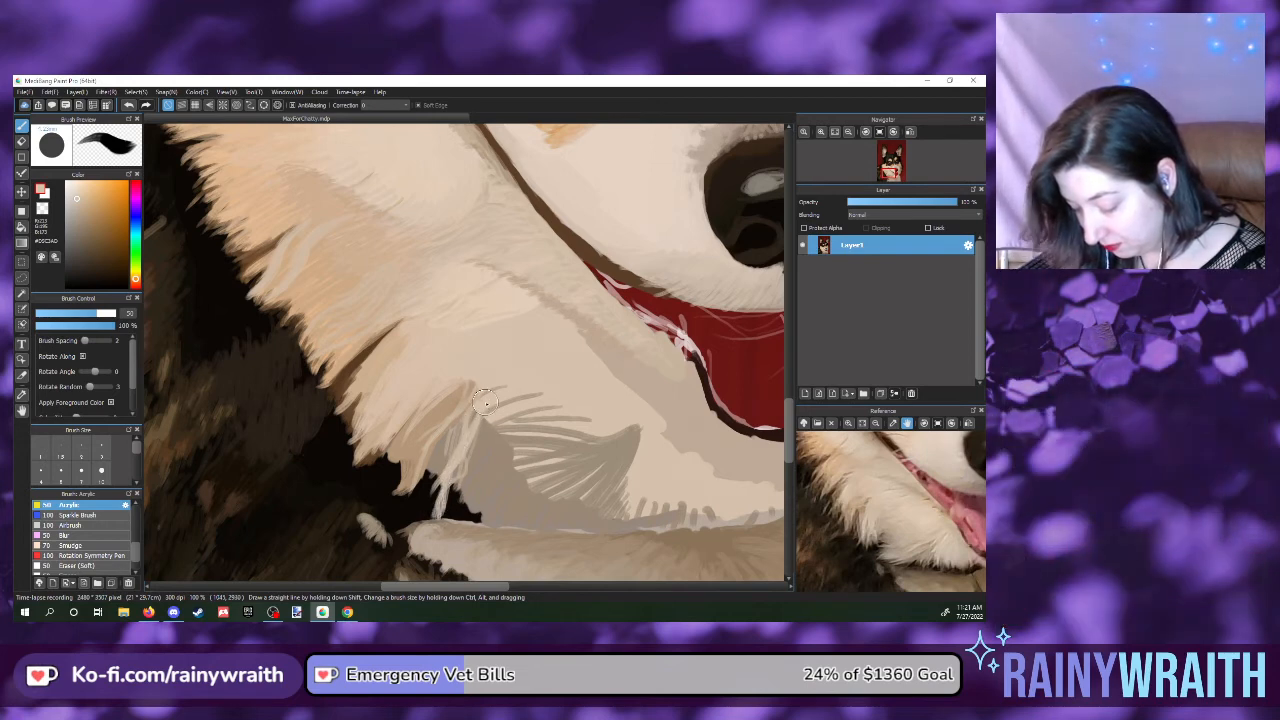
drag(476, 418, 440, 500)
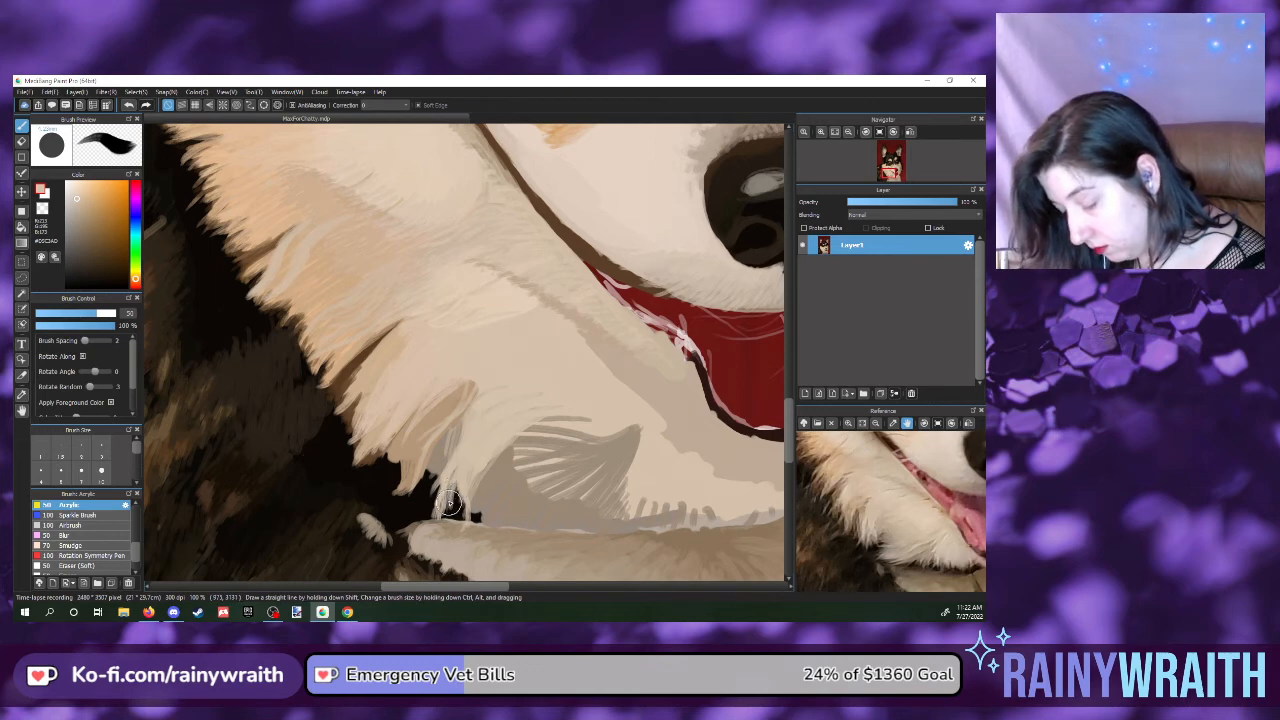
mouse_move(452, 540)
mouse_down()
mouse_move(462, 460)
mouse_move(462, 500)
mouse_up()
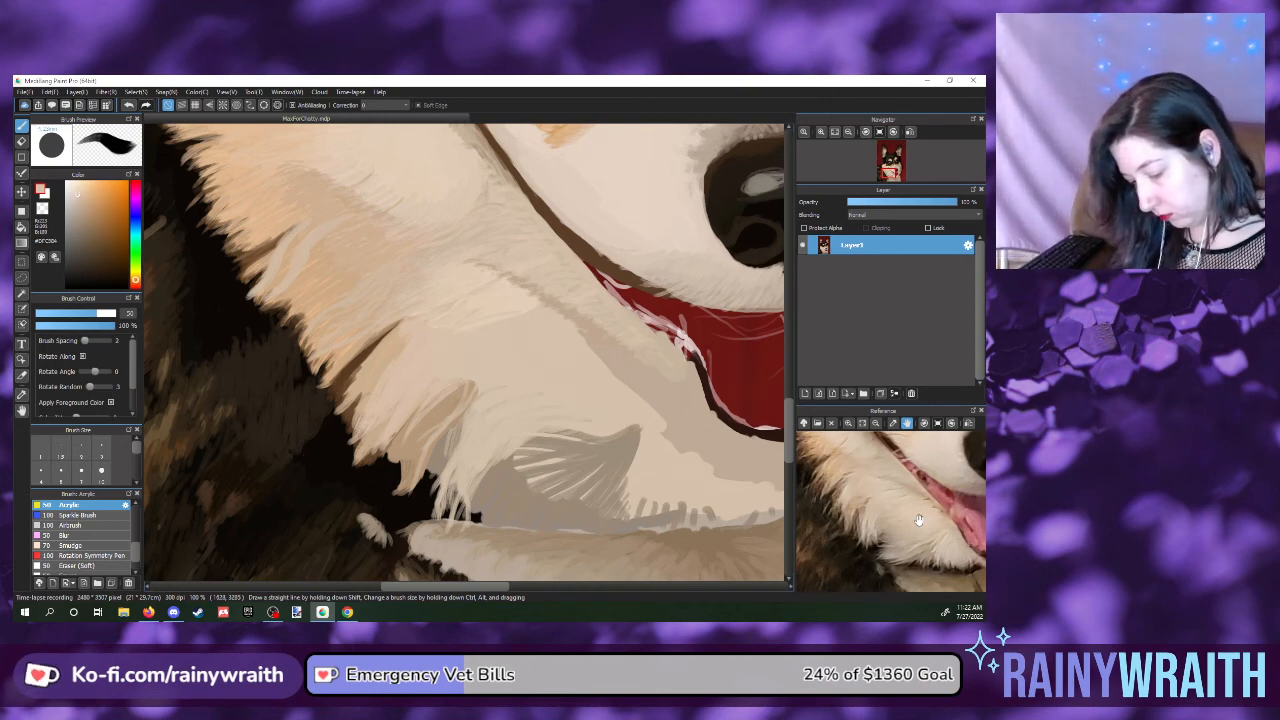
- Sample a light cream from the reference jaw fur and thicken the hanging strands beside the grey shadow
click(918, 519)
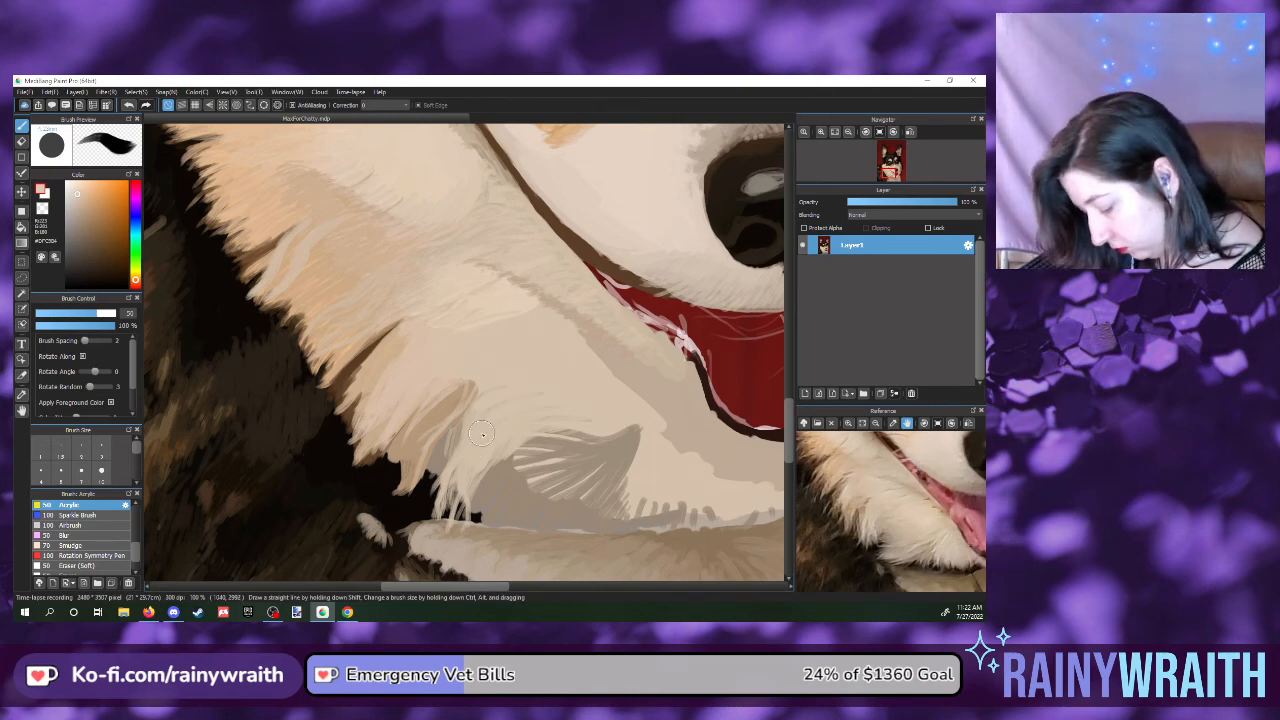
drag(446, 478, 426, 518)
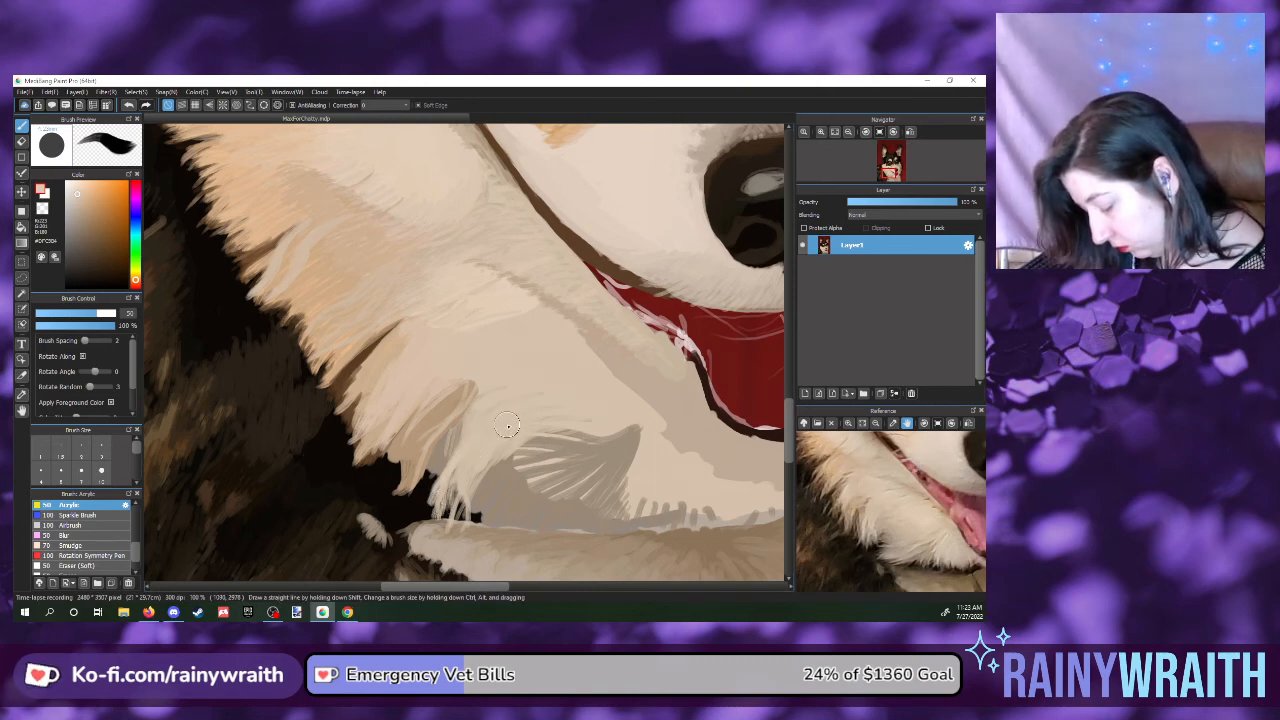
drag(474, 480, 464, 528)
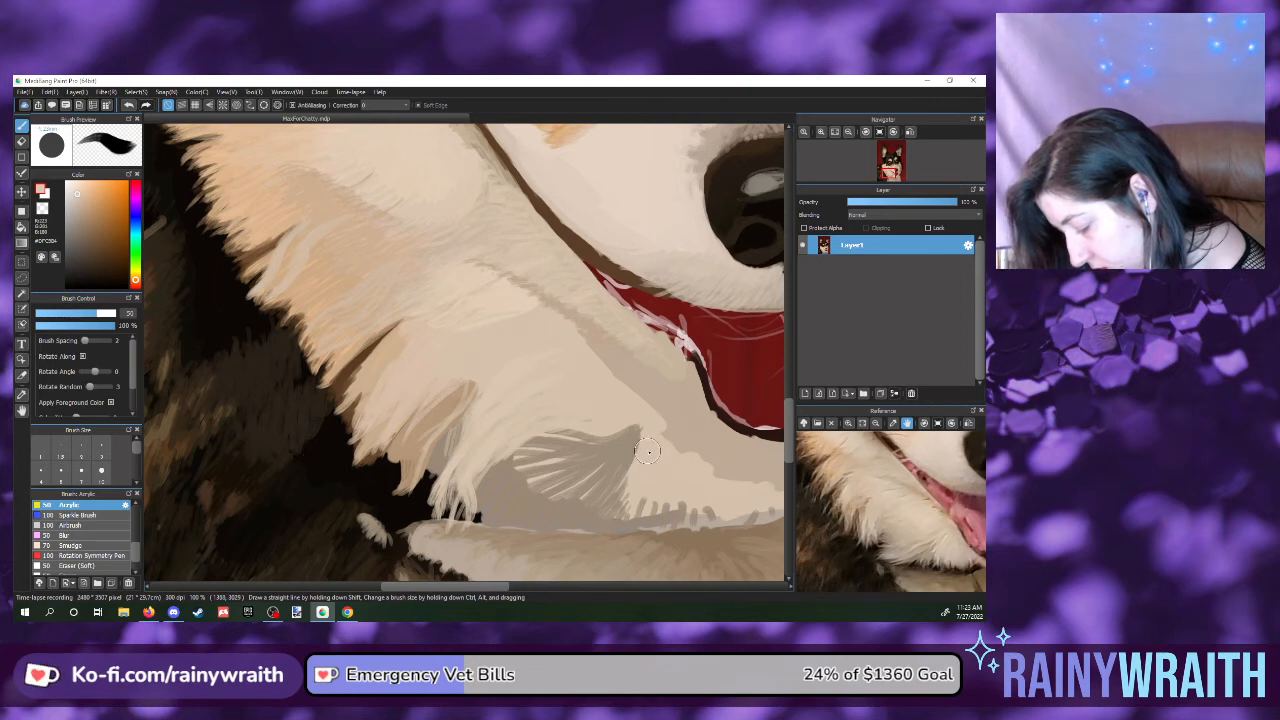
- Sweep light cream fur strands from the pointed end of the grey neck shadow down across its lower edge
drag(647, 451, 490, 522)
mouse_move(632, 441)
mouse_down()
mouse_move(571, 505)
mouse_move(480, 537)
mouse_up()
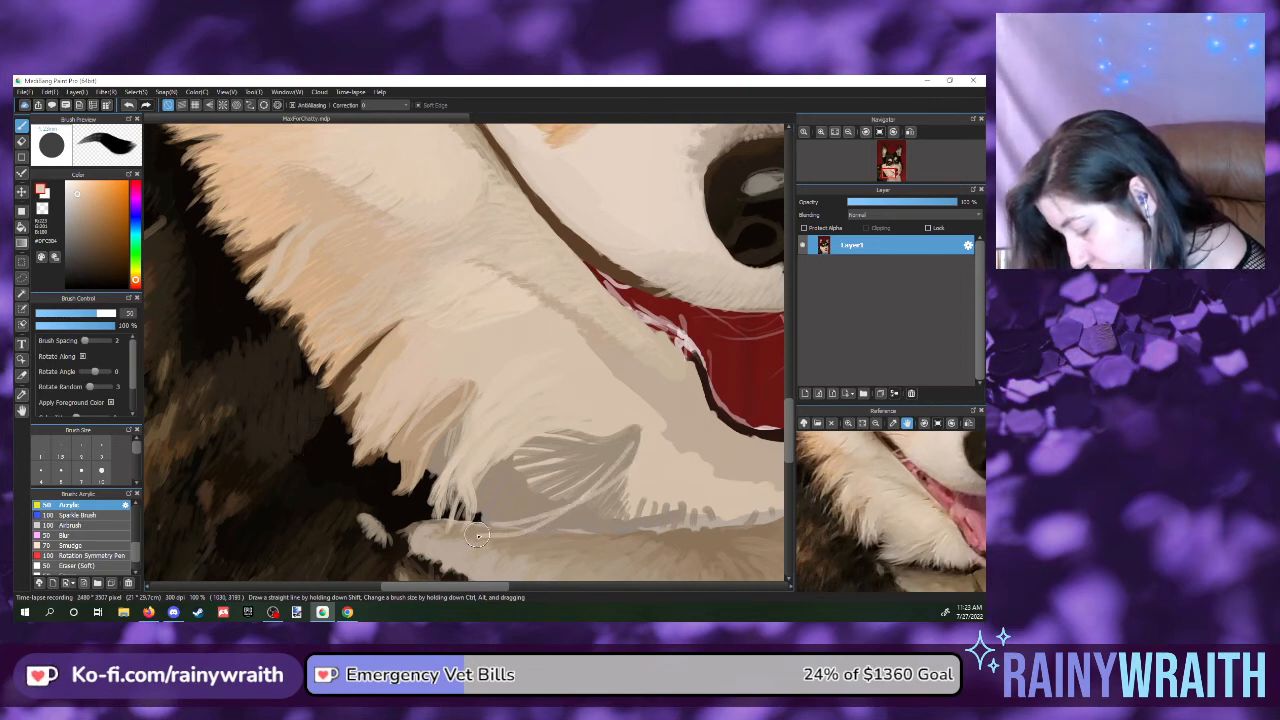
mouse_move(626, 486)
mouse_down()
mouse_move(501, 532)
mouse_move(566, 530)
mouse_move(518, 547)
mouse_up()
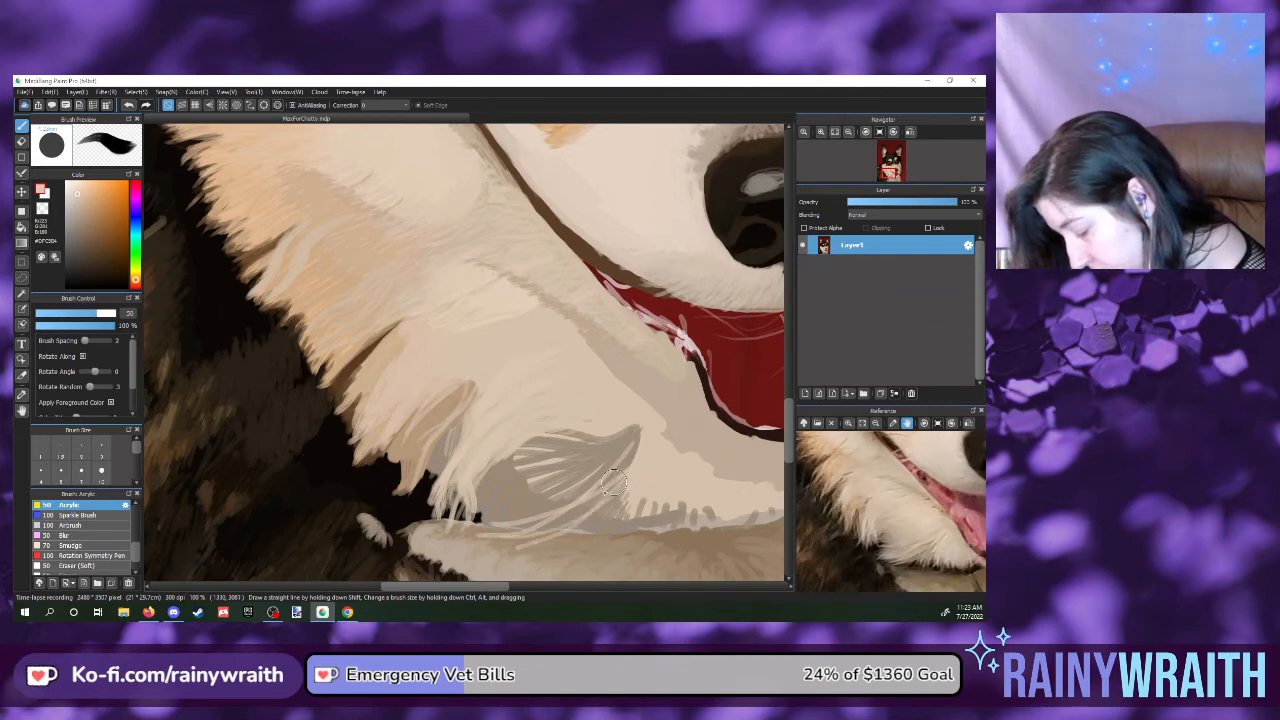
drag(602, 492, 528, 534)
drag(636, 428, 536, 528)
mouse_move(640, 460)
mouse_down()
mouse_move(516, 542)
mouse_move(534, 542)
mouse_up()
drag(626, 492, 546, 540)
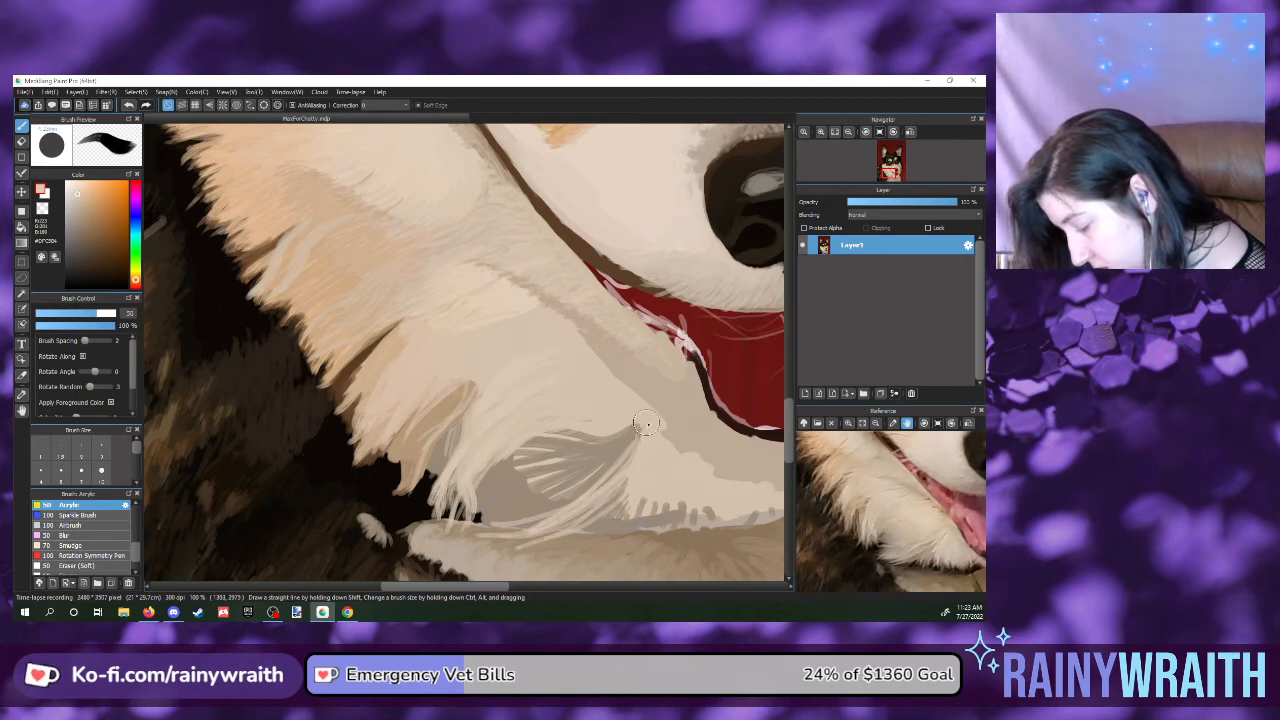
drag(646, 424, 565, 512)
drag(604, 452, 496, 520)
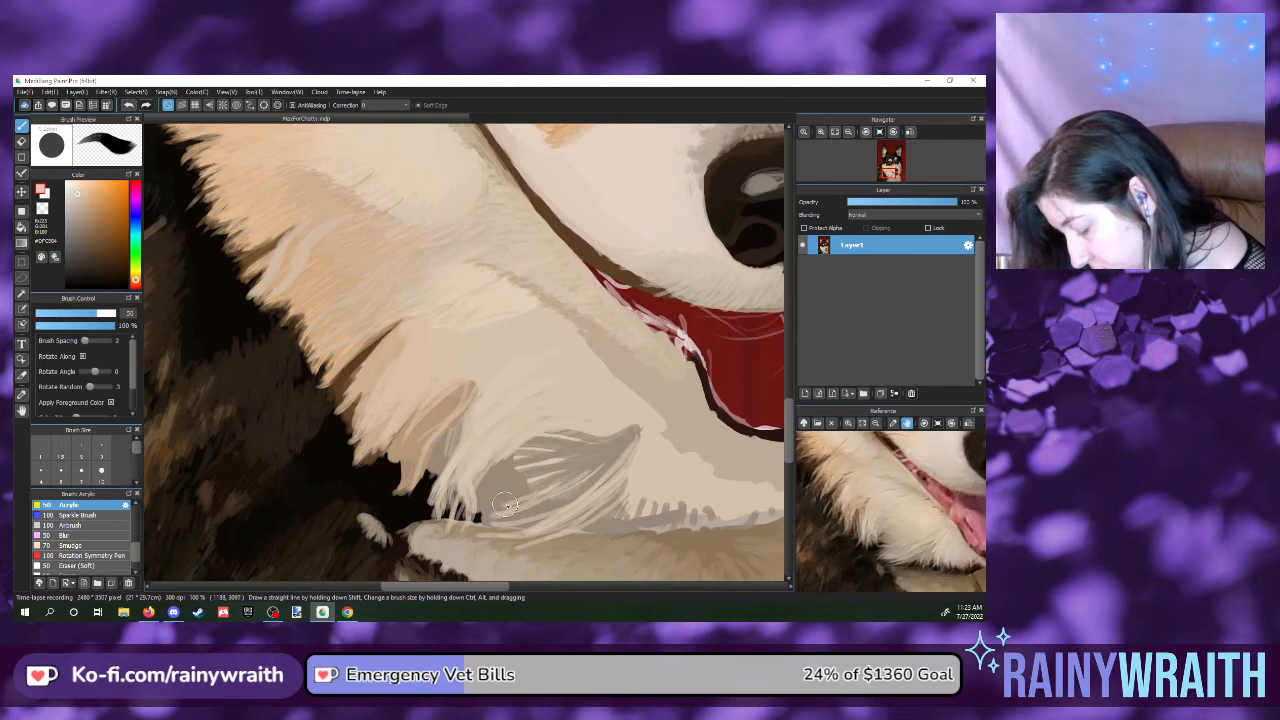
- Layer more light cream strands through the middle and along the upper edge of the grey neck shadow
drag(620, 438, 506, 506)
drag(634, 430, 556, 498)
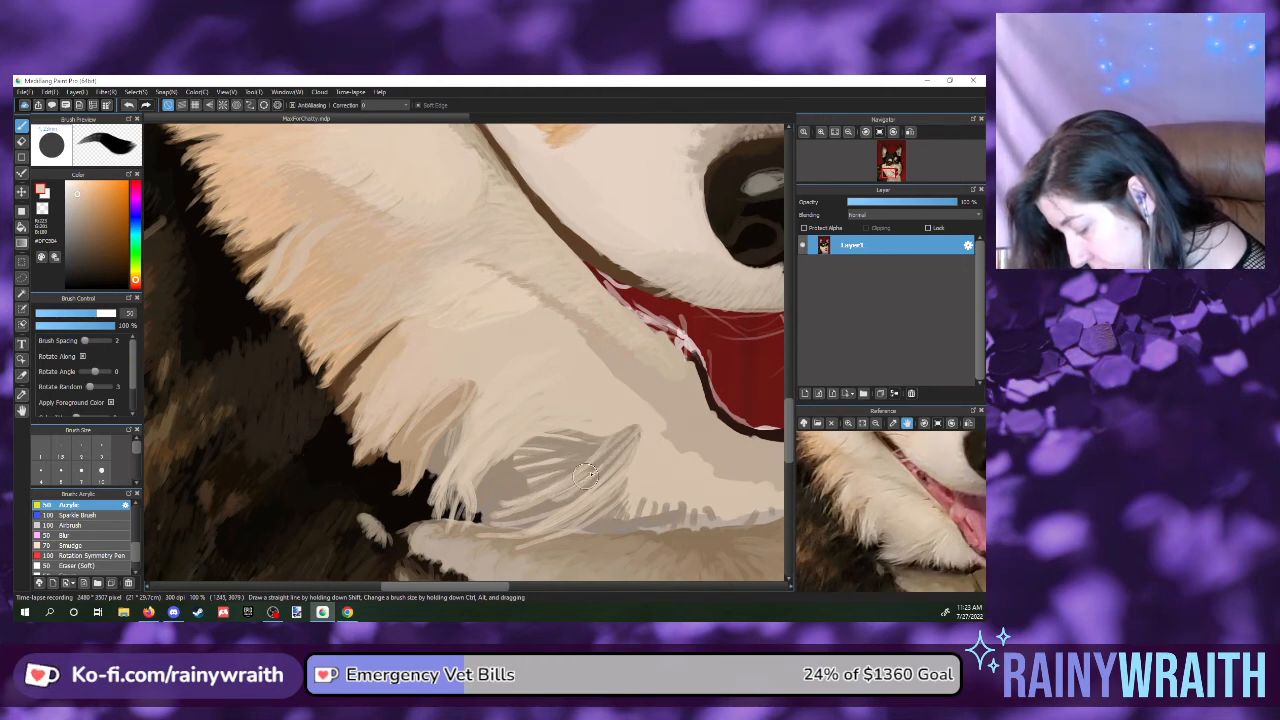
drag(634, 440, 558, 510)
drag(636, 430, 562, 494)
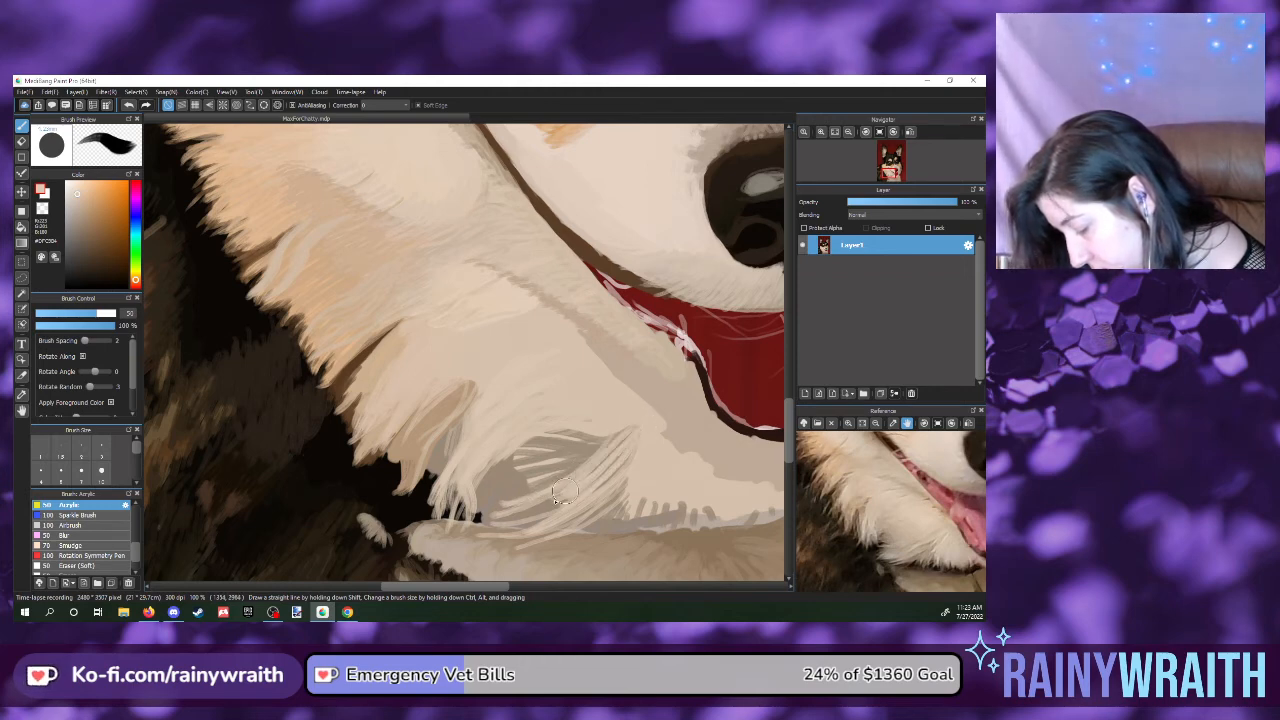
mouse_move(634, 428)
mouse_down()
mouse_move(586, 462)
mouse_move(562, 502)
mouse_up()
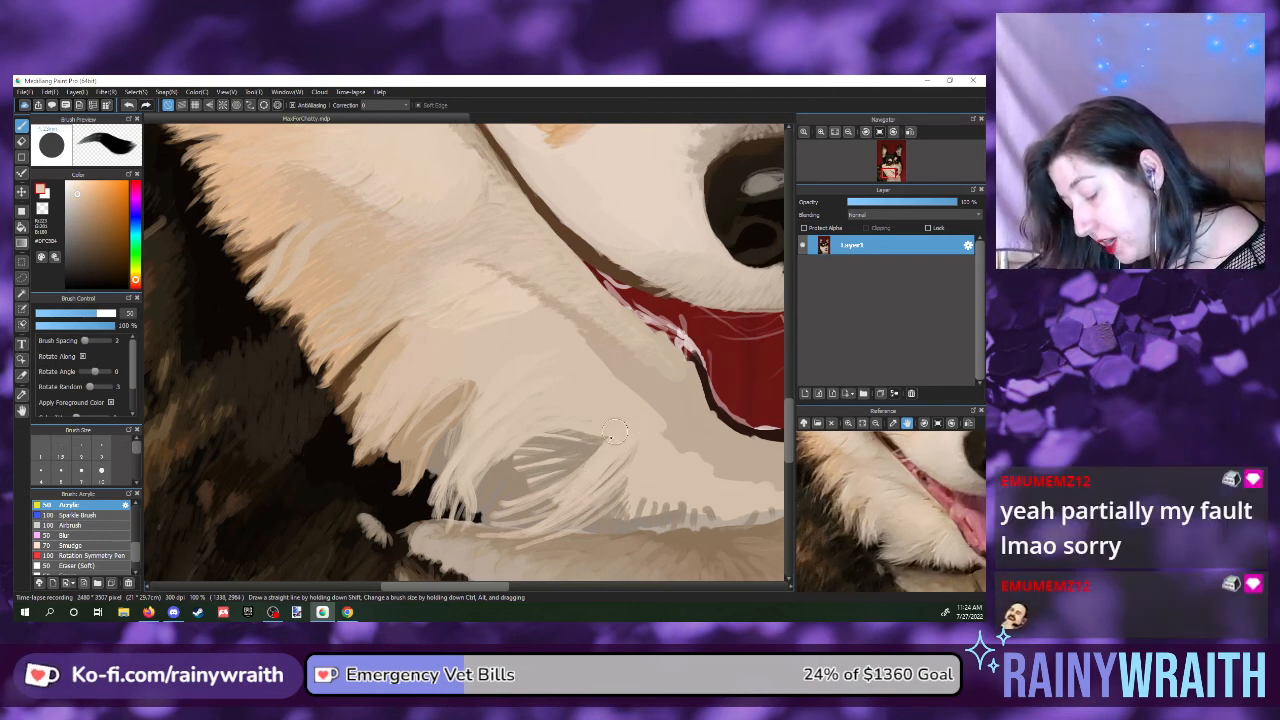
drag(604, 436, 568, 478)
drag(624, 428, 566, 474)
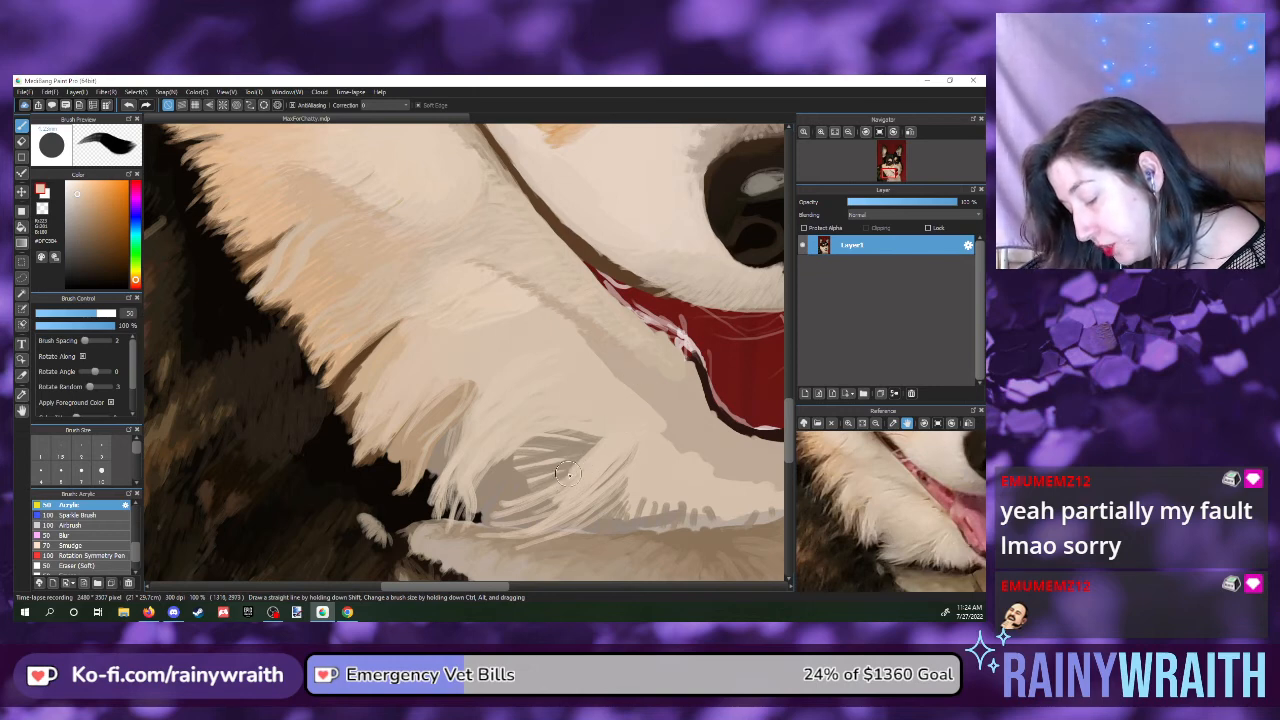
mouse_move(596, 432)
mouse_down()
mouse_move(542, 474)
mouse_move(551, 449)
mouse_move(520, 466)
mouse_up()
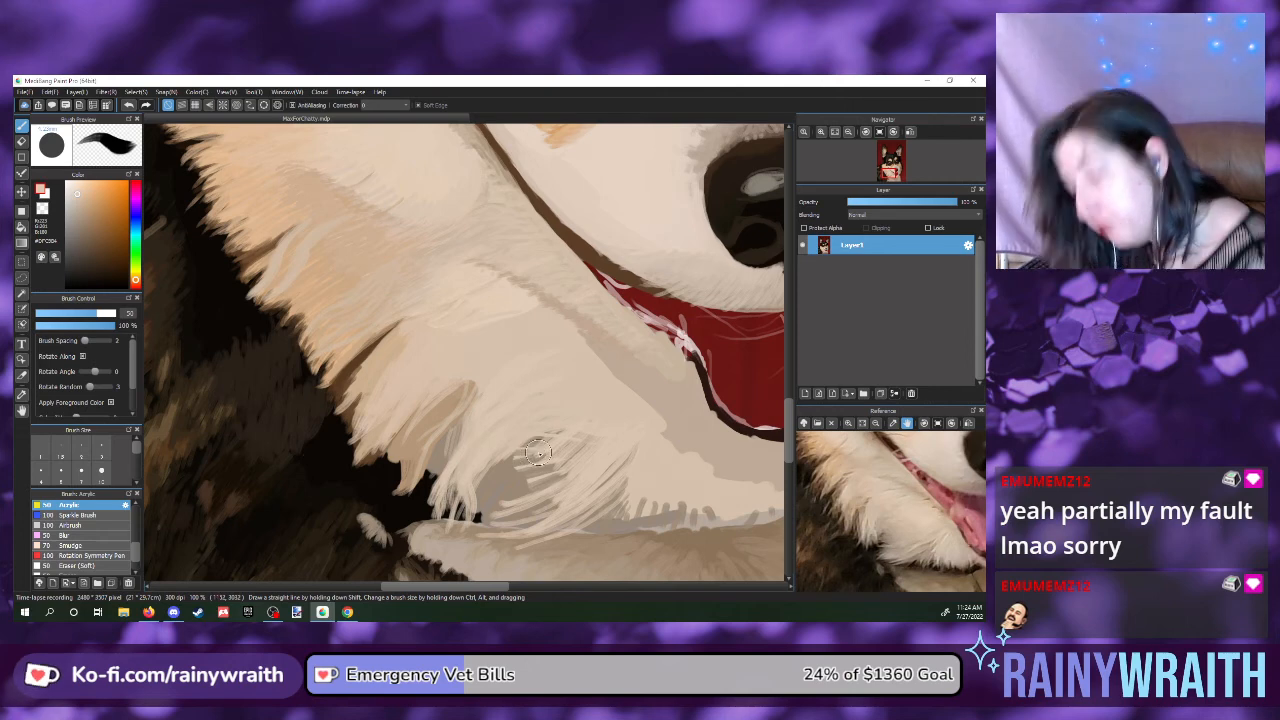
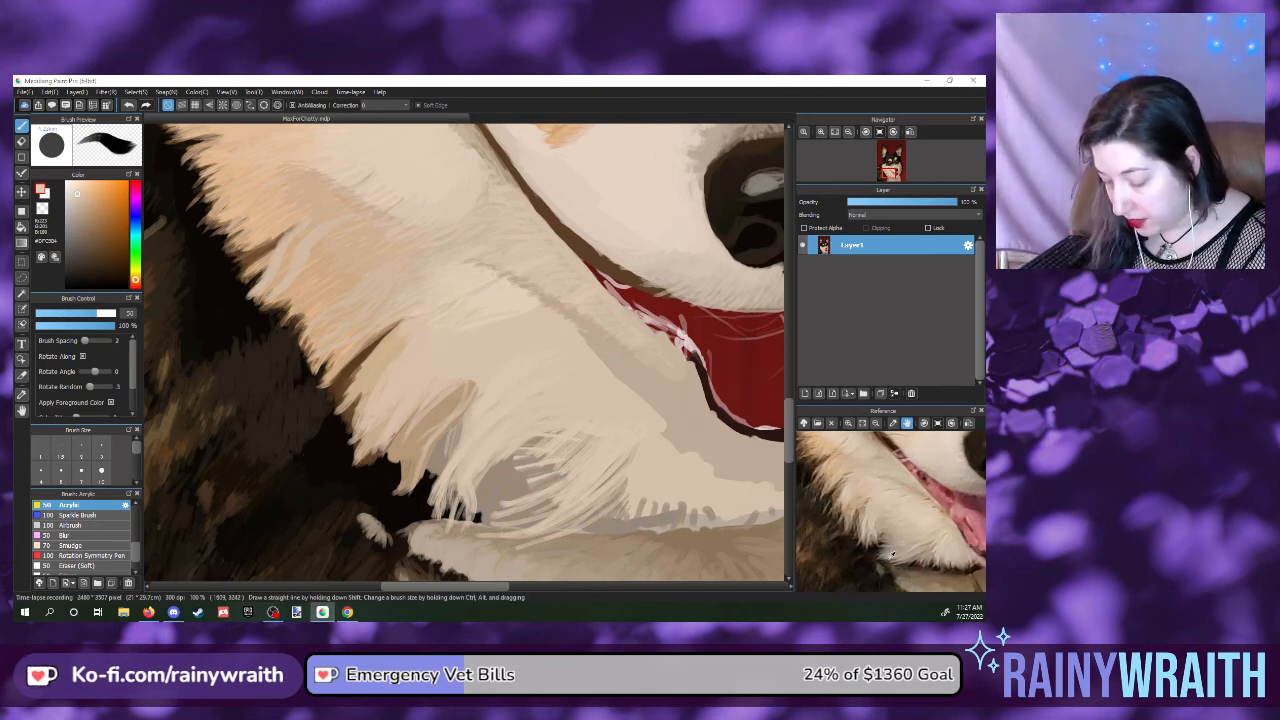
- Sample grey-brown and light cream tones from the reference jaw fur and blend fine strands across the grey neck shadow
click(889, 557)
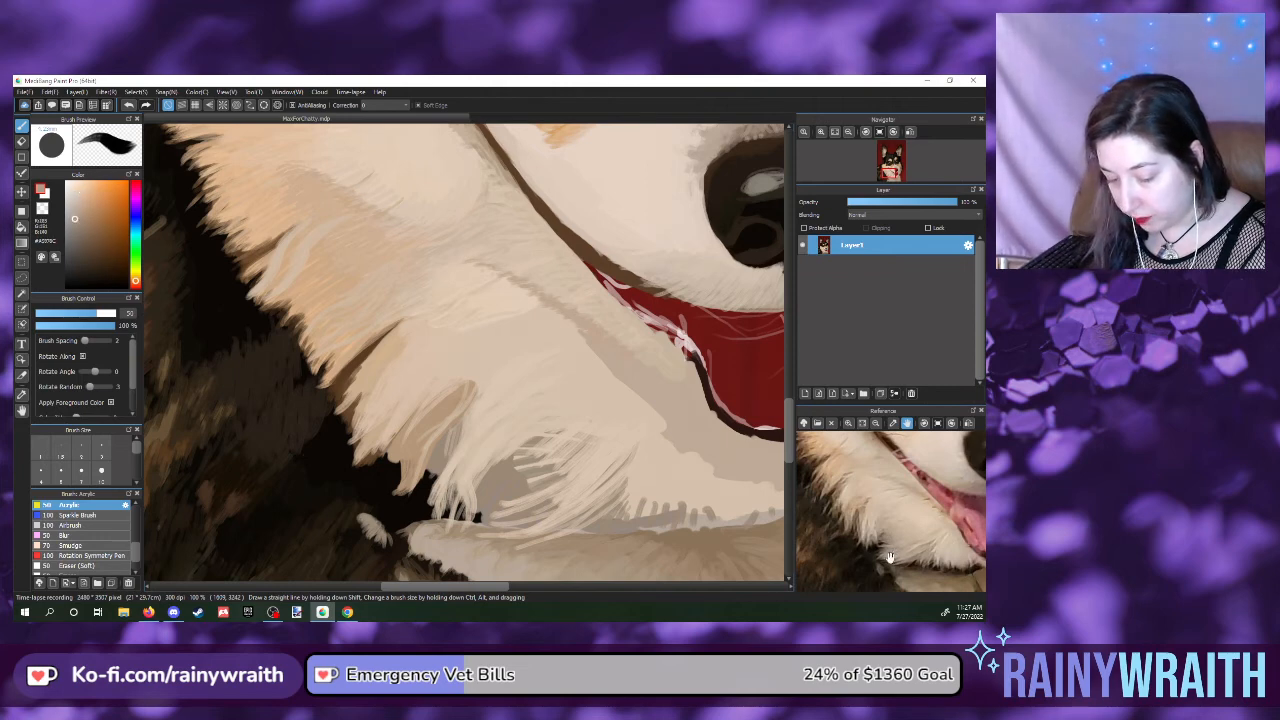
click(891, 554)
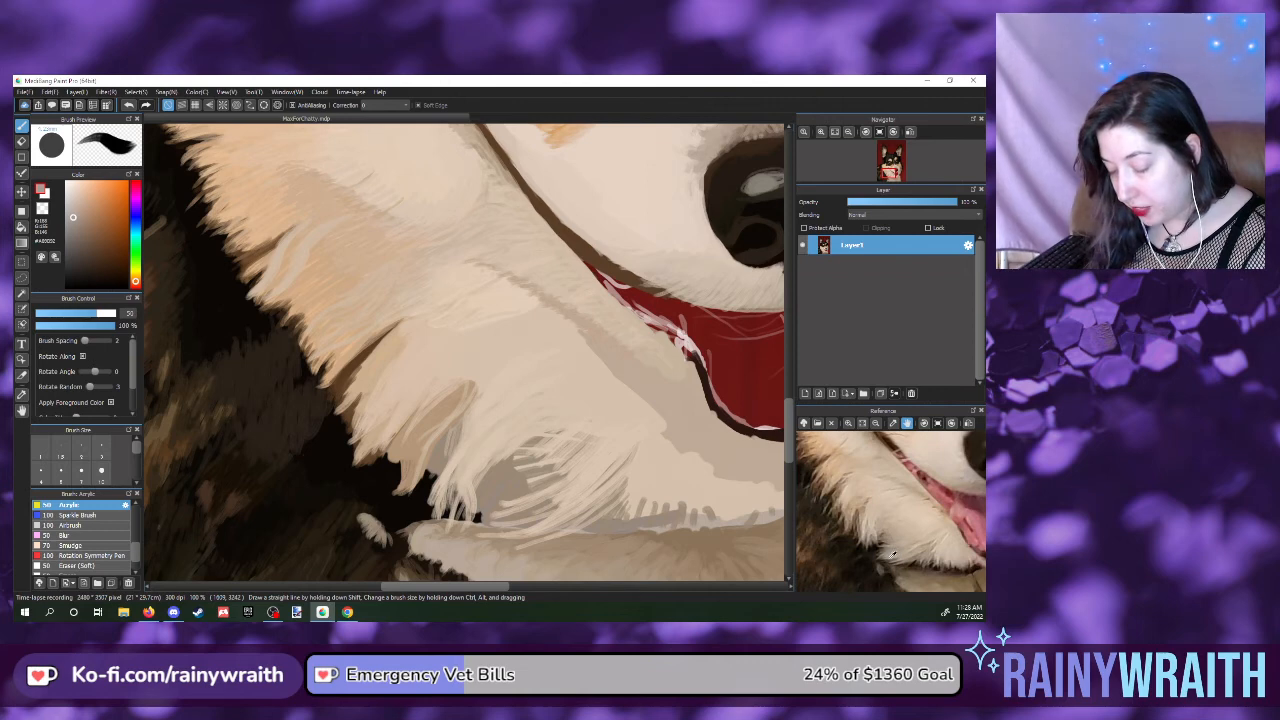
click(890, 555)
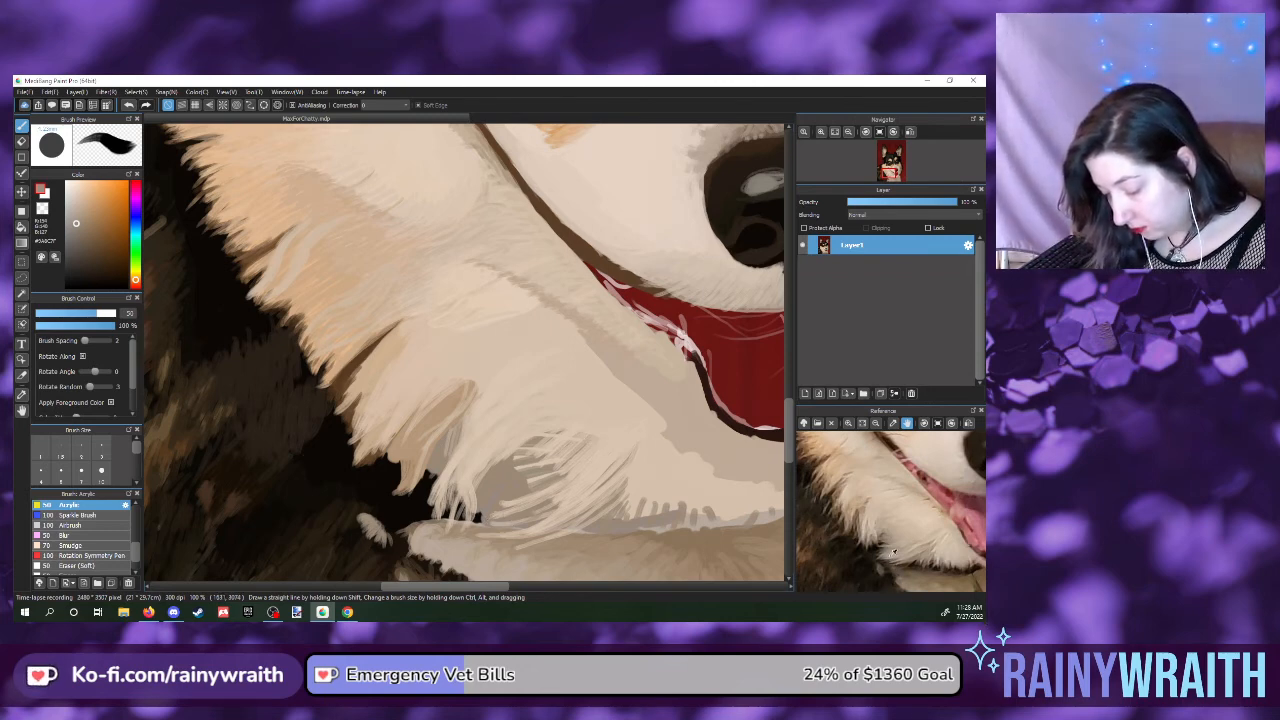
click(888, 556)
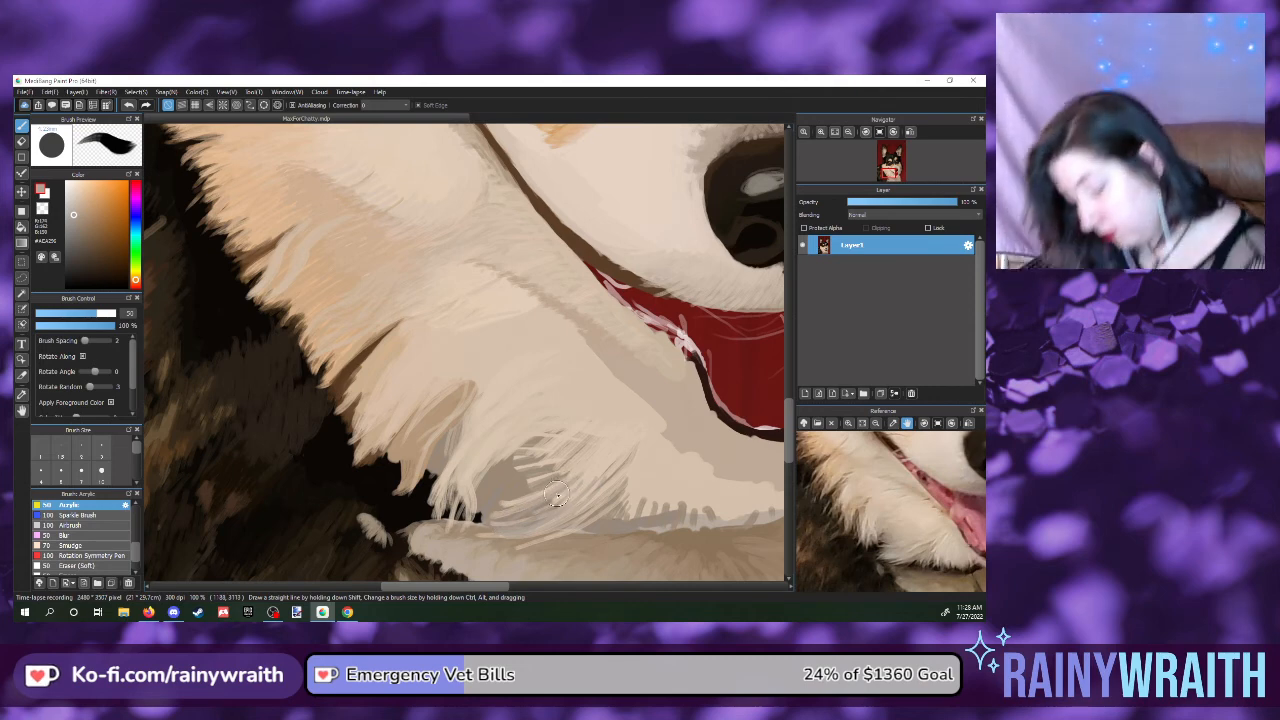
click(893, 535)
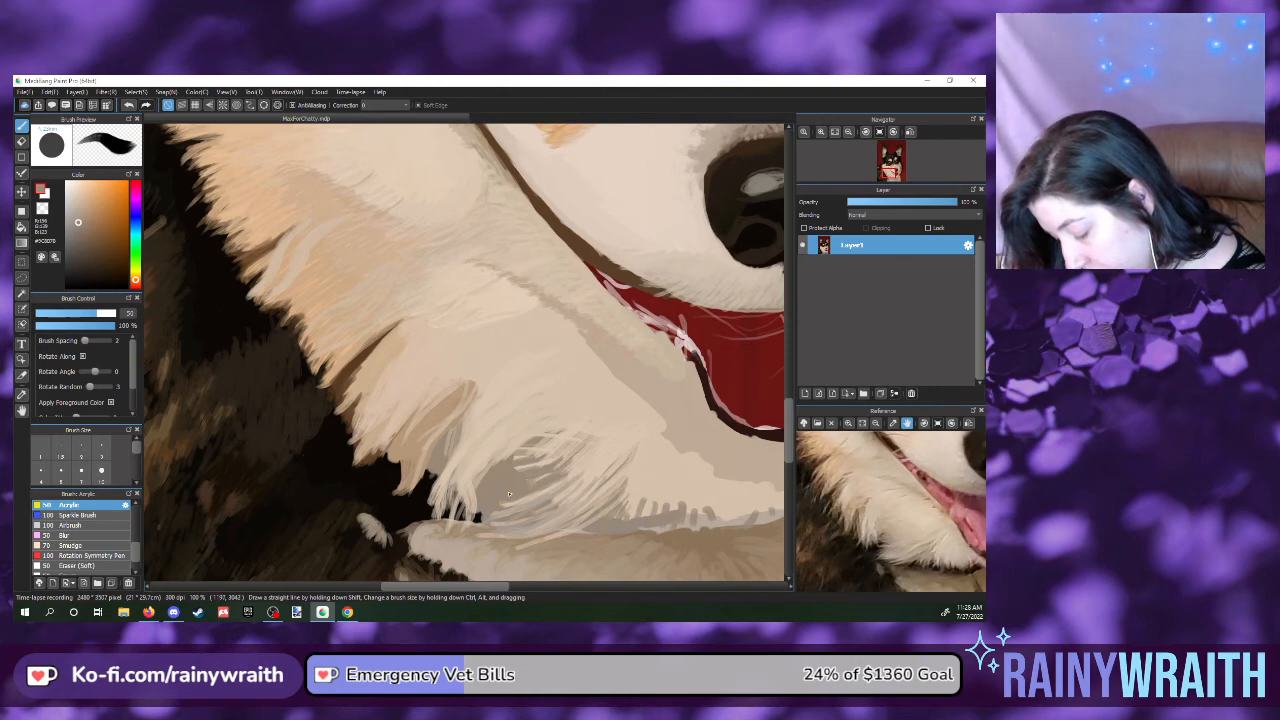
drag(540, 448, 494, 481)
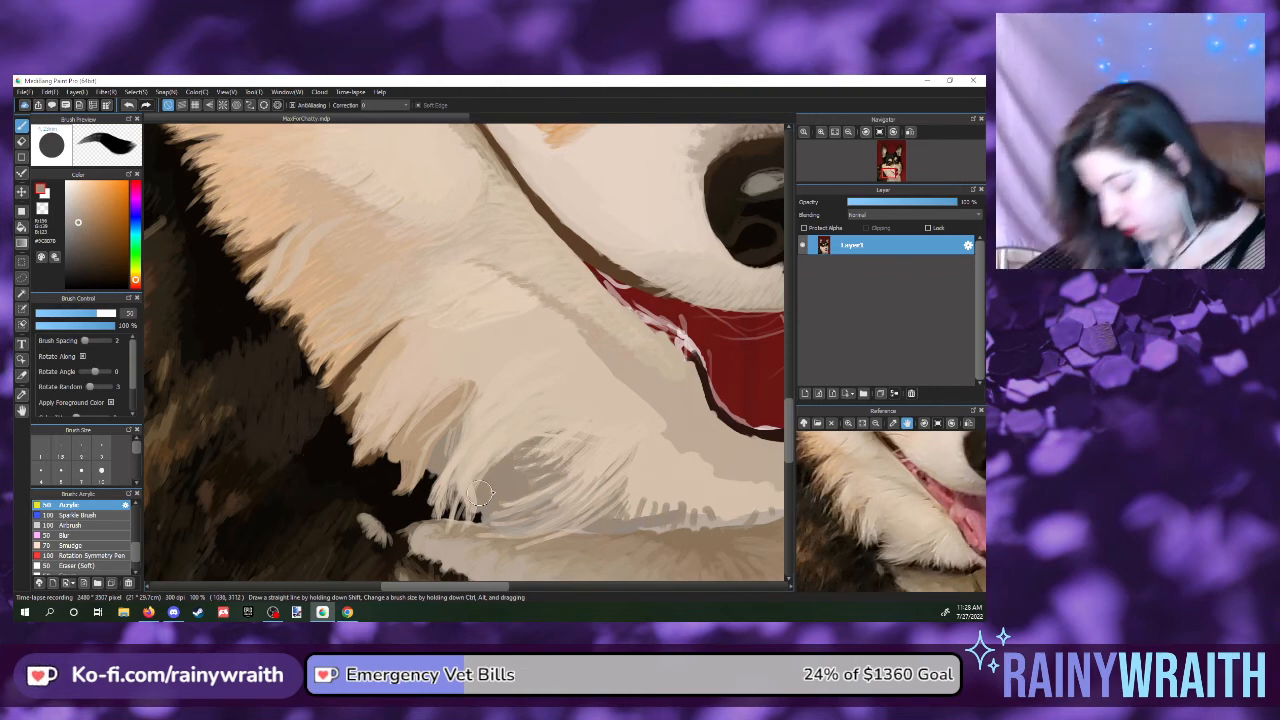
click(907, 522)
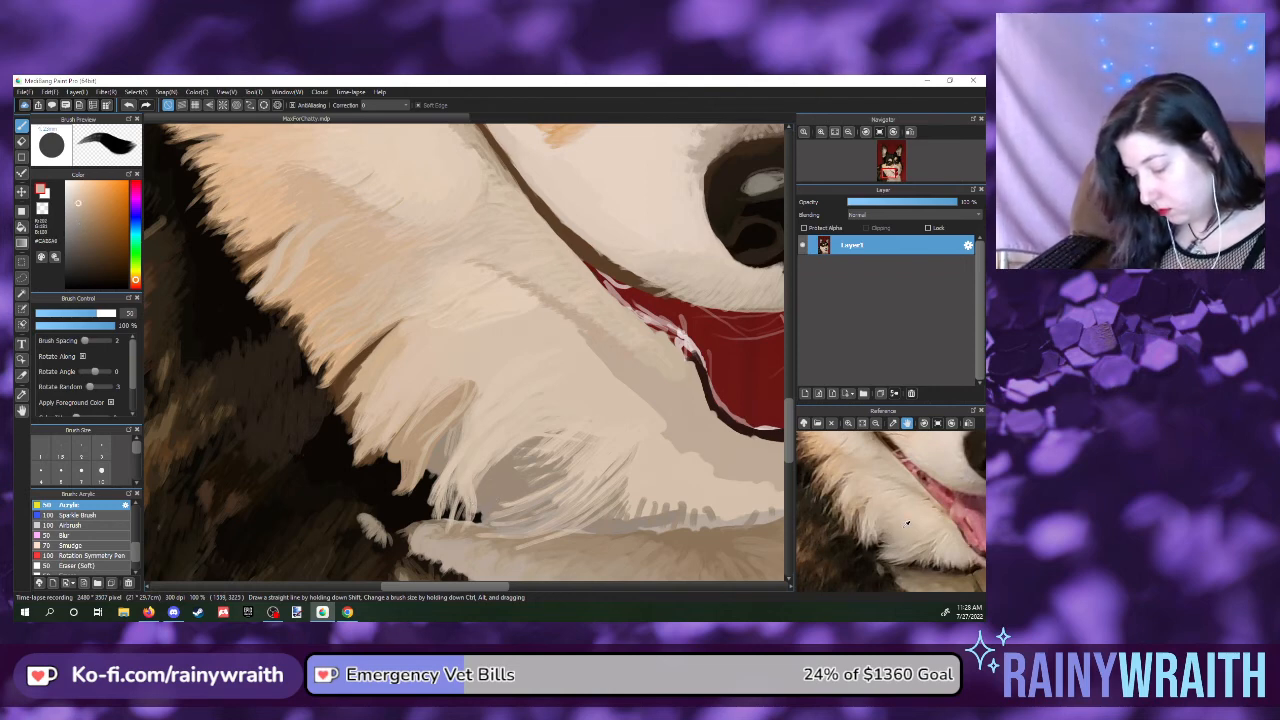
click(895, 524)
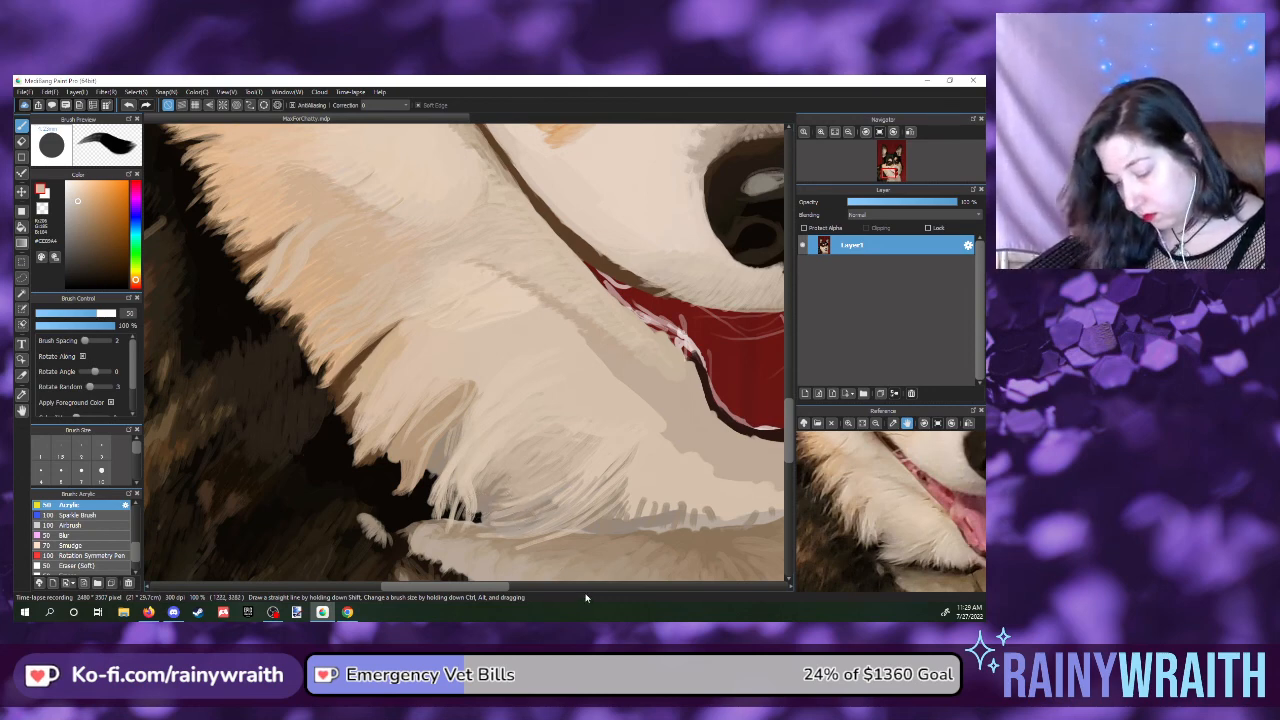
- Sample dark and medium browns from the reference fur edge and shade the gaps around the hanging jaw strands
click(858, 517)
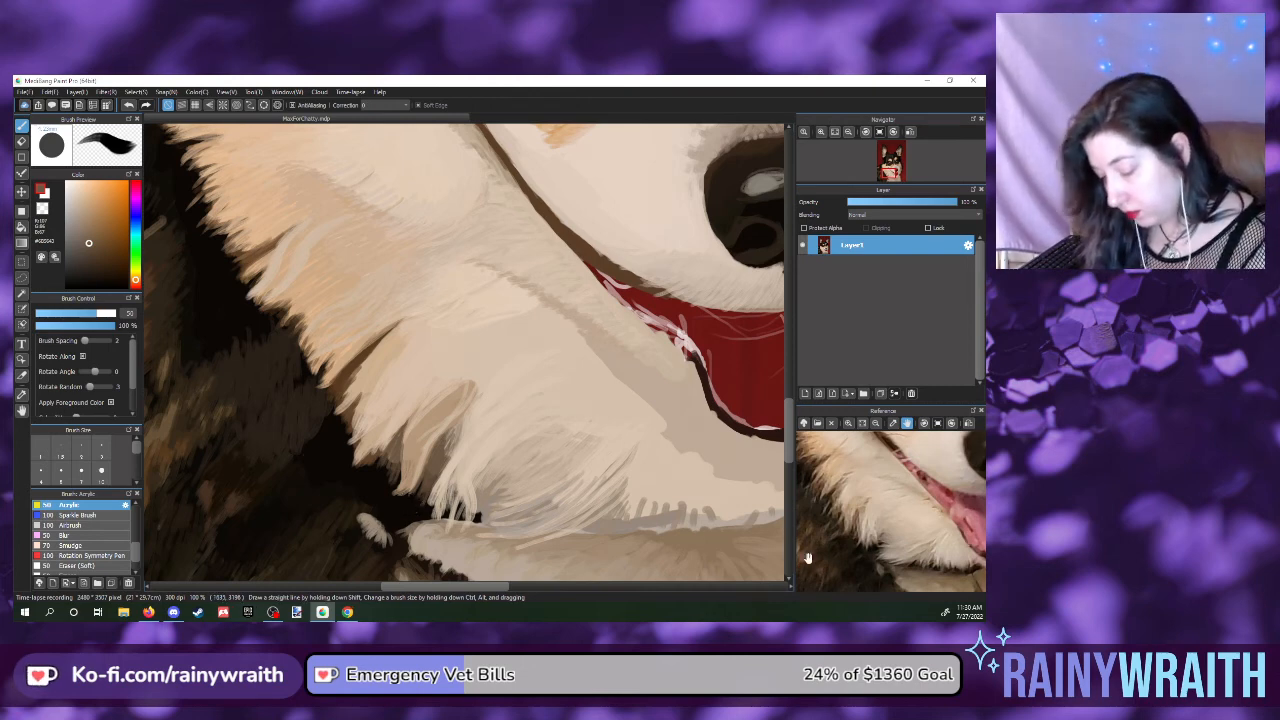
click(875, 540)
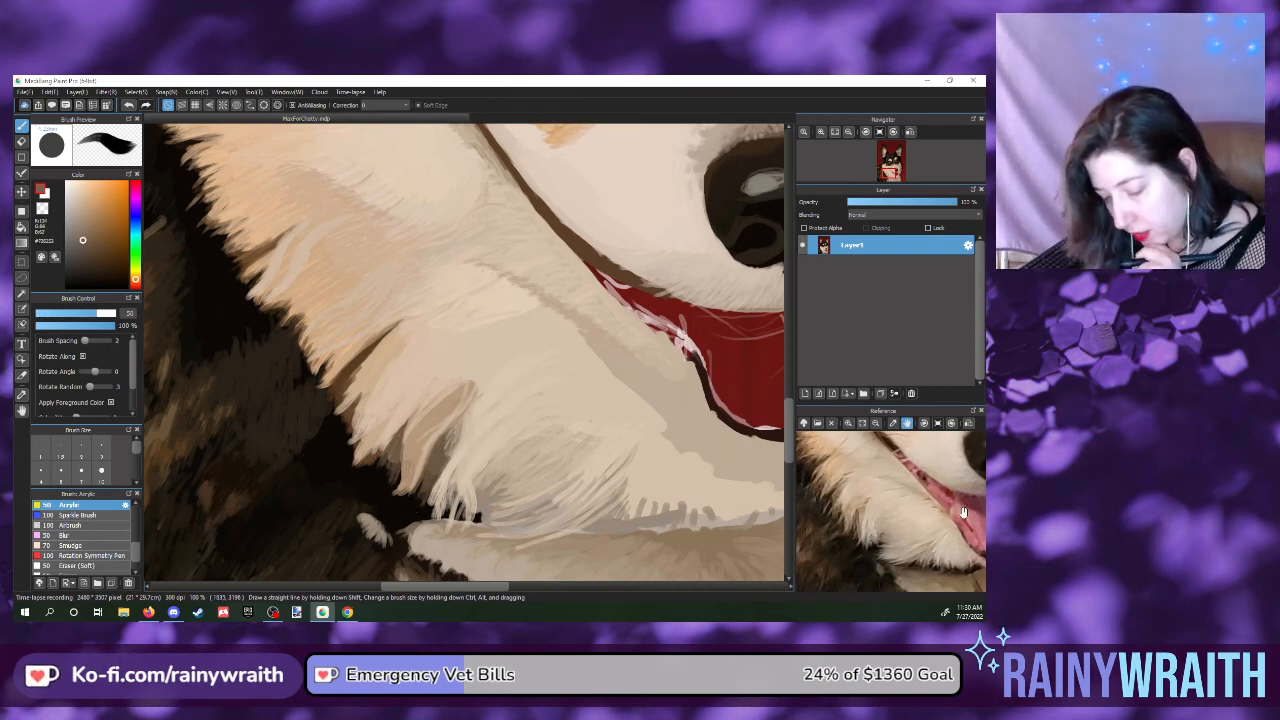
click(882, 541)
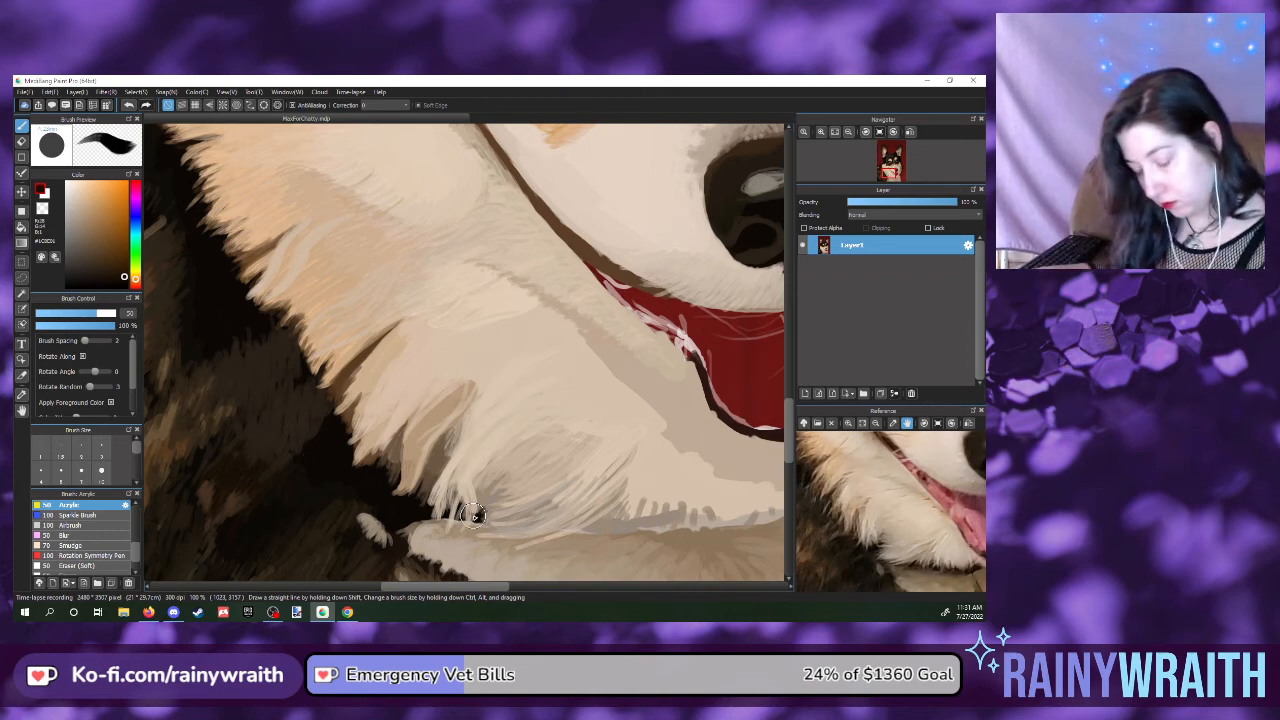
click(887, 540)
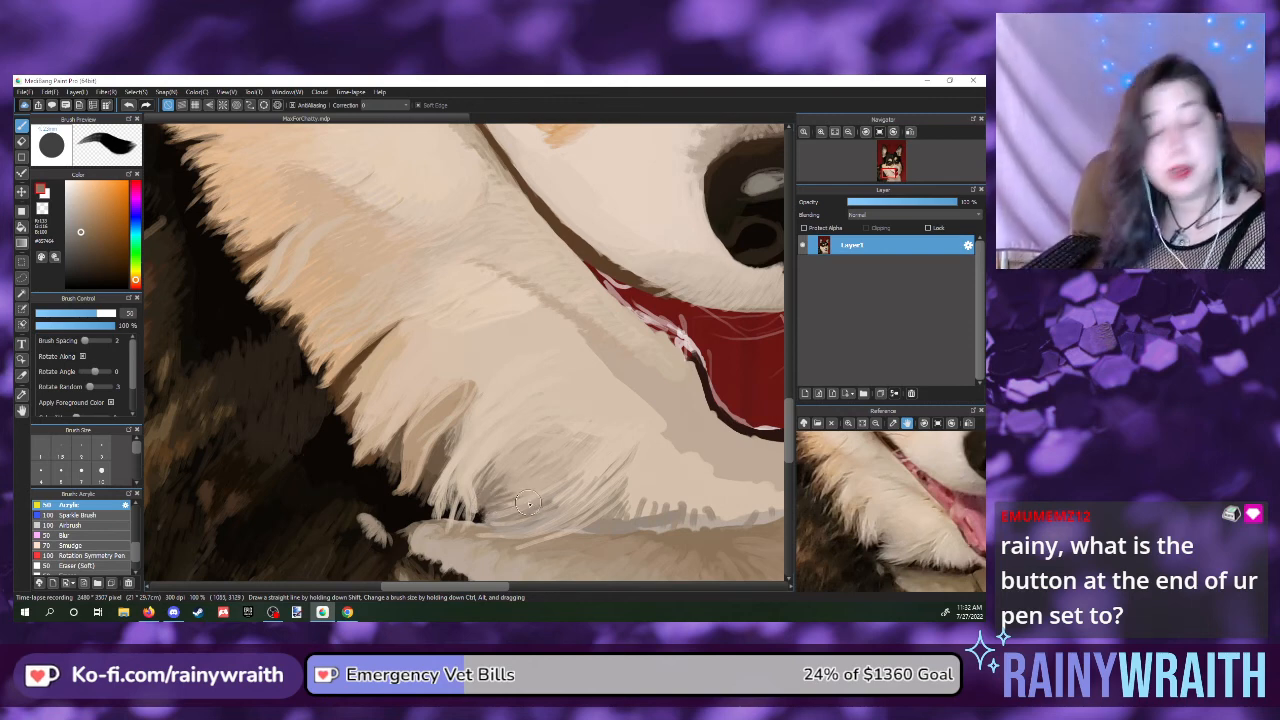
- Sample a greyish beige from the reference jaw fur and streak shading strands between the tan tuft and the neck shadow
click(893, 531)
click(895, 531)
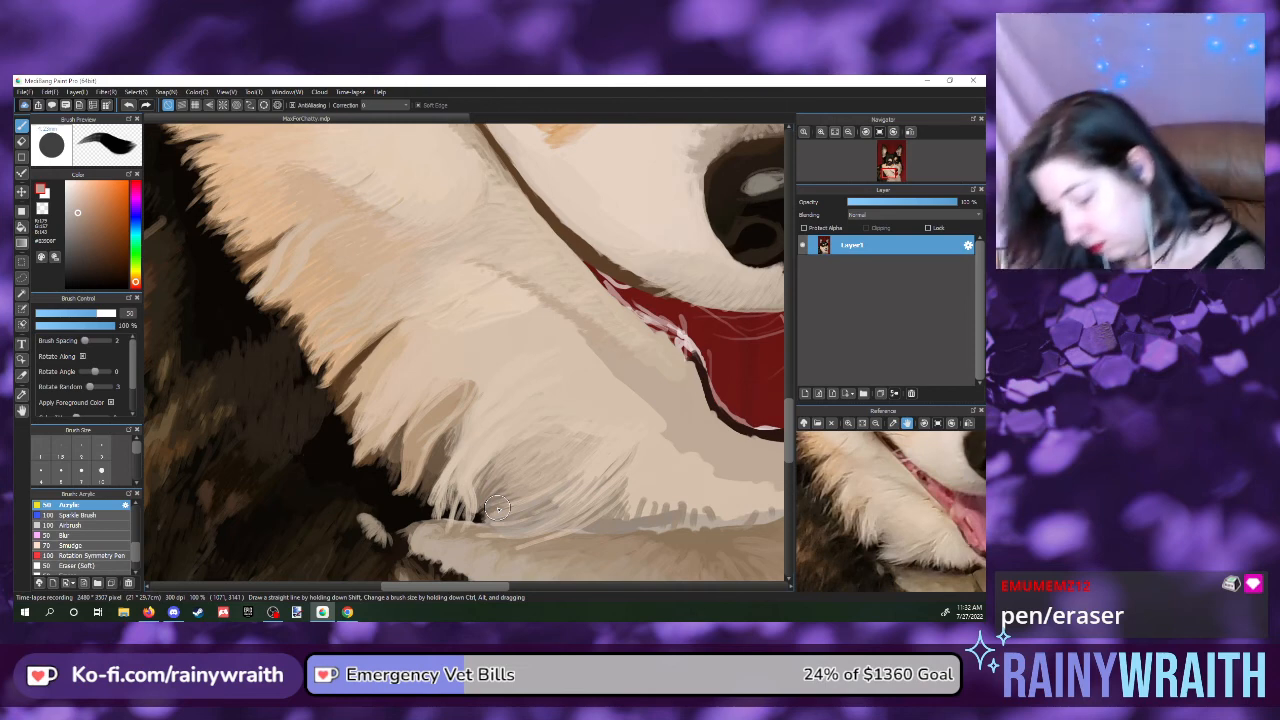
drag(466, 430, 446, 458)
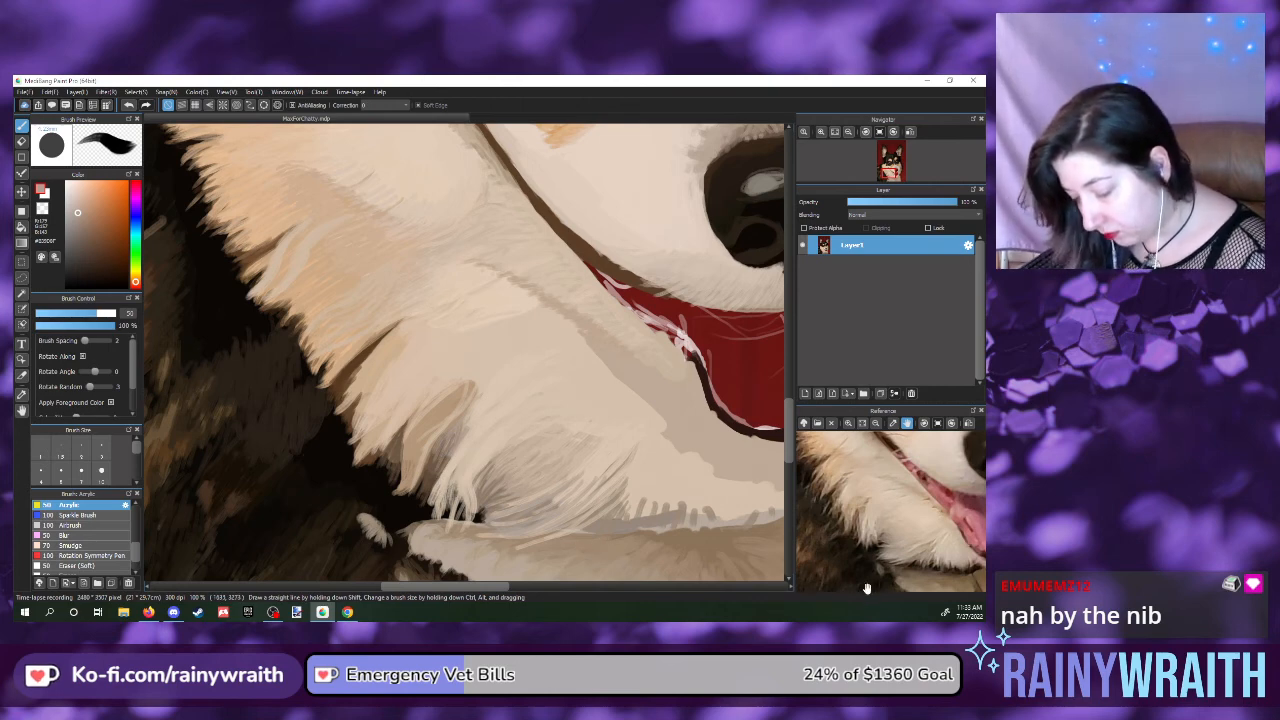
- Sample light beige and grey-brown tones from the reference lower jaw and refine the fur ends below the jaw tuft
click(918, 521)
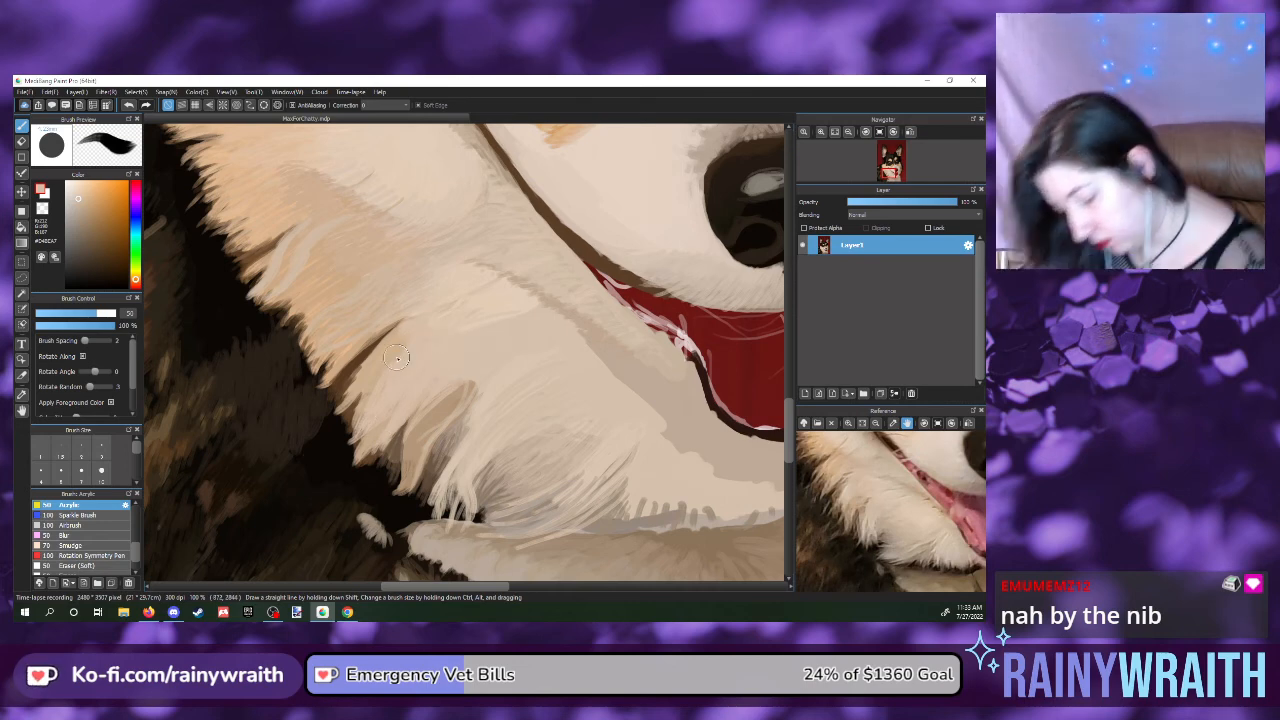
drag(945, 505, 950, 531)
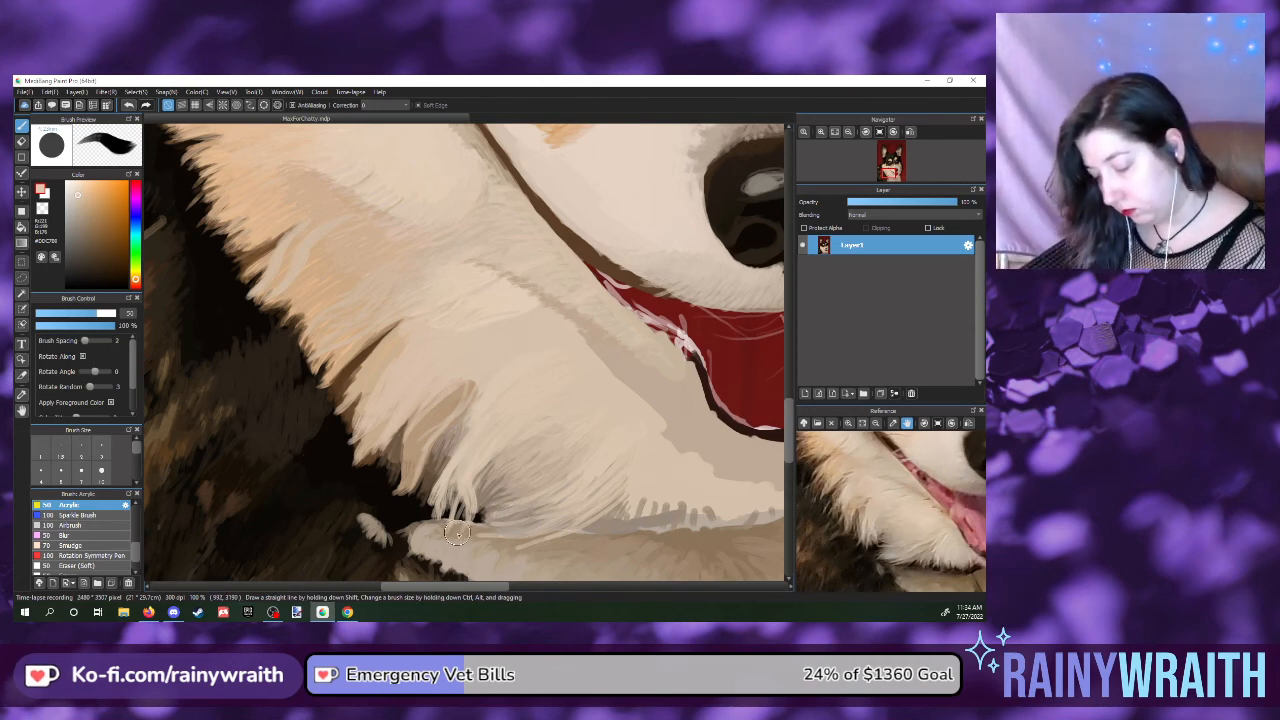
click(937, 554)
click(937, 563)
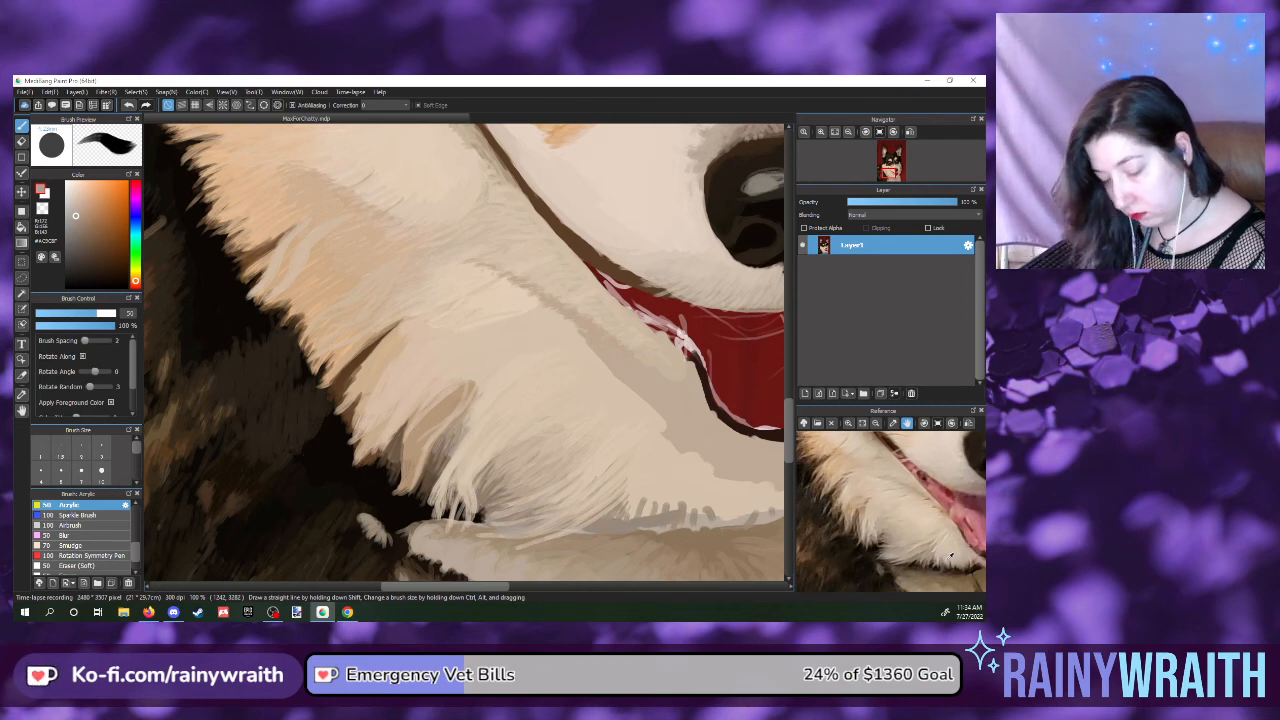
click(946, 563)
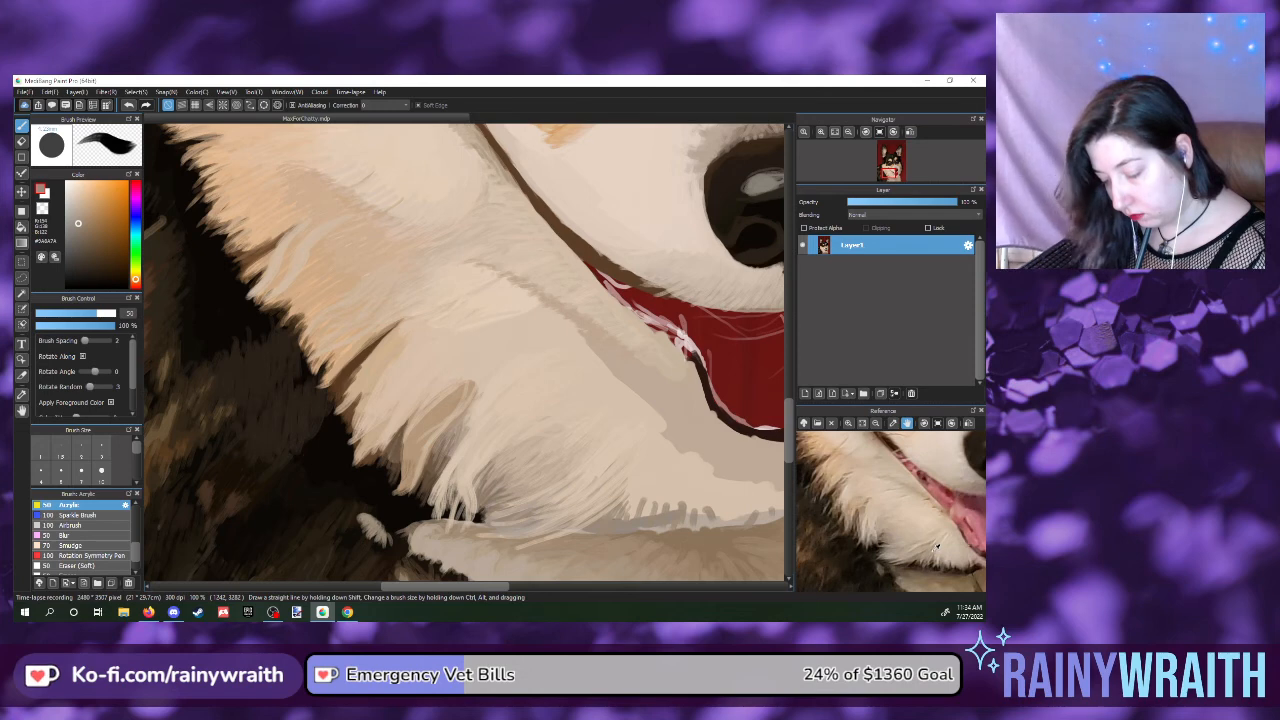
click(932, 548)
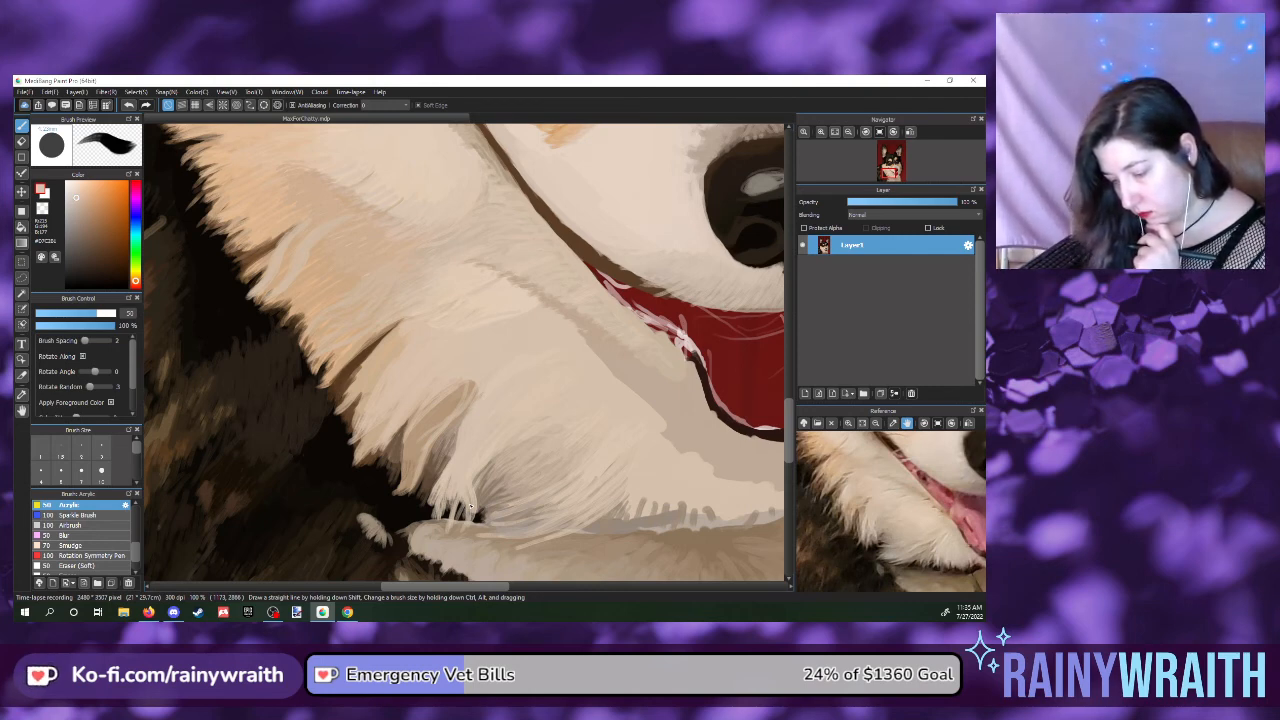
- Sample warm cream tones from the reference cheek and paint soft strands over the flat beige fur above the tan tuft
click(847, 492)
click(846, 491)
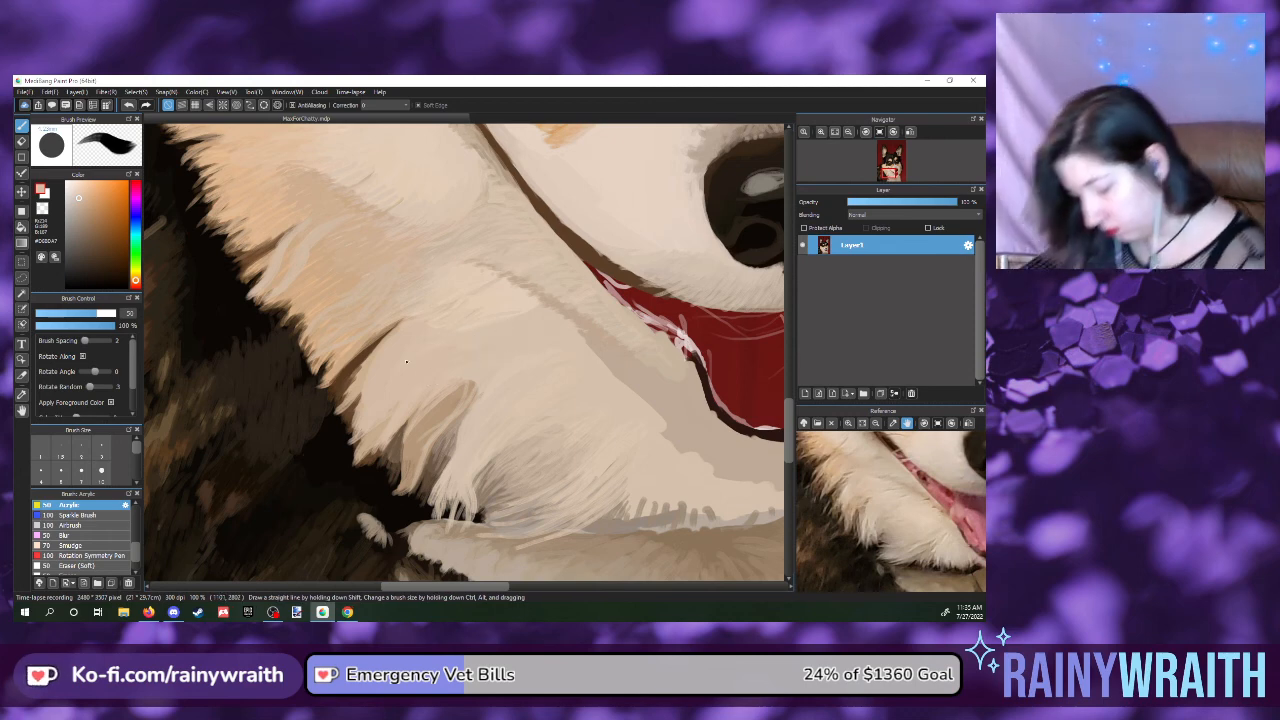
click(908, 512)
click(886, 490)
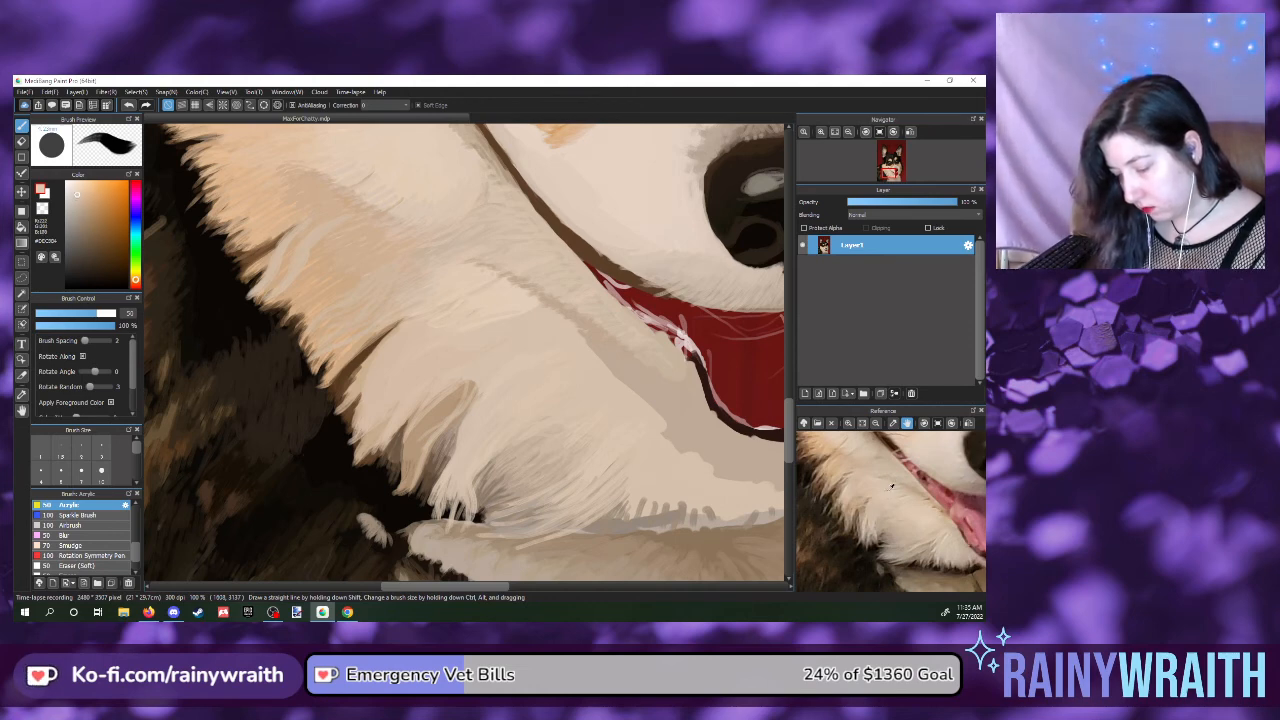
click(886, 490)
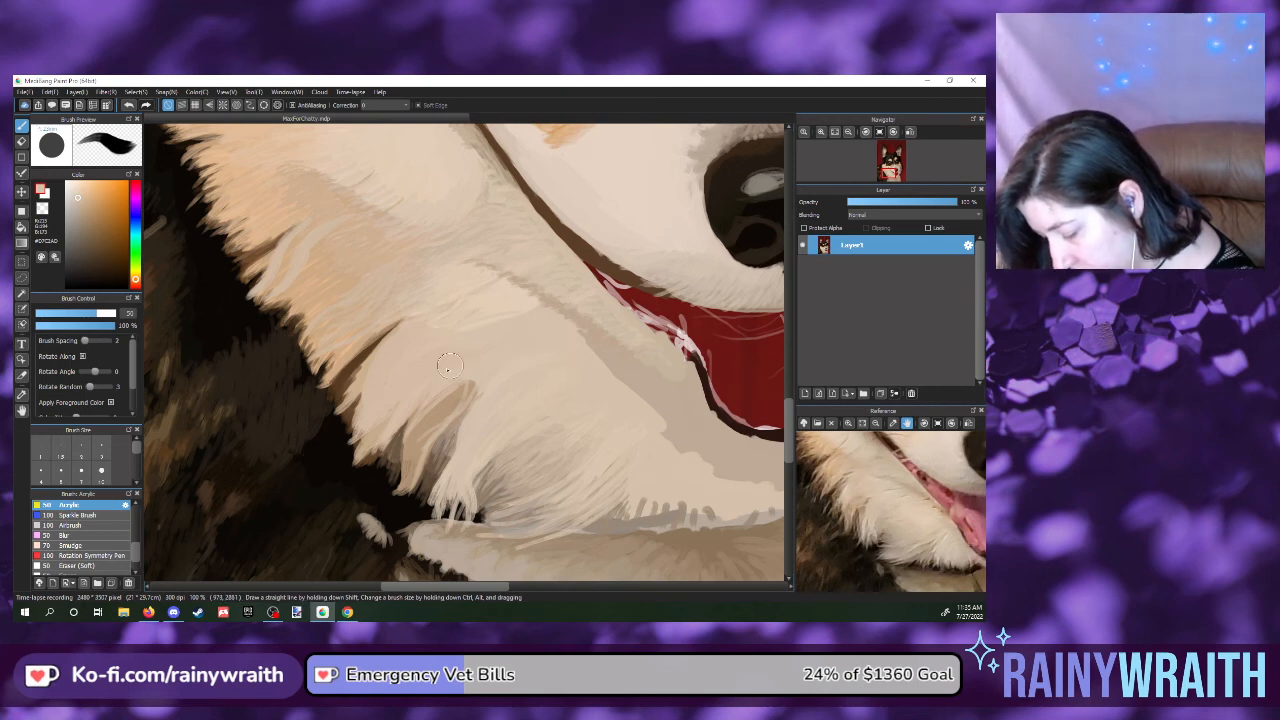
- Sample tan and light cream tones from the reference jaw and blend fur over the beige shadow below the mouth corner
click(929, 497)
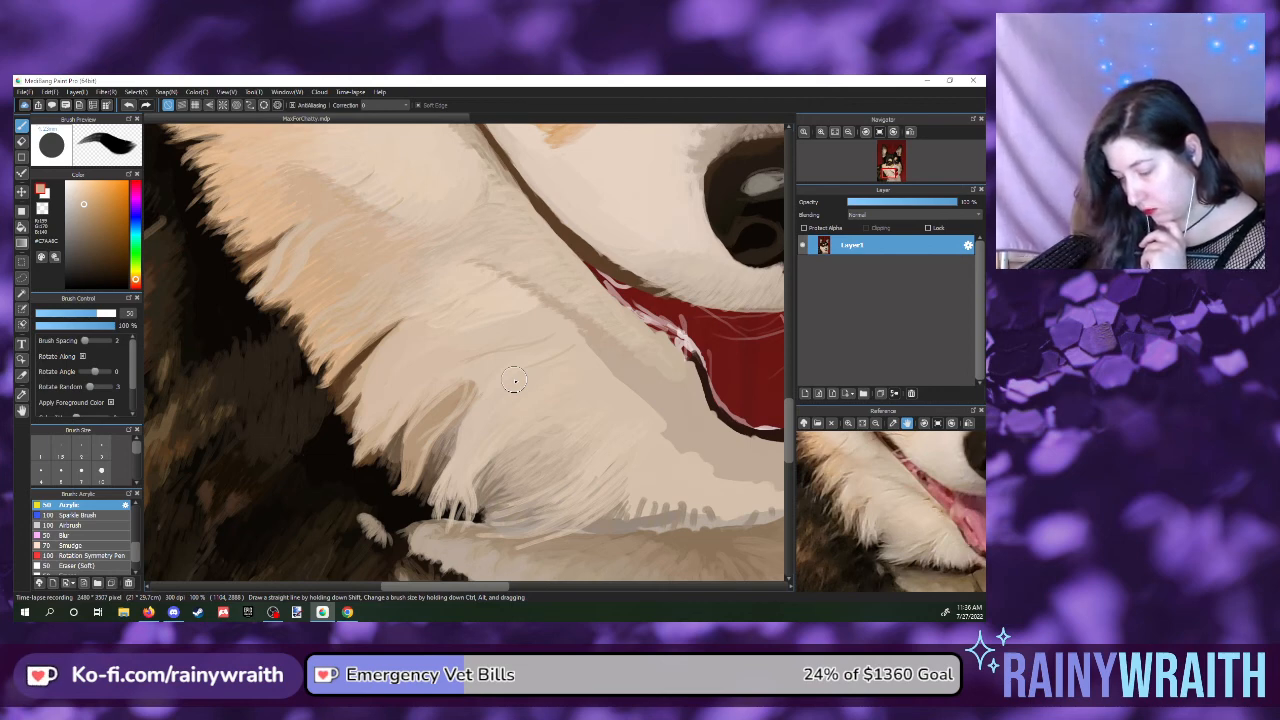
click(916, 540)
click(915, 545)
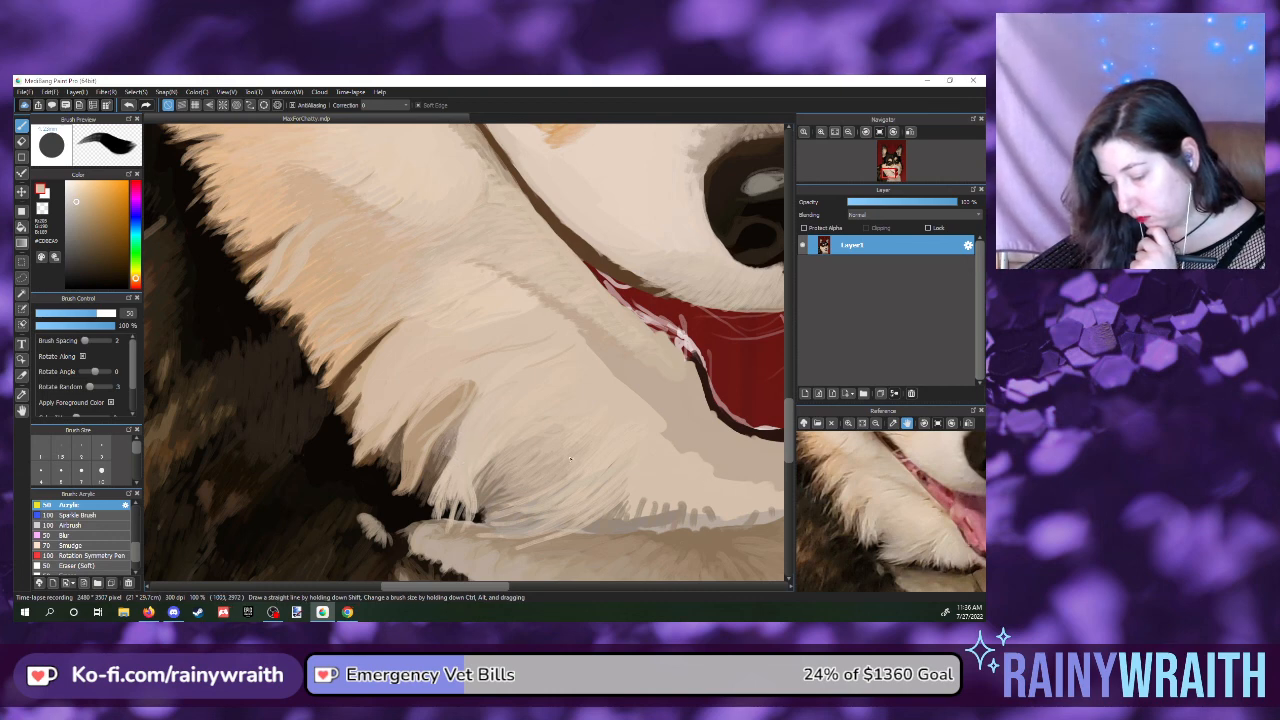
click(933, 505)
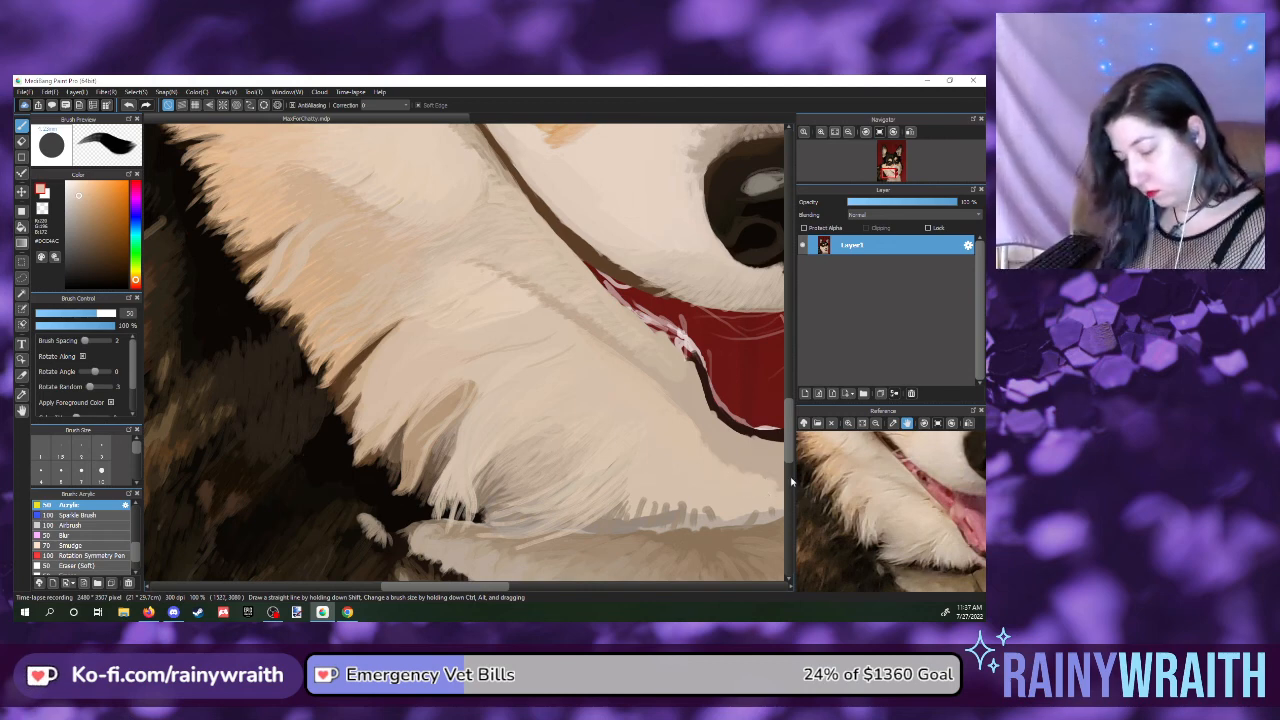
- Bring the chin into view in the reference and painting, and fit the whole portrait on screen to review it
drag(956, 533, 879, 549)
drag(497, 588, 526, 597)
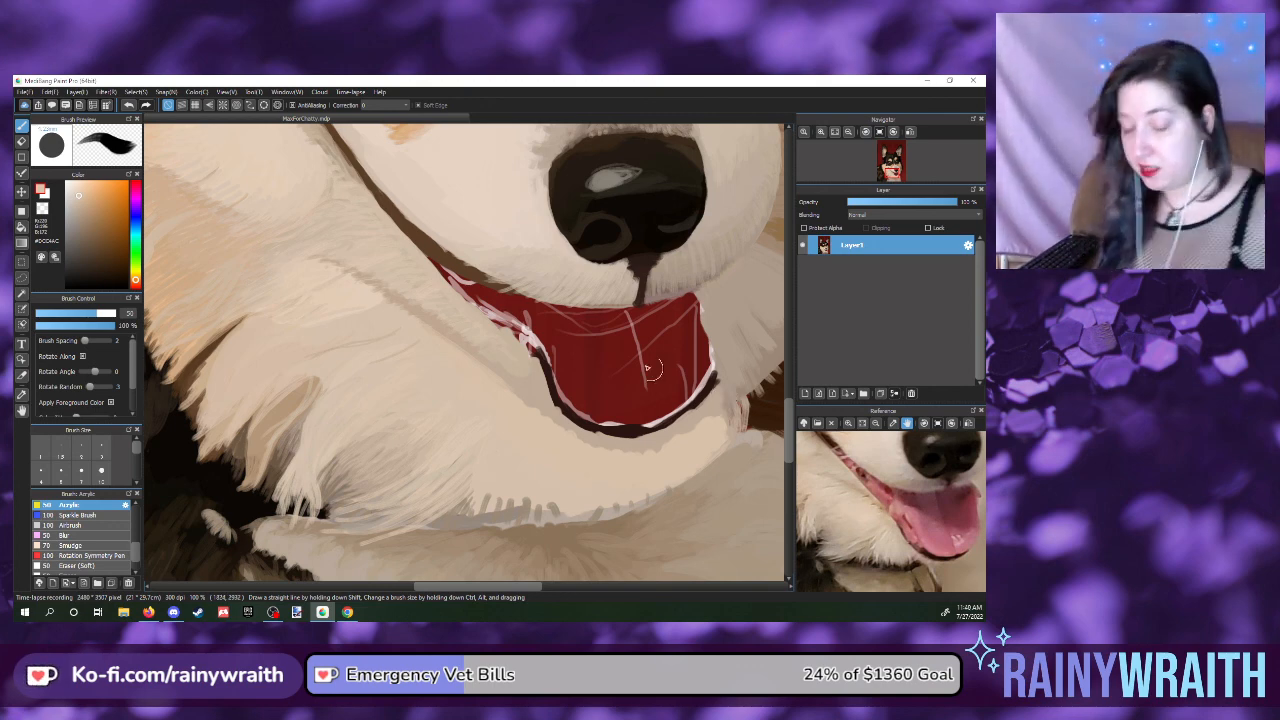
click(835, 131)
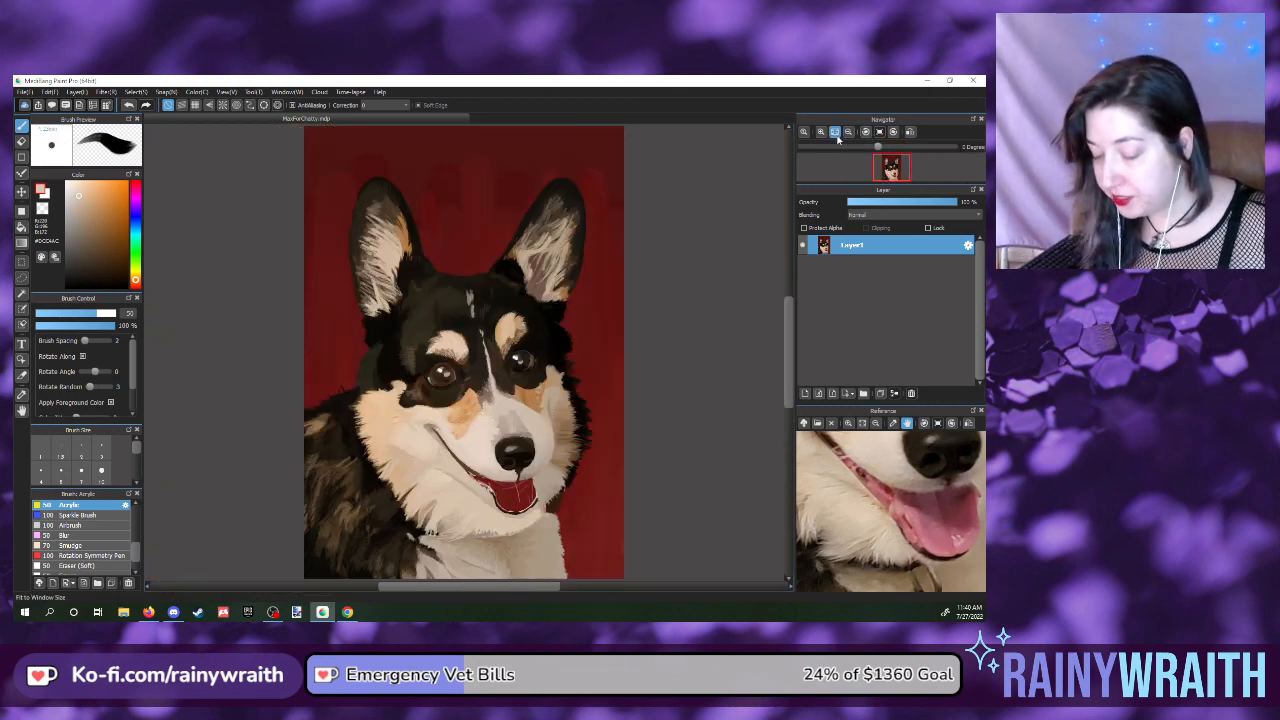